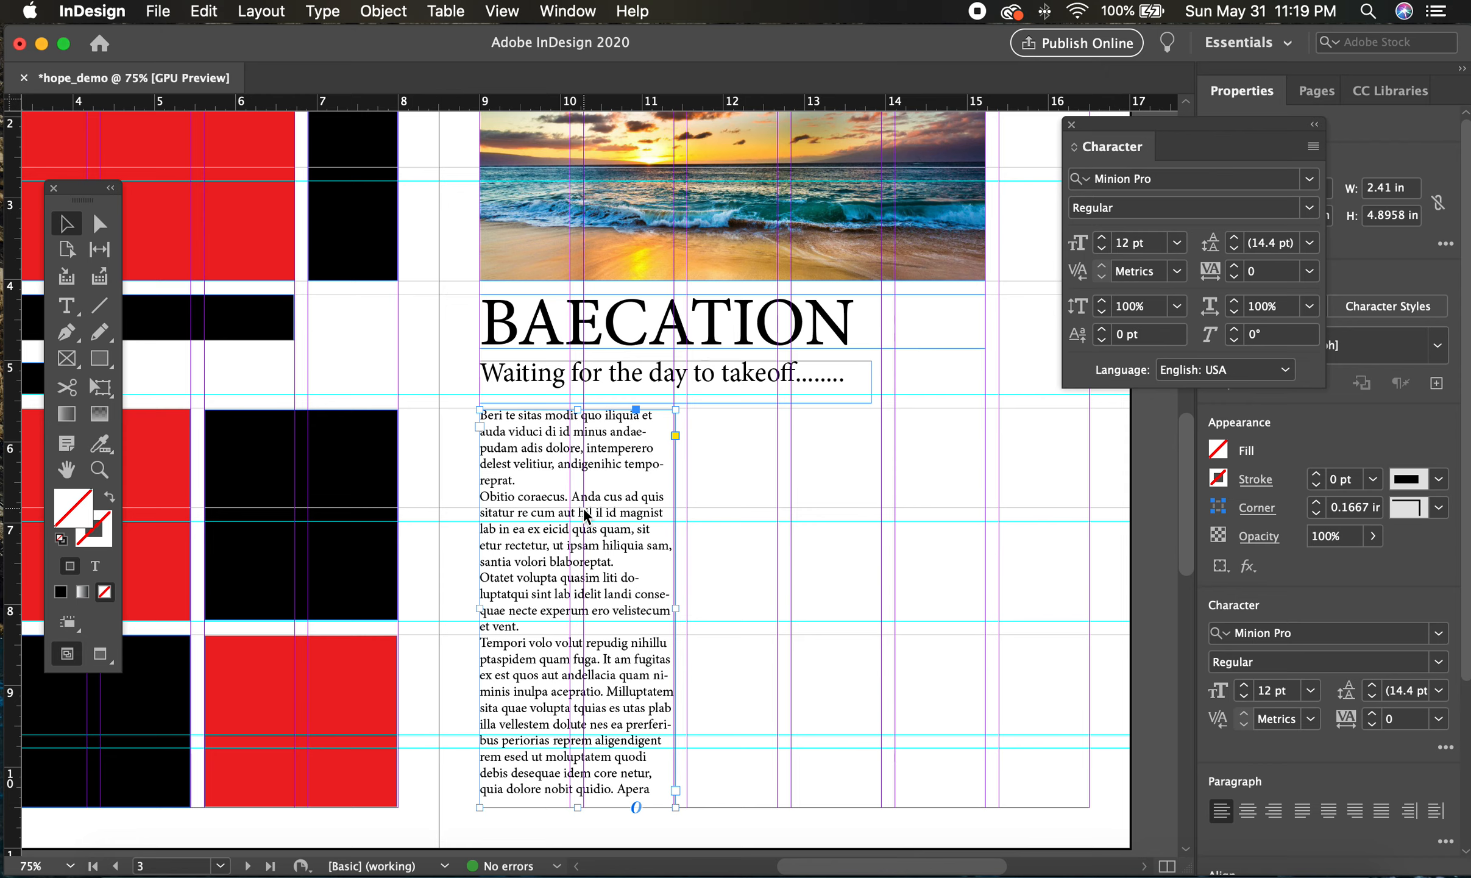
Remove the paragraph breaks before "Obitio coraecus" and "Tempori volo volut" so each passage runs on from the text before it.
click(697, 477)
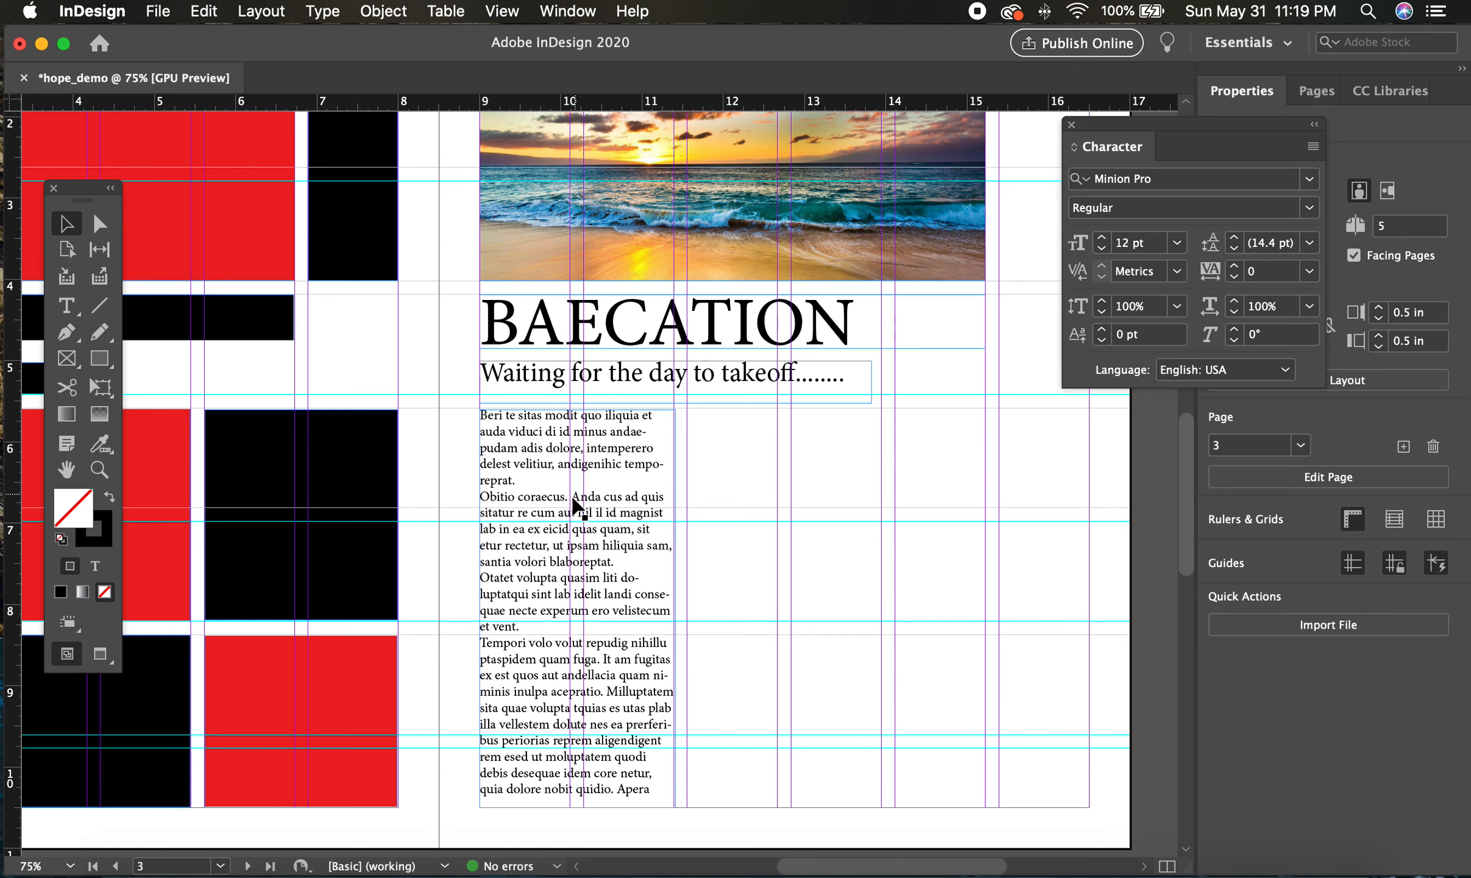
double_click(485, 496)
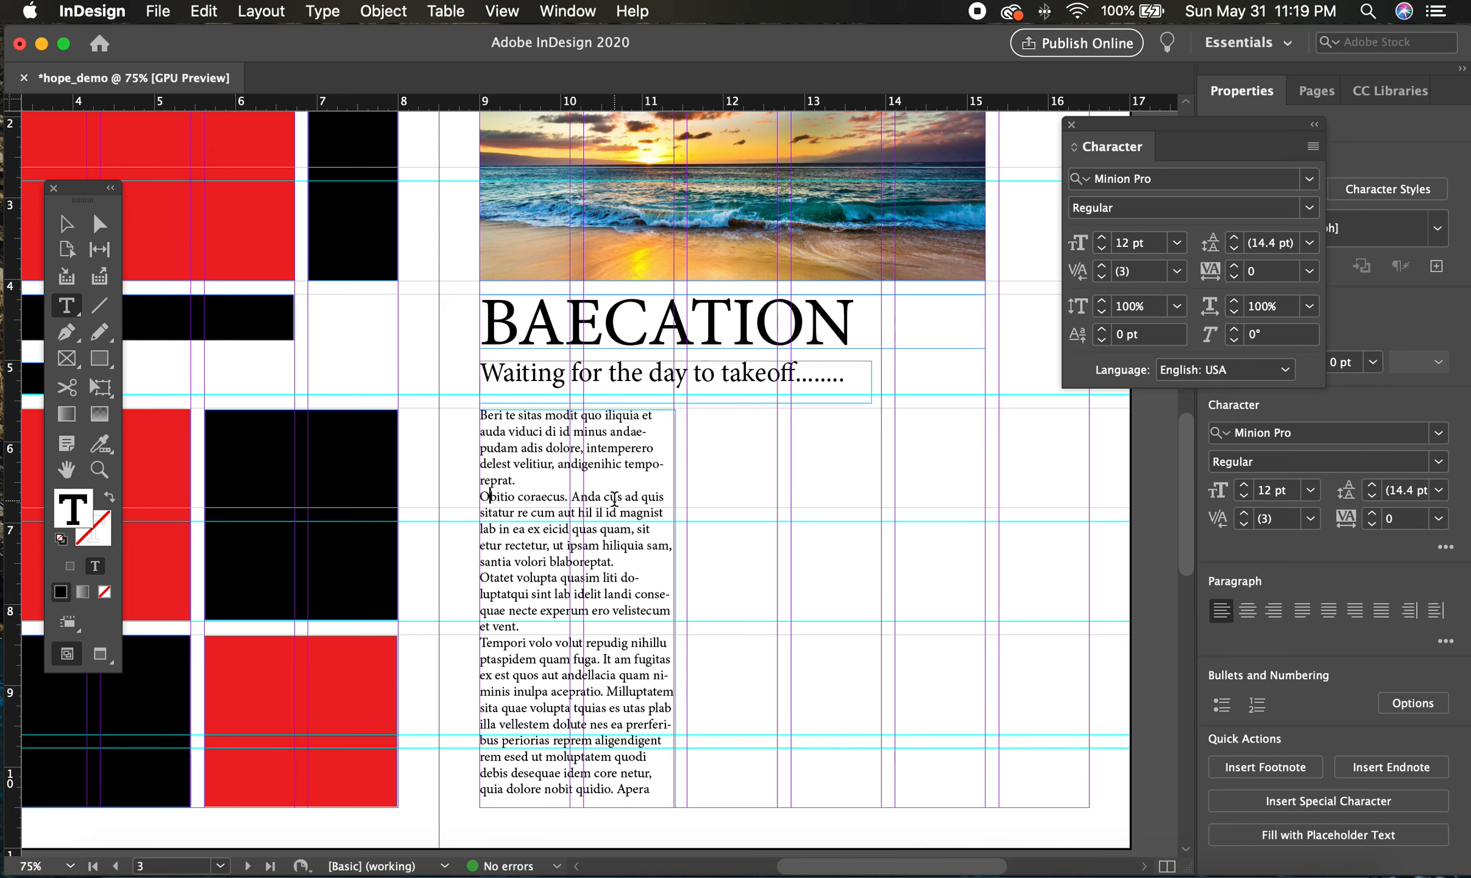
key(Left)
key(BackSpace)
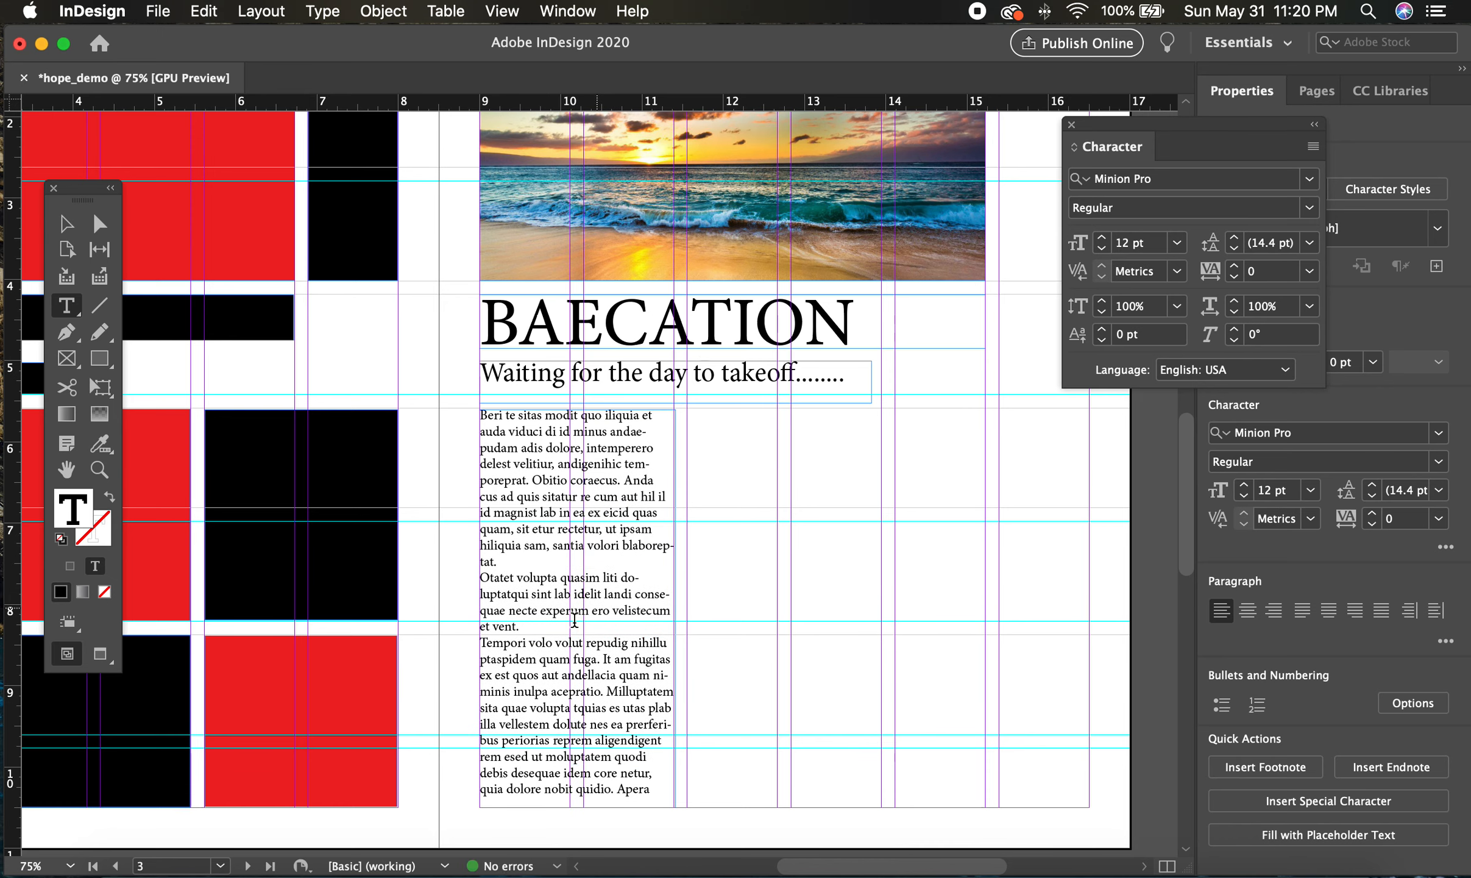
click(484, 643)
key(BackSpace)
key(BackSpace)
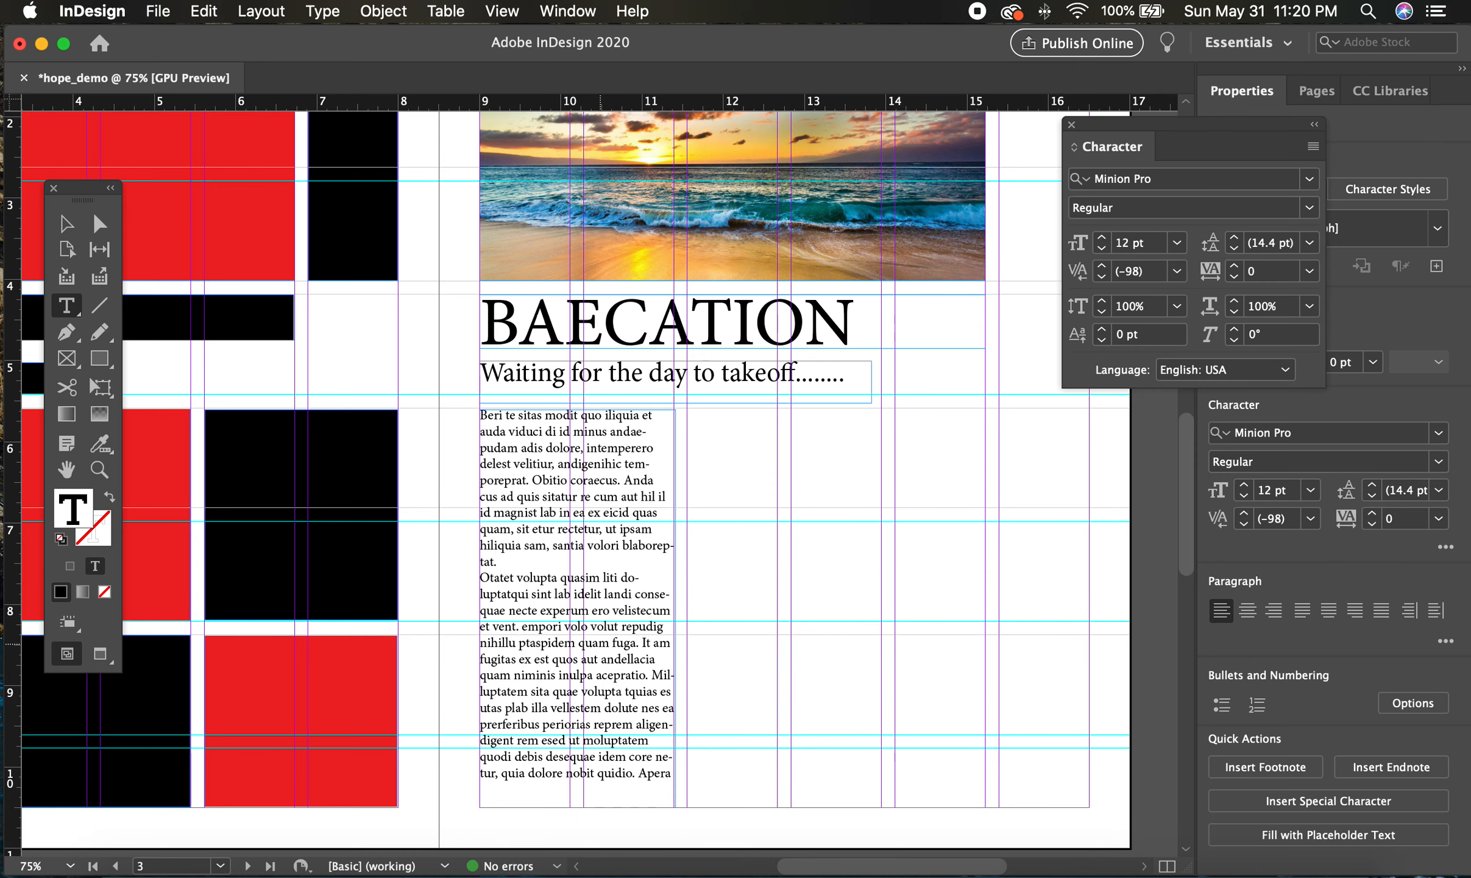
Insert a blank line between the two body text paragraphs, before "Otatet volupta", and deselect the text frame.
click(540, 560)
key(Return)
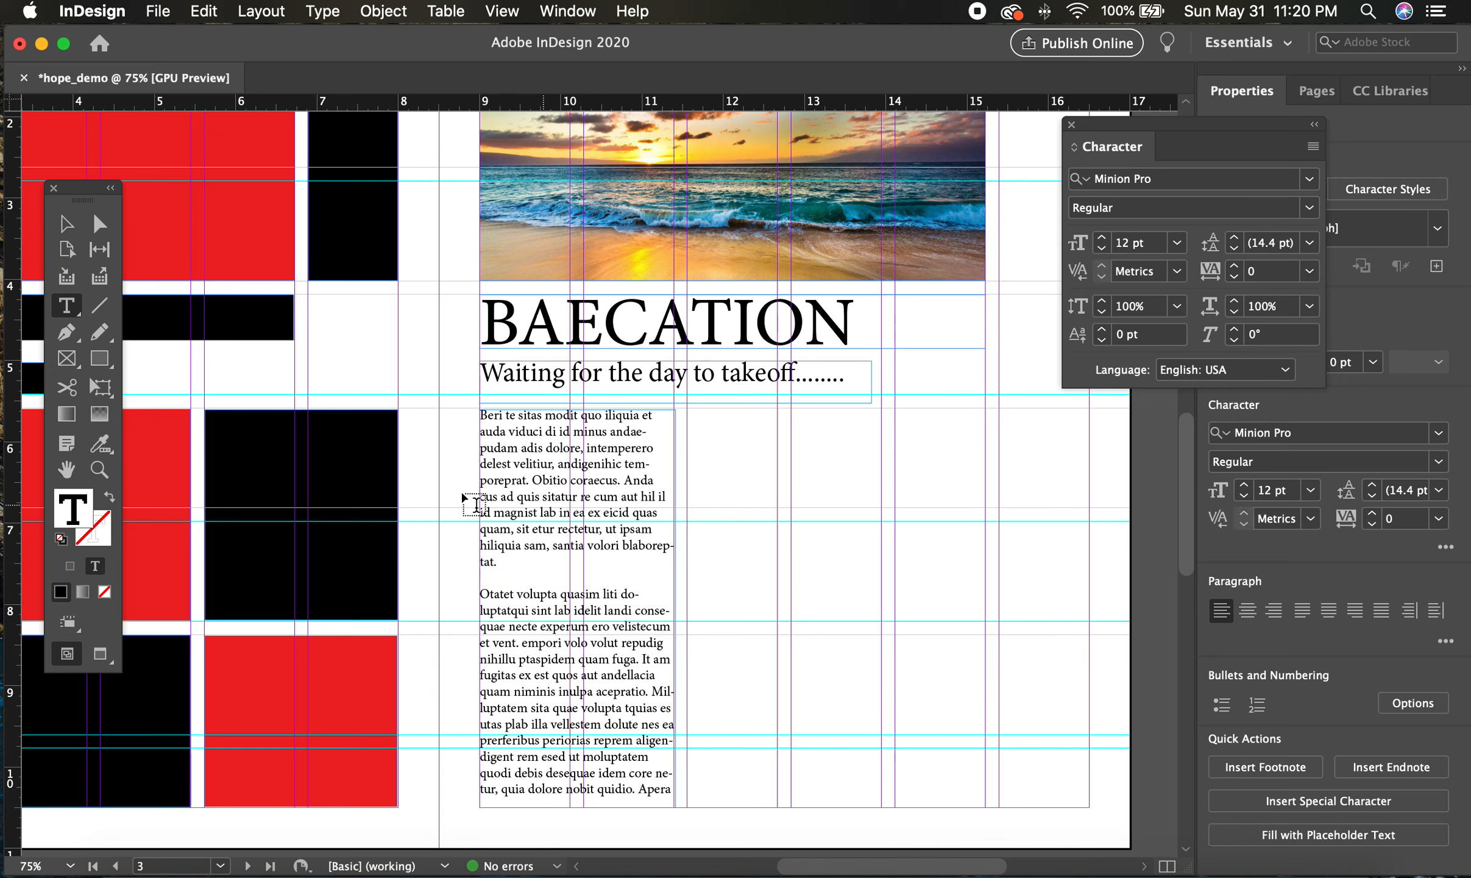
click(67, 224)
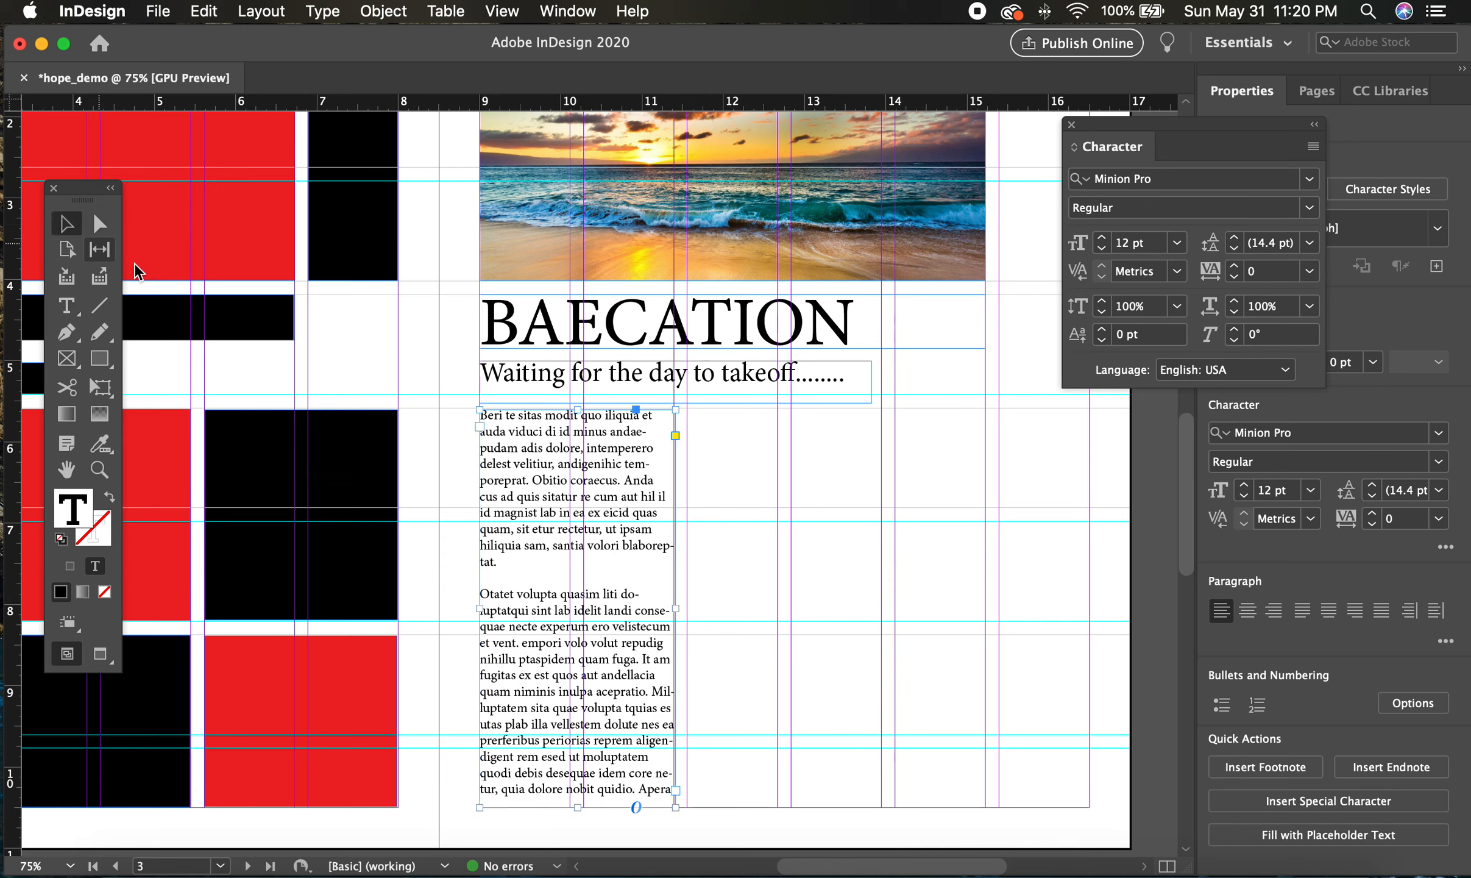
click(367, 359)
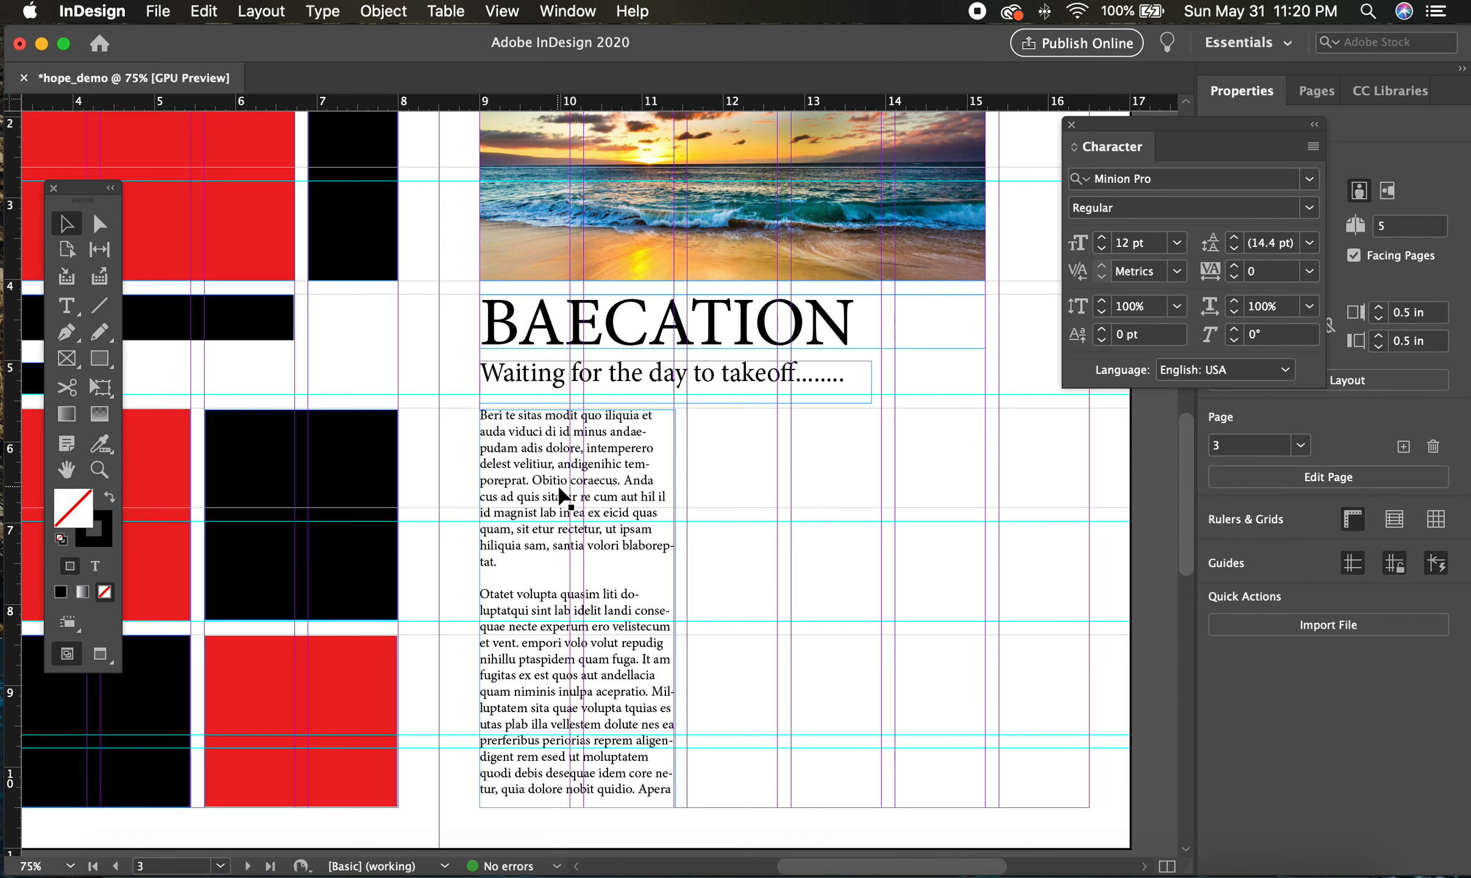
Justify the body text with its last lines aligned left, then clear workspace by moving the Paragraph panel aside and collapsing the docked panels.
click(594, 443)
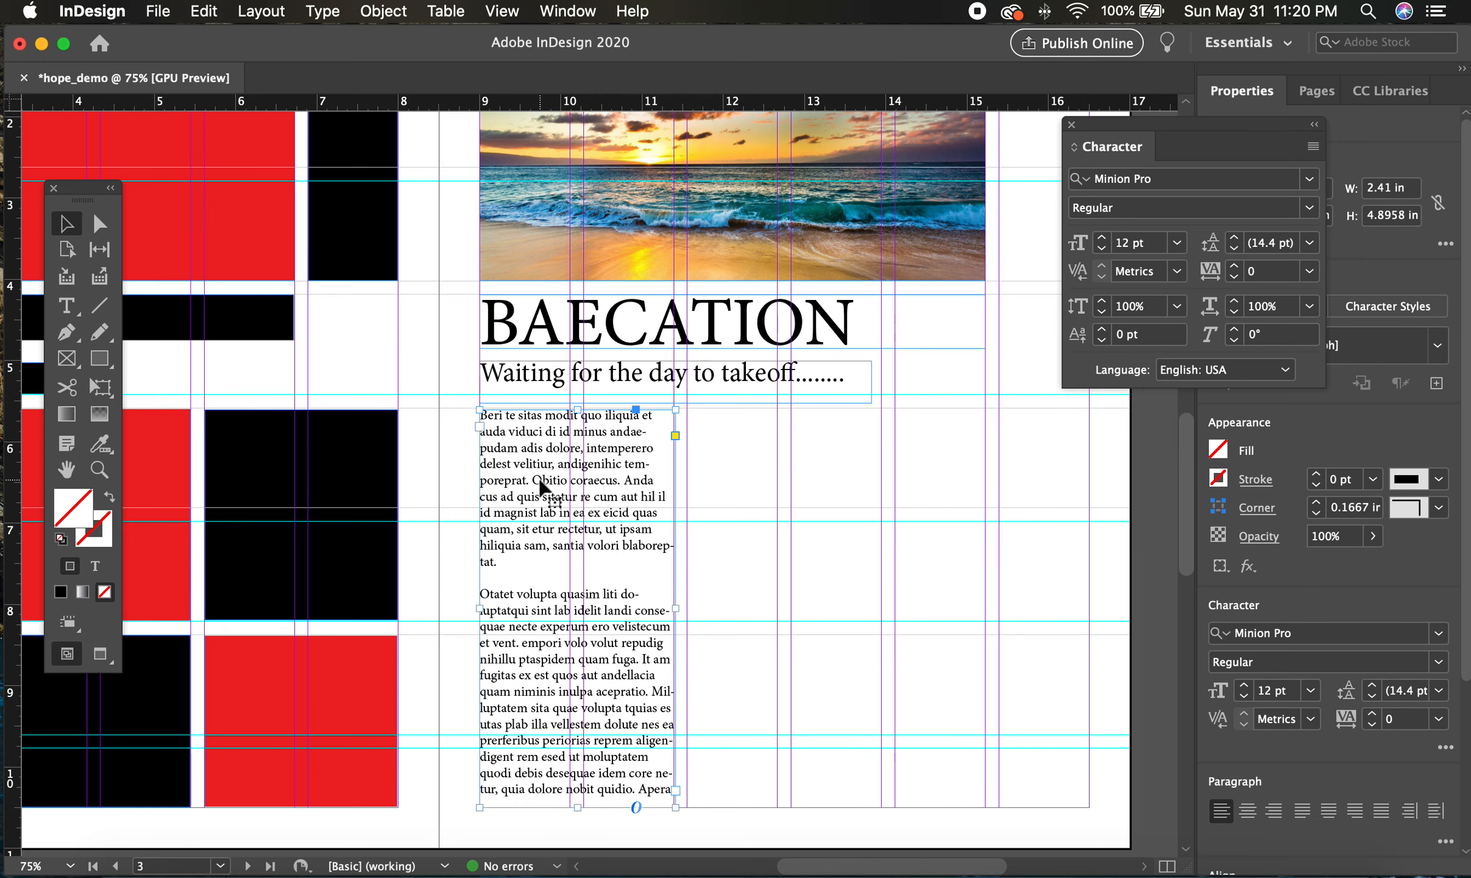
click(322, 11)
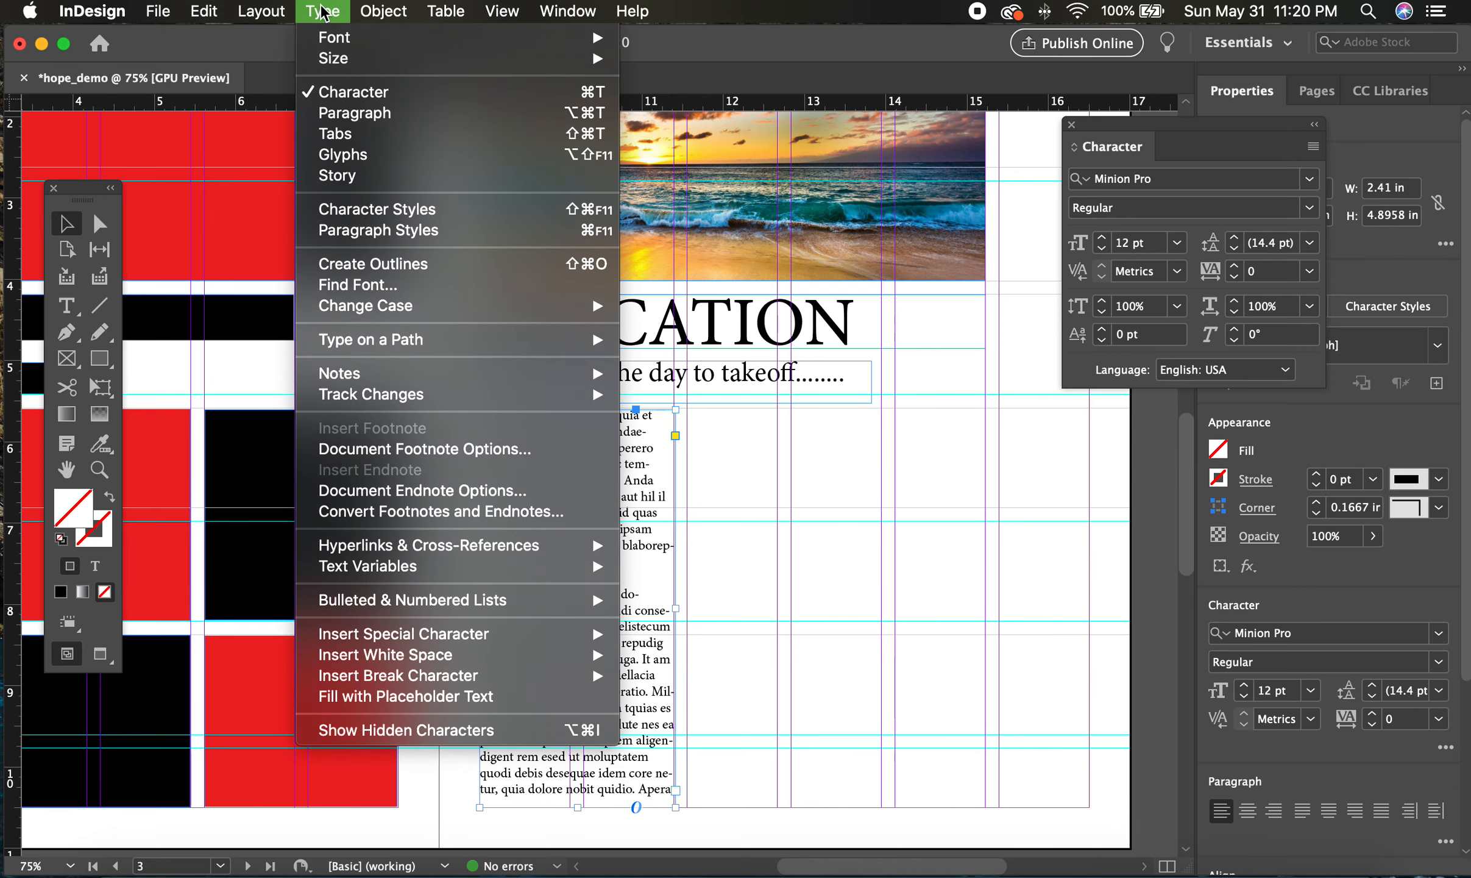
click(336, 116)
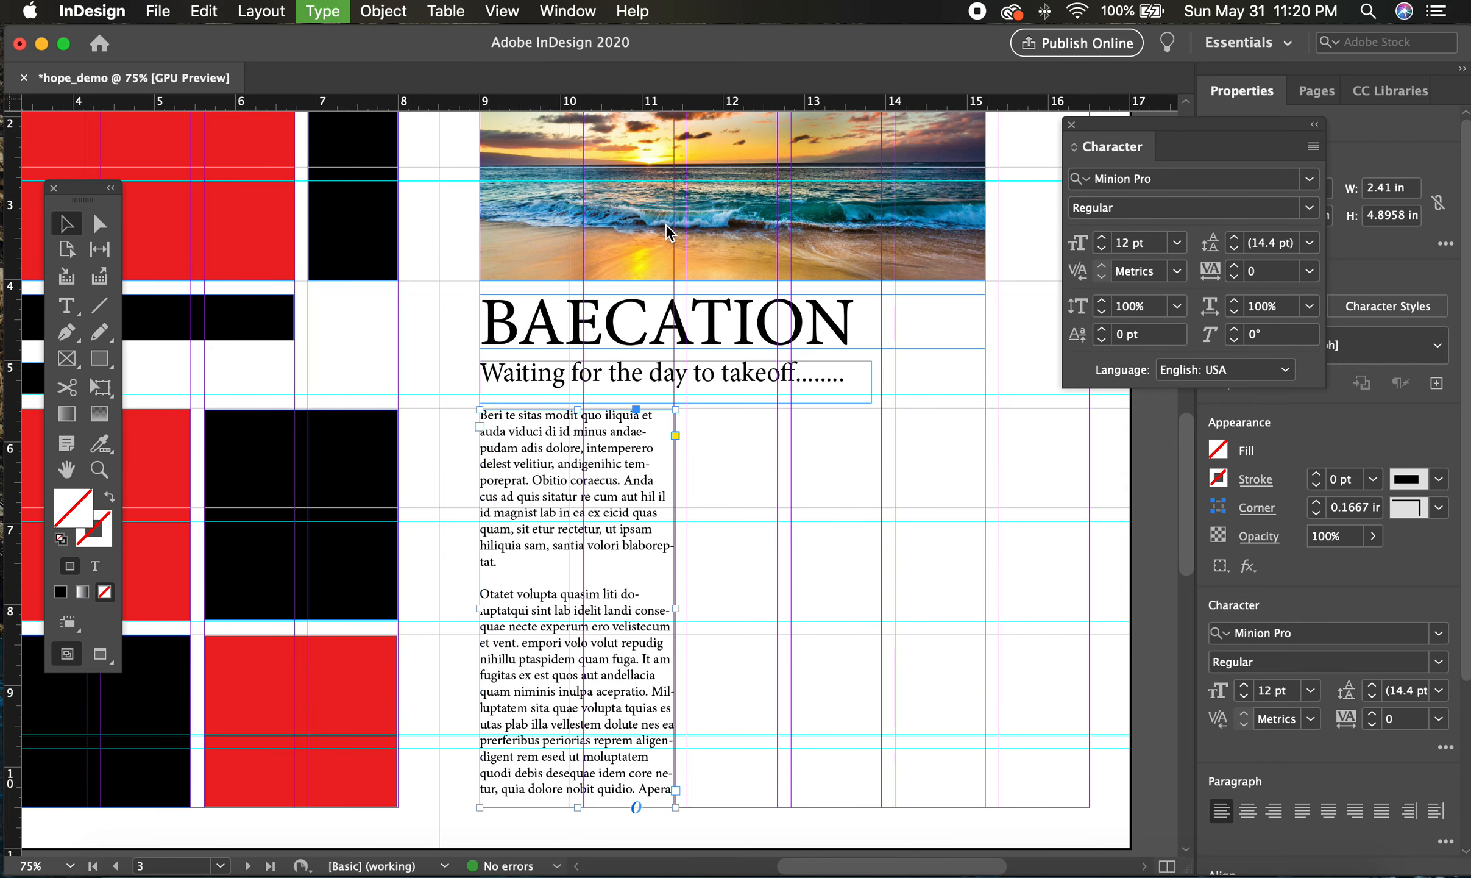
drag(788, 351, 888, 274)
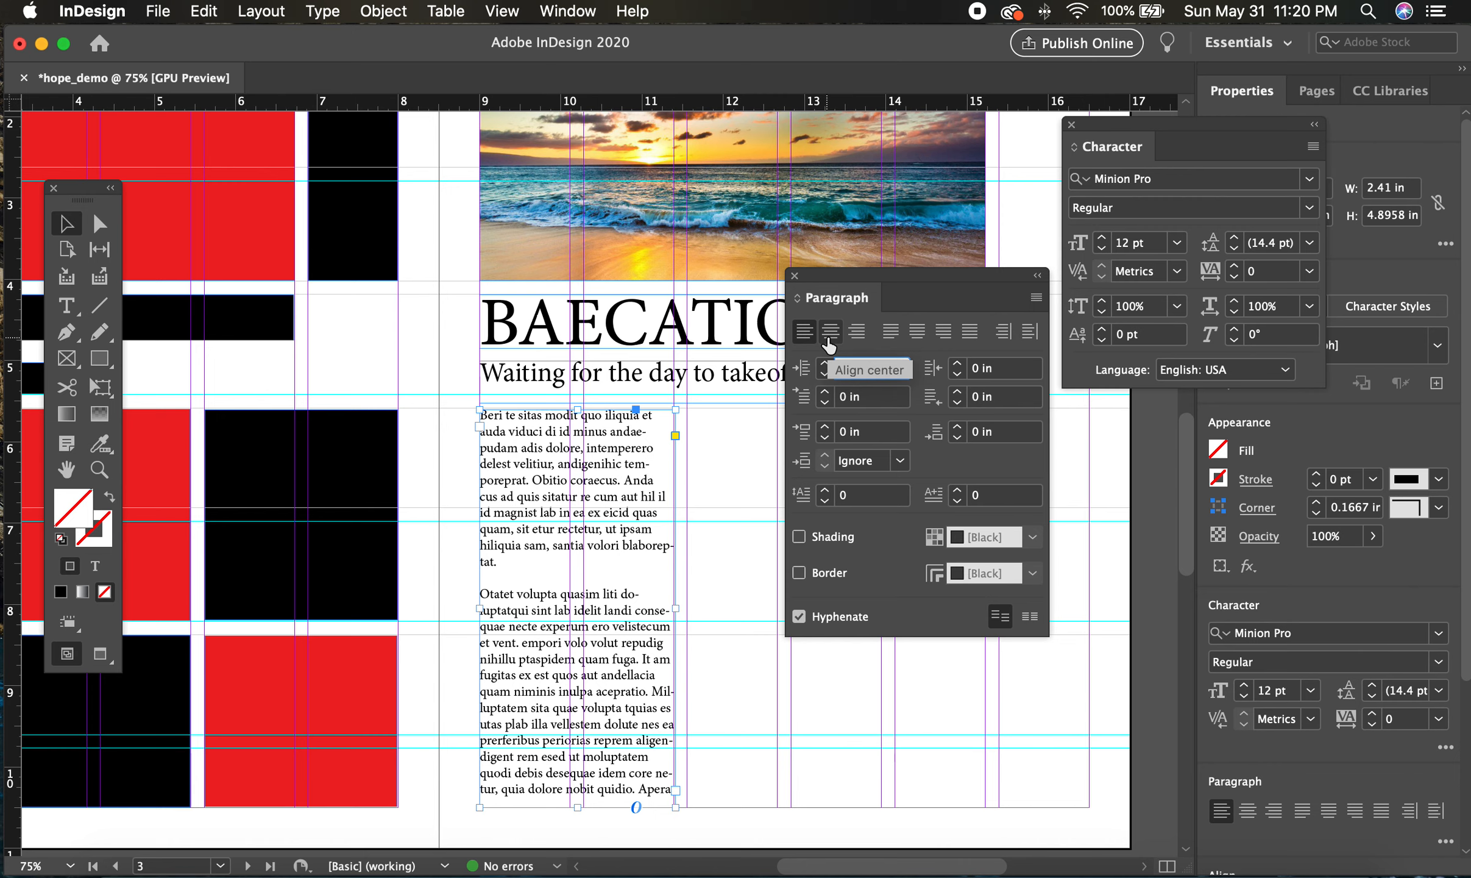
click(898, 345)
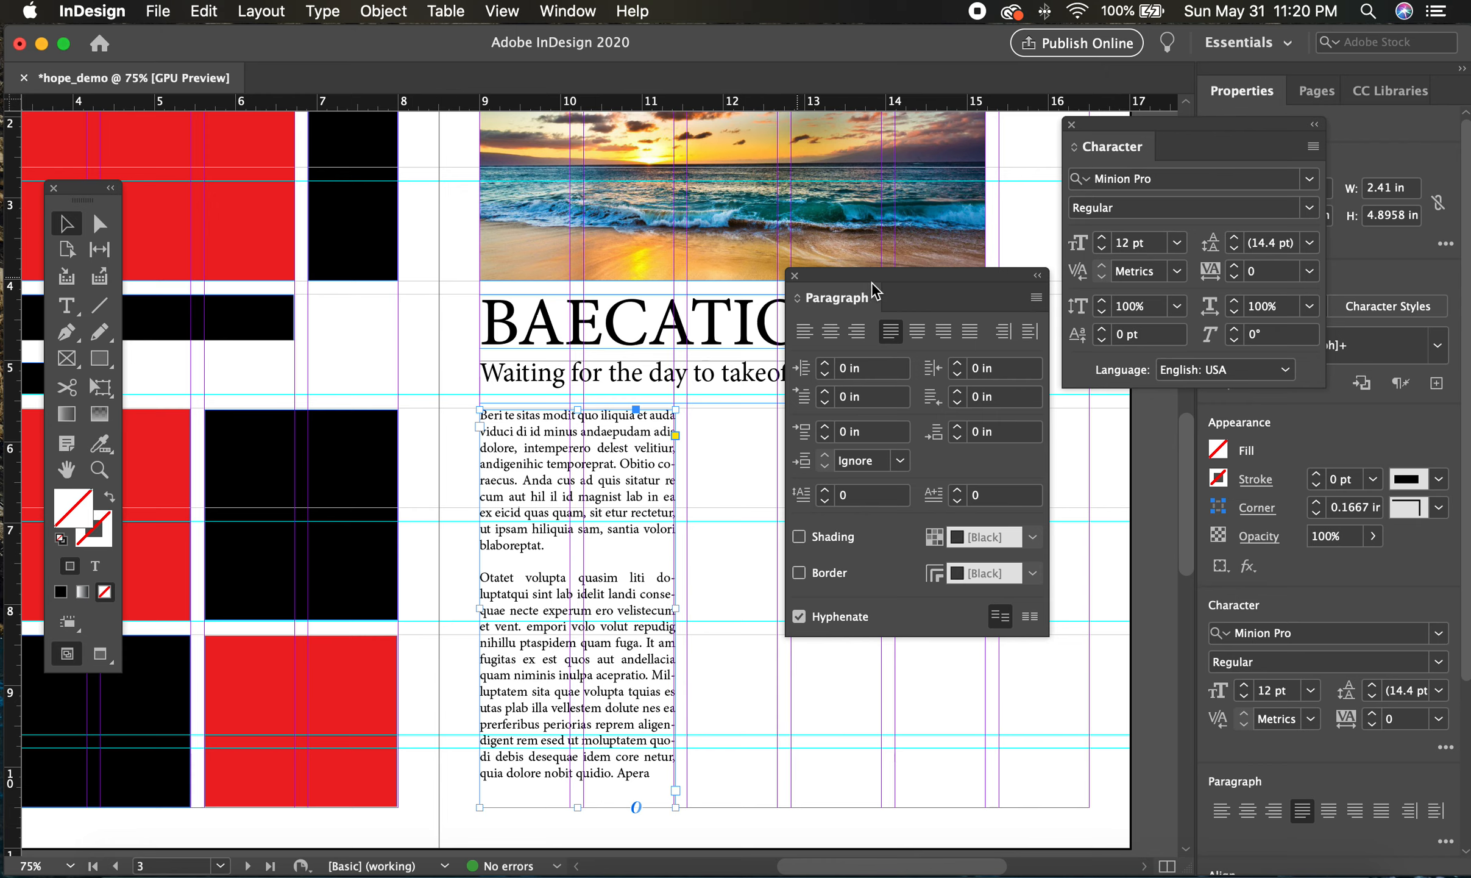
drag(874, 291, 1083, 514)
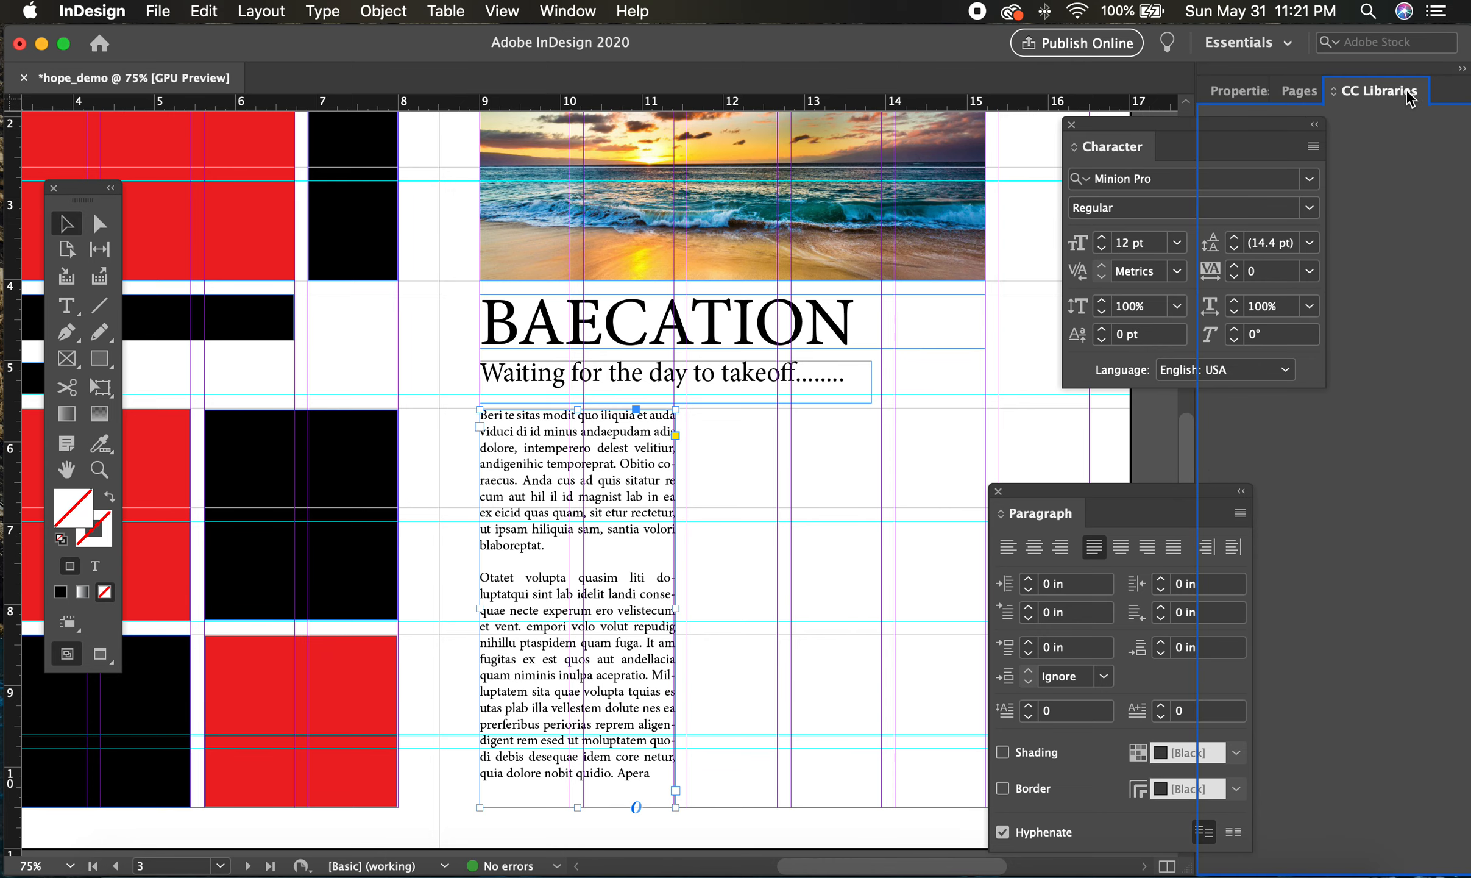
click(1461, 69)
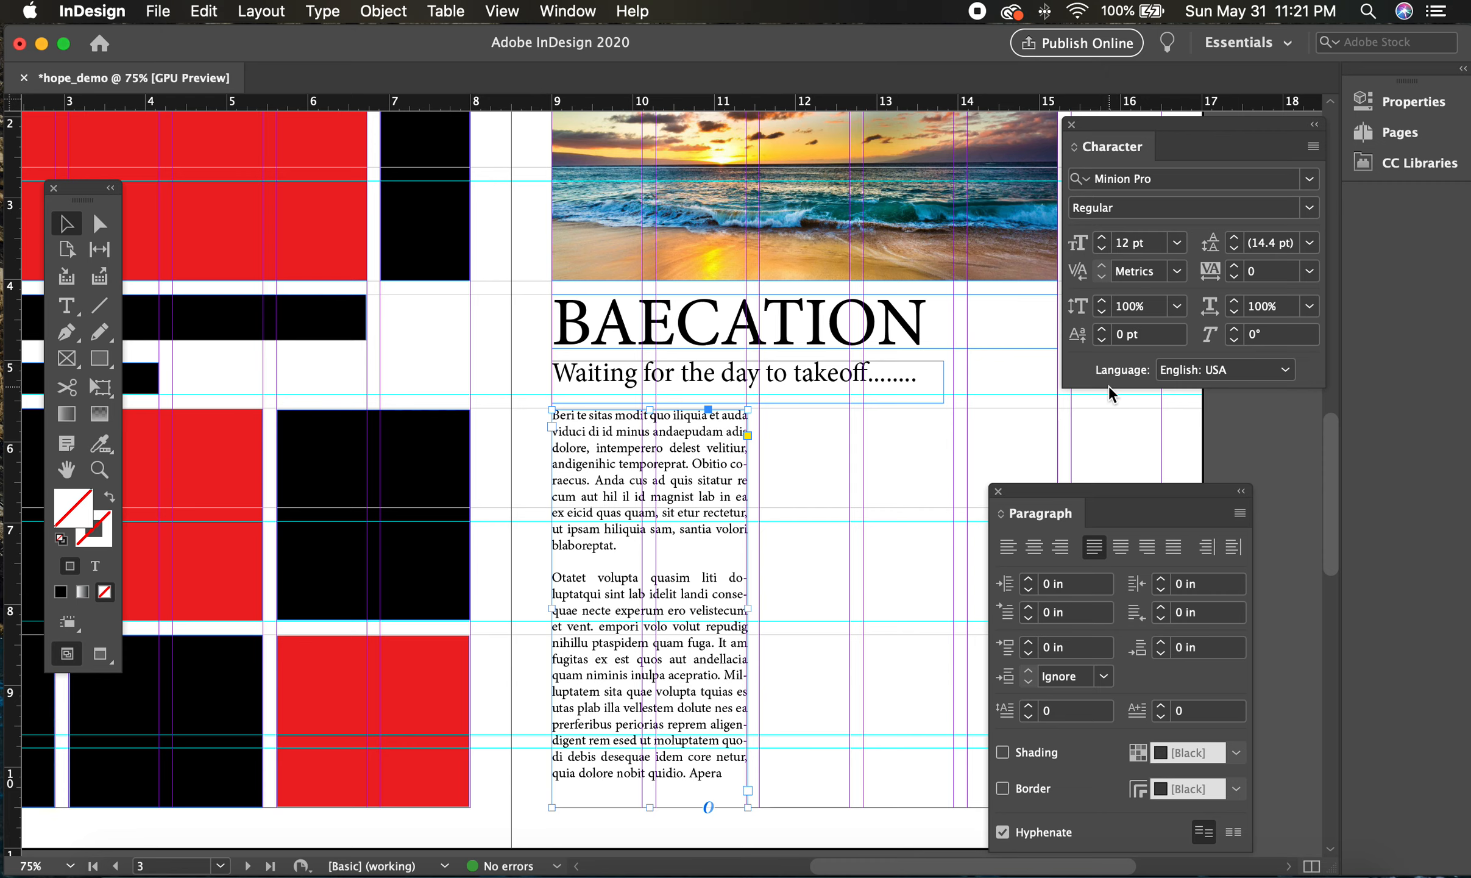
Narrow the body text frame slightly so its right edge lines up with the column guide, and deselect it.
click(904, 482)
click(718, 484)
click(792, 575)
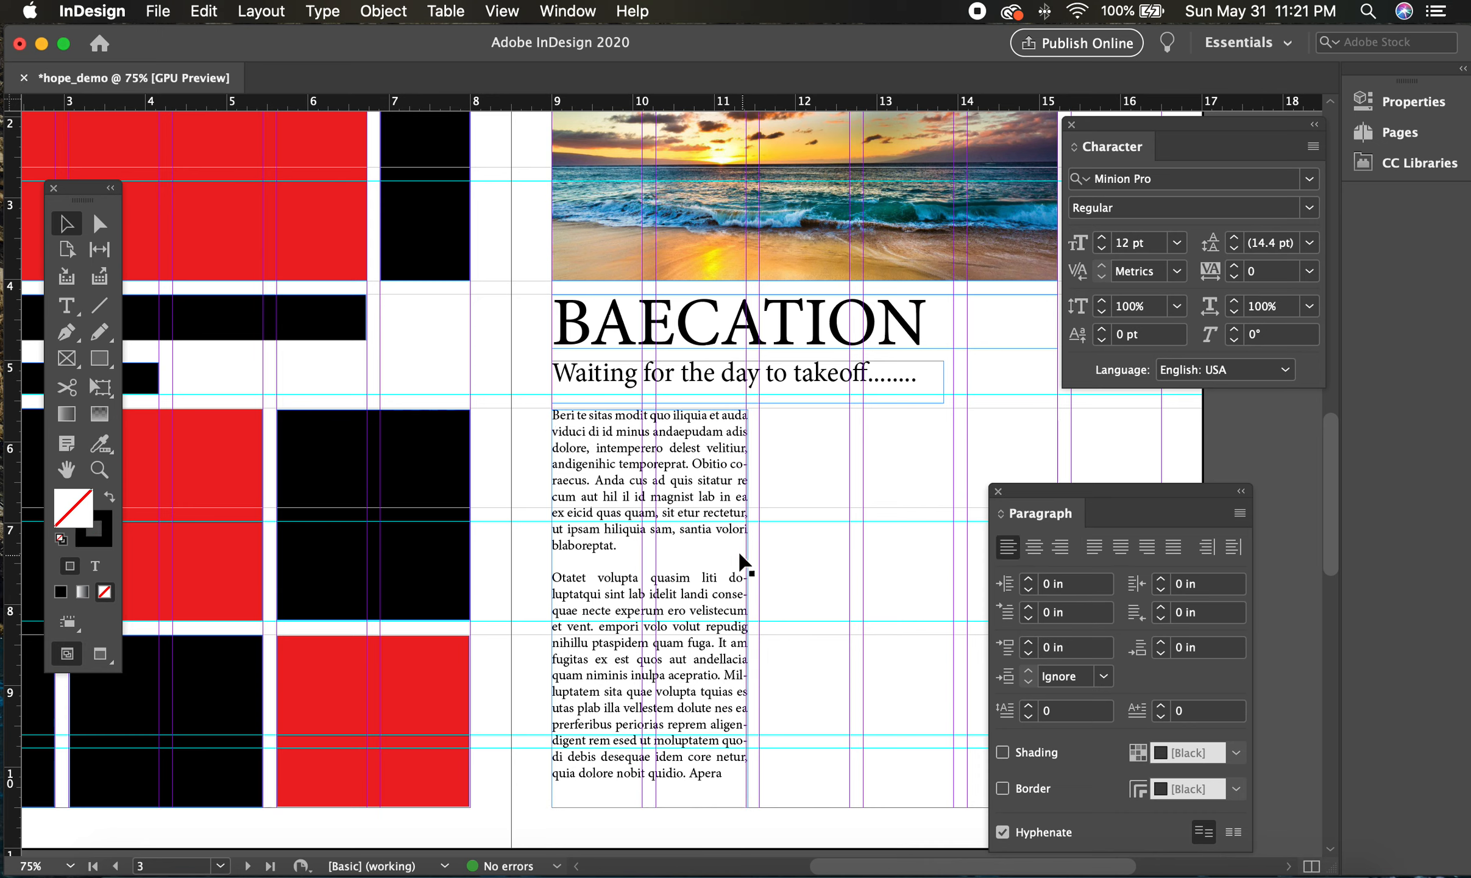
click(733, 517)
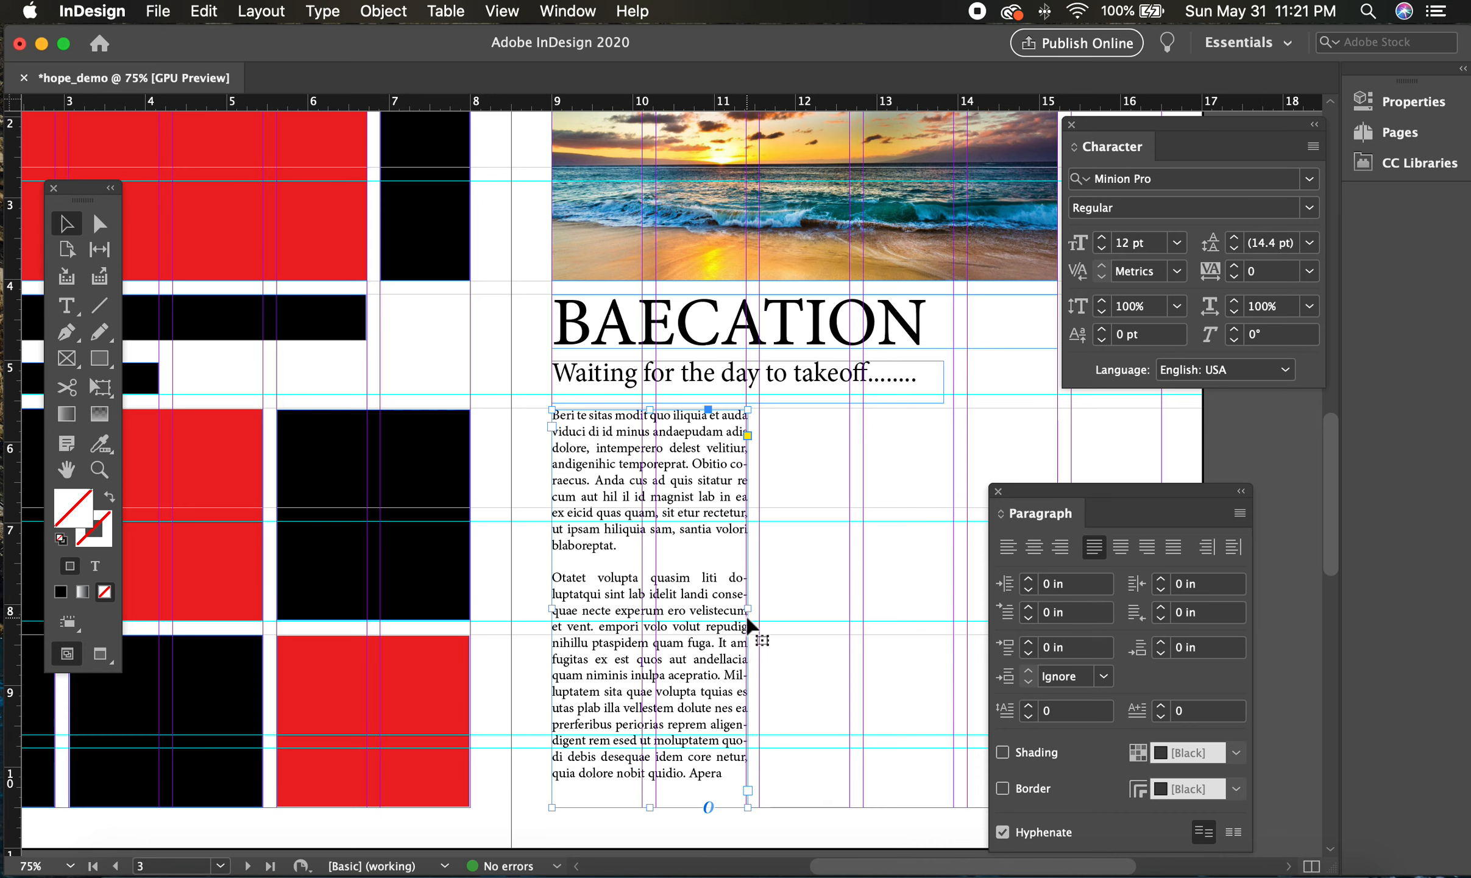
drag(746, 608, 743, 607)
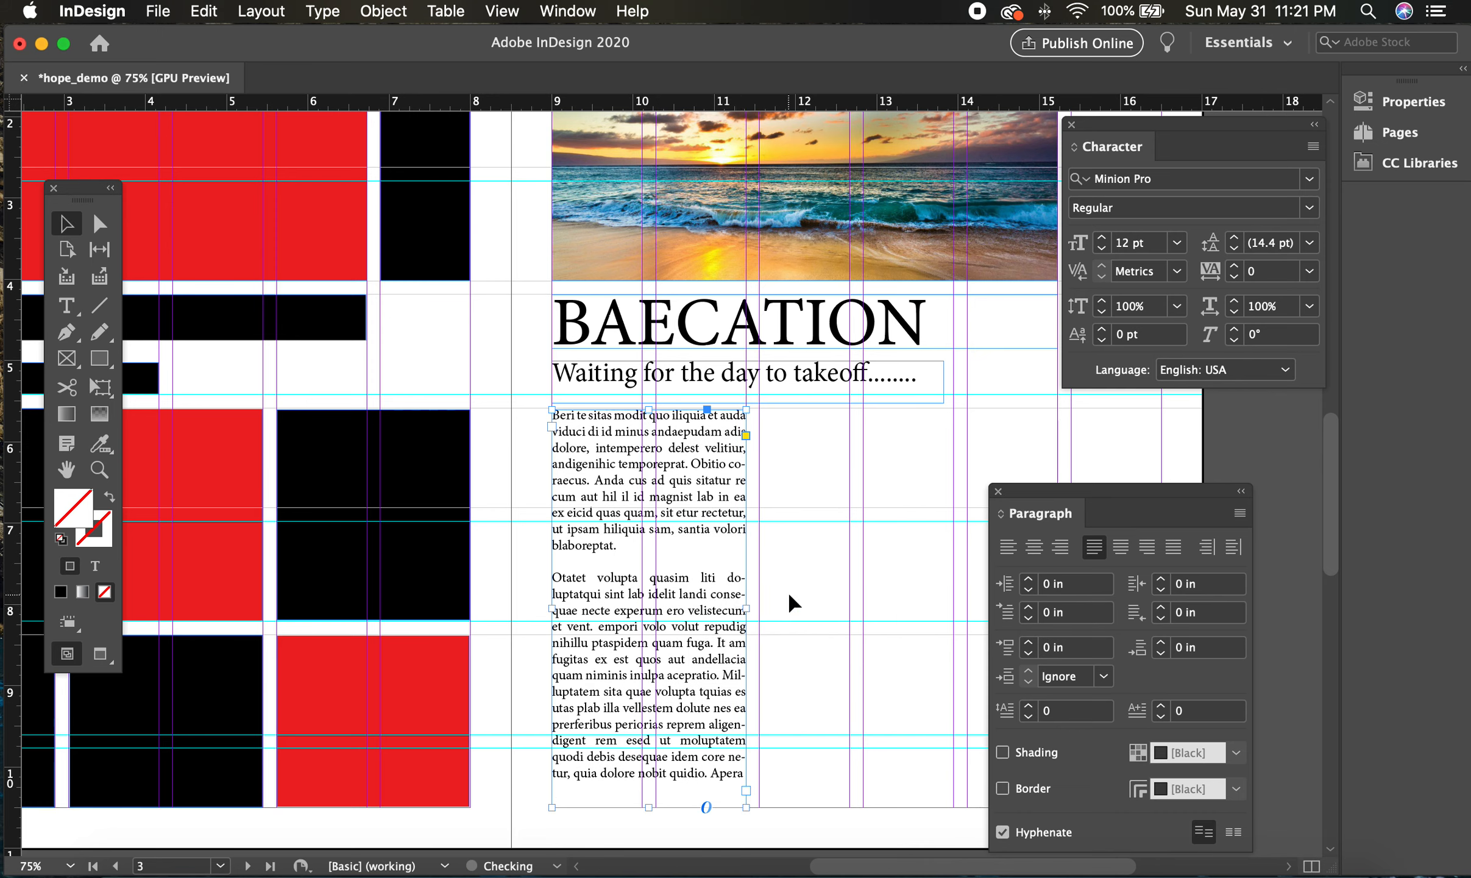
click(765, 485)
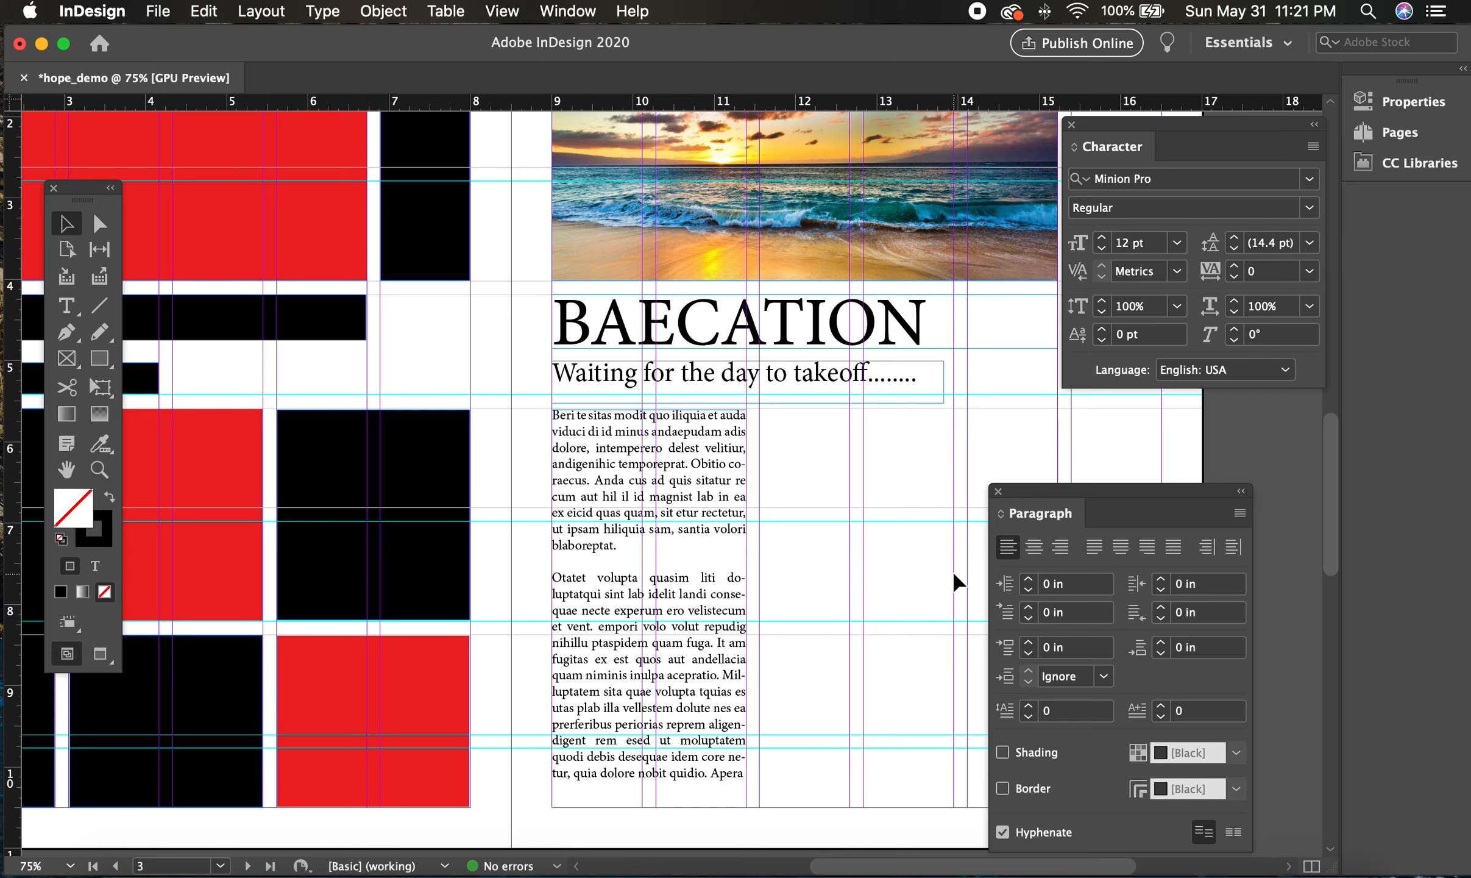
Examine the whole spread, comparing the red and black placeholder blocks on the left page with the layout on the right page.
scroll(523, 516, left, 3)
scroll(522, 515, up, 1)
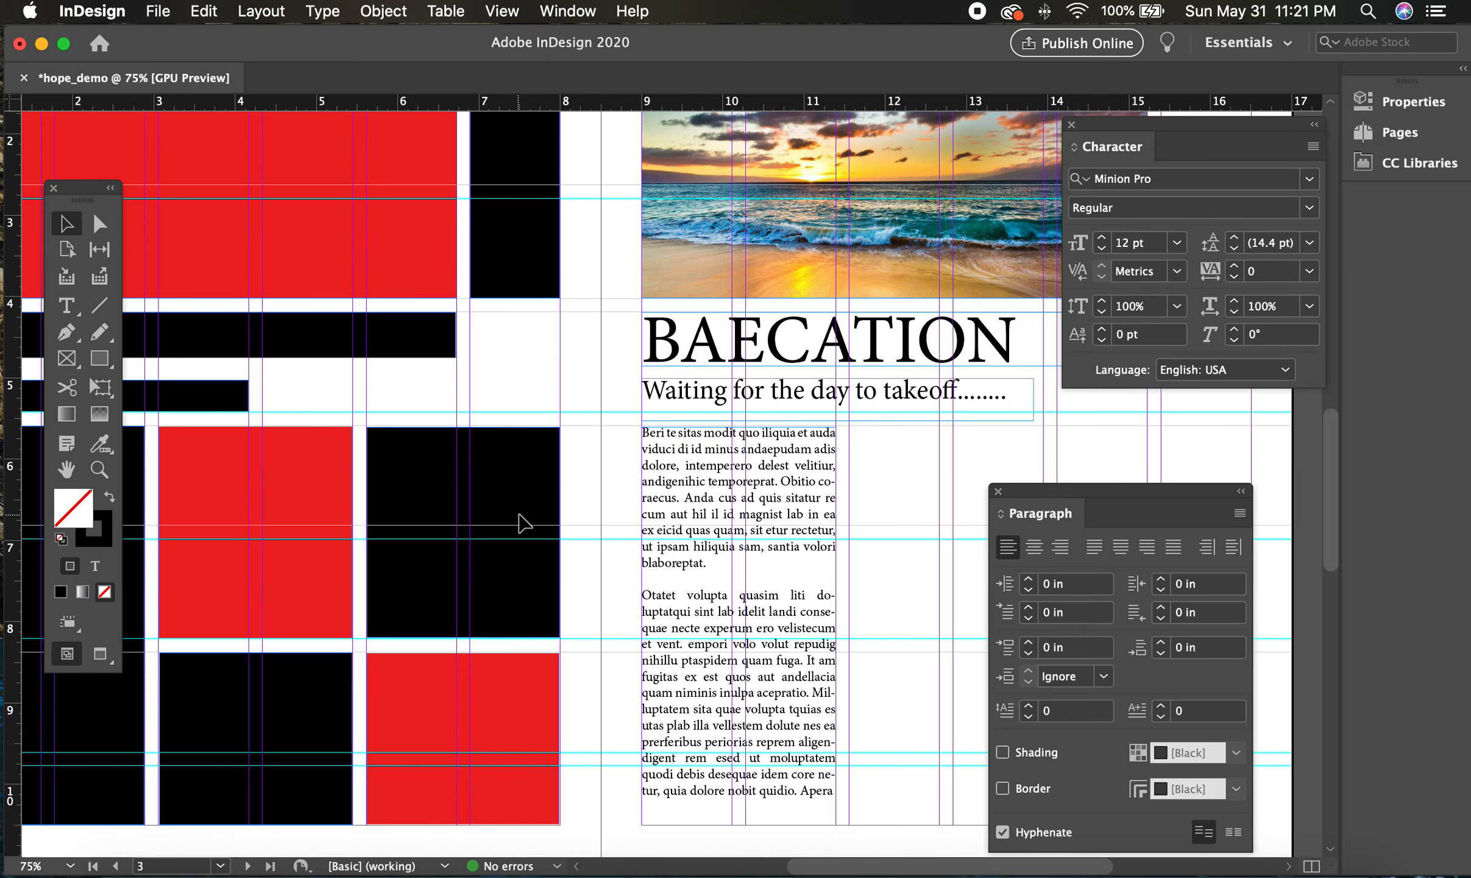
key(super+minus)
scroll(525, 523, up, 1)
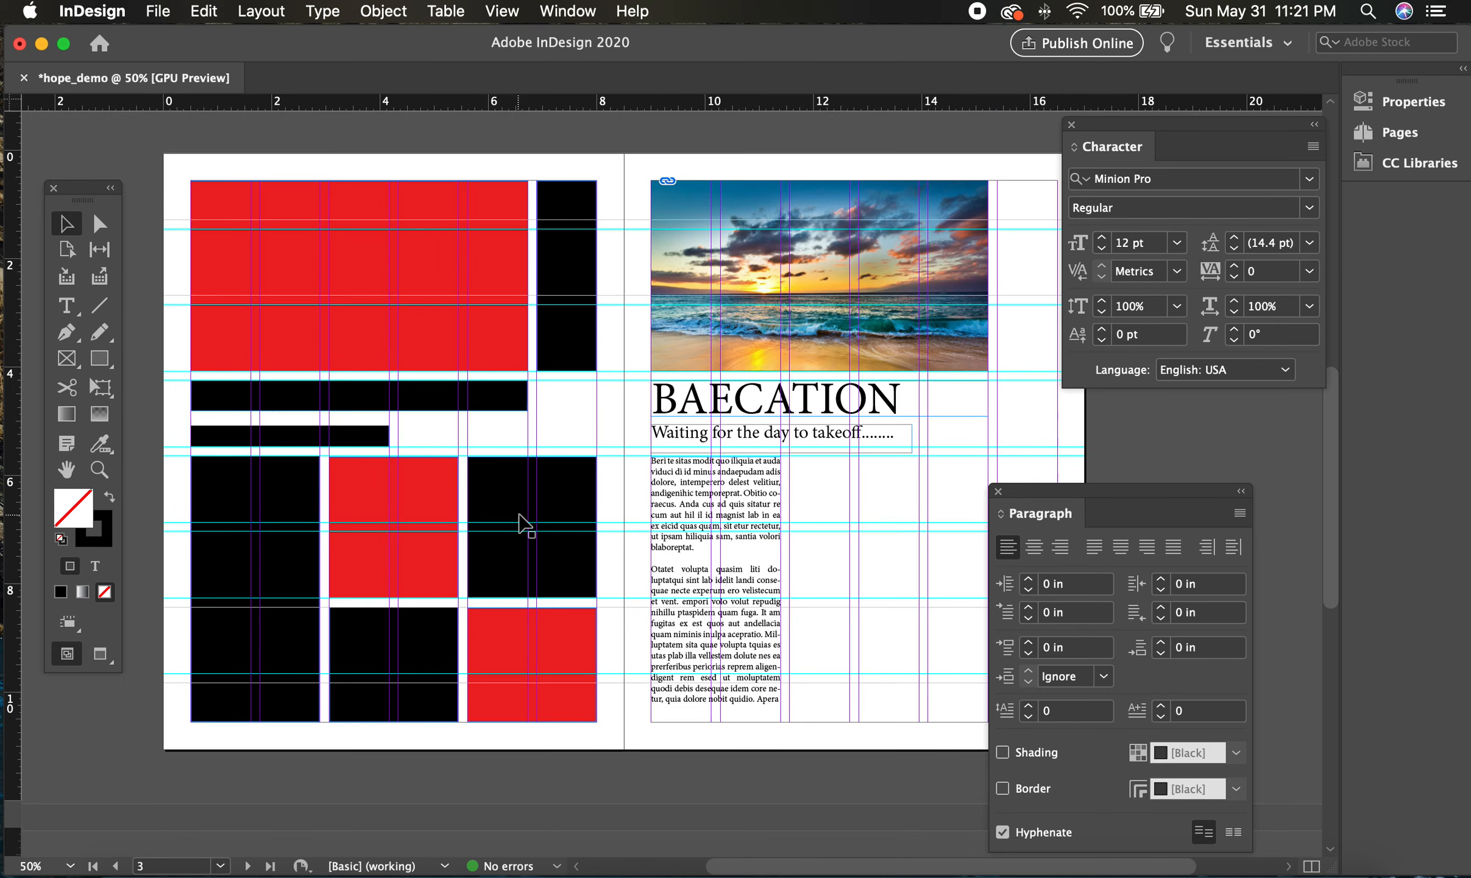
scroll(933, 339, right, 2)
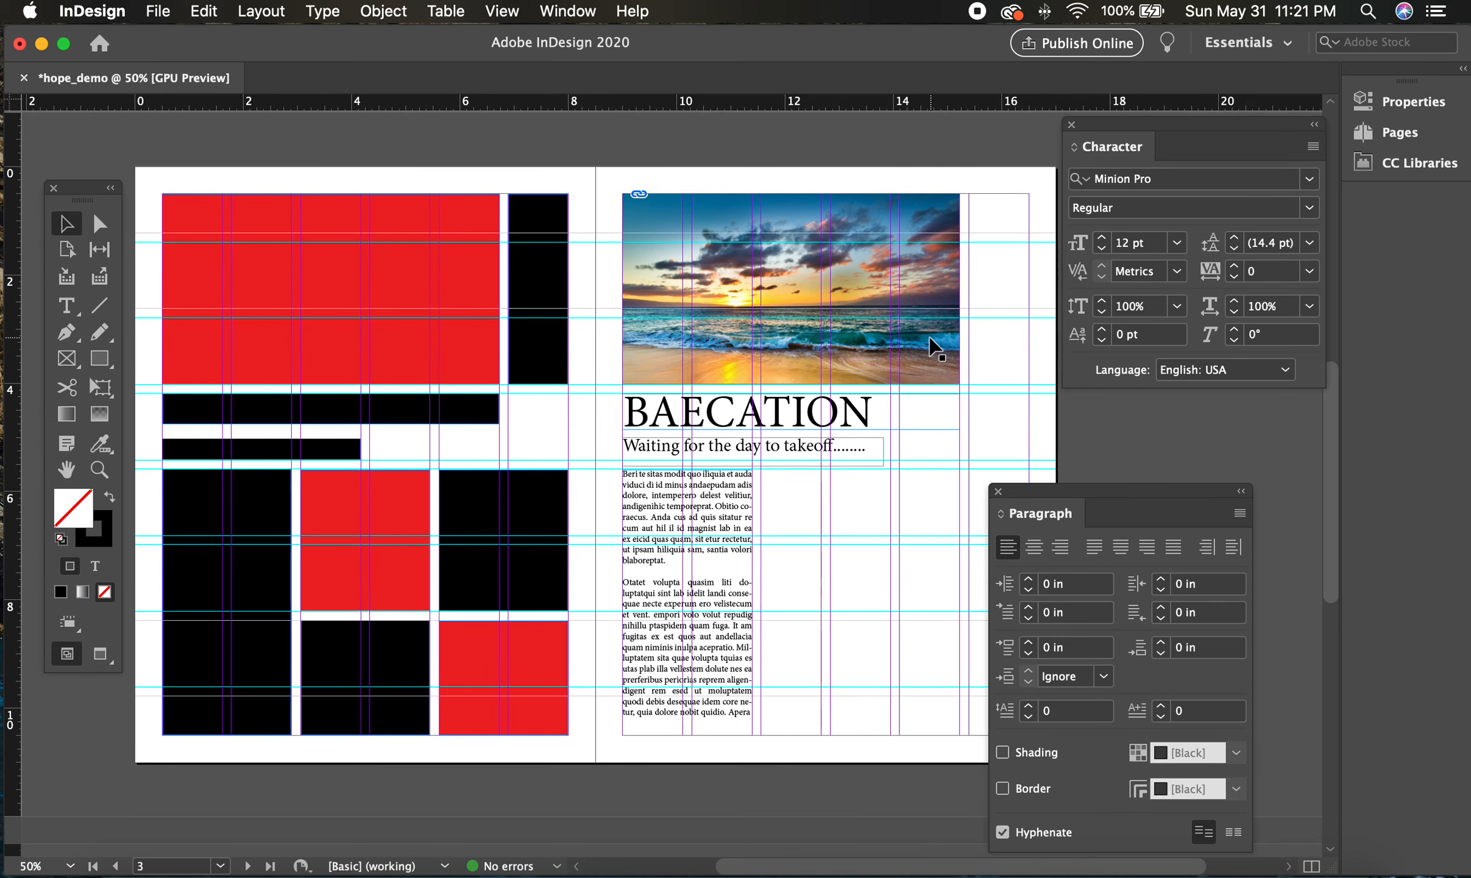
scroll(930, 339, down, 1)
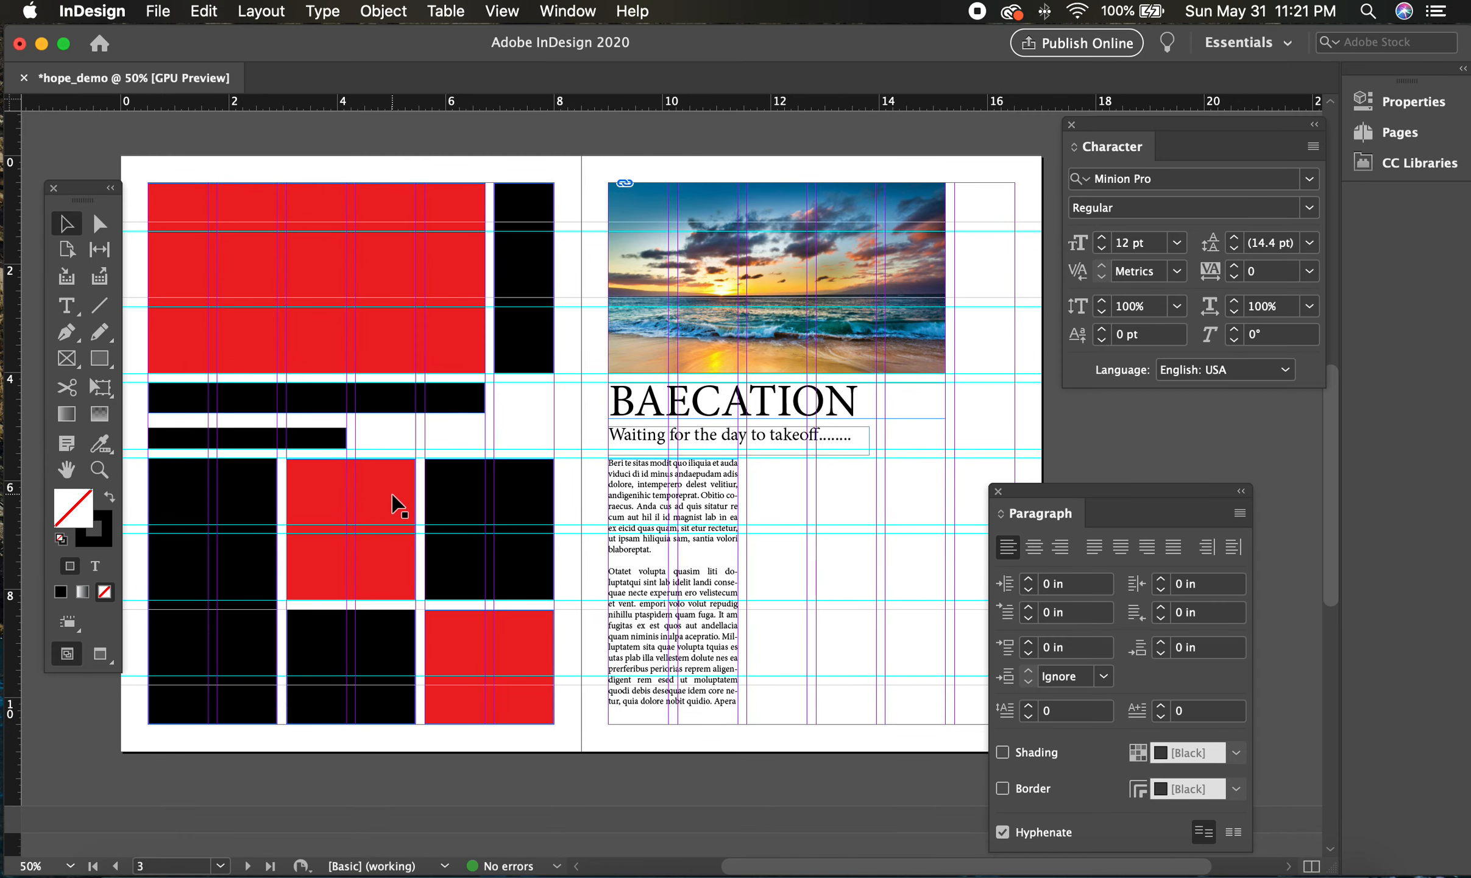
click(496, 693)
click(345, 564)
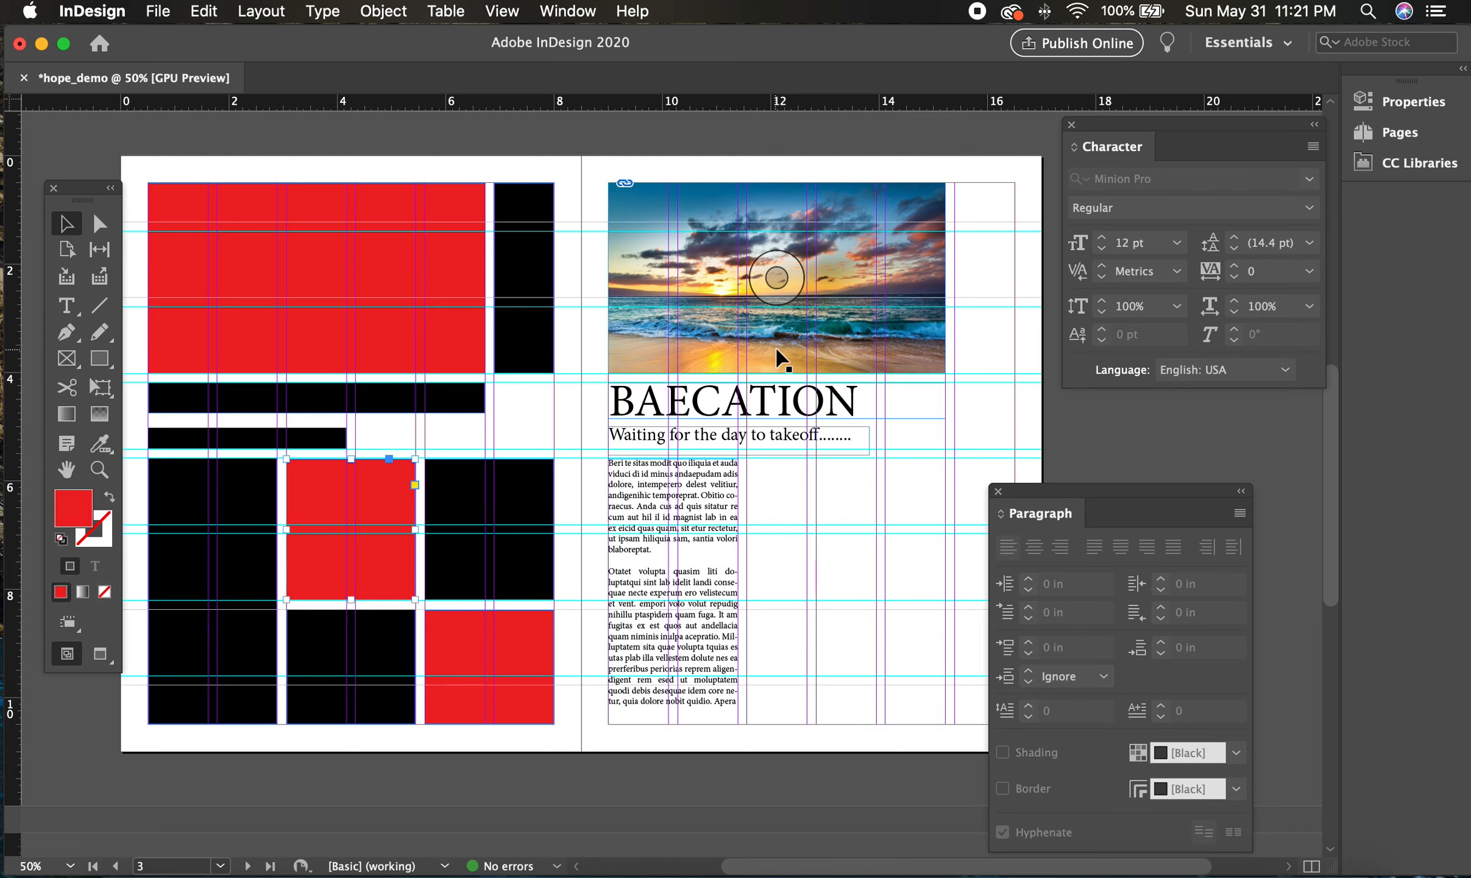
click(533, 572)
click(370, 636)
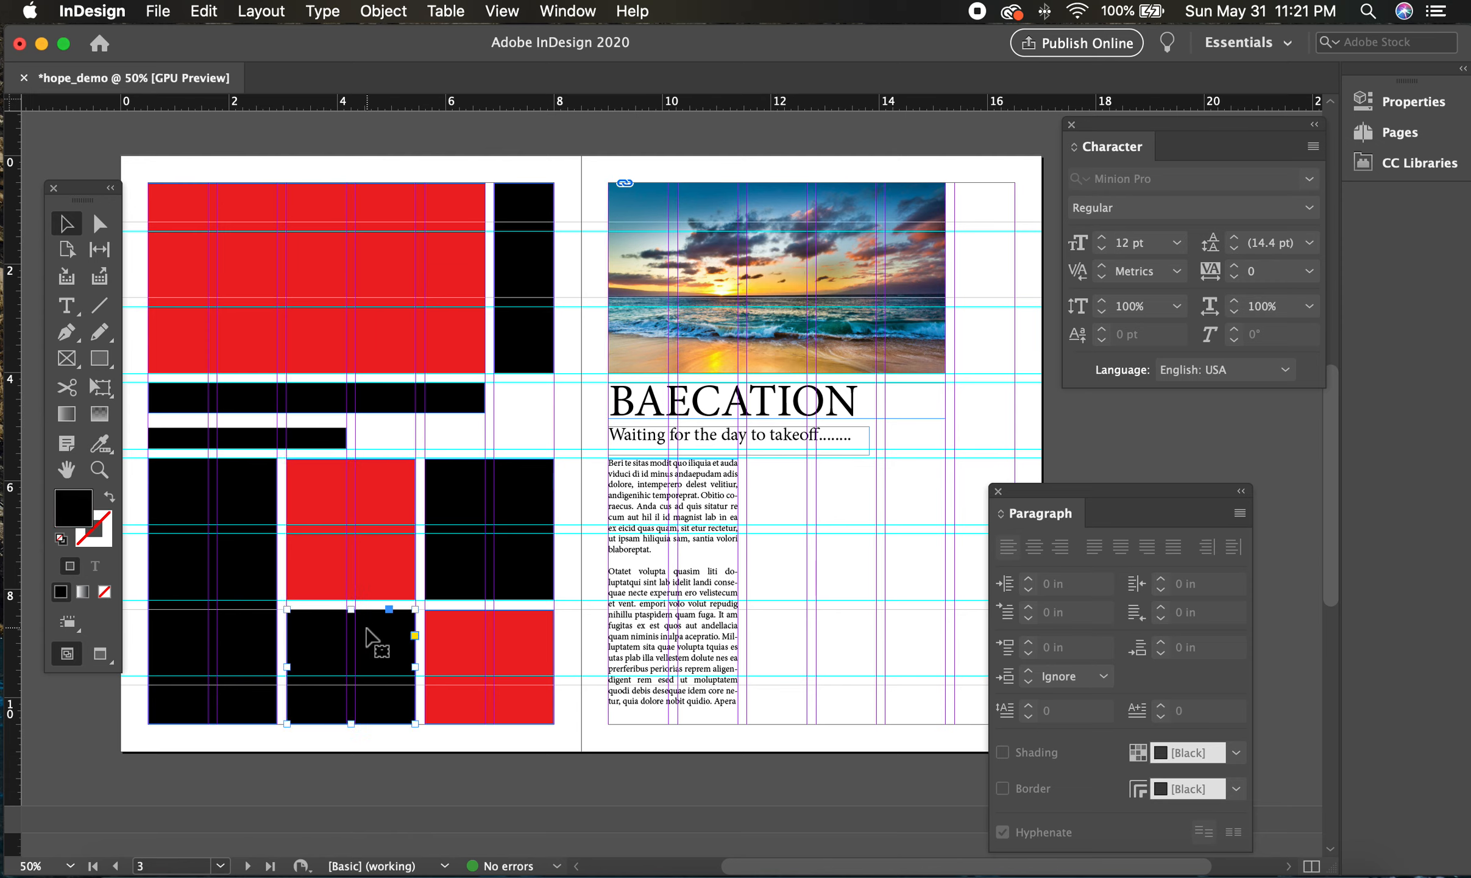
click(516, 332)
click(525, 515)
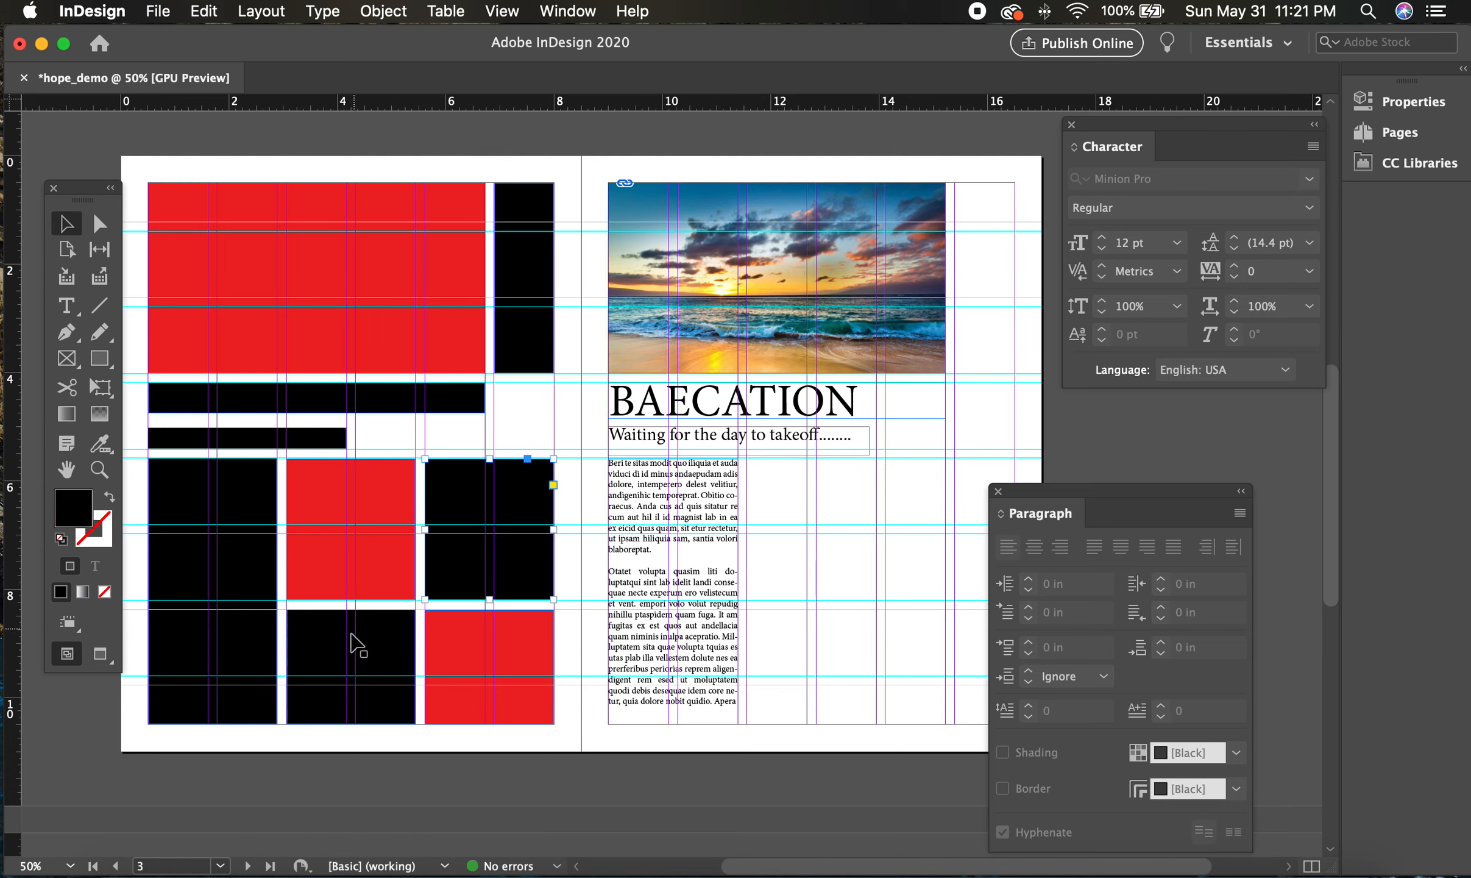
click(380, 623)
click(518, 514)
click(527, 367)
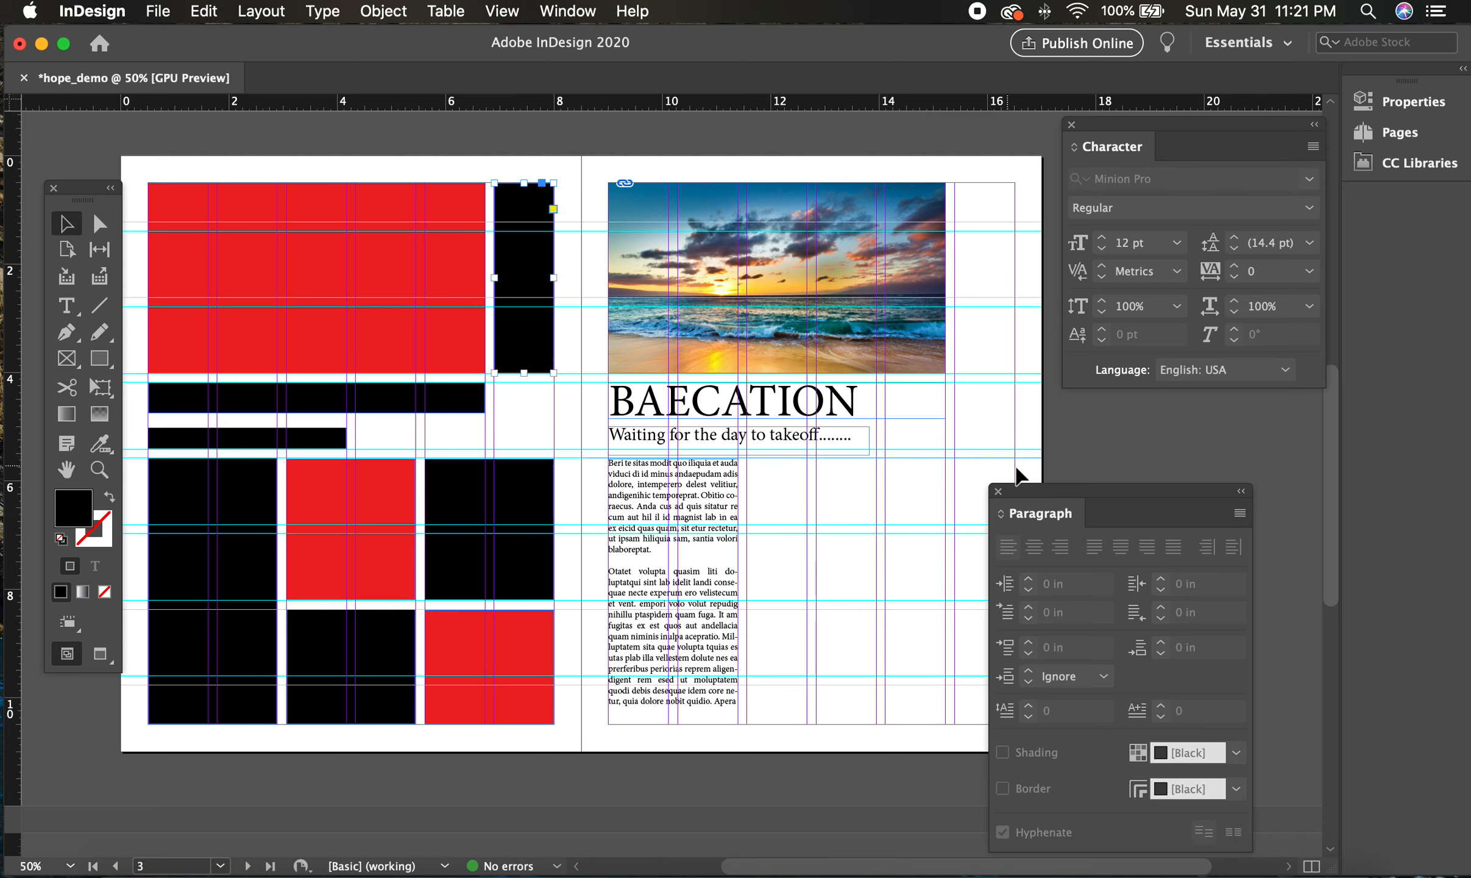
Draw an empty rectangle frame beside the body text on the right page, matching the facing page's middle red block in size and position.
drag(1030, 493, 1111, 430)
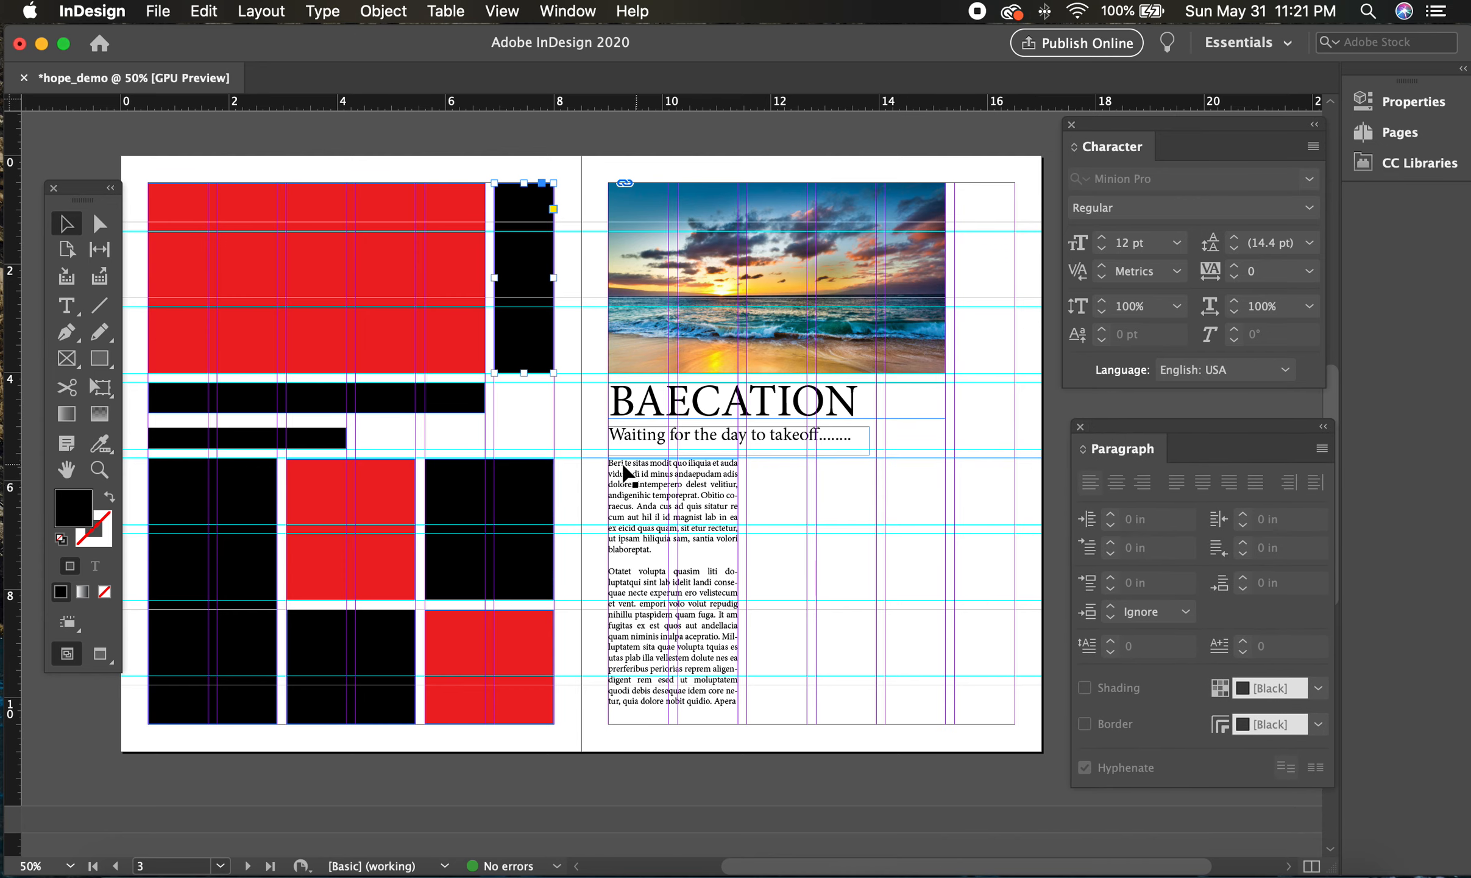
click(66, 359)
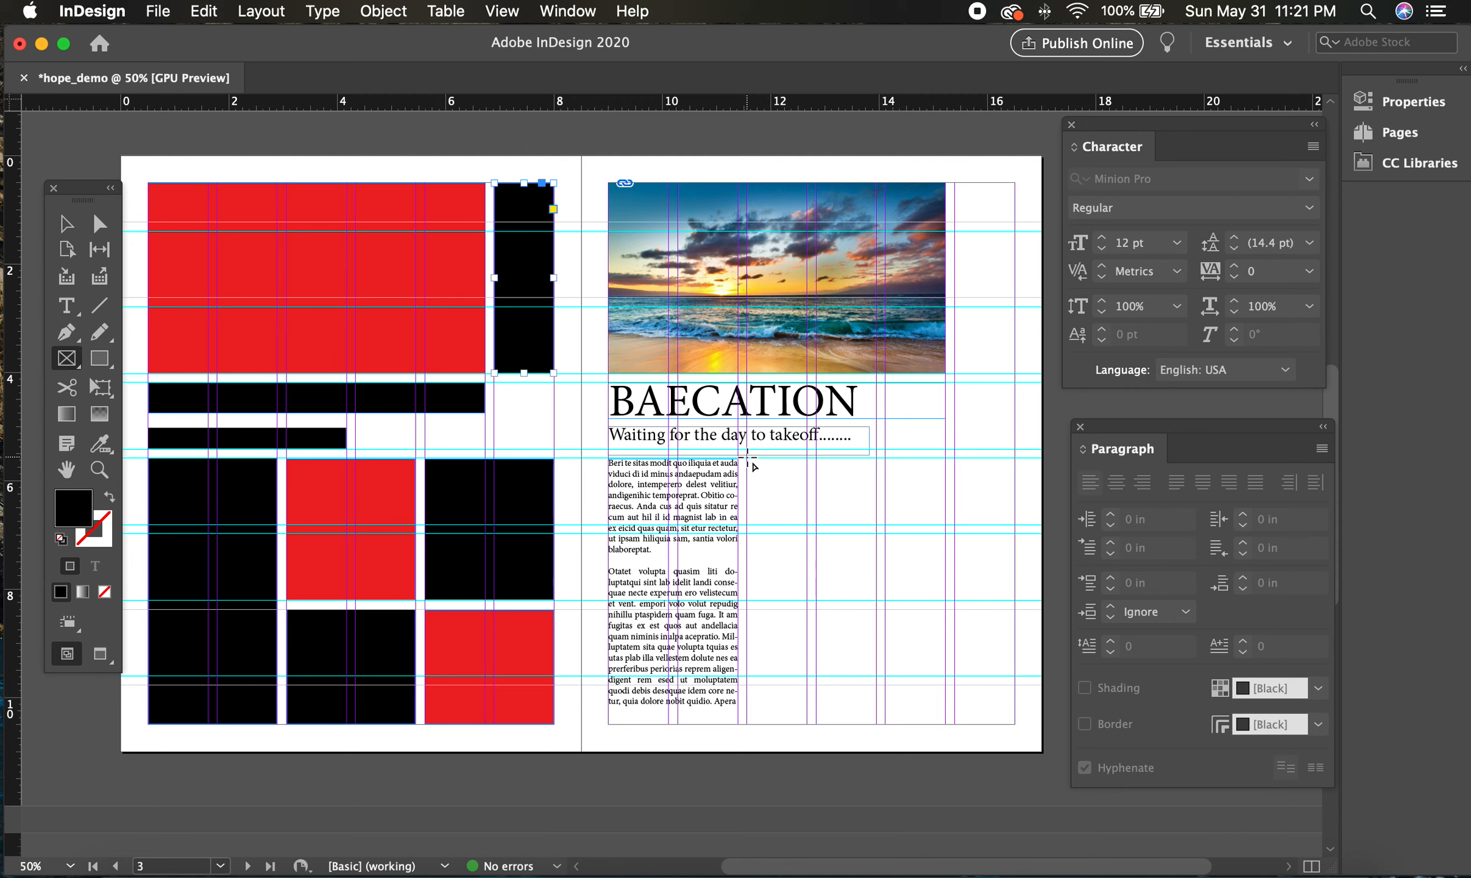
drag(748, 456, 876, 600)
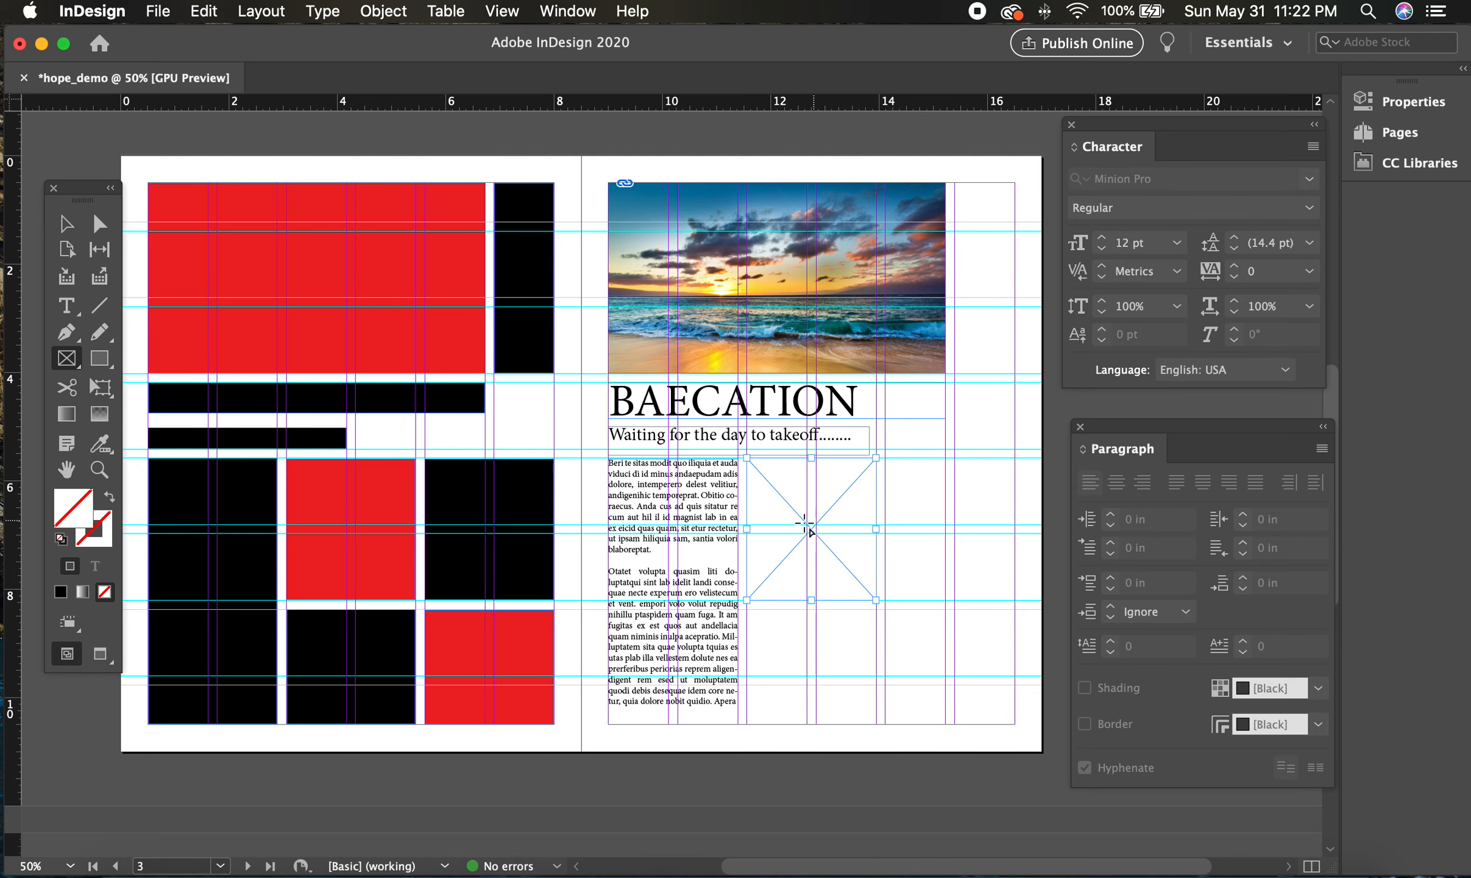
Start placing an image into the empty frame and preview the pictures in the W4 Indesign Tutorial folder.
click(157, 11)
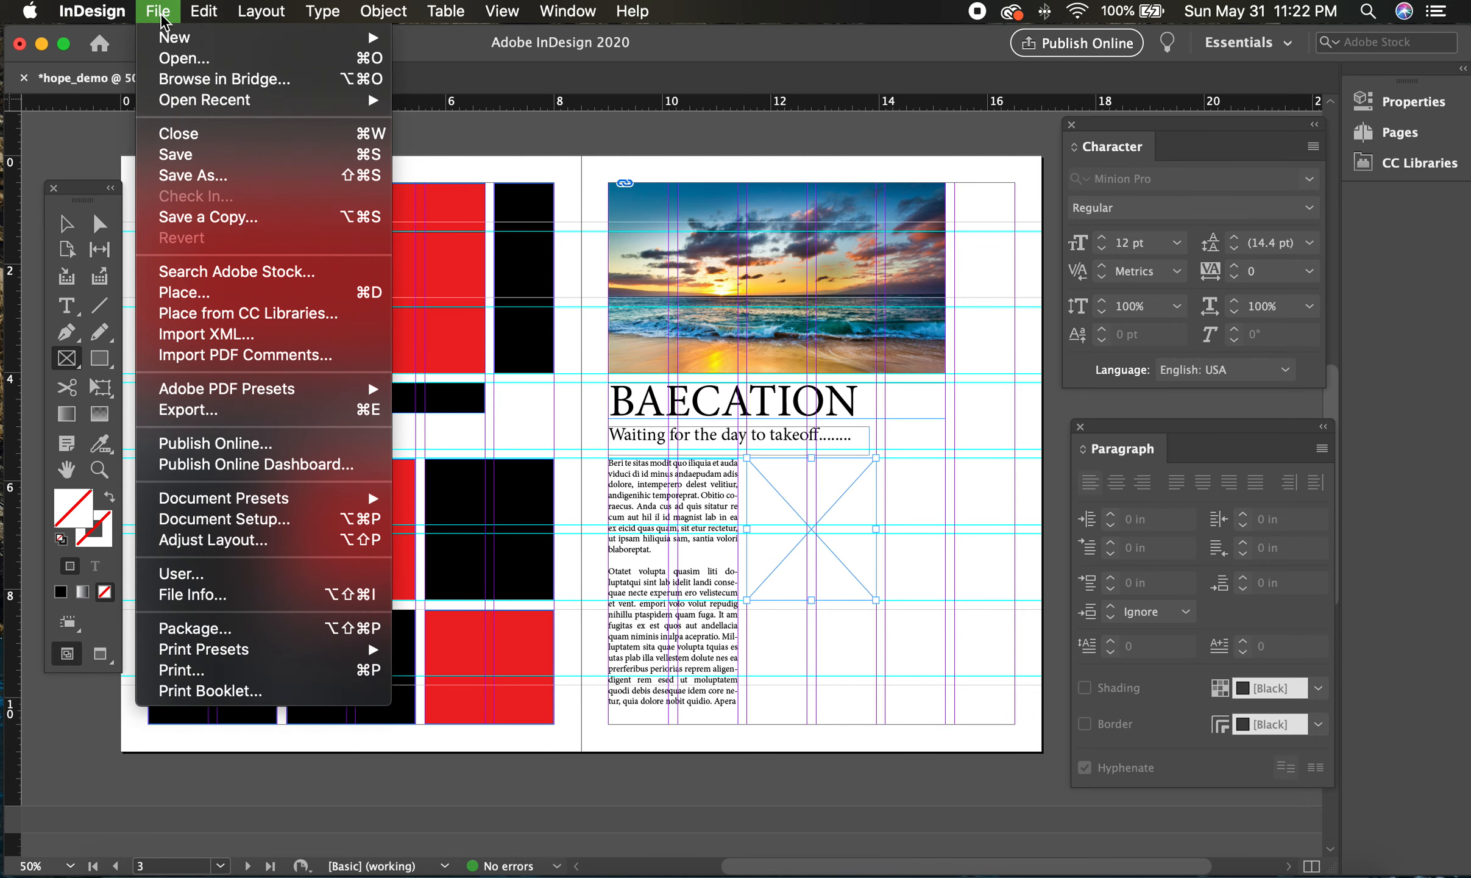
click(206, 293)
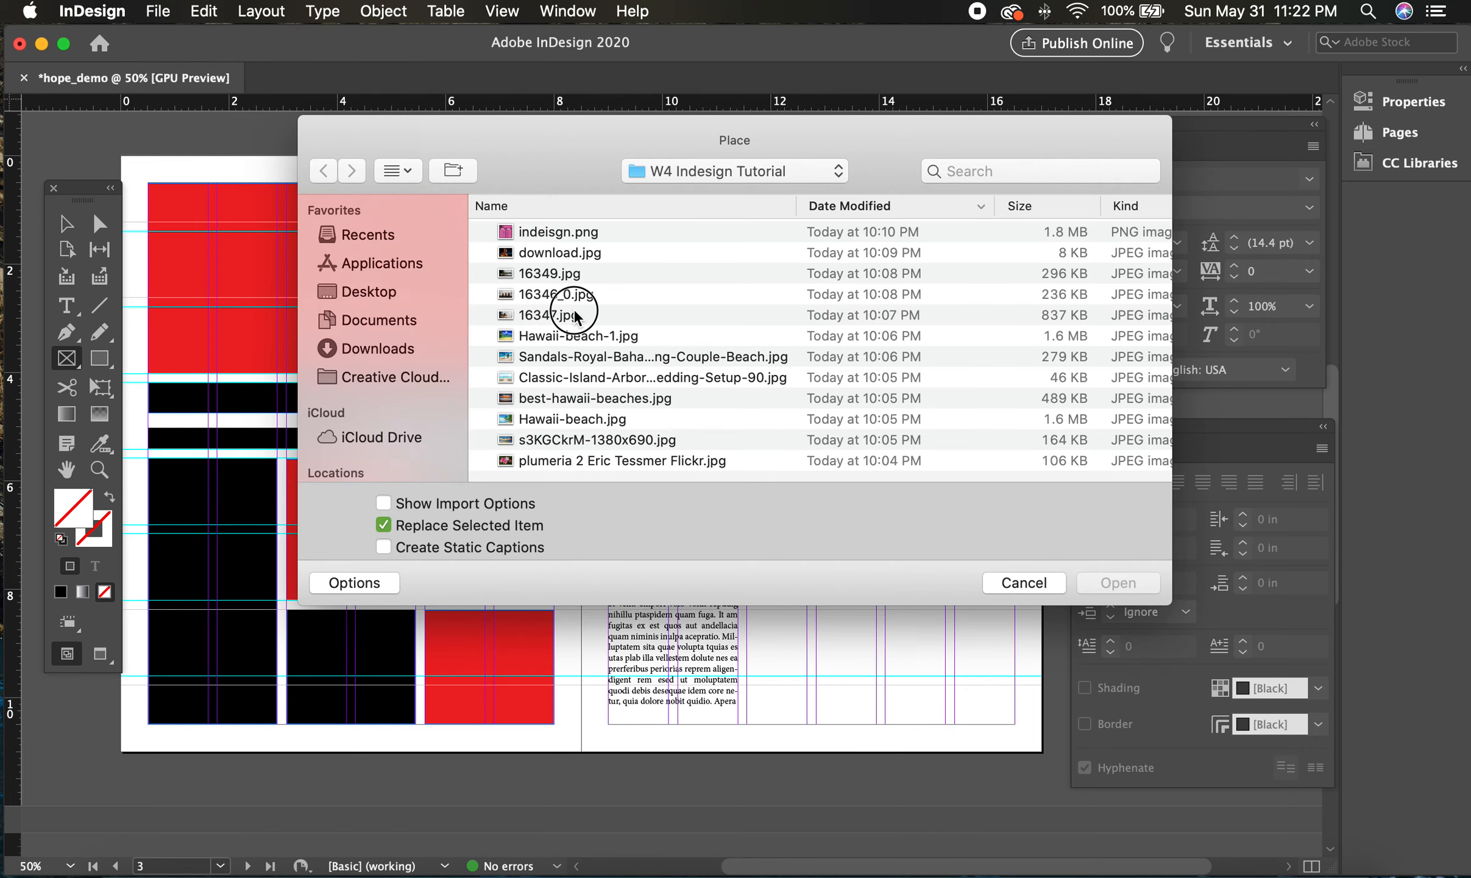
click(573, 312)
key(space)
key(Down)
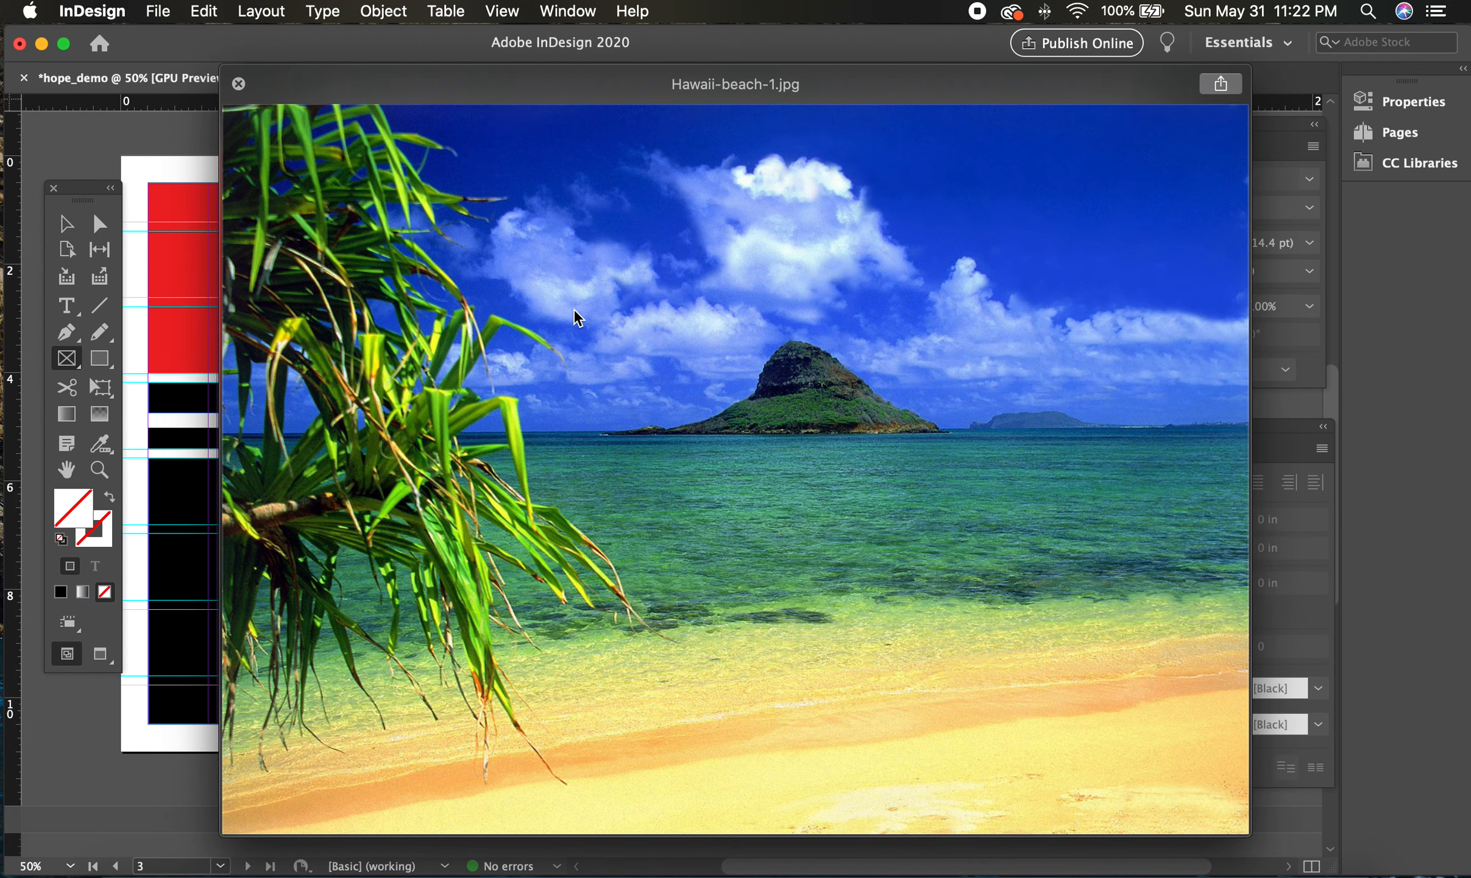
key(Down)
key(Down)
key(Down)
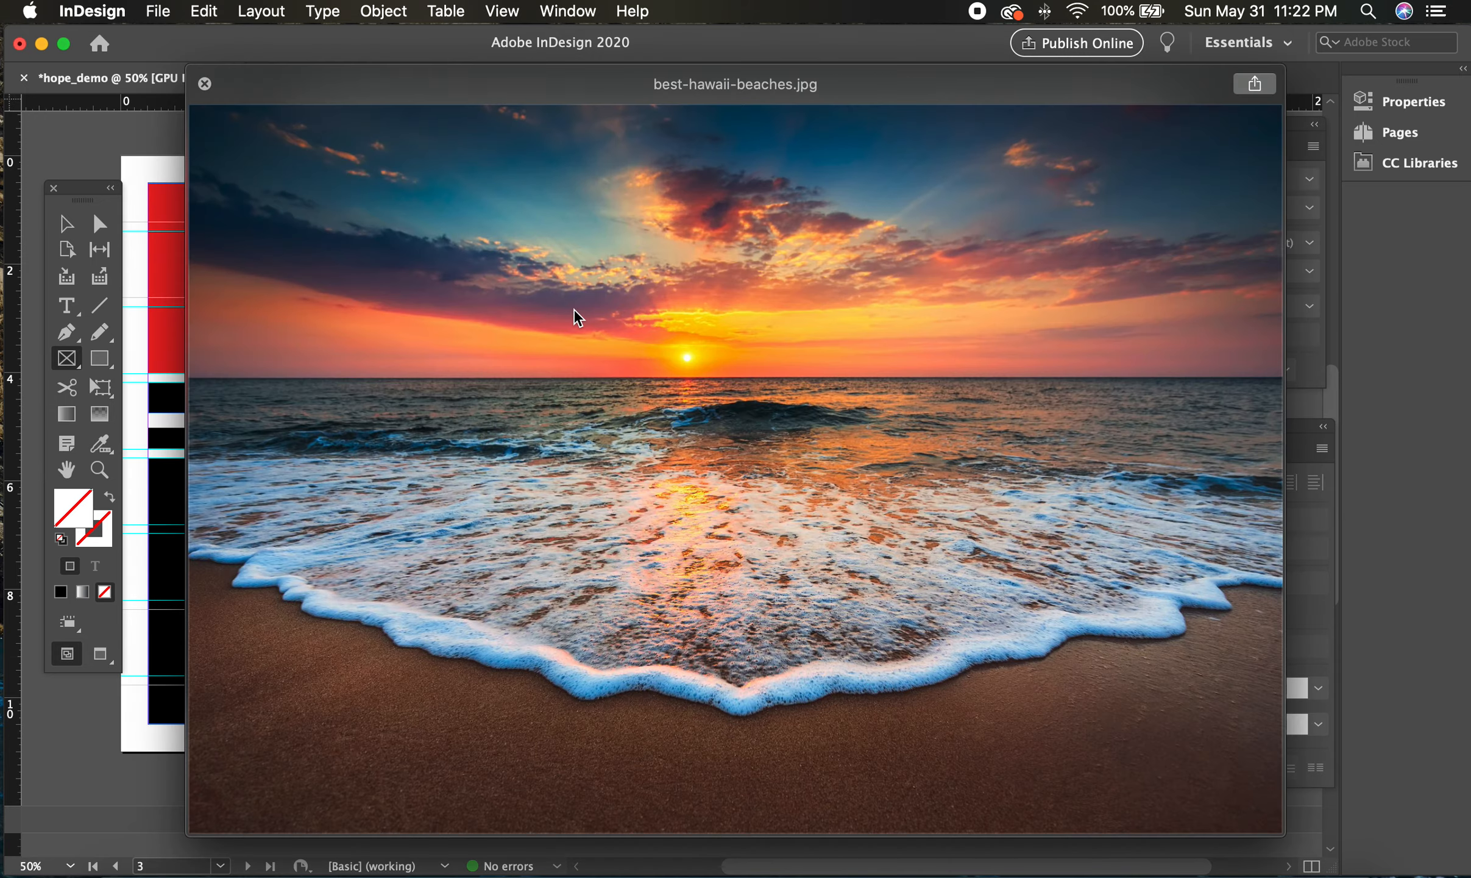
key(Down)
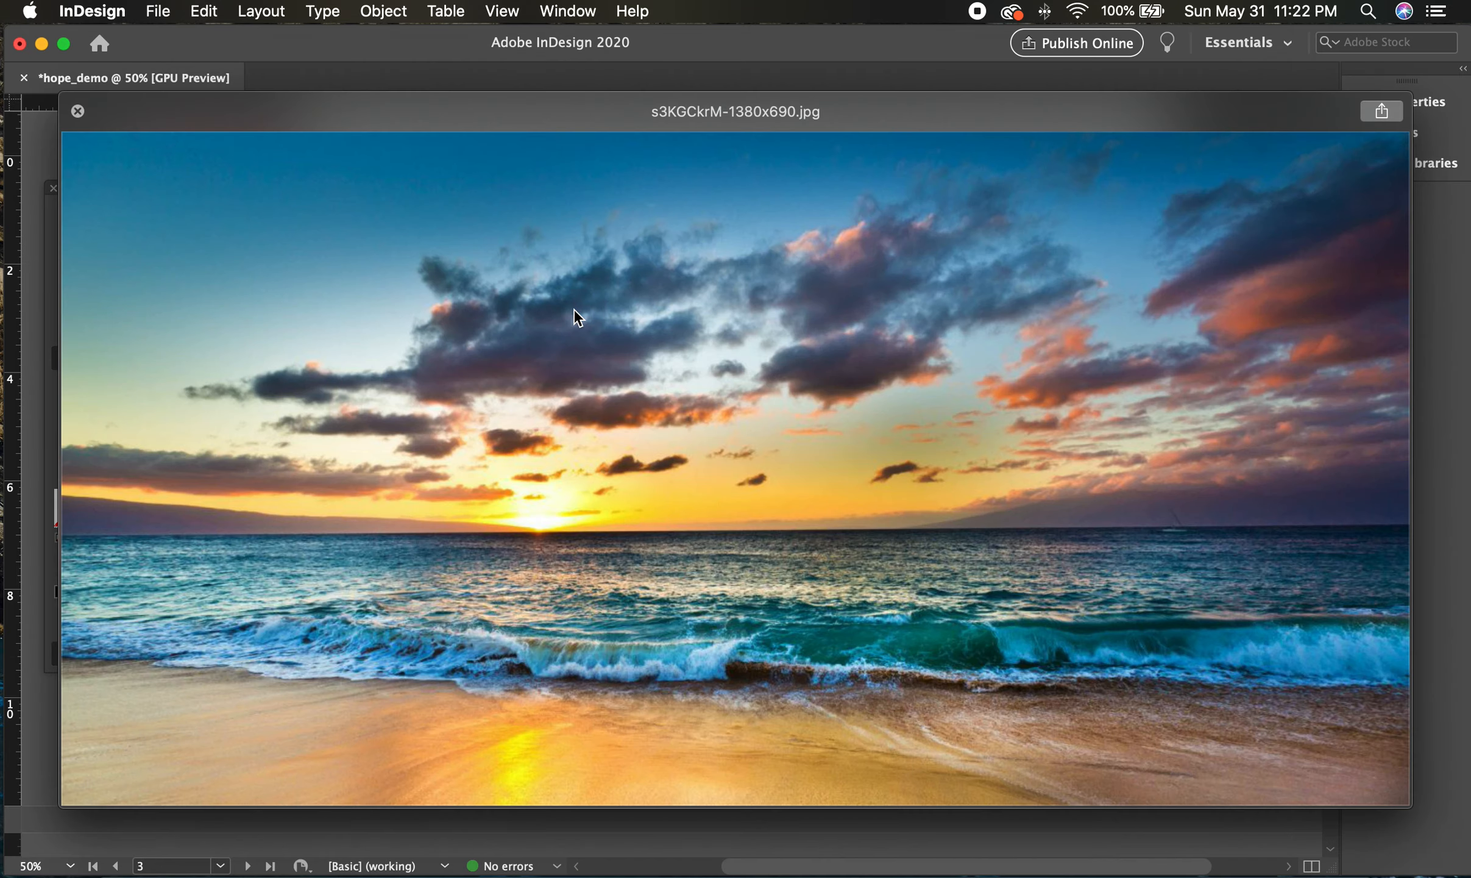
key(Up)
key(Up)
key(Up)
key(Up)
key(Up)
key(Up)
key(Up)
key(Up)
key(Up)
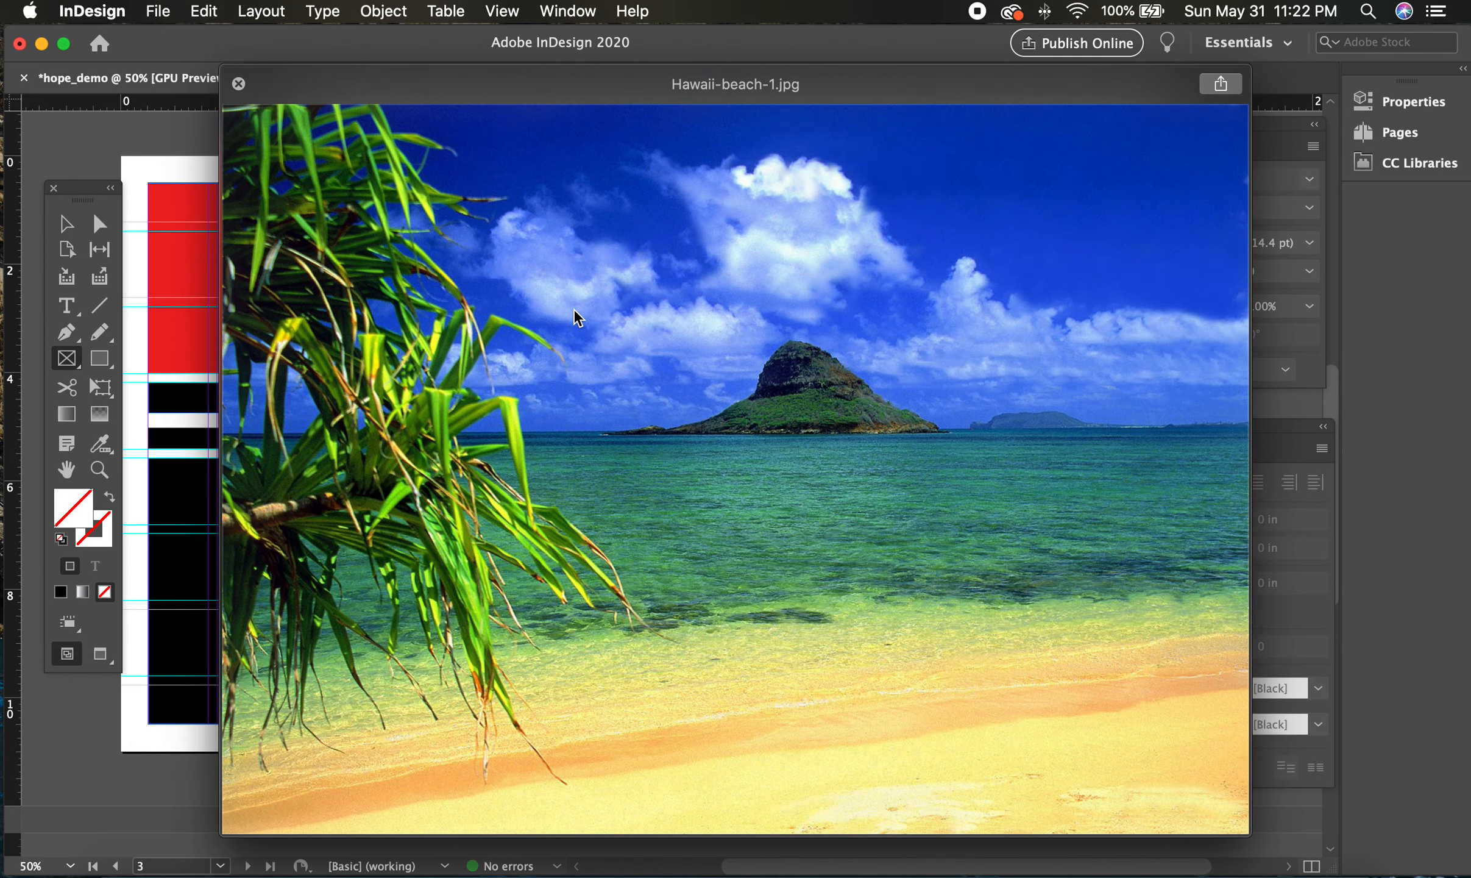
key(Up)
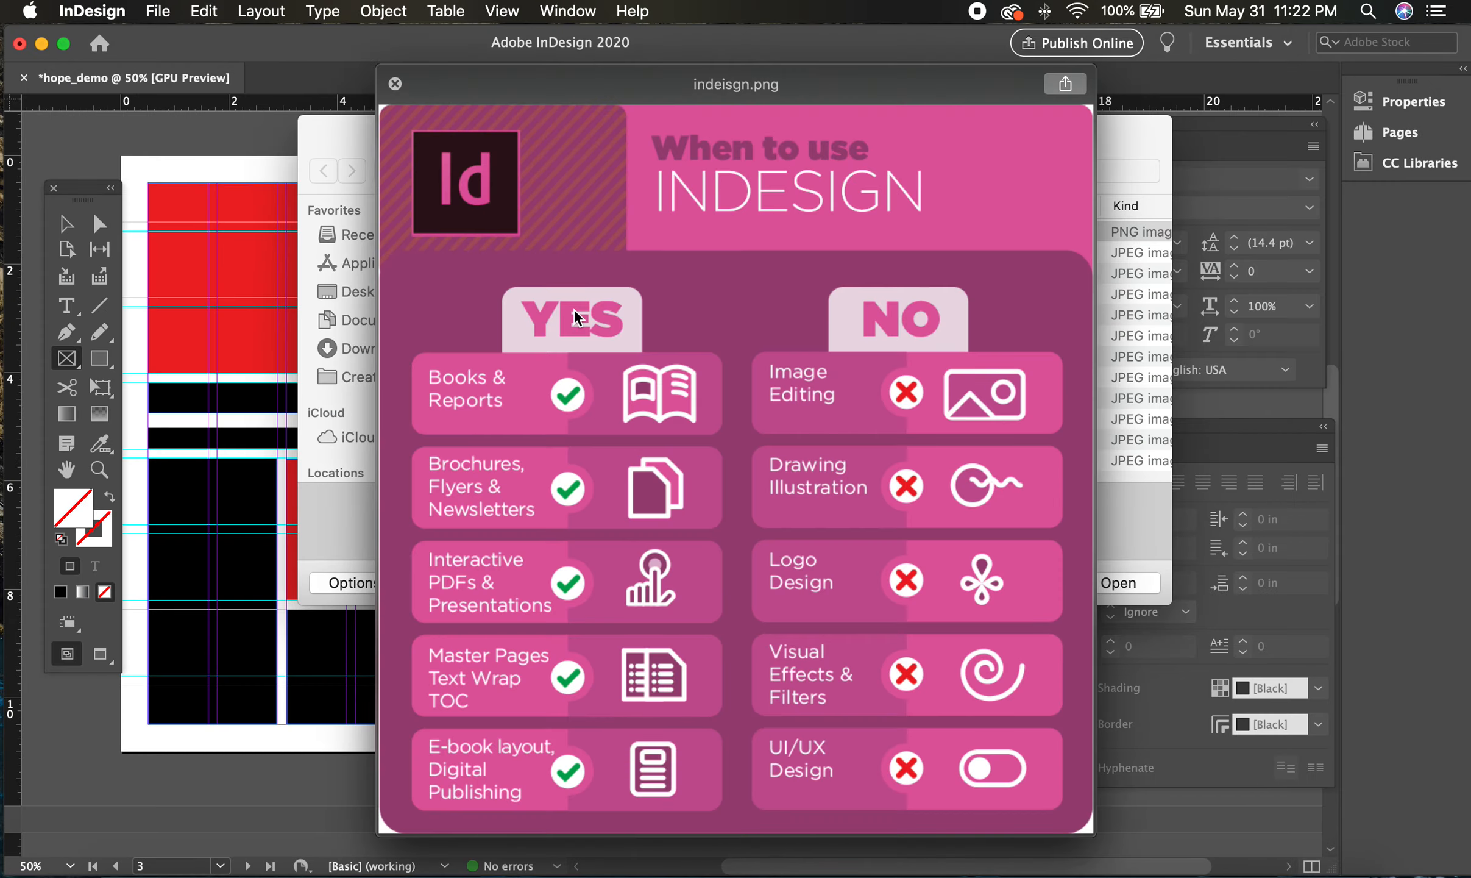
Preview the remaining folder images, then place the plumeria JPEG in the empty frame beside the body text.
key(Down)
key(Down)
key(Down)
key(Down)
key(Down)
key(Down)
key(Down)
key(Down)
key(Down)
key(Down)
key(Down)
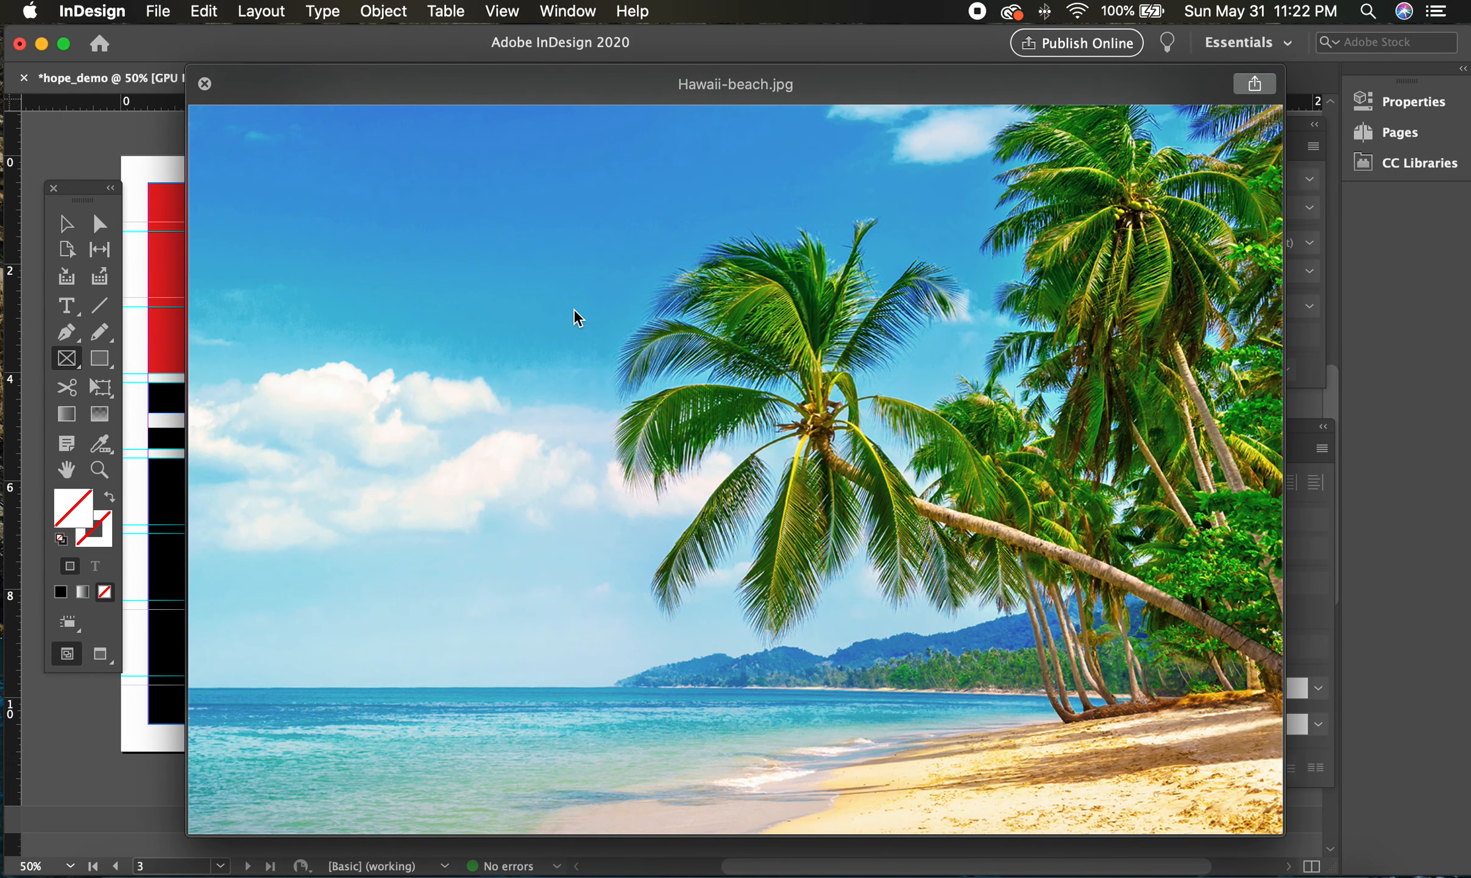
key(space)
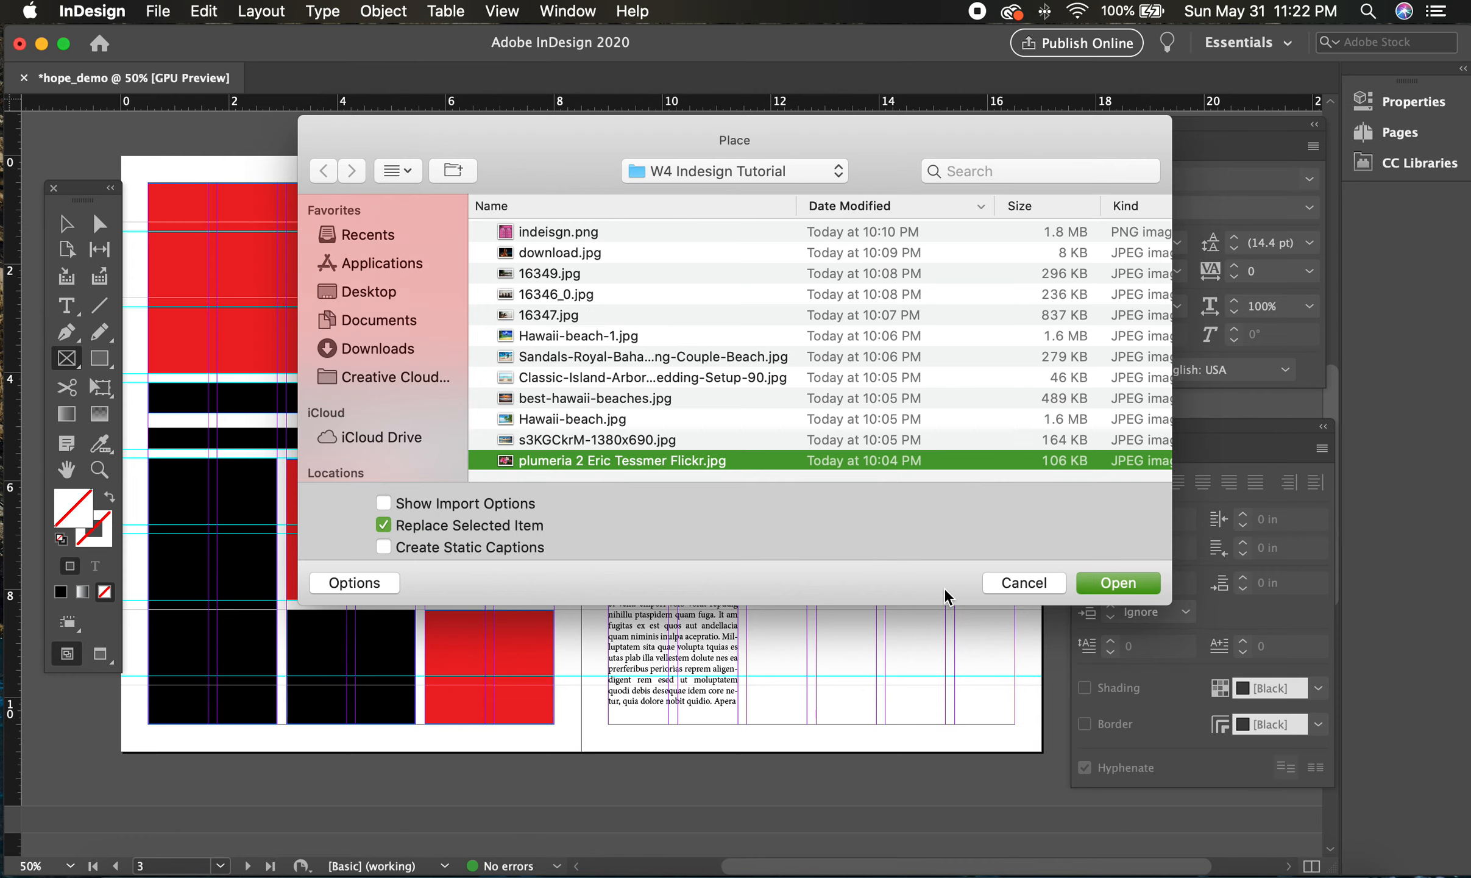
click(1134, 583)
scroll(965, 585, right, 3)
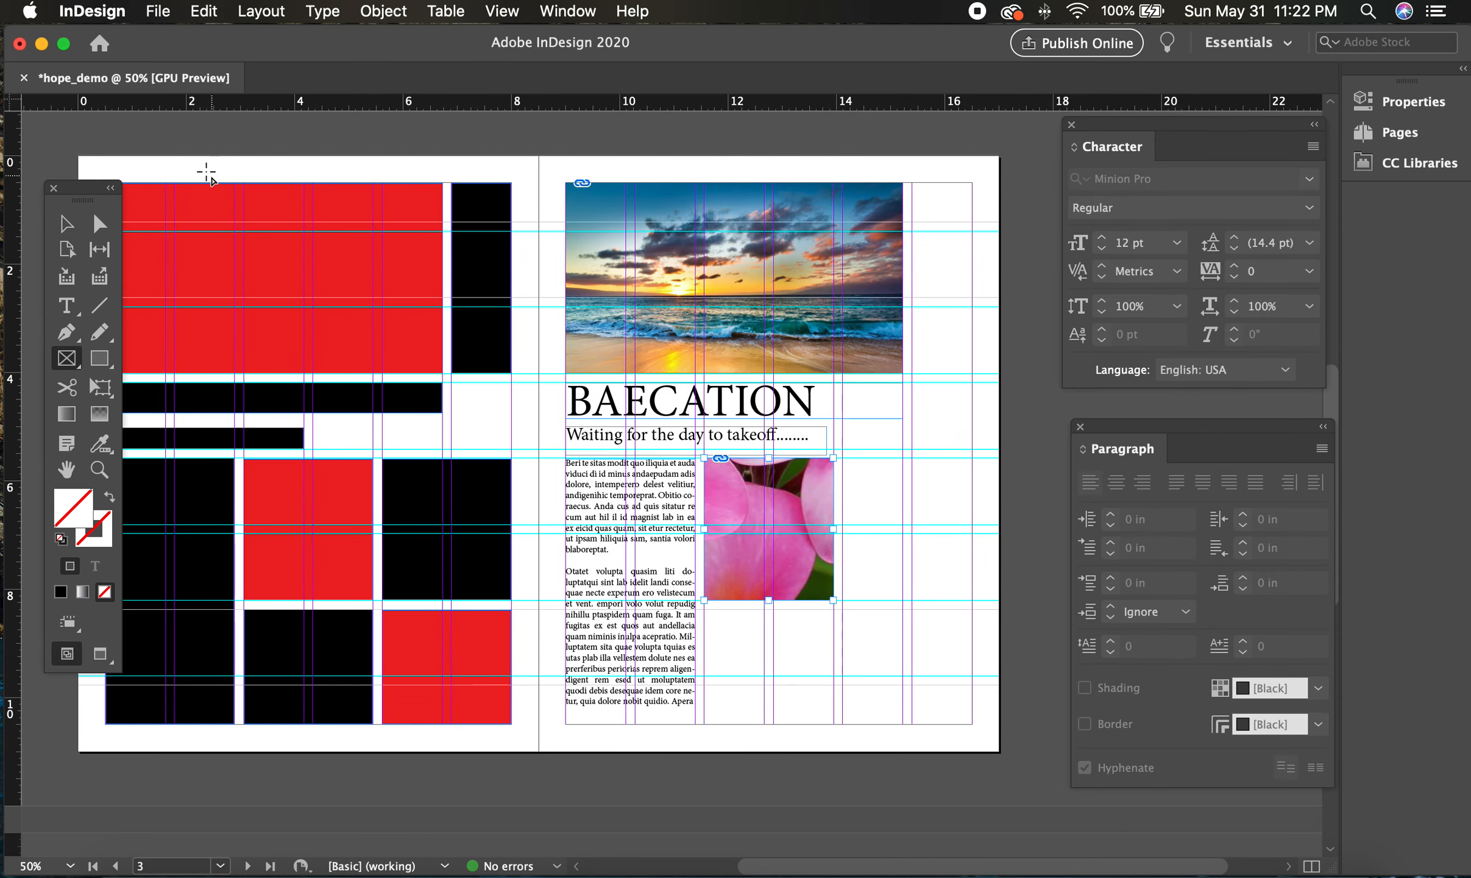
Fit the plumeria photo proportionally so it fills its frame, and deselect it.
click(67, 224)
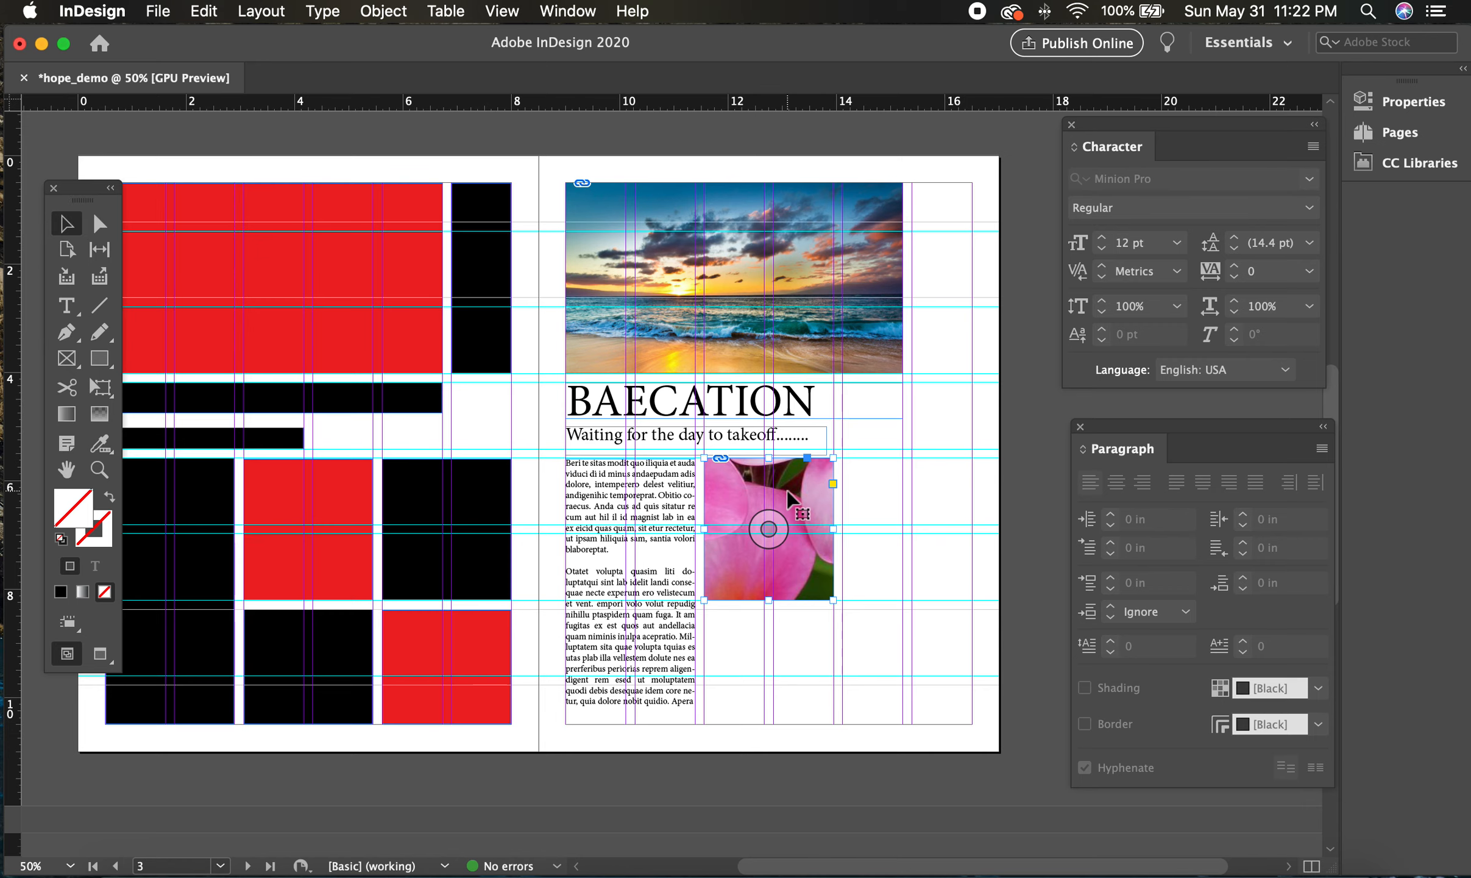
click(383, 11)
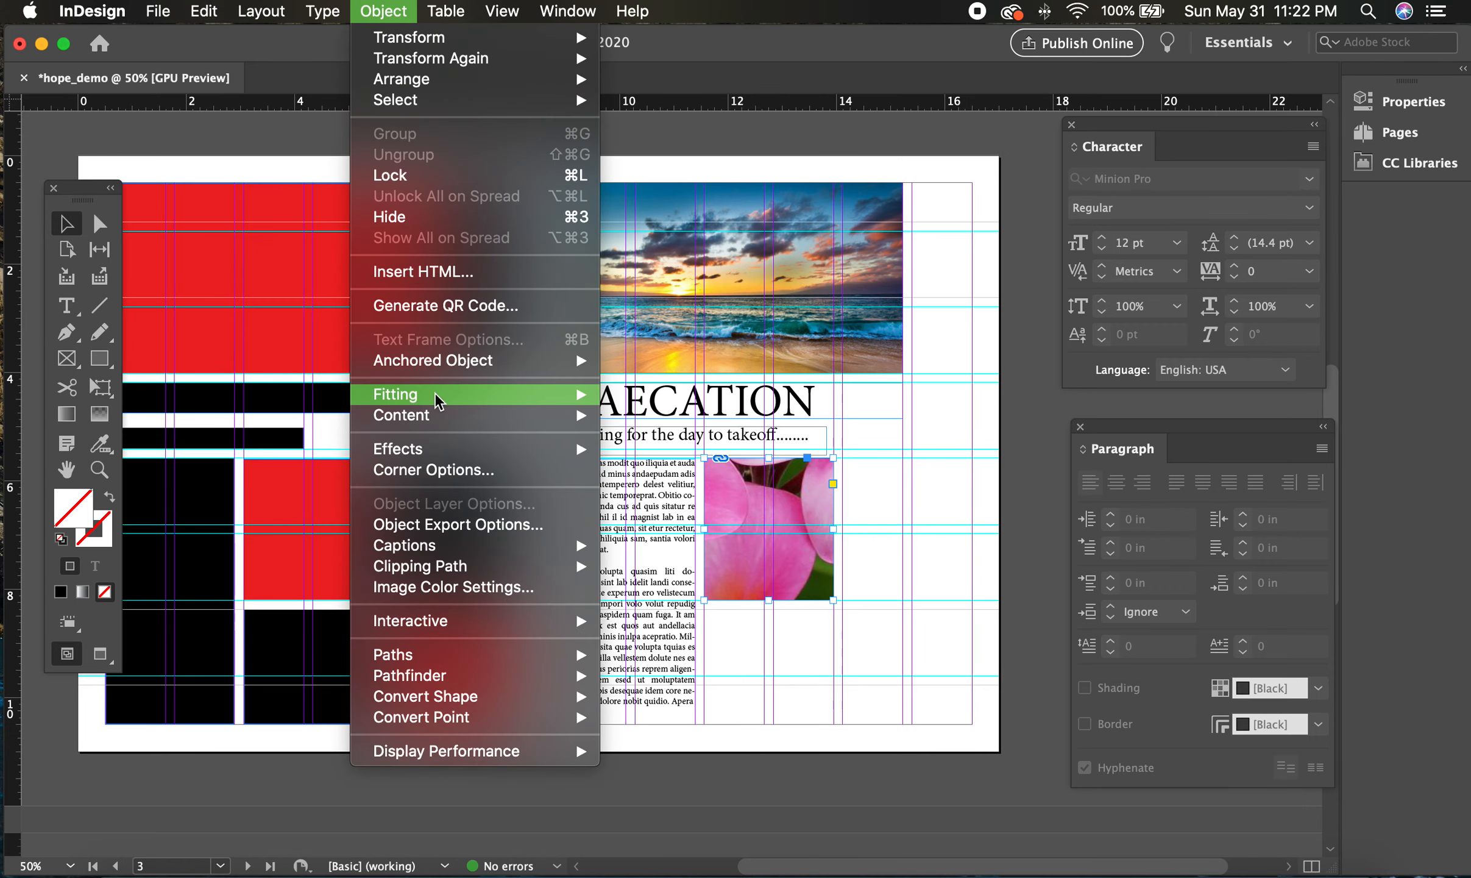
click(701, 390)
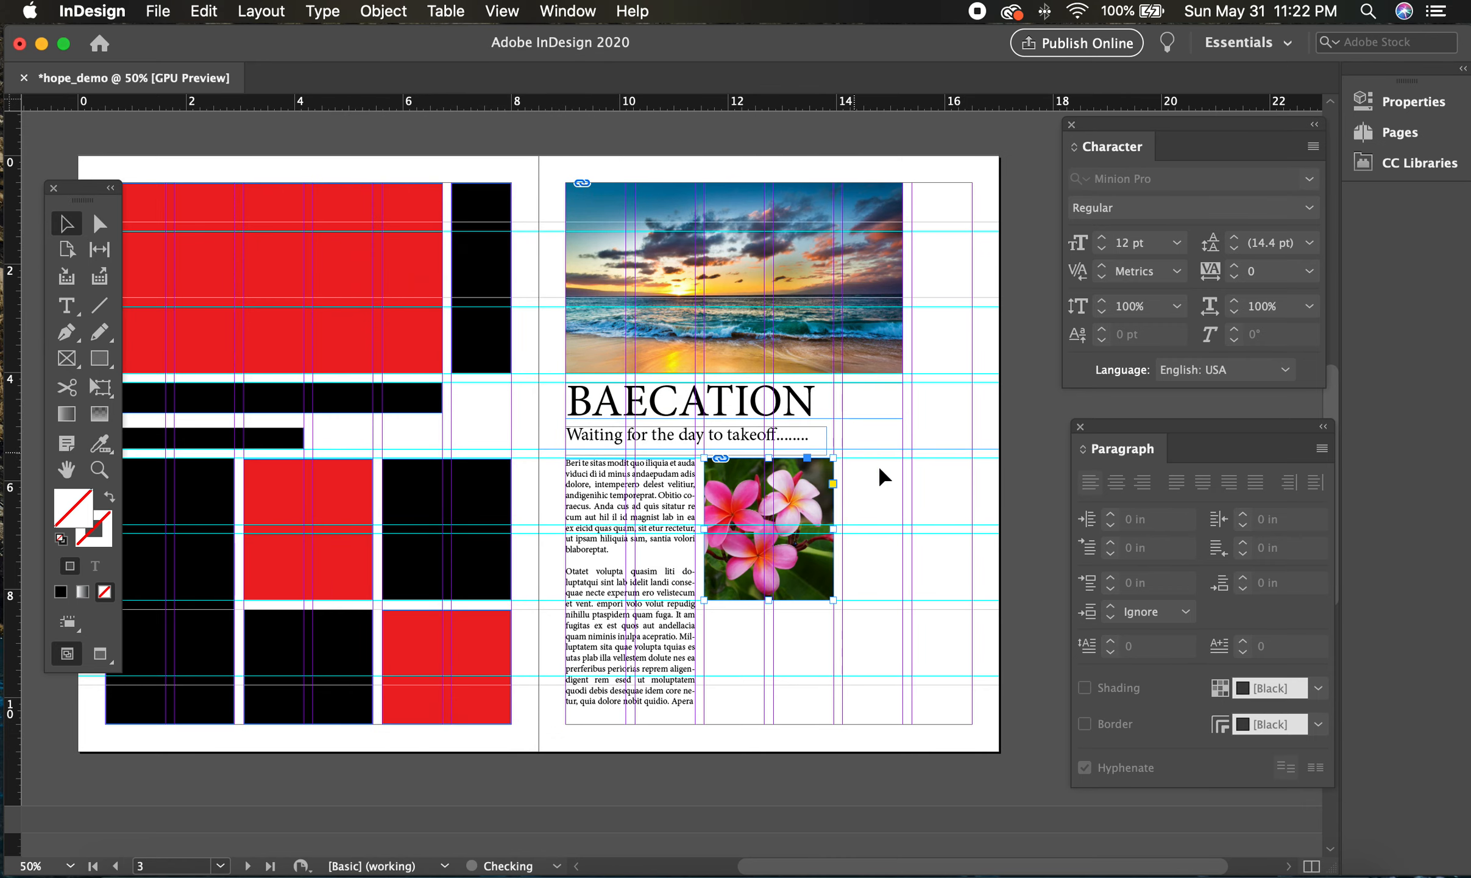
click(913, 506)
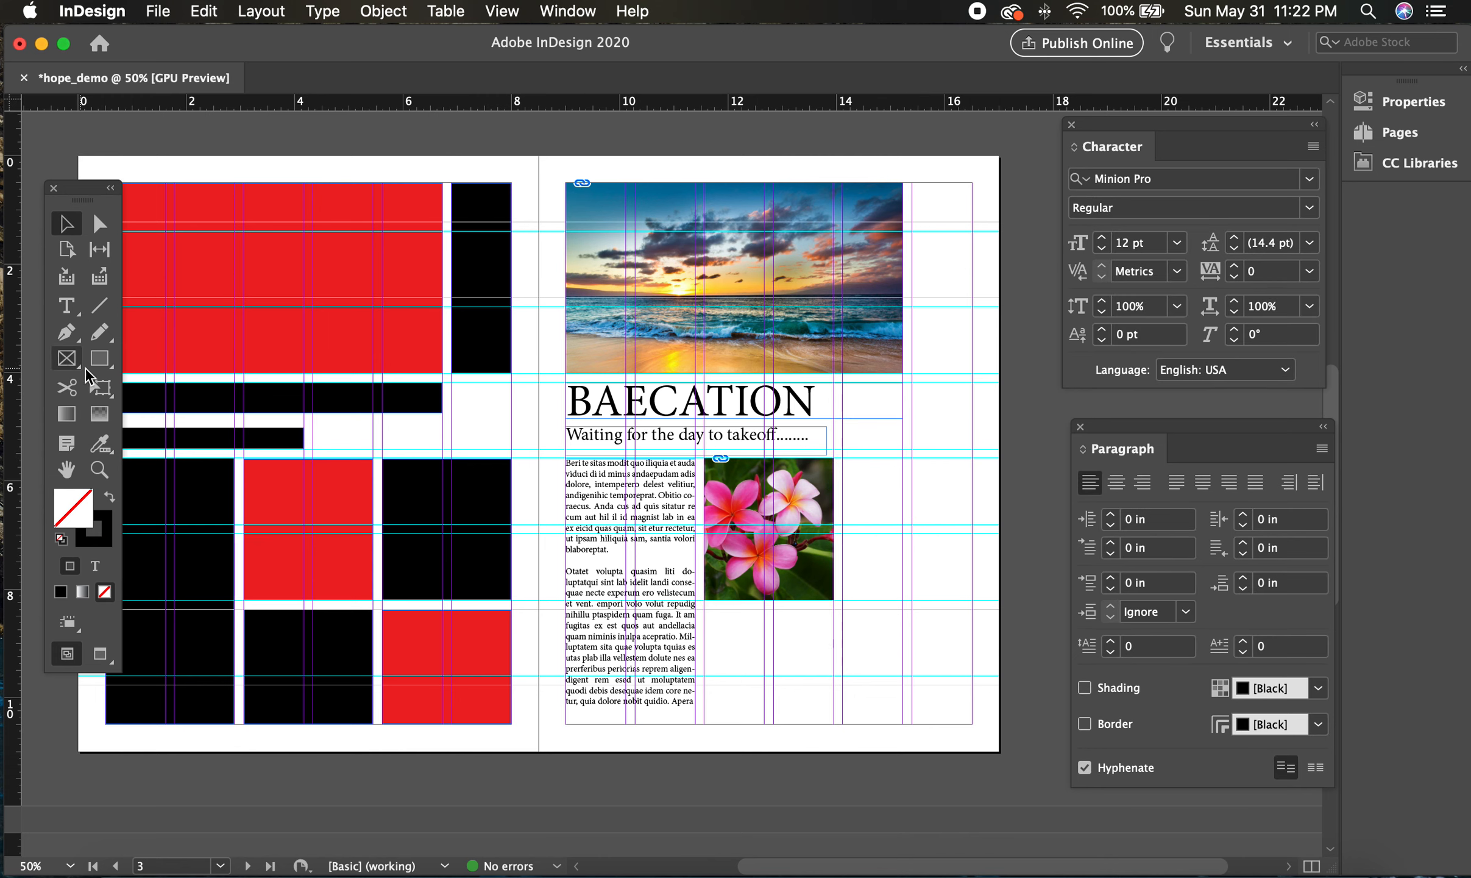
Draw a text frame below the plumeria photo down to the bottom margin and fill it with placeholder text.
click(68, 308)
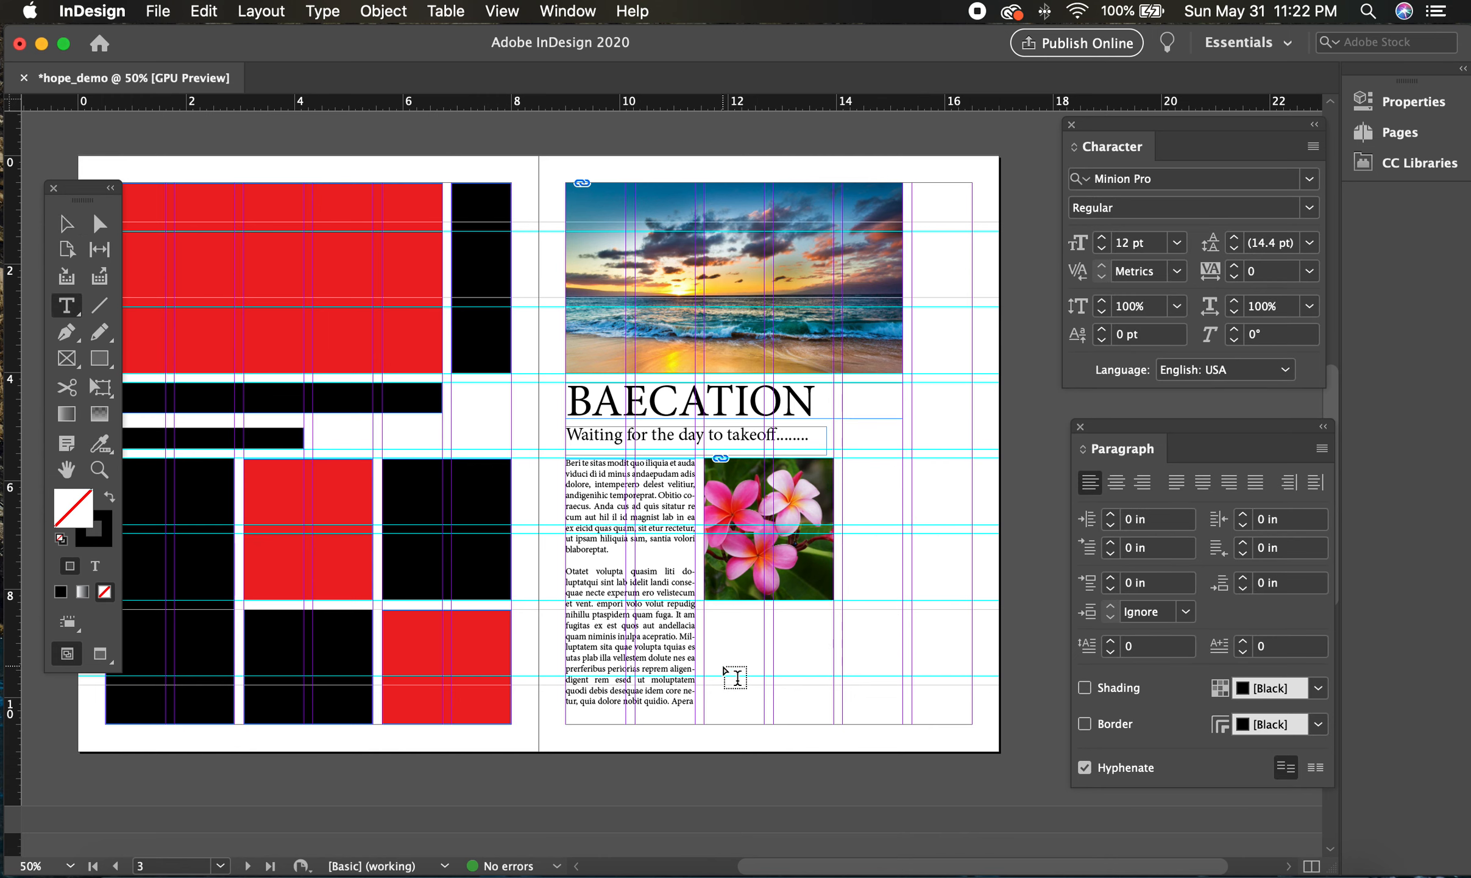
drag(706, 611, 836, 726)
click(323, 11)
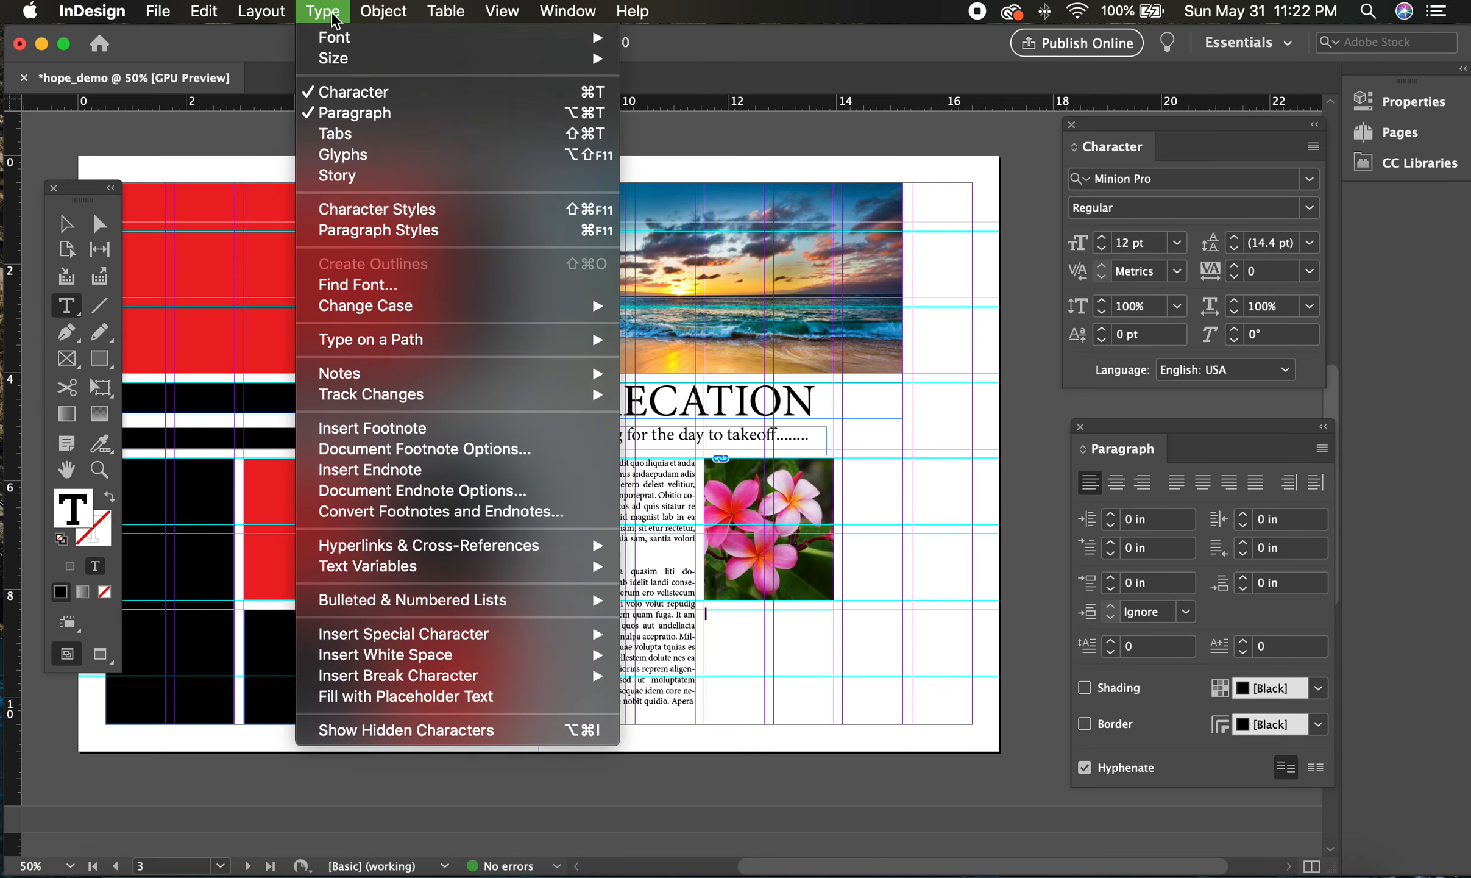
click(449, 697)
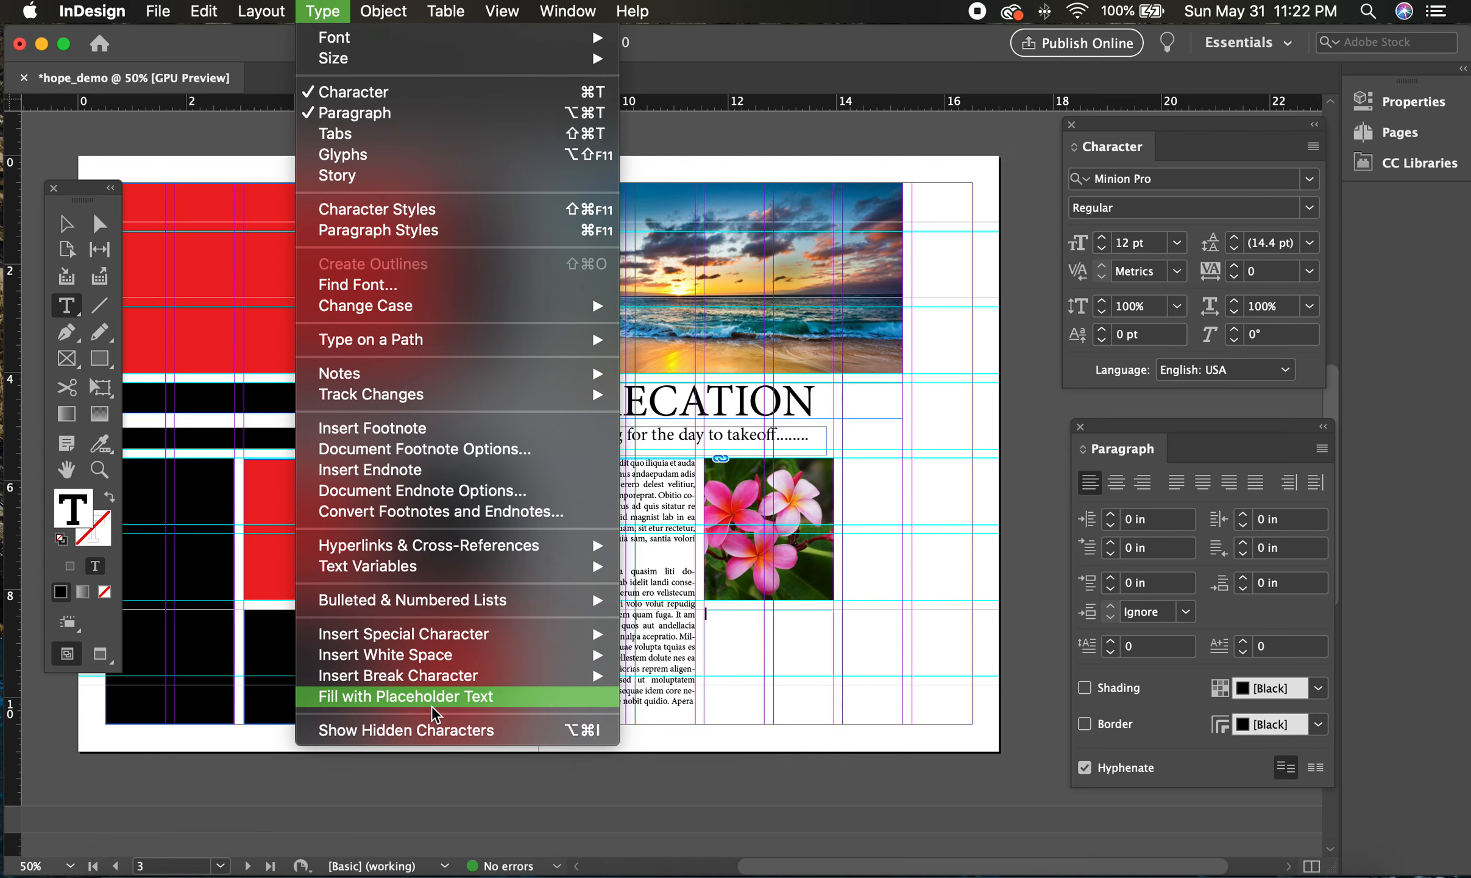
Justify the text below the plumeria photo with its last line aligned left.
click(66, 223)
click(791, 653)
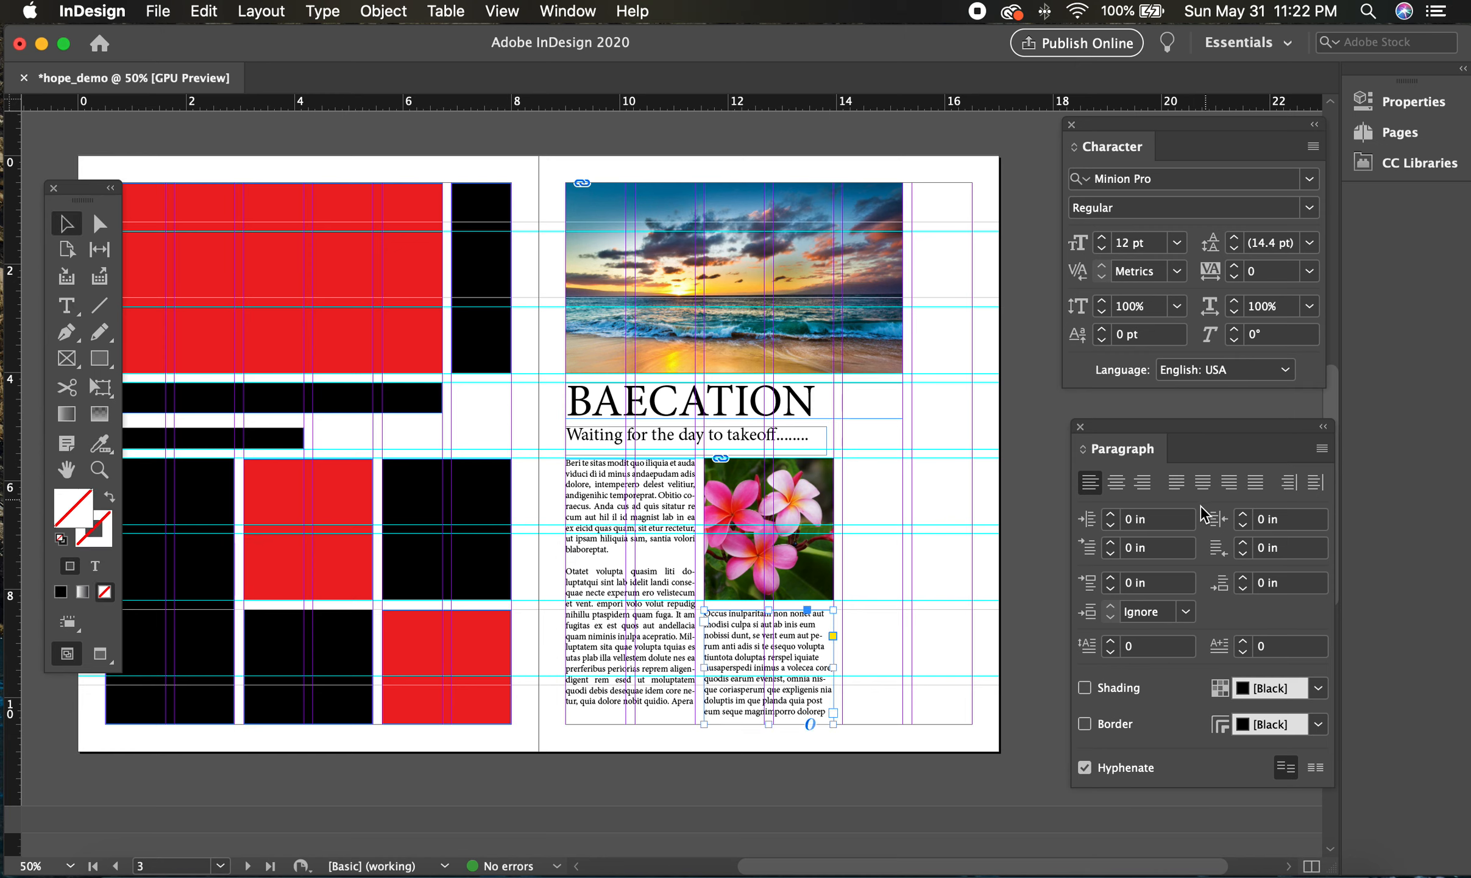
click(1177, 483)
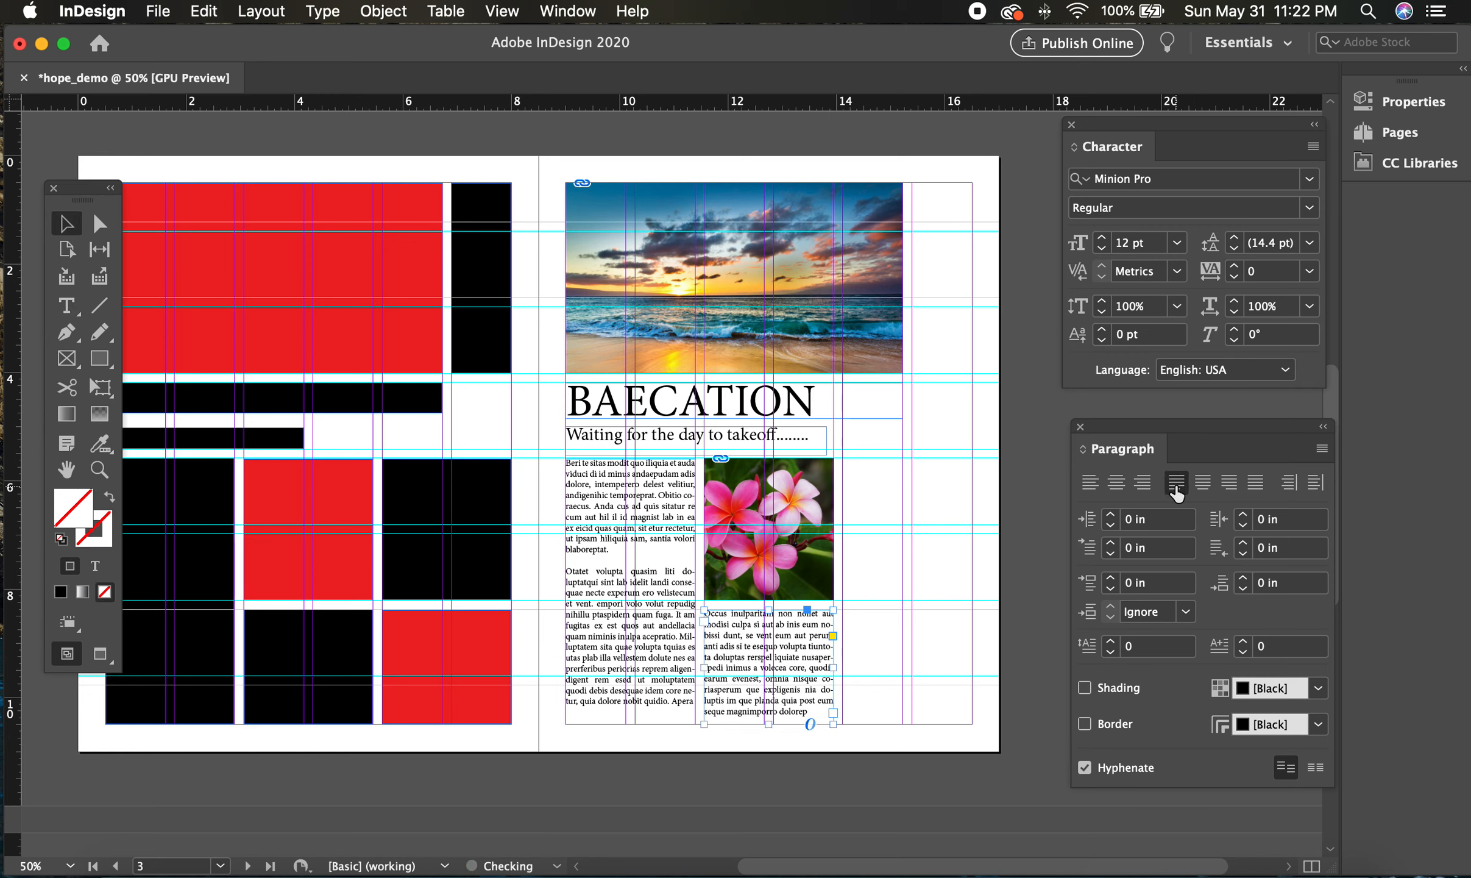
Split the text below the plumeria photo into two paragraphs separated by a blank line before "quodis earum", and deselect the frame.
key(t)
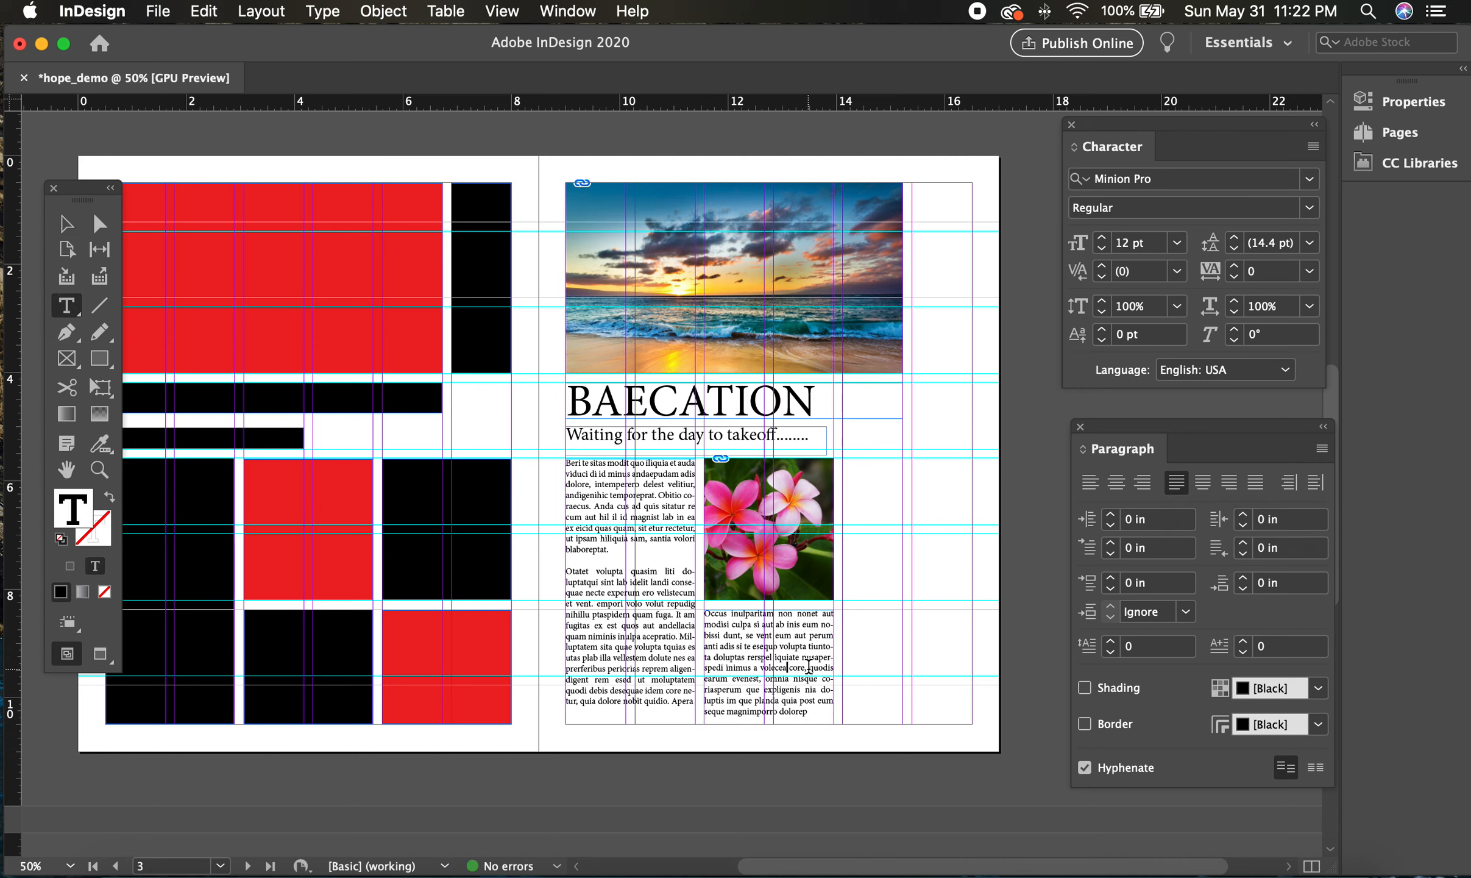
key(Return)
key(Return)
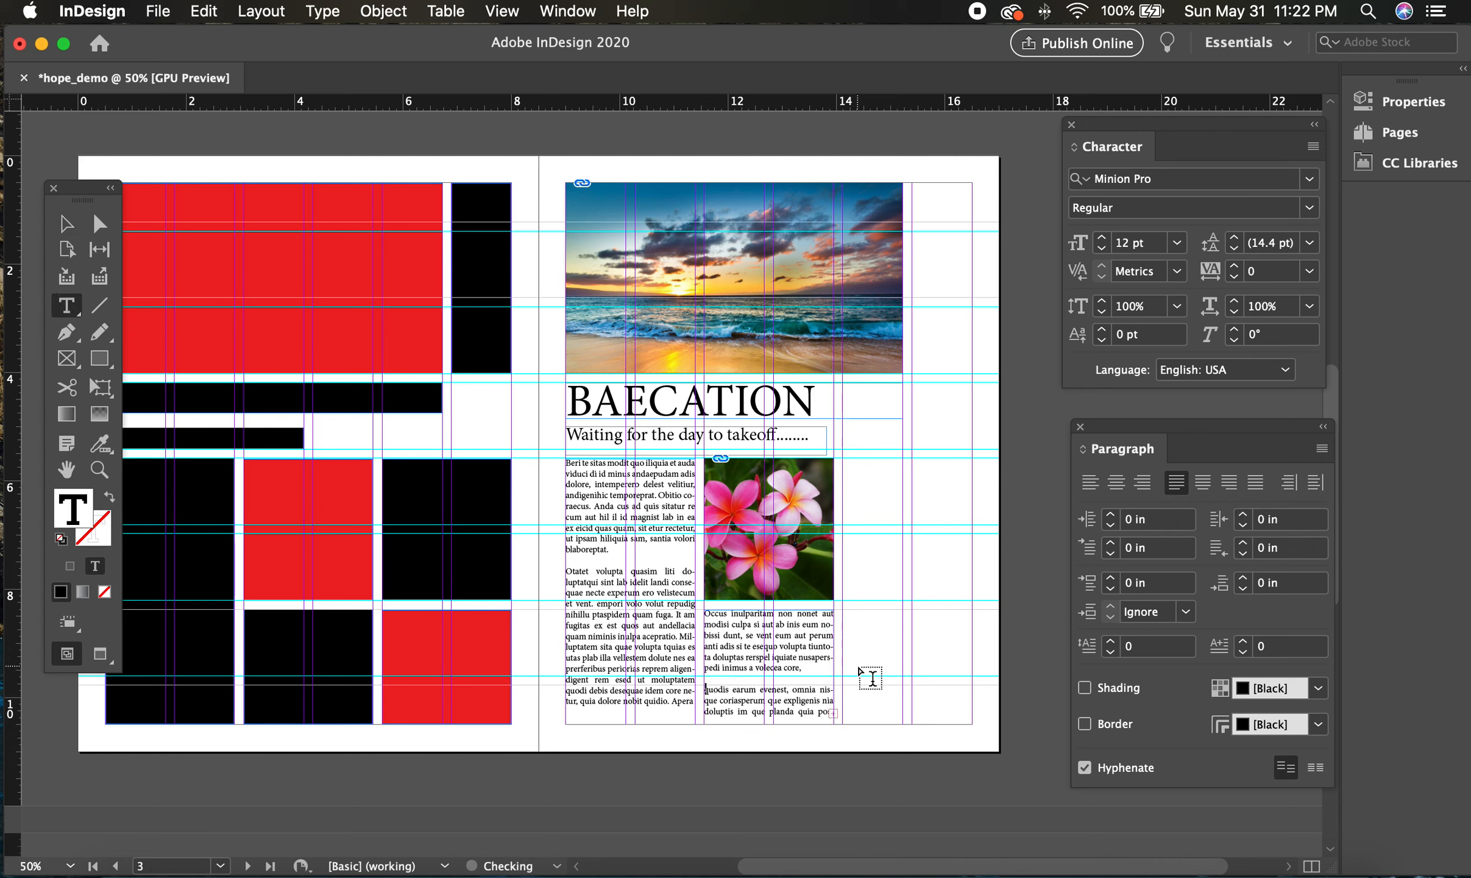
key(Escape)
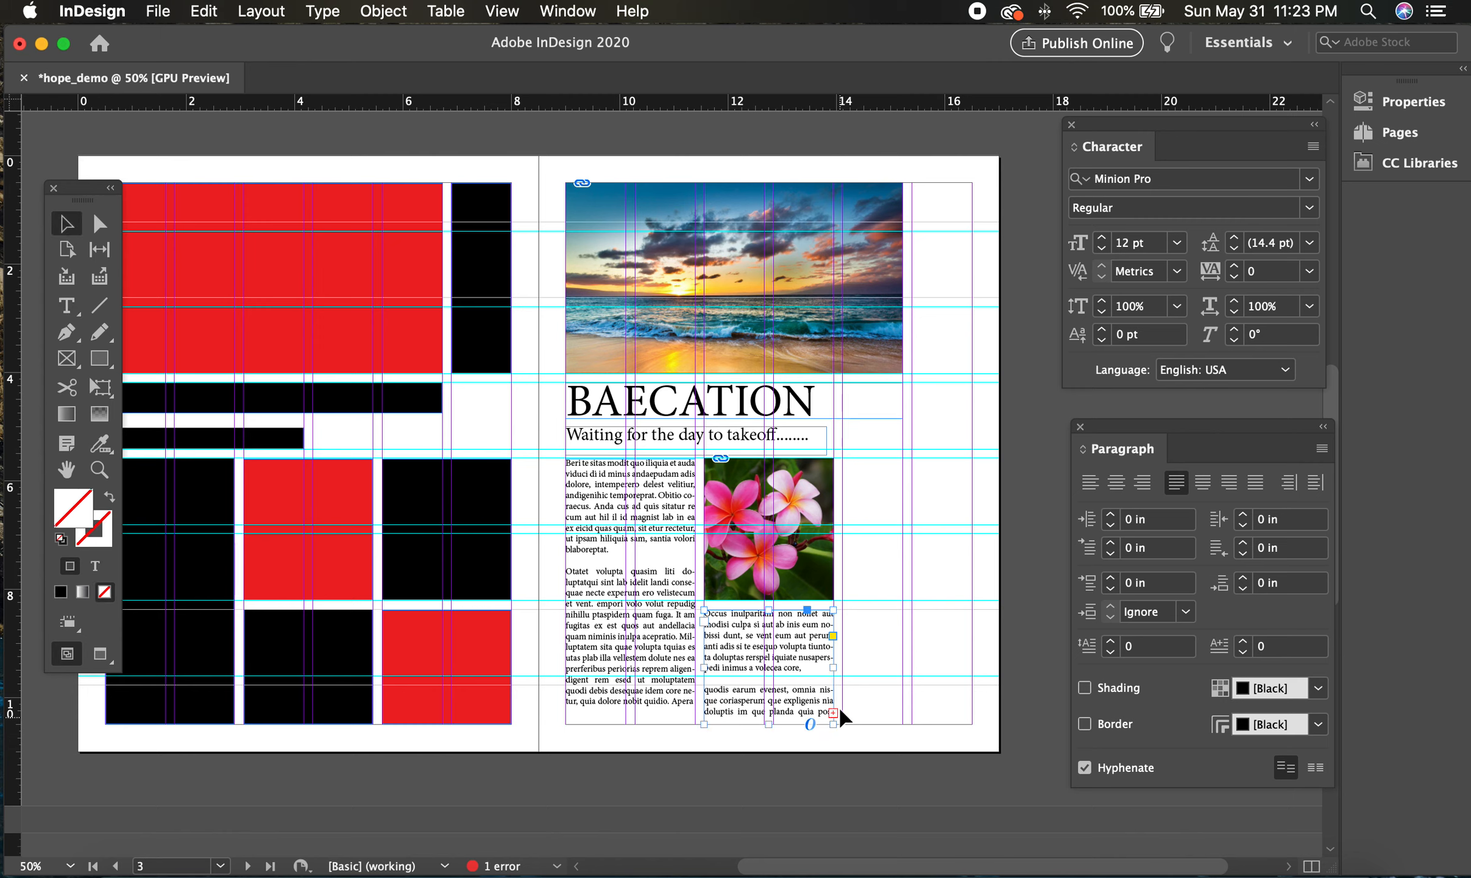
click(855, 741)
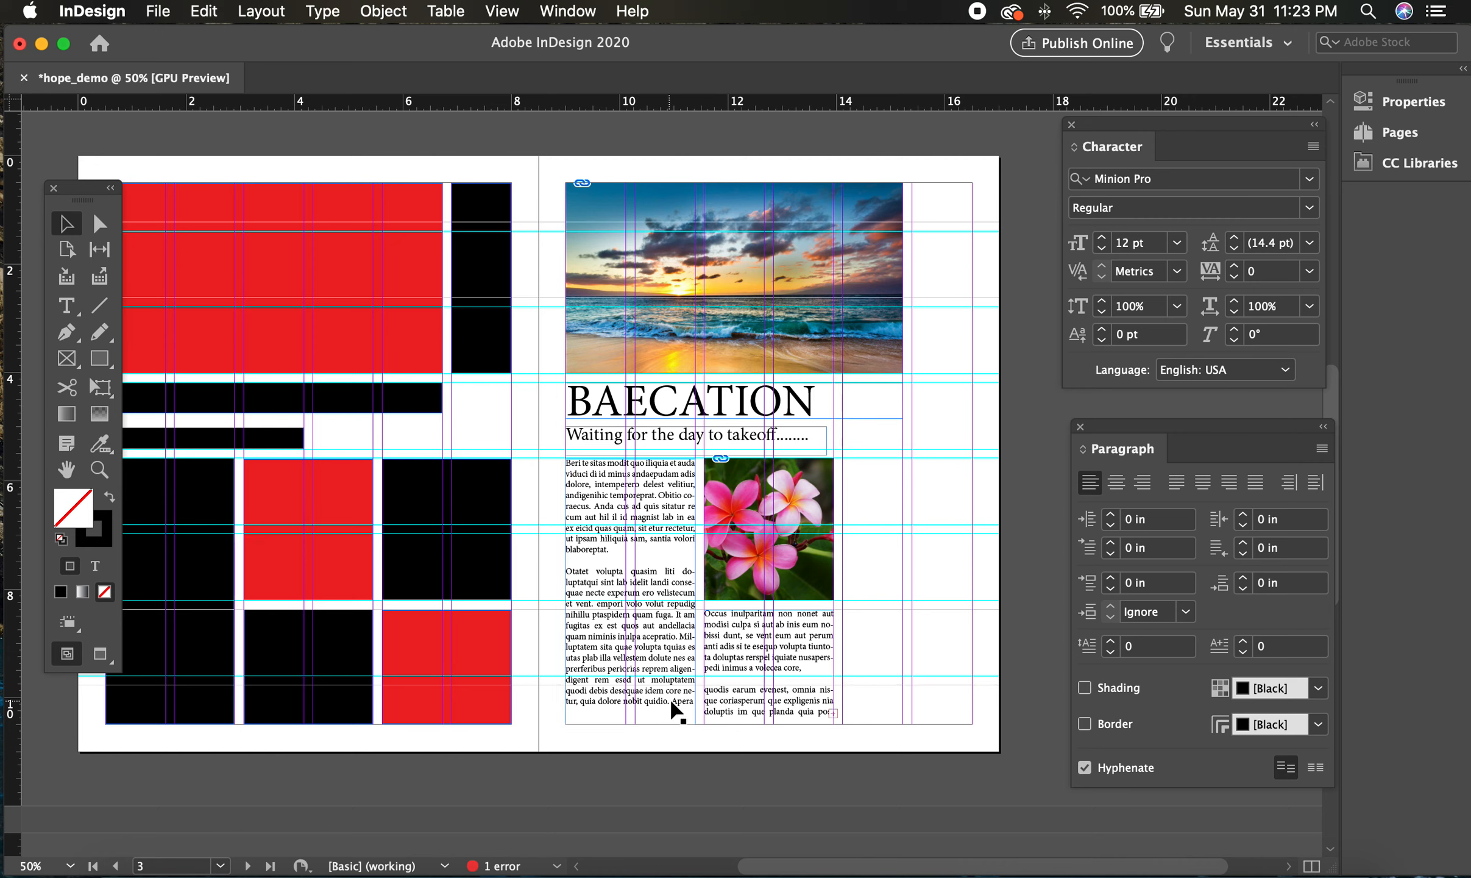
Copy "tur, quia dolore nobit quidio." from the last line of the first body column and paste it in to lengthen the text.
double_click(669, 700)
click(662, 701)
drag(669, 701, 559, 702)
key(super+c)
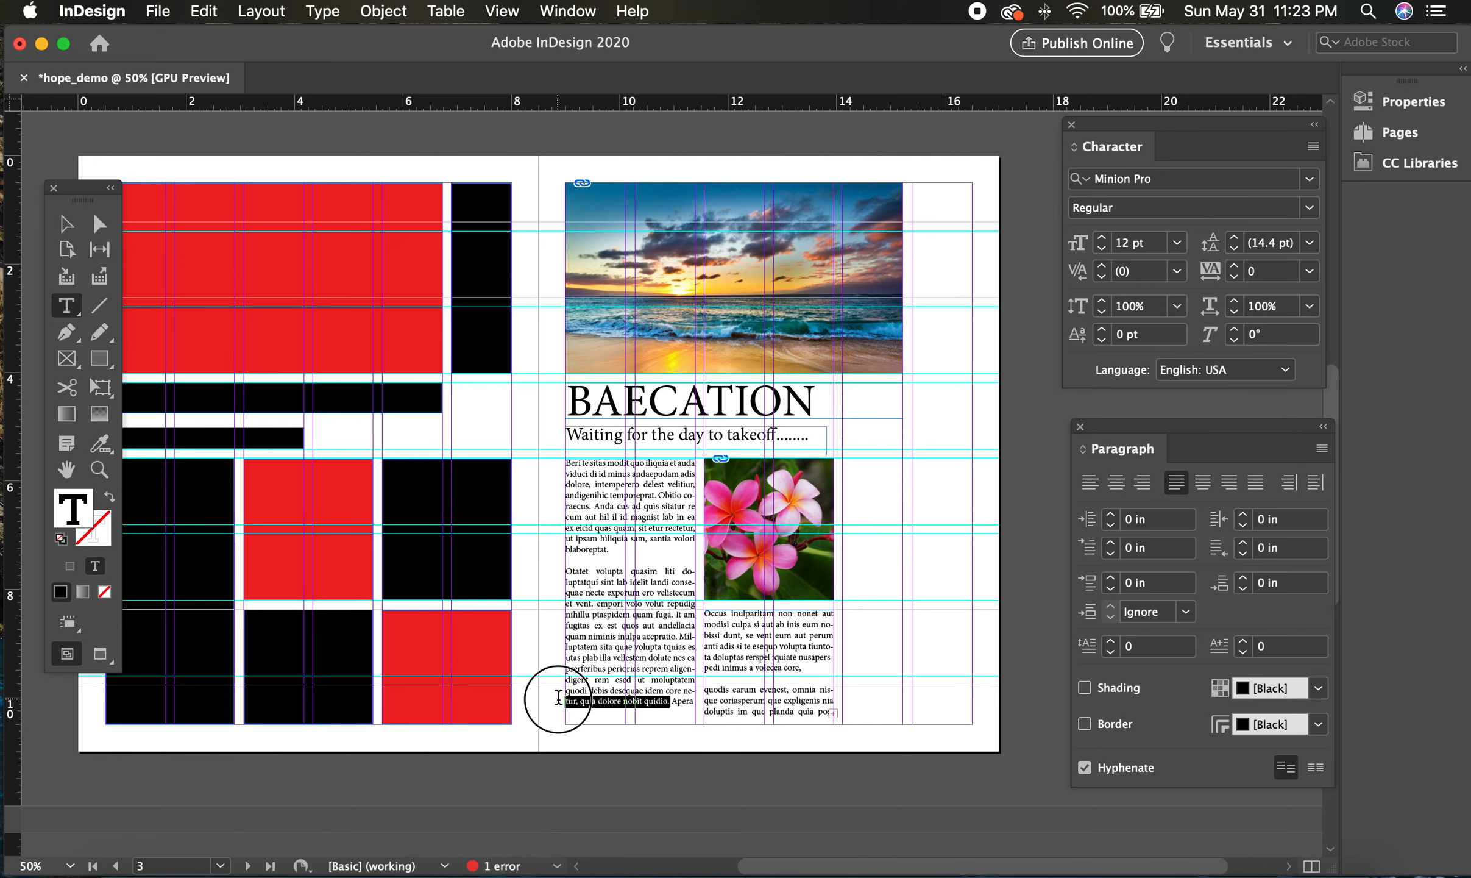
key(Left)
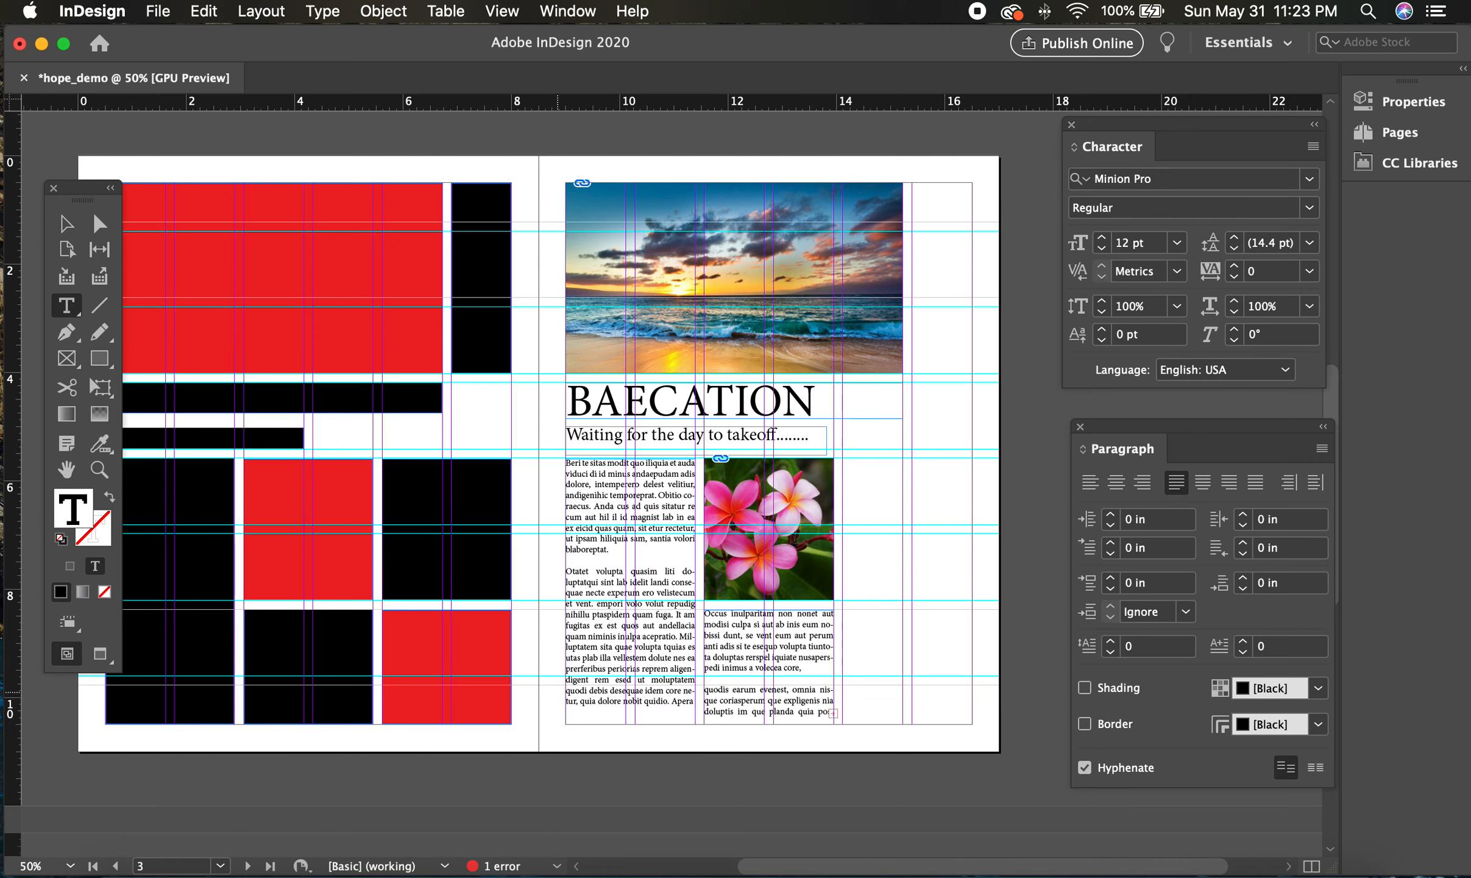
key(super+v)
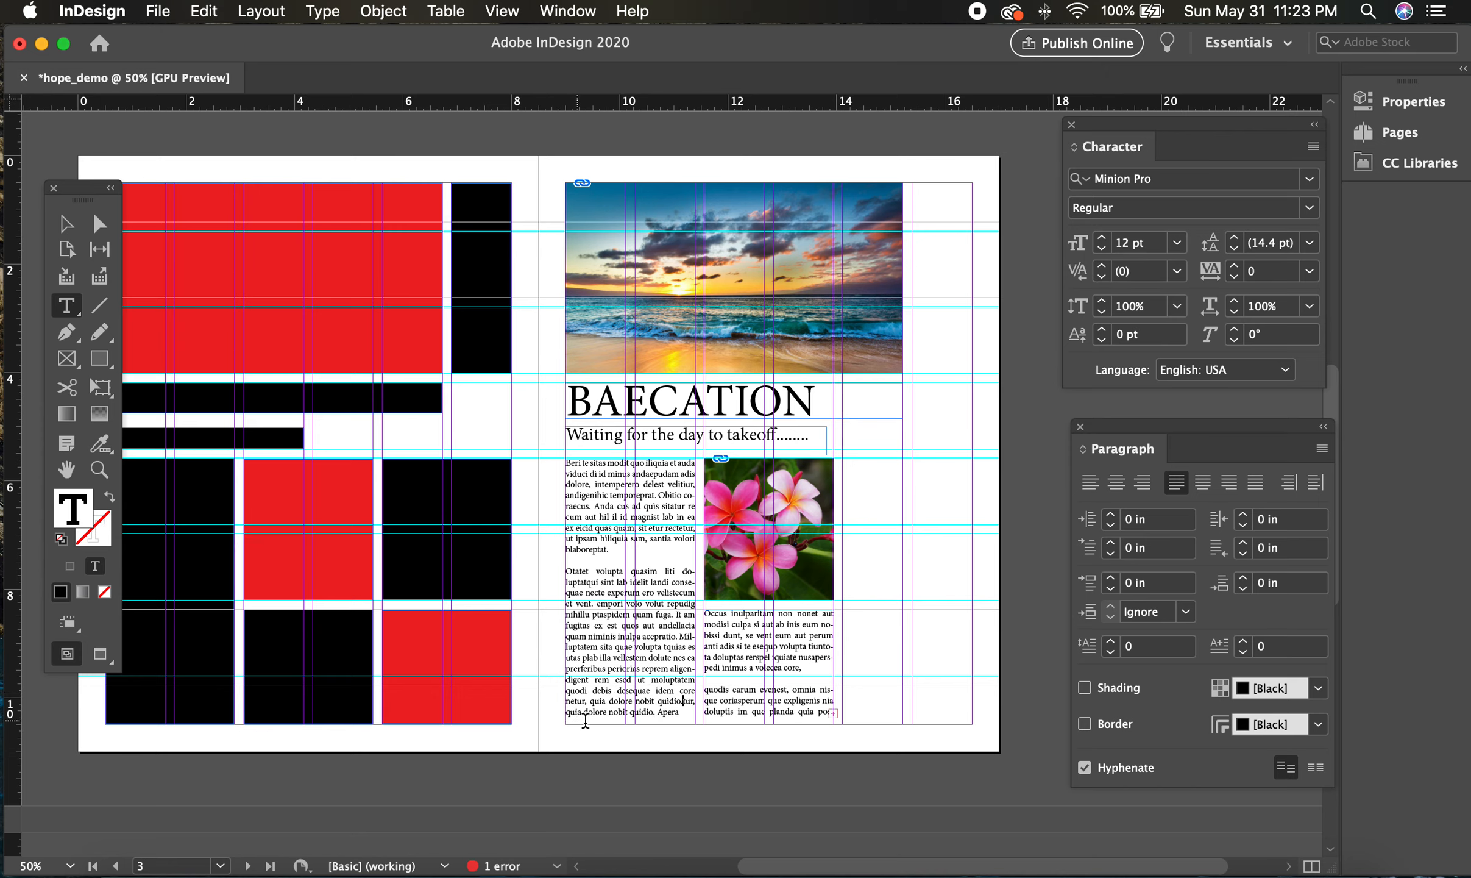
Append filler characters "cssadsdscs" to the end of the first body column so its last line is filled.
click(674, 717)
text(cssadsd)
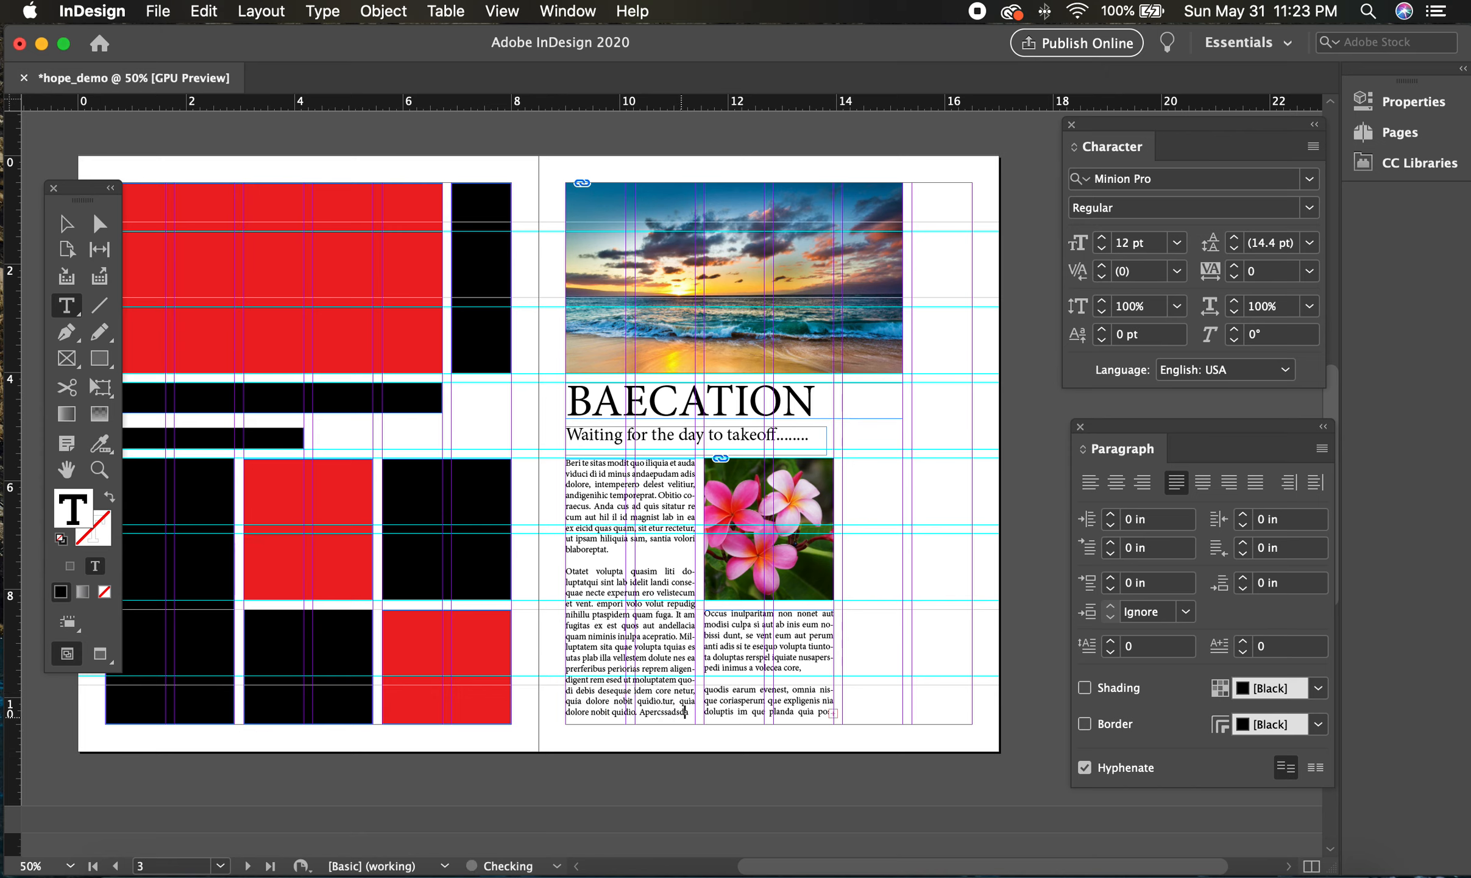
text(scs)
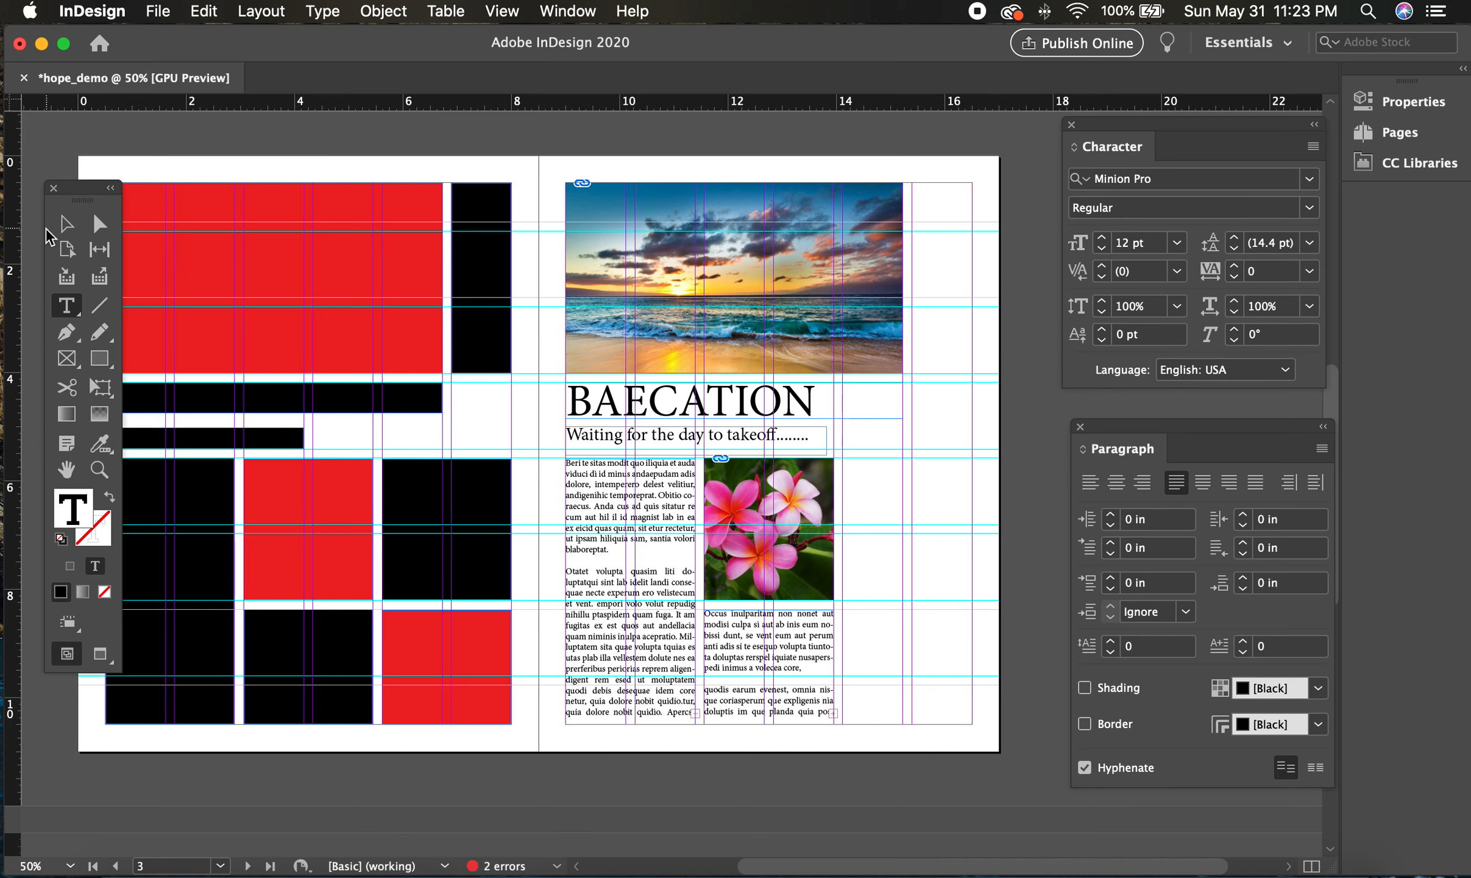
click(53, 223)
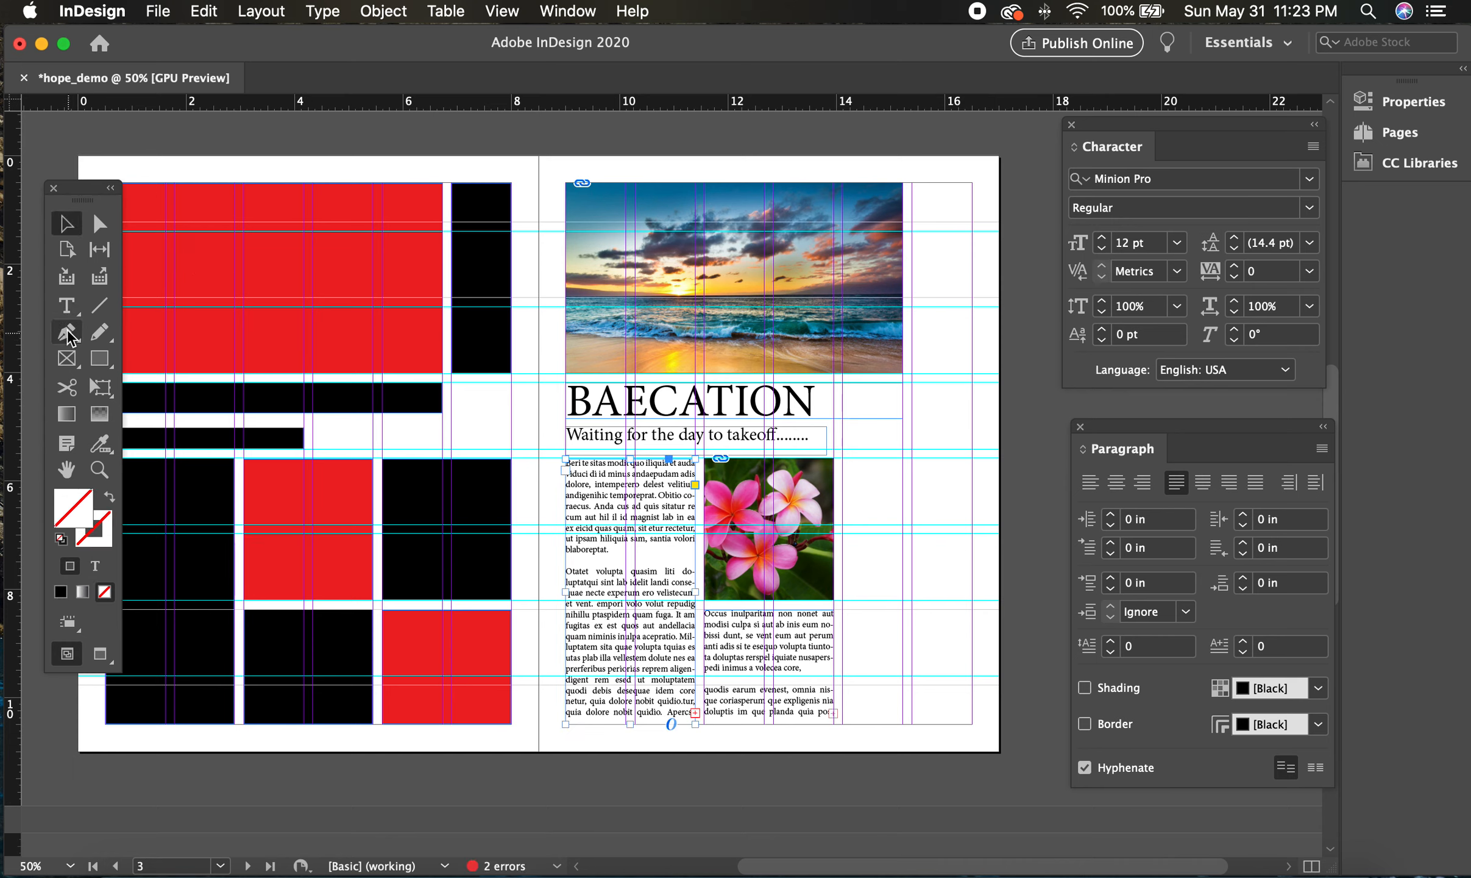
Draw a text frame beside the plumeria photo, matching its height up to the outer margin, and fill it with placeholder text.
click(66, 304)
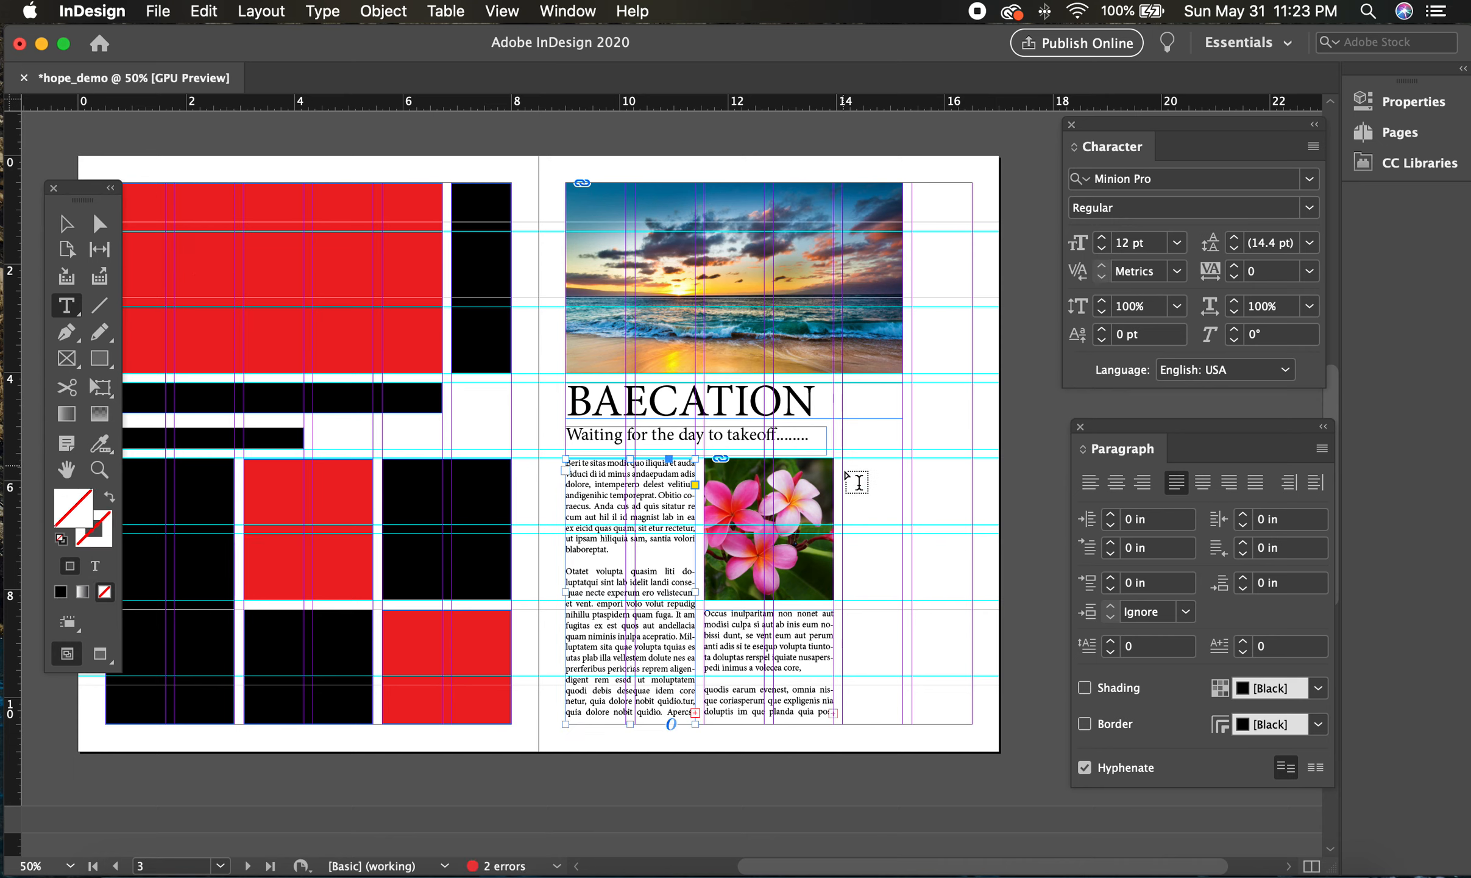
drag(844, 464, 972, 605)
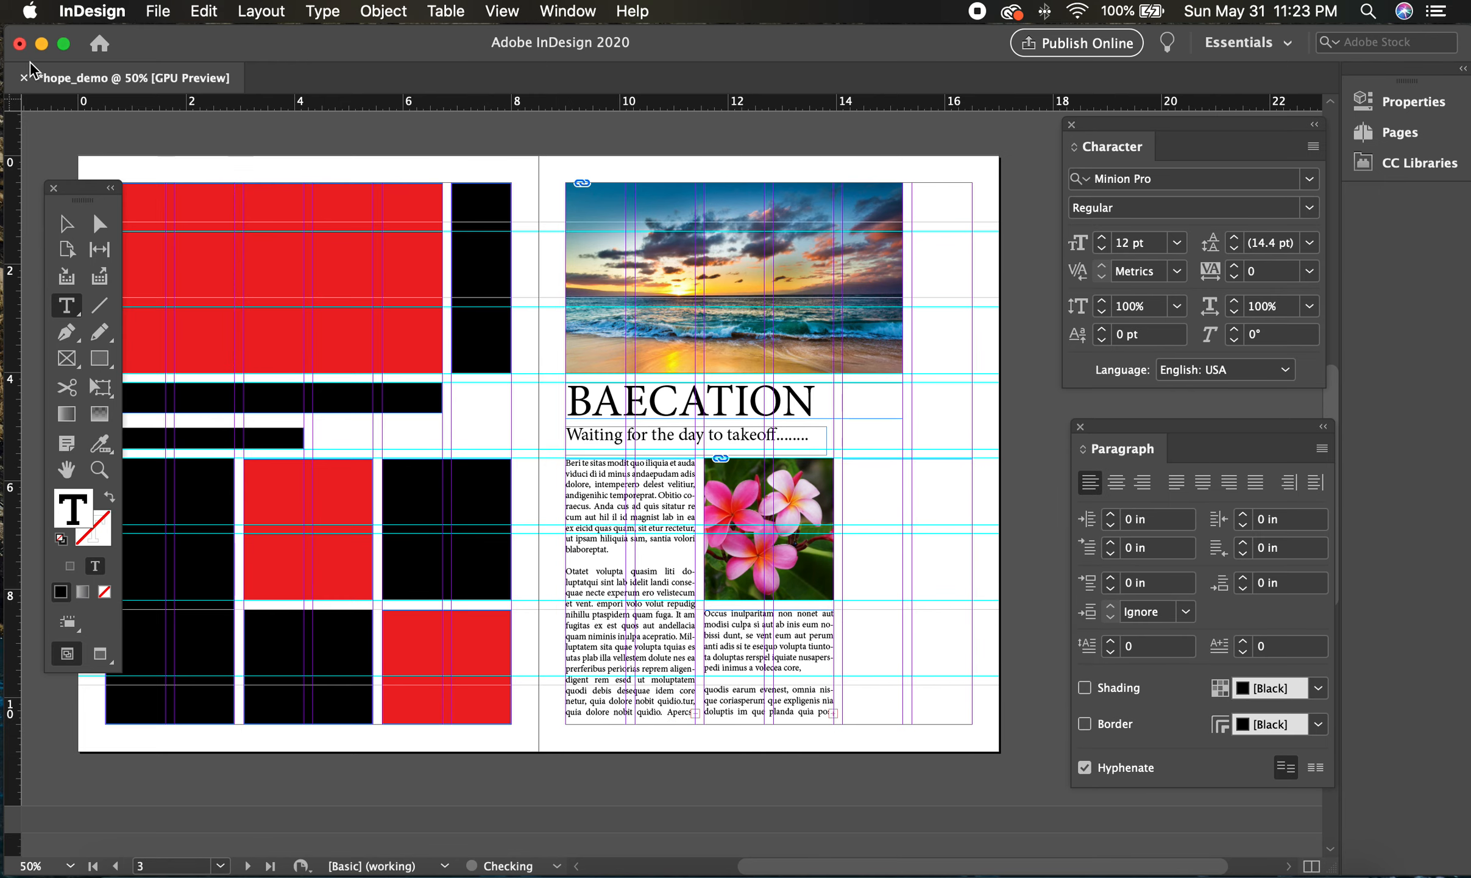
click(334, 16)
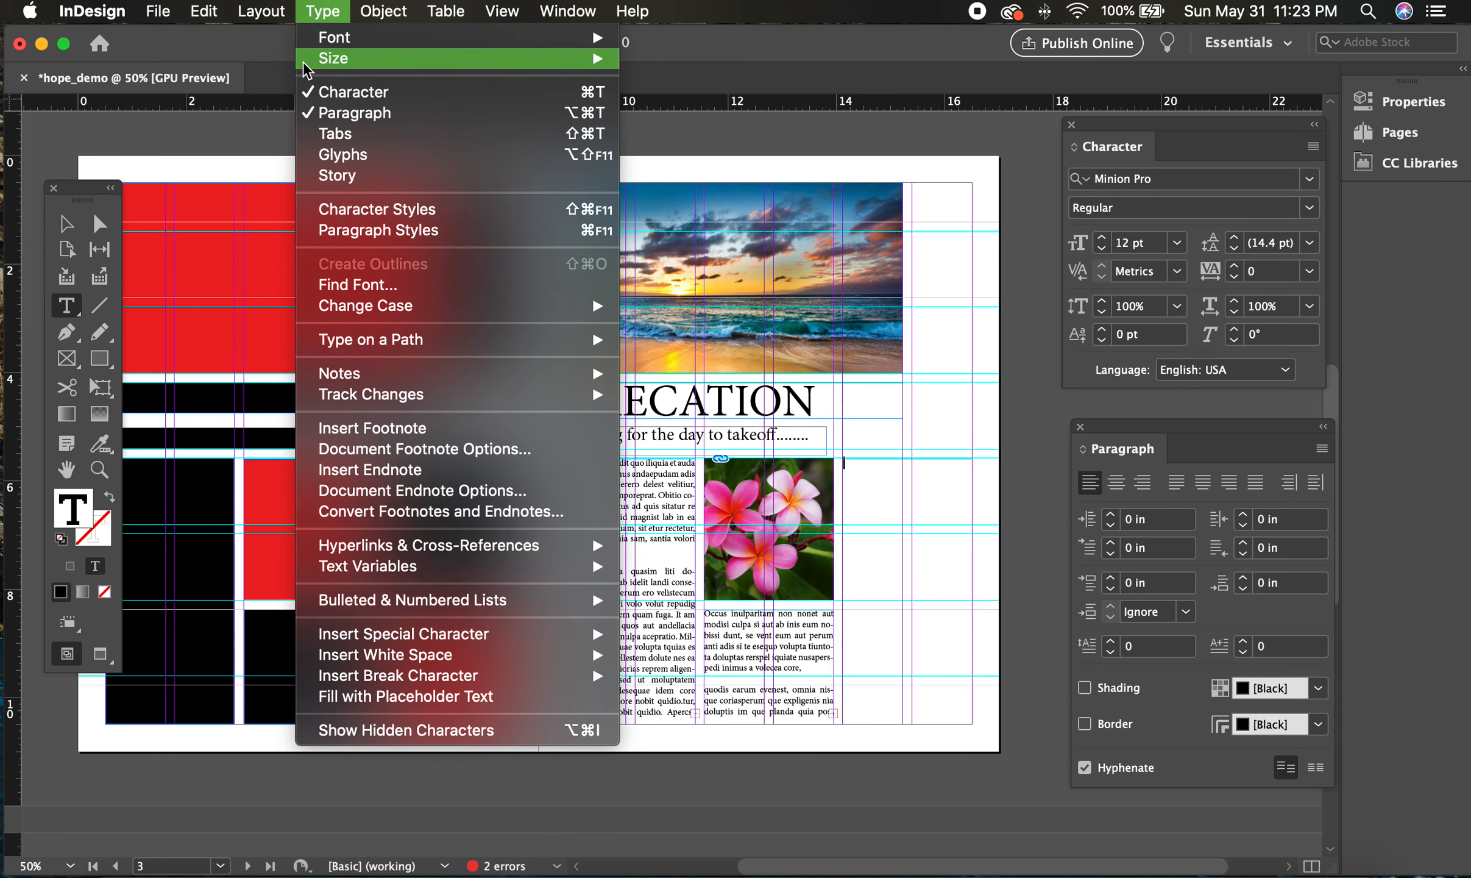
click(381, 697)
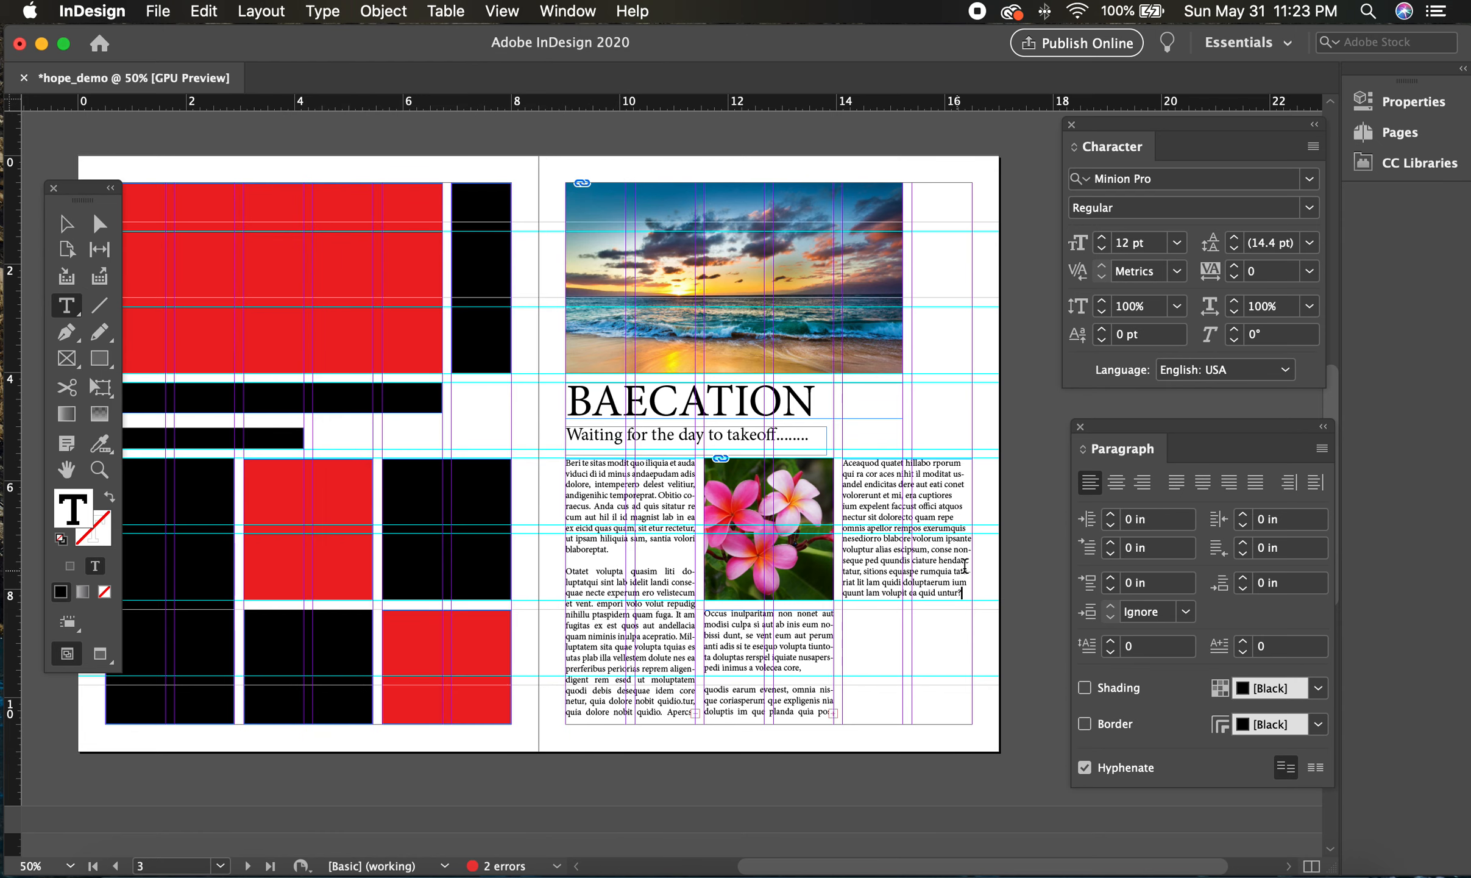
Justify the text beside the plumeria photo with its last line aligned left, and open that text for editing.
key(Escape)
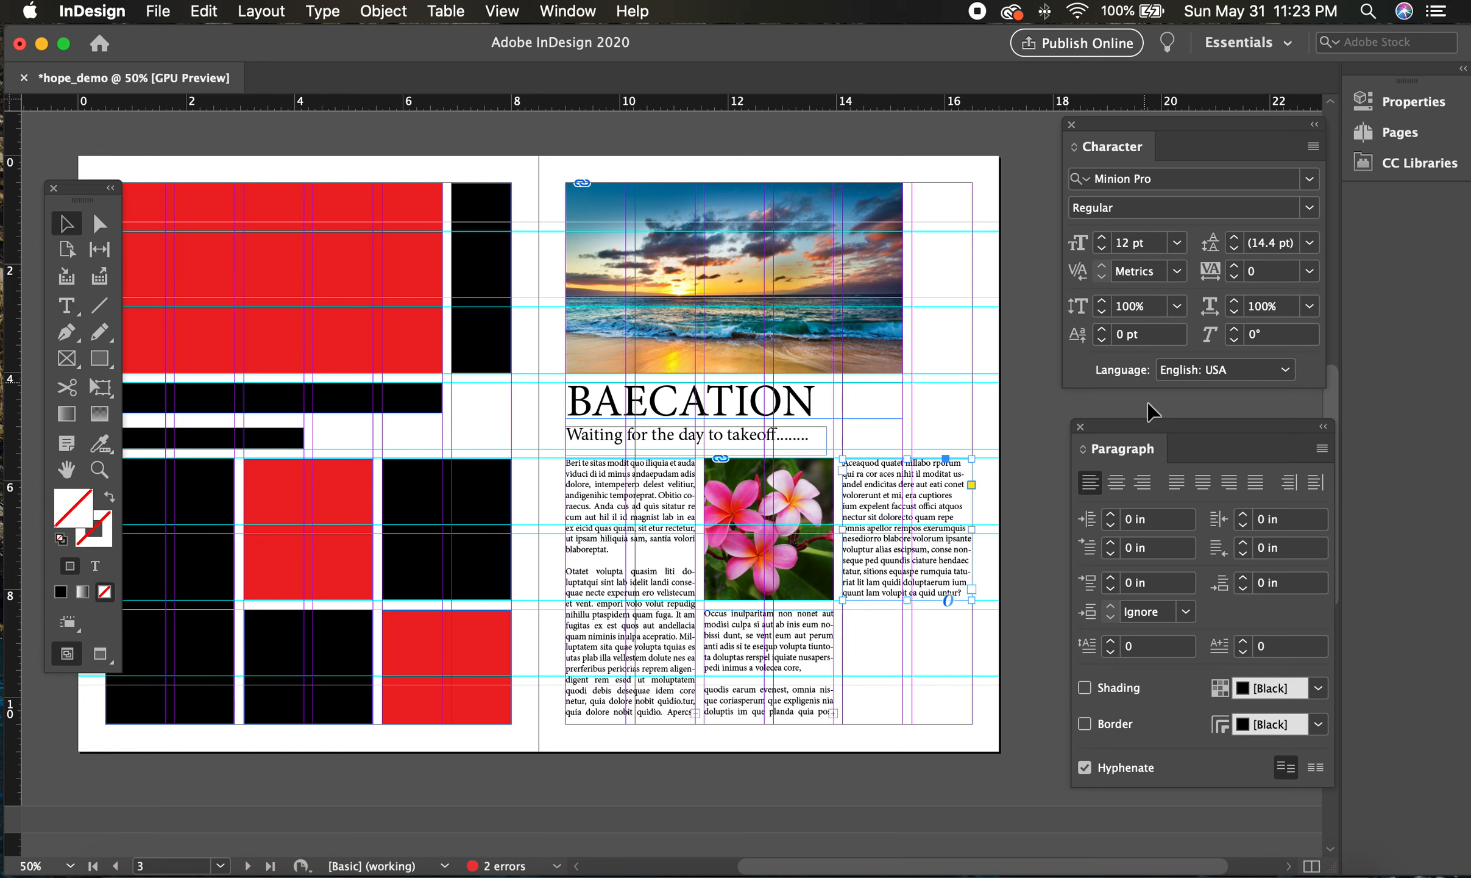
click(1174, 487)
double_click(924, 533)
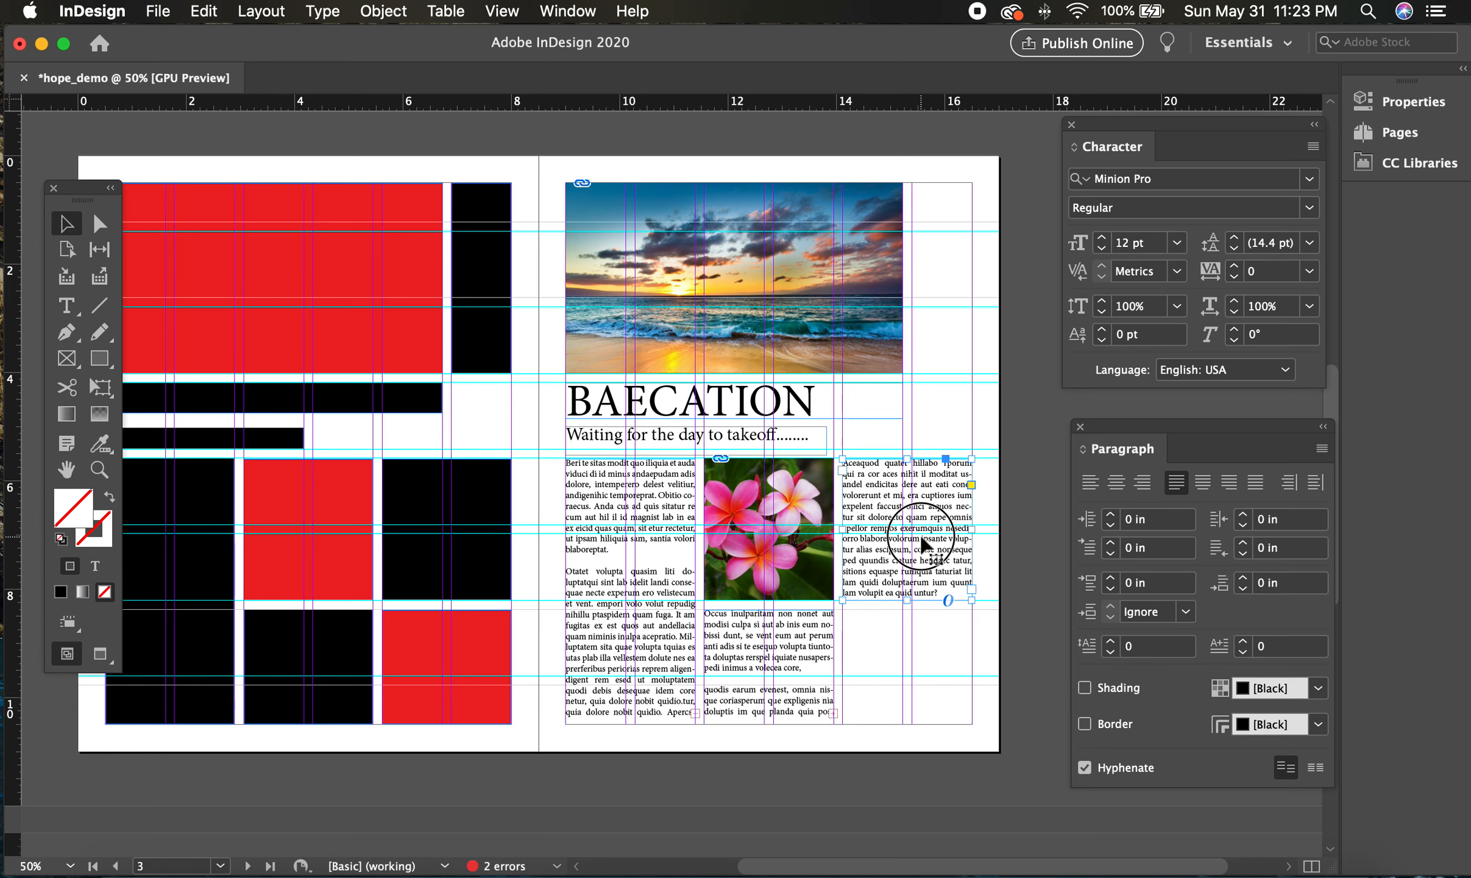
Split the text beside the plumeria photo with a paragraph break after "blabore volorum".
key(Return)
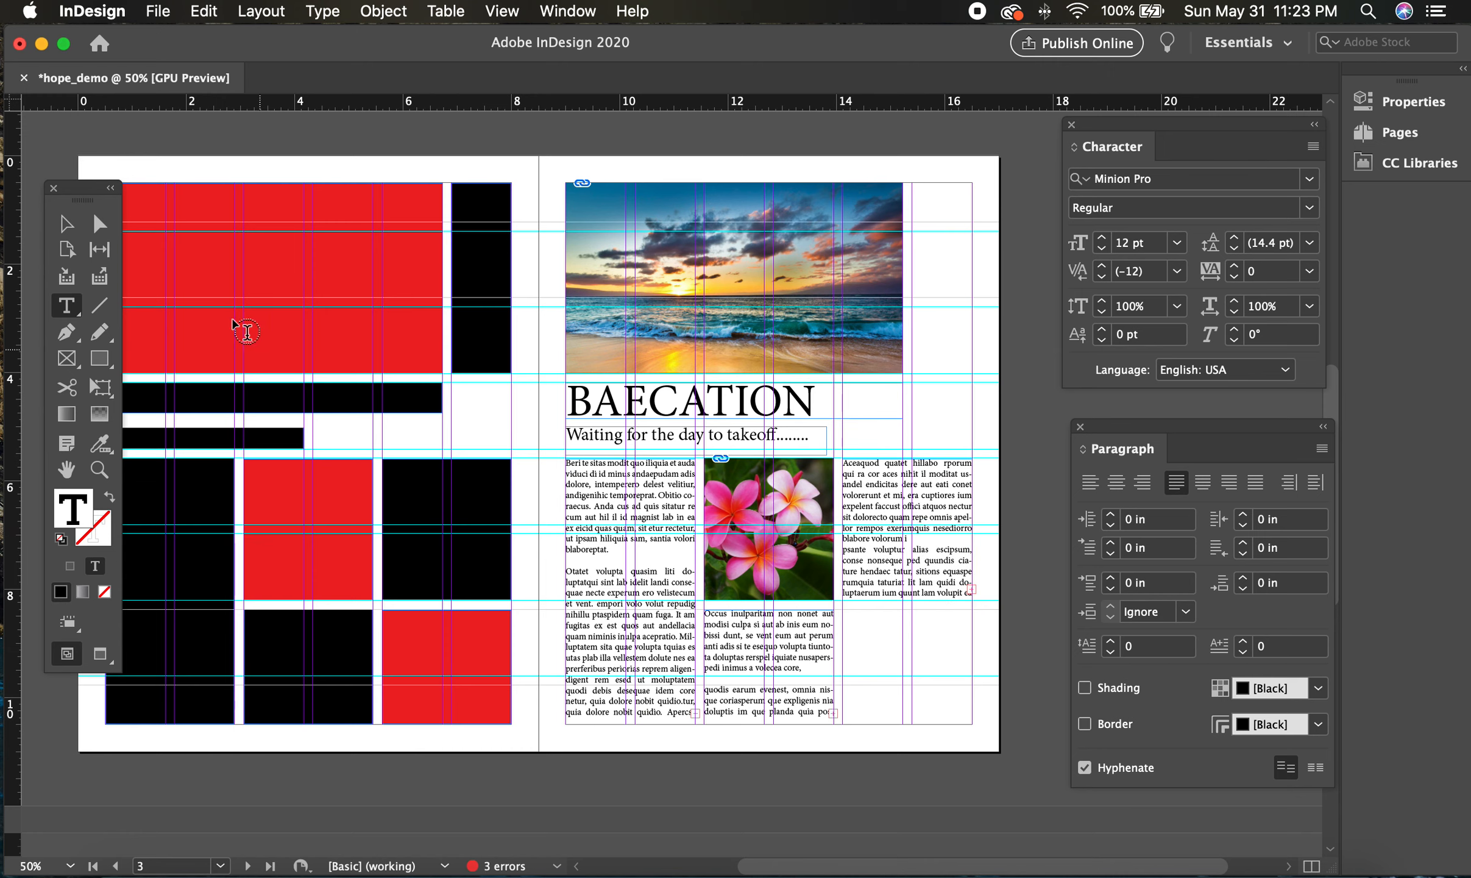
key(Escape)
Draw an image frame below the text beside the plumeria photo, matching the column width and reaching down to the page margins.
key(f)
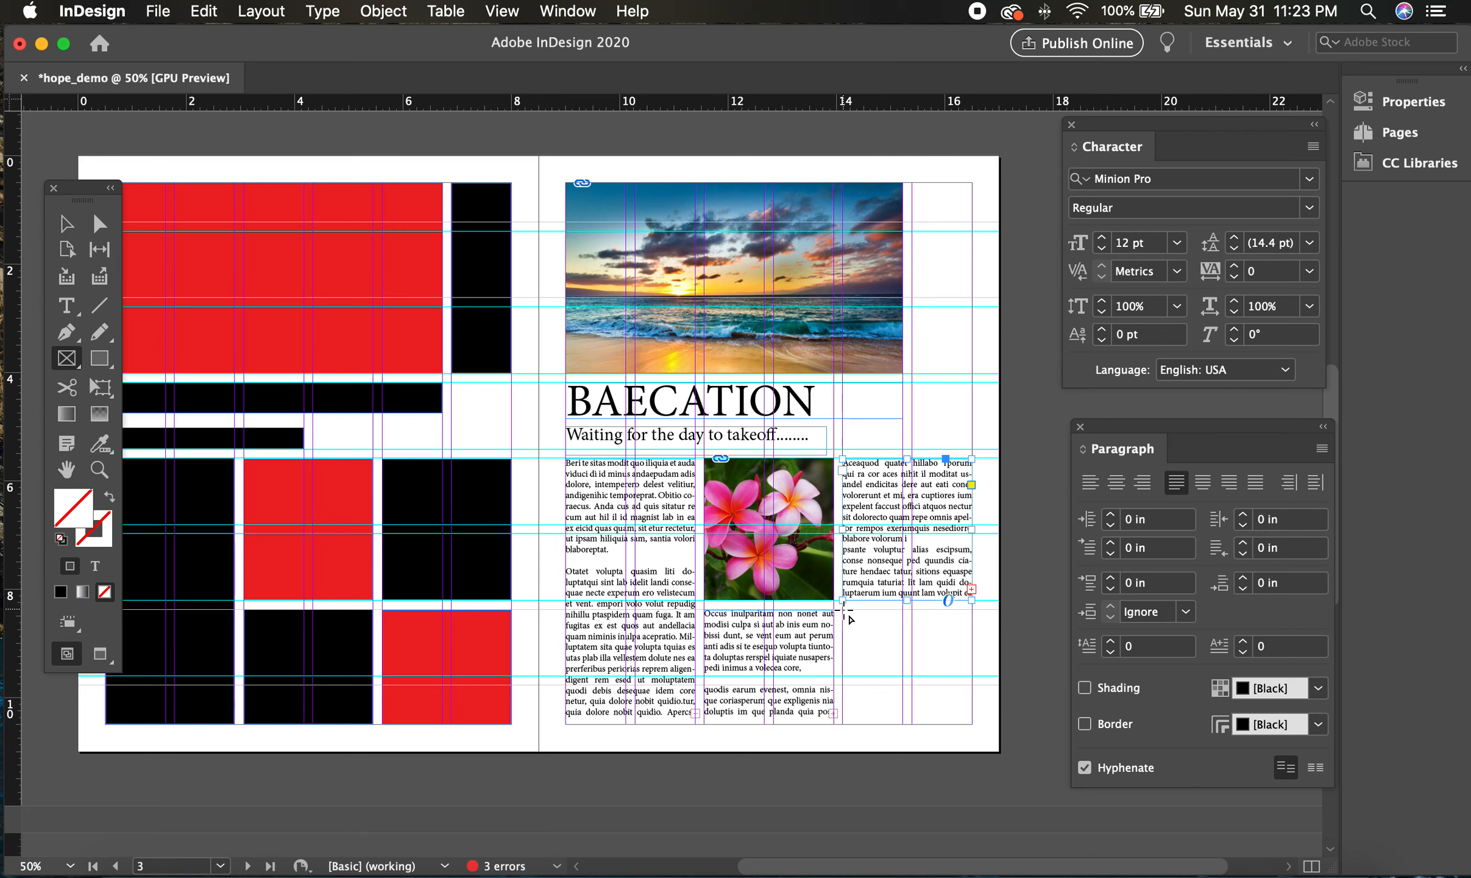
drag(843, 610, 973, 723)
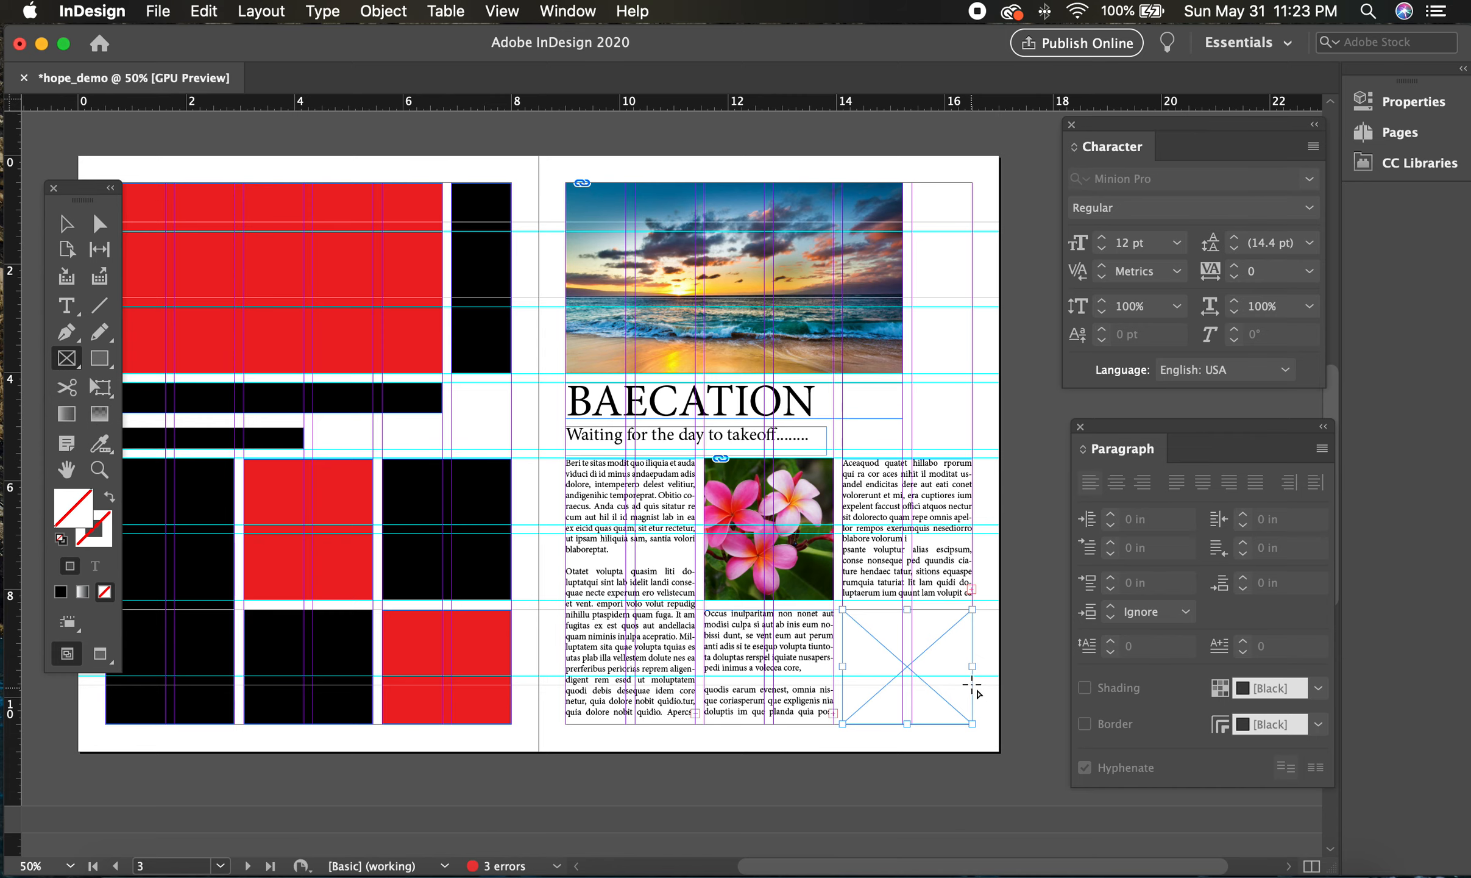
Preview Sandals-Royal-Bahamian-Wedding-Couple-Beach.jpg, then place Hawaii-beach-1.jpg in the new image frame instead.
click(158, 11)
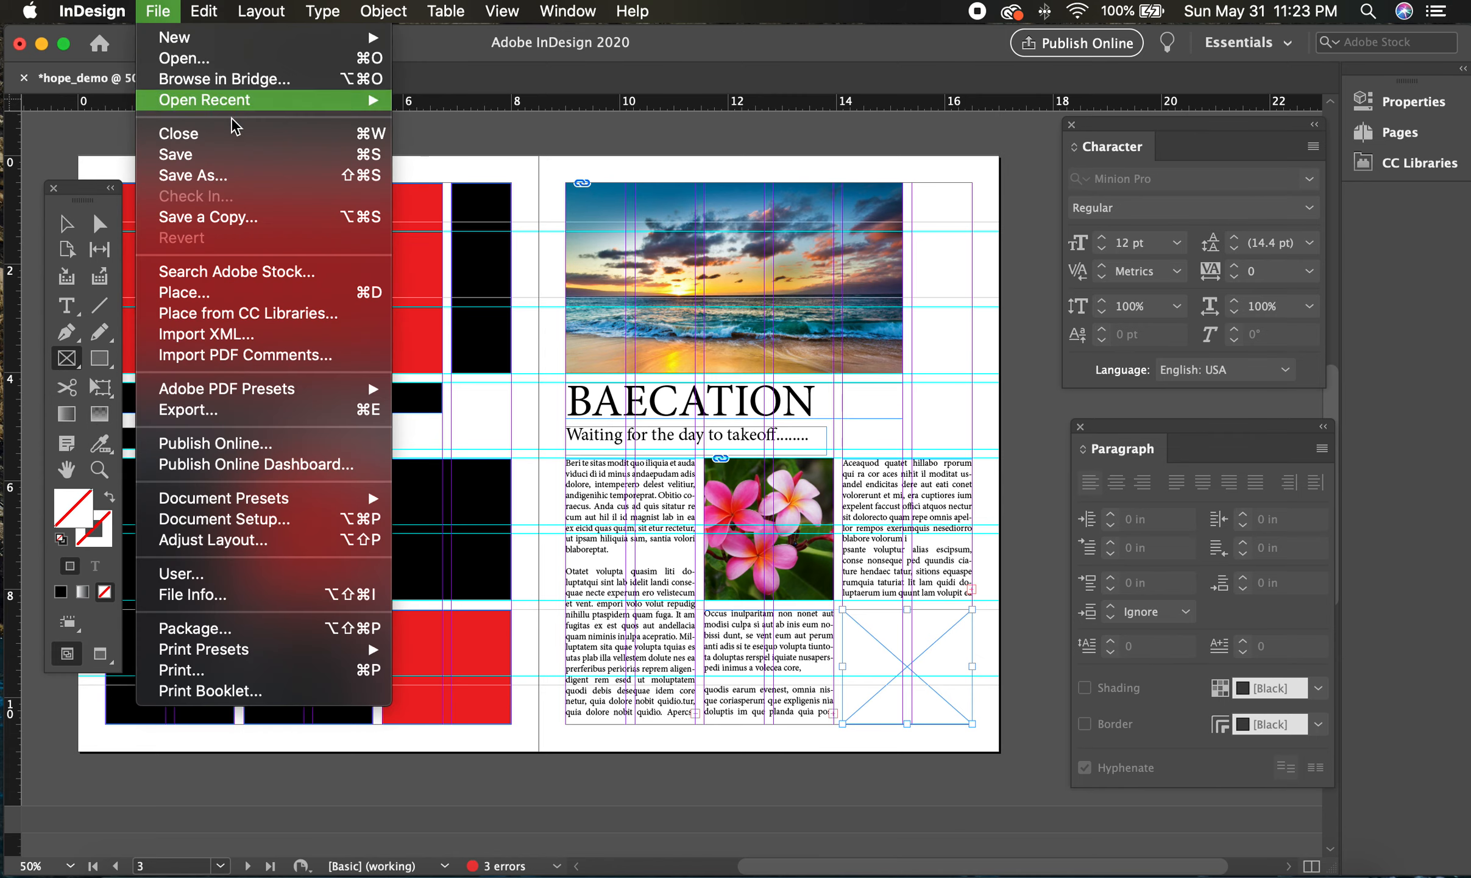
click(262, 294)
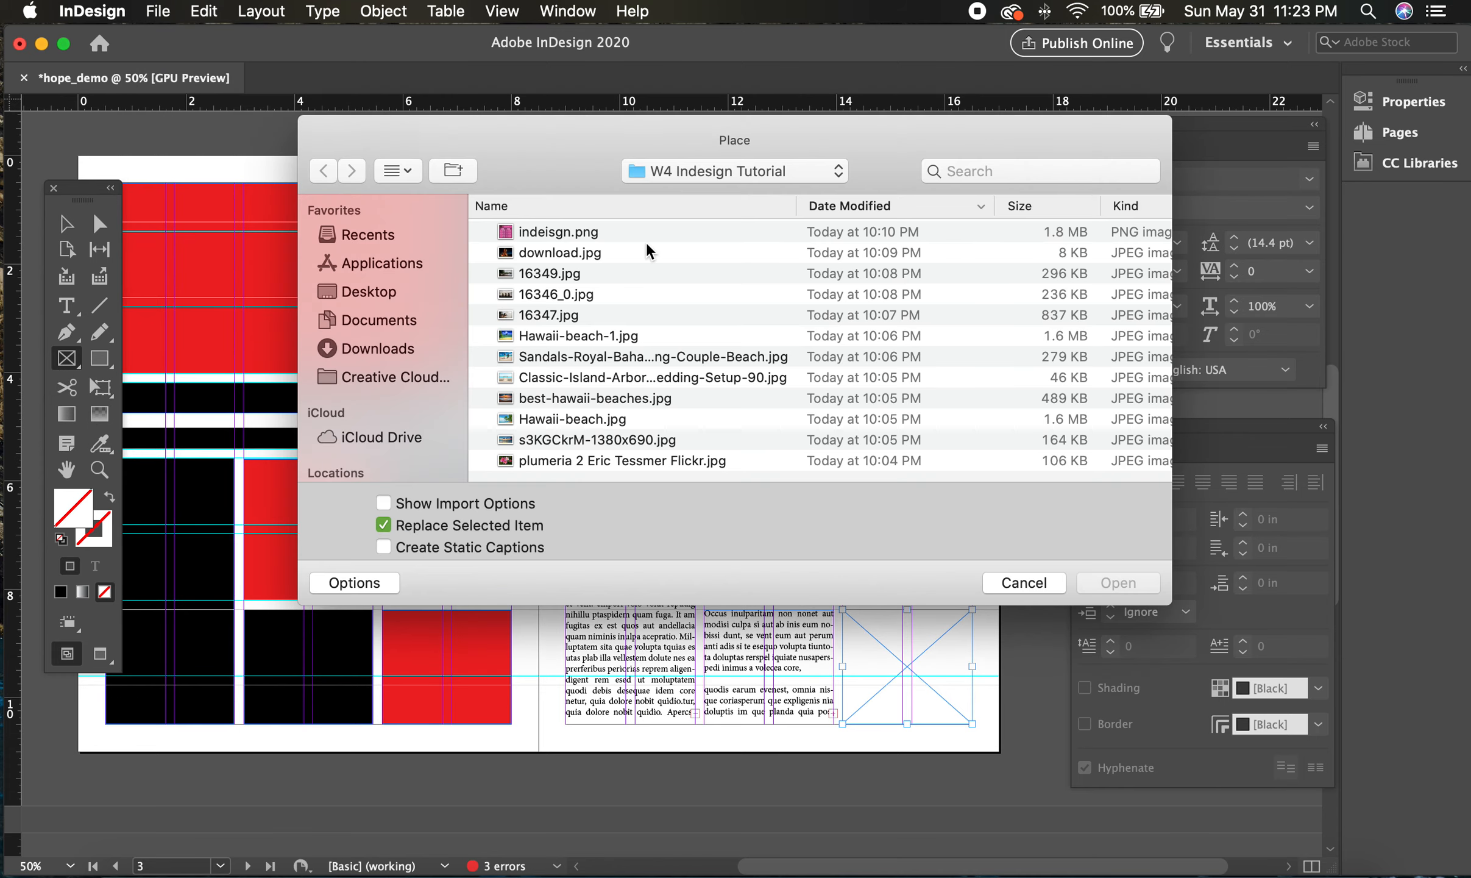
click(656, 356)
key(space)
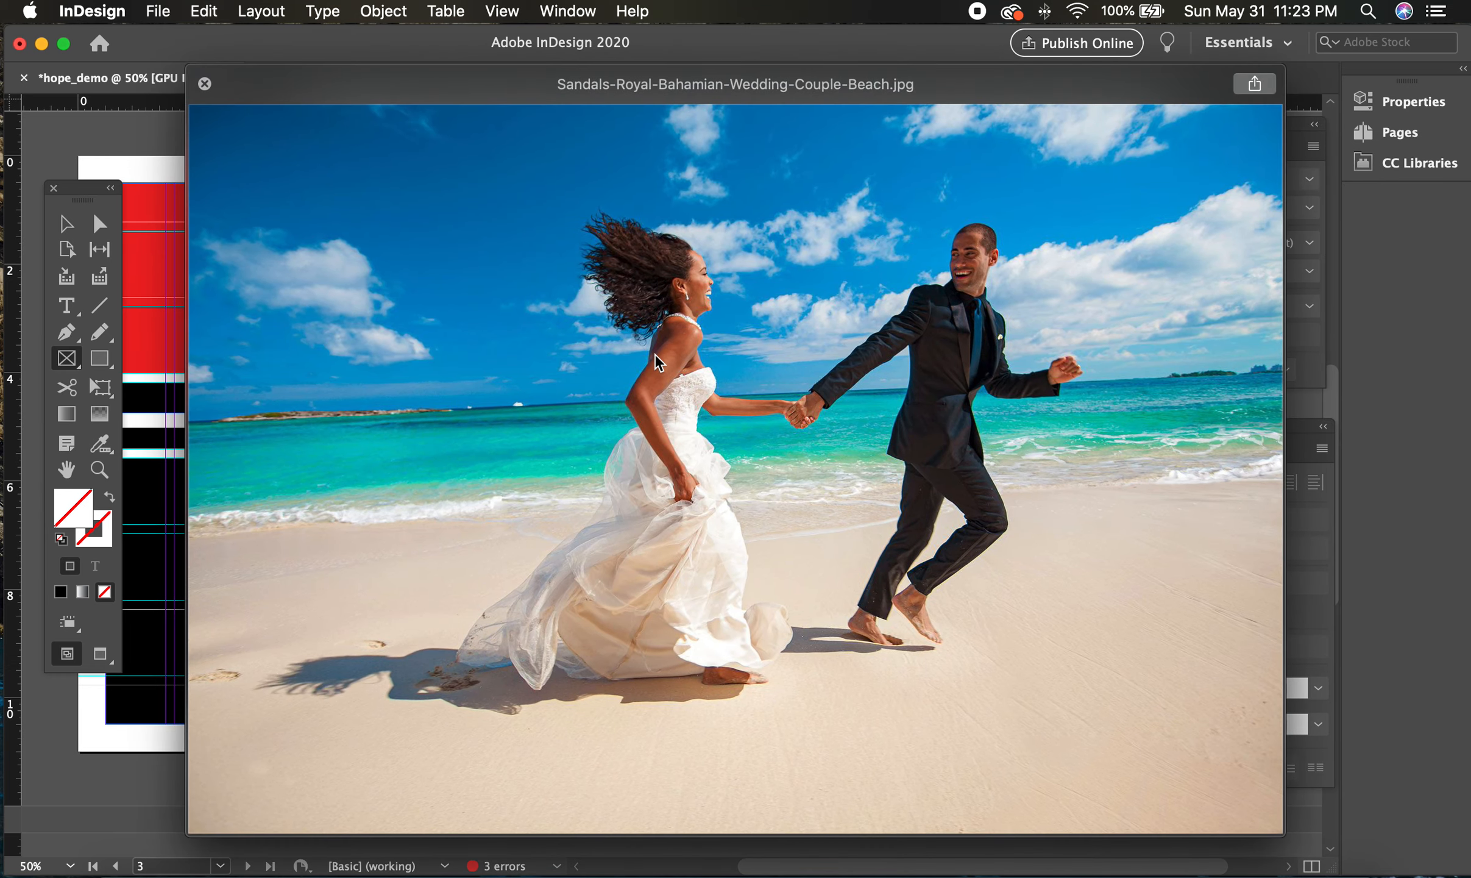
key(Up)
key(space)
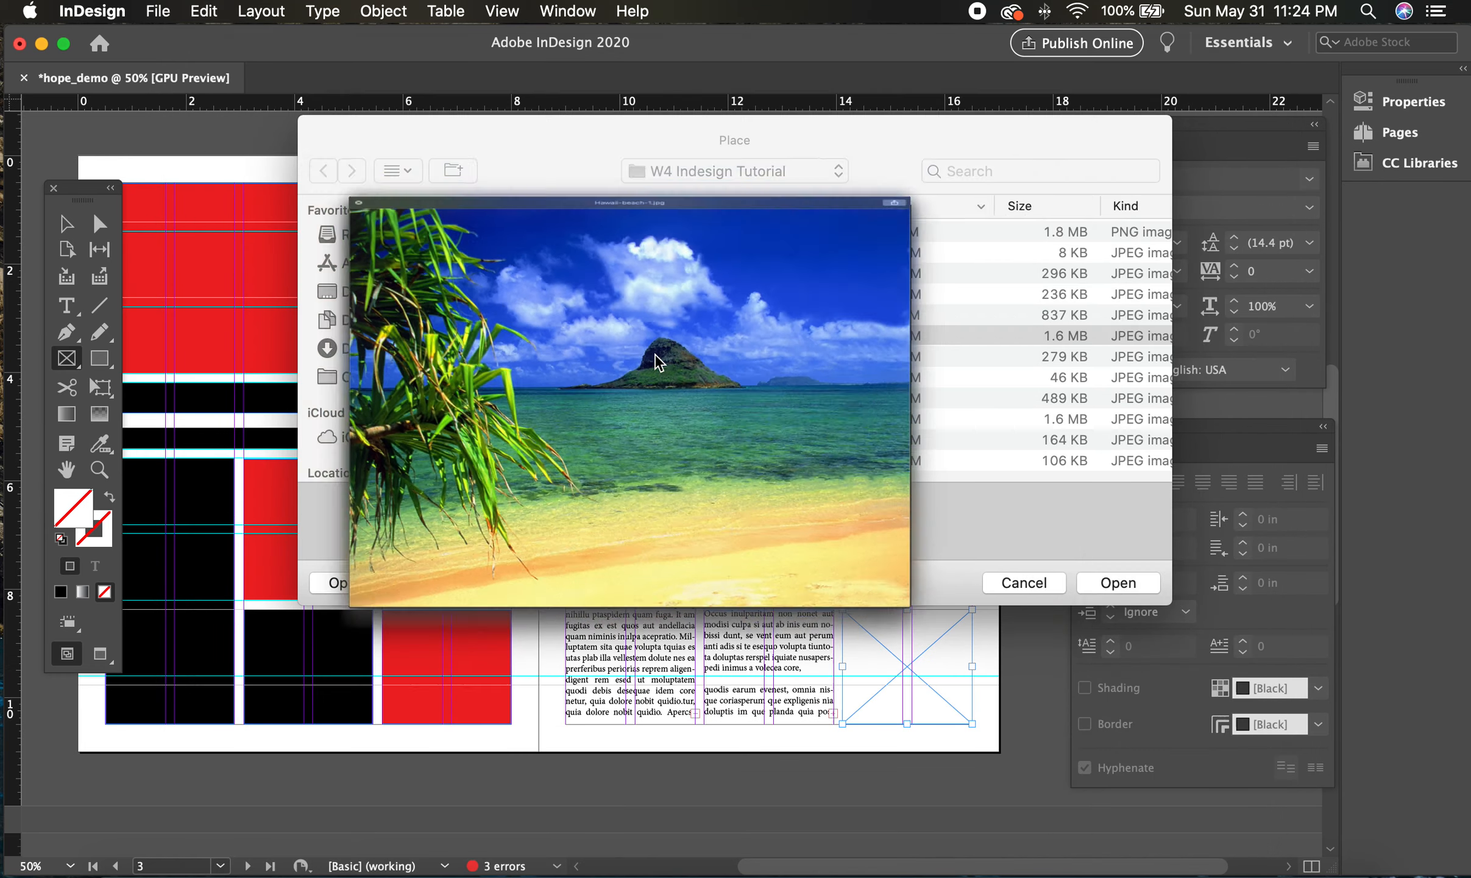
click(1137, 584)
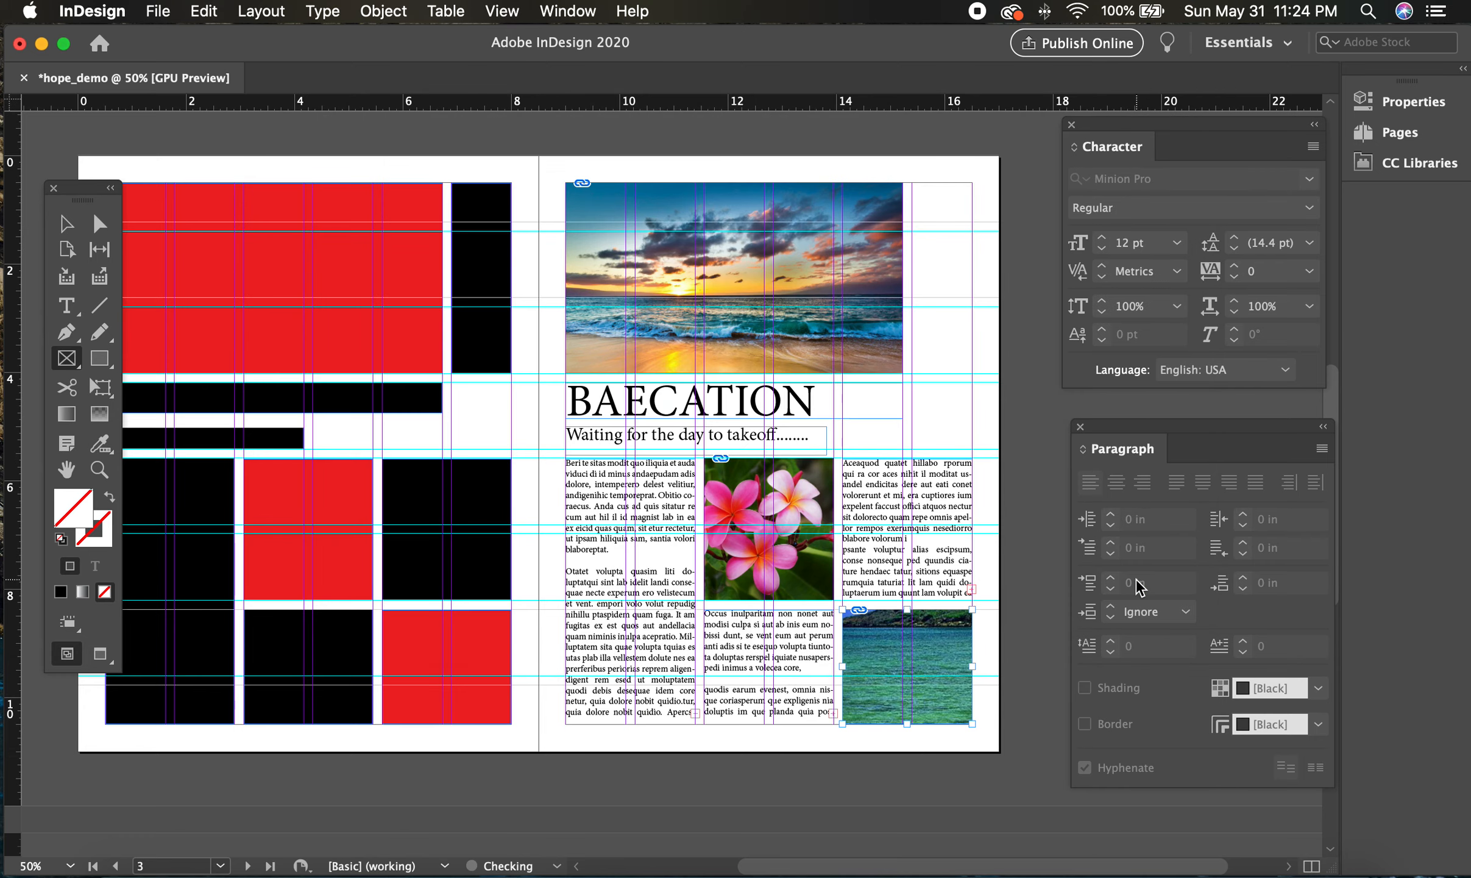
Fit the island beach photo so that it fills its frame proportionally.
key(v)
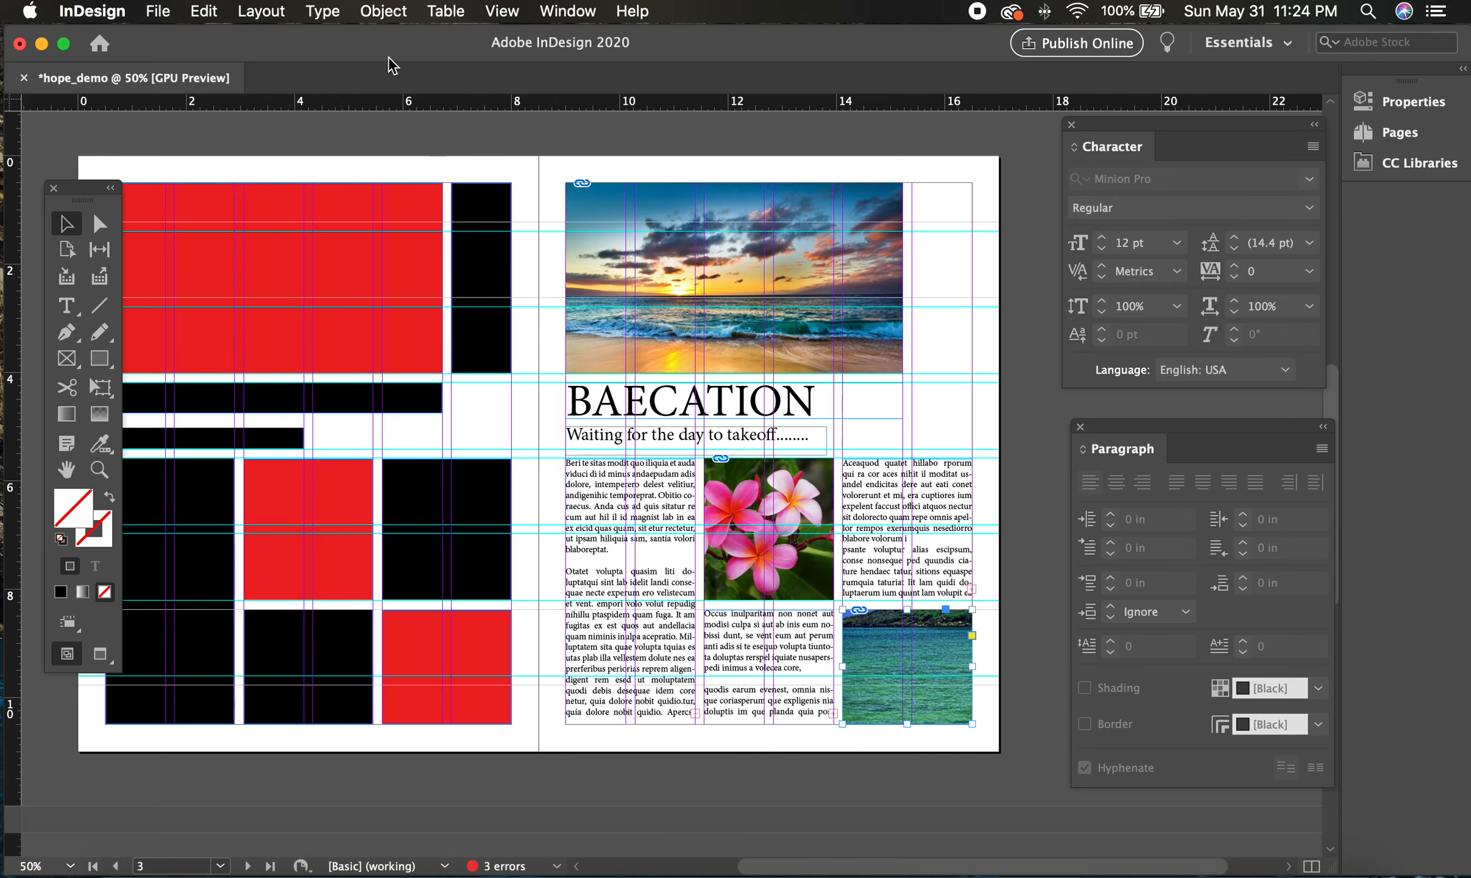
click(382, 11)
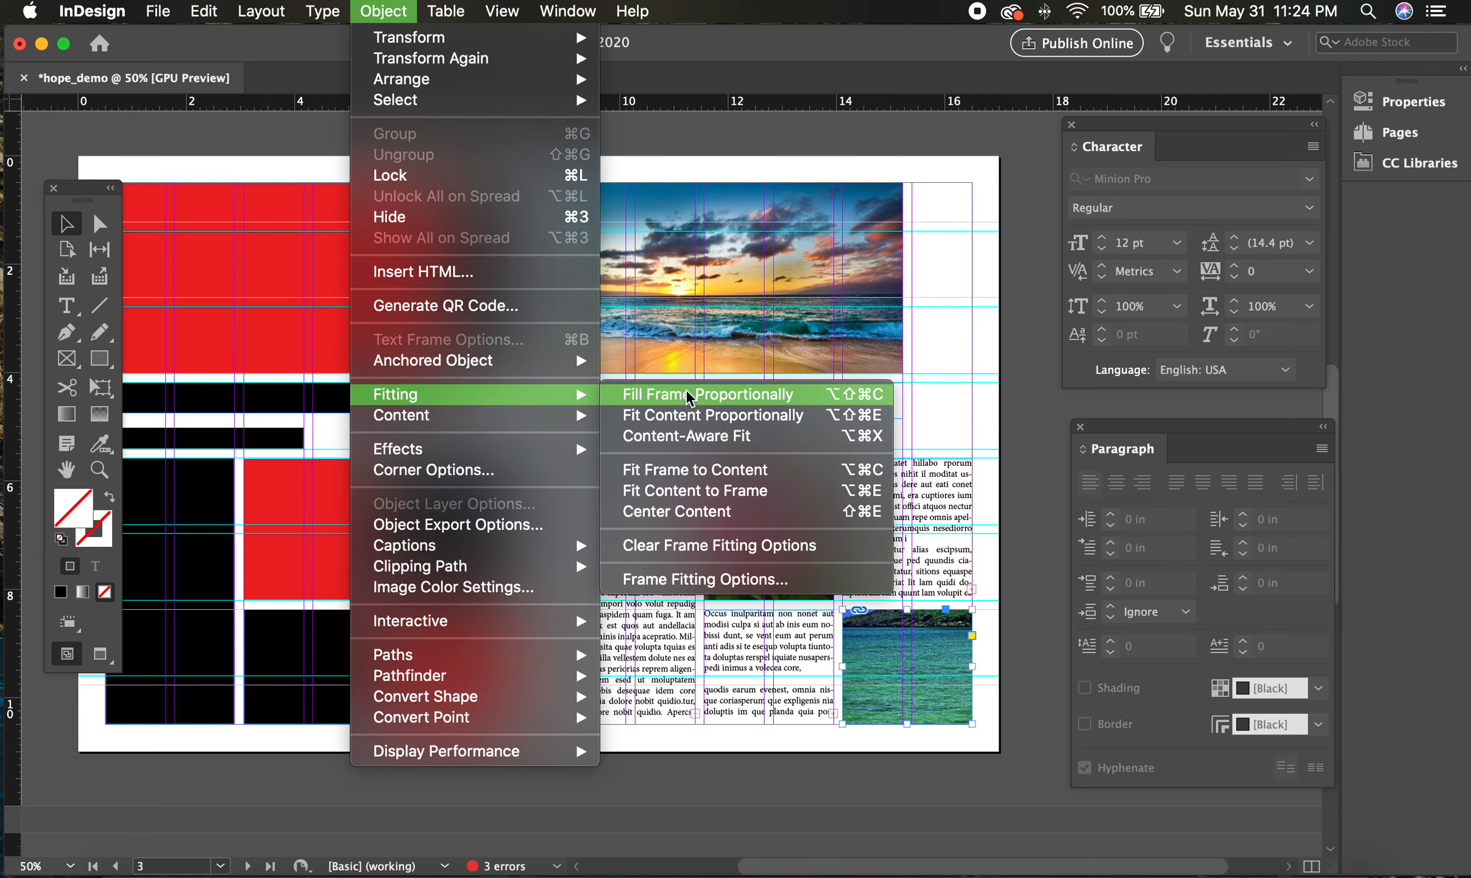
click(689, 394)
click(1015, 497)
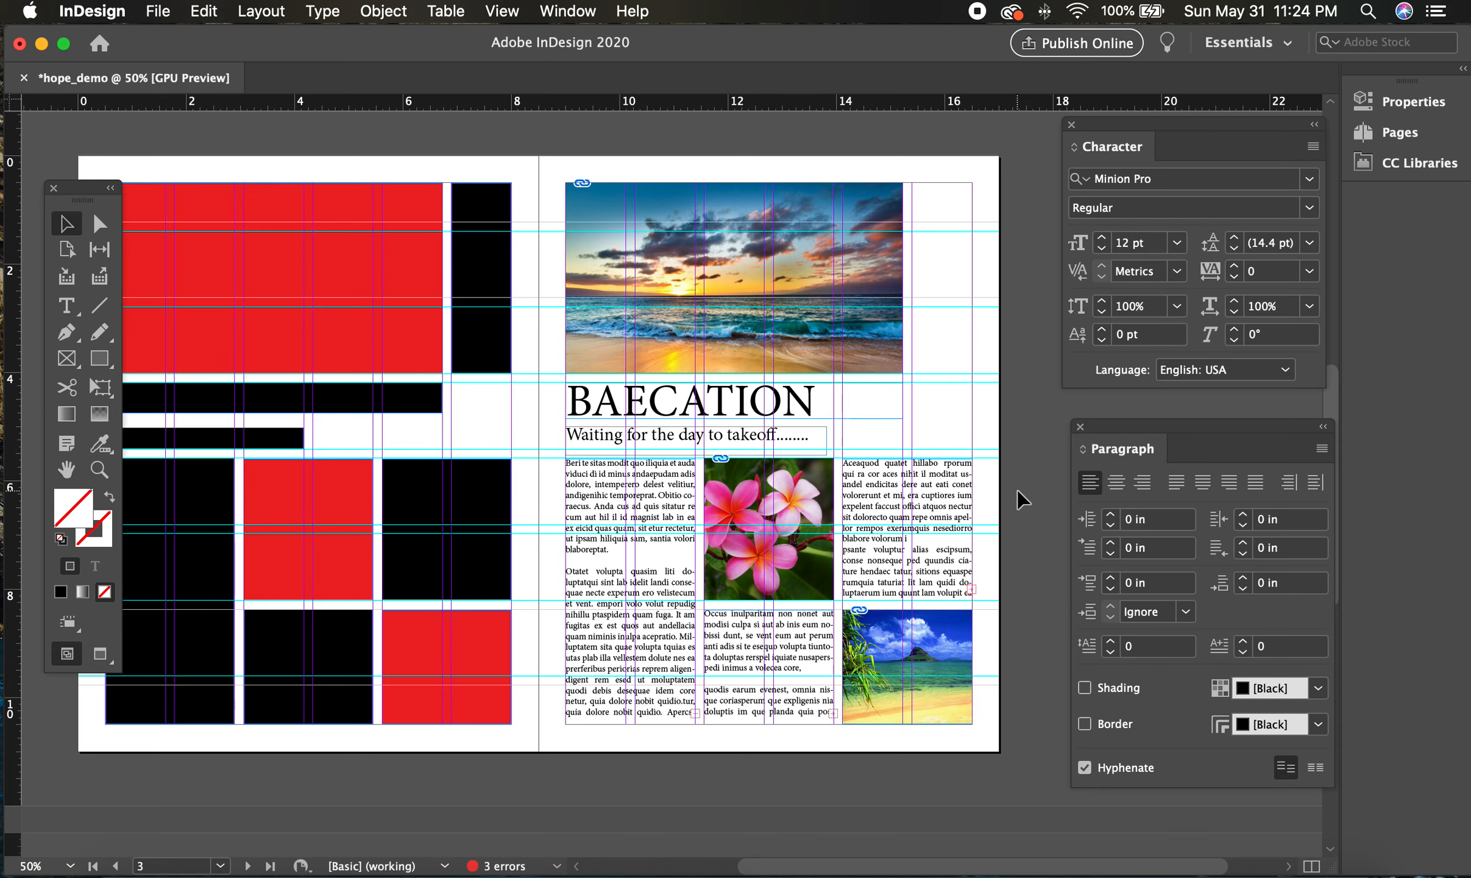
scroll(902, 470, down, 1)
scroll(902, 469, right, 1)
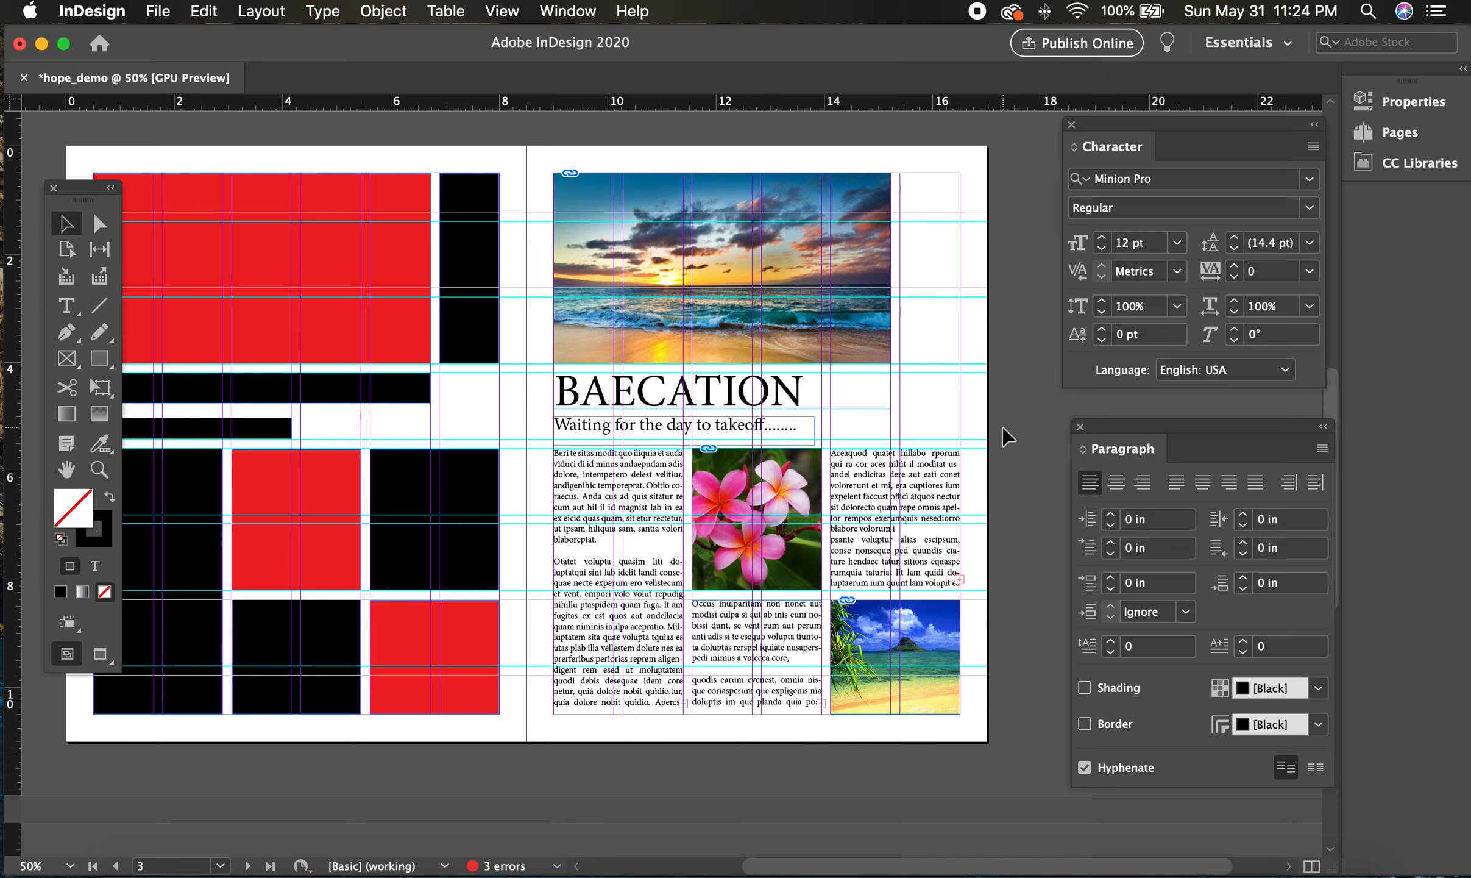
Start placing a different image in the island beach photo's frame and preview the candidate pictures in the W4 Indesign Tutorial folder.
click(922, 655)
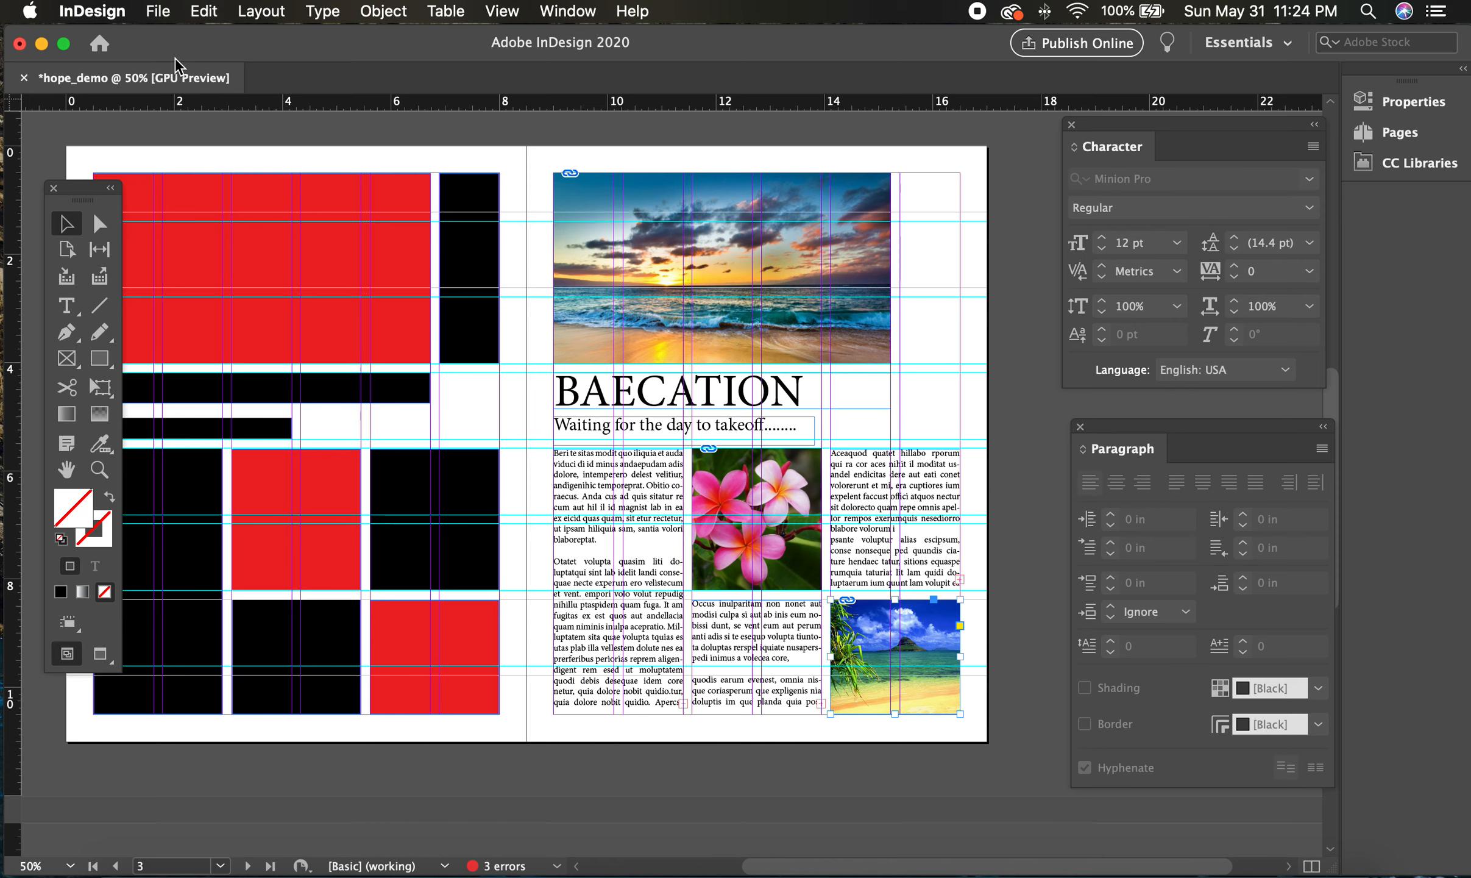
click(152, 11)
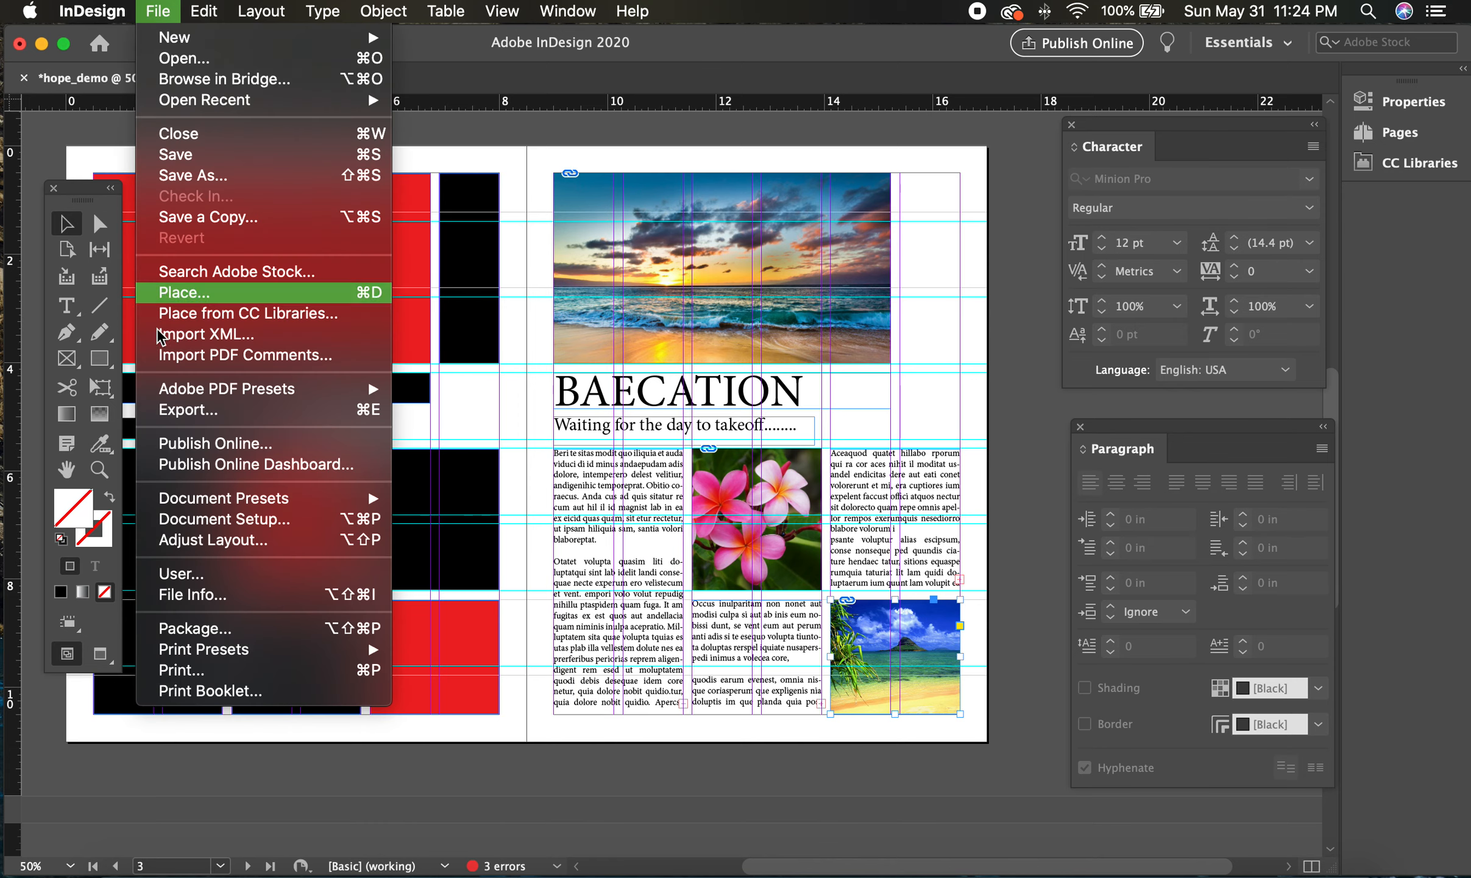
click(183, 292)
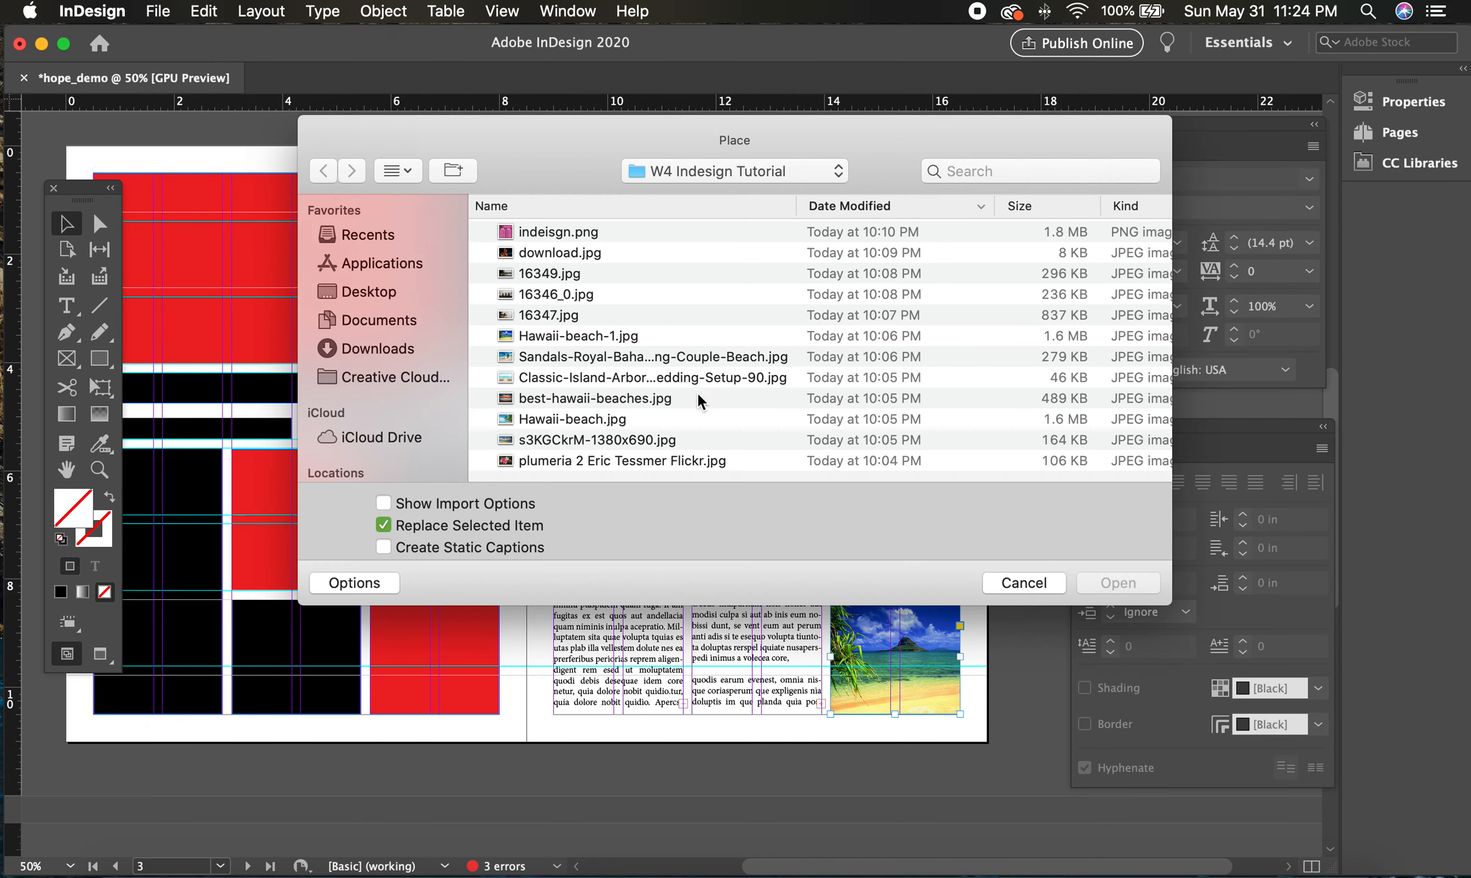
click(562, 333)
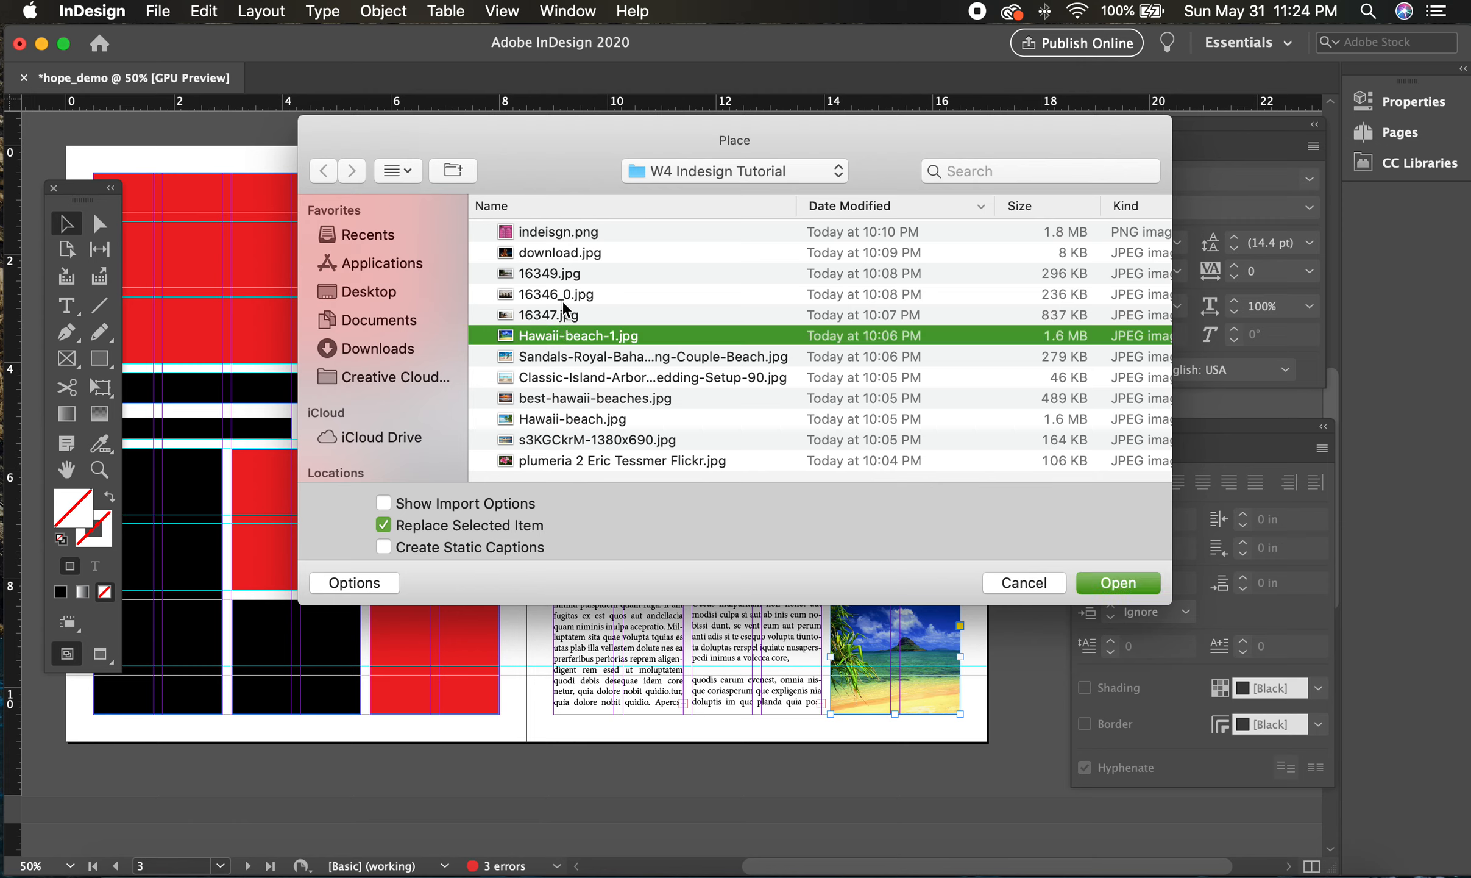
click(556, 261)
key(space)
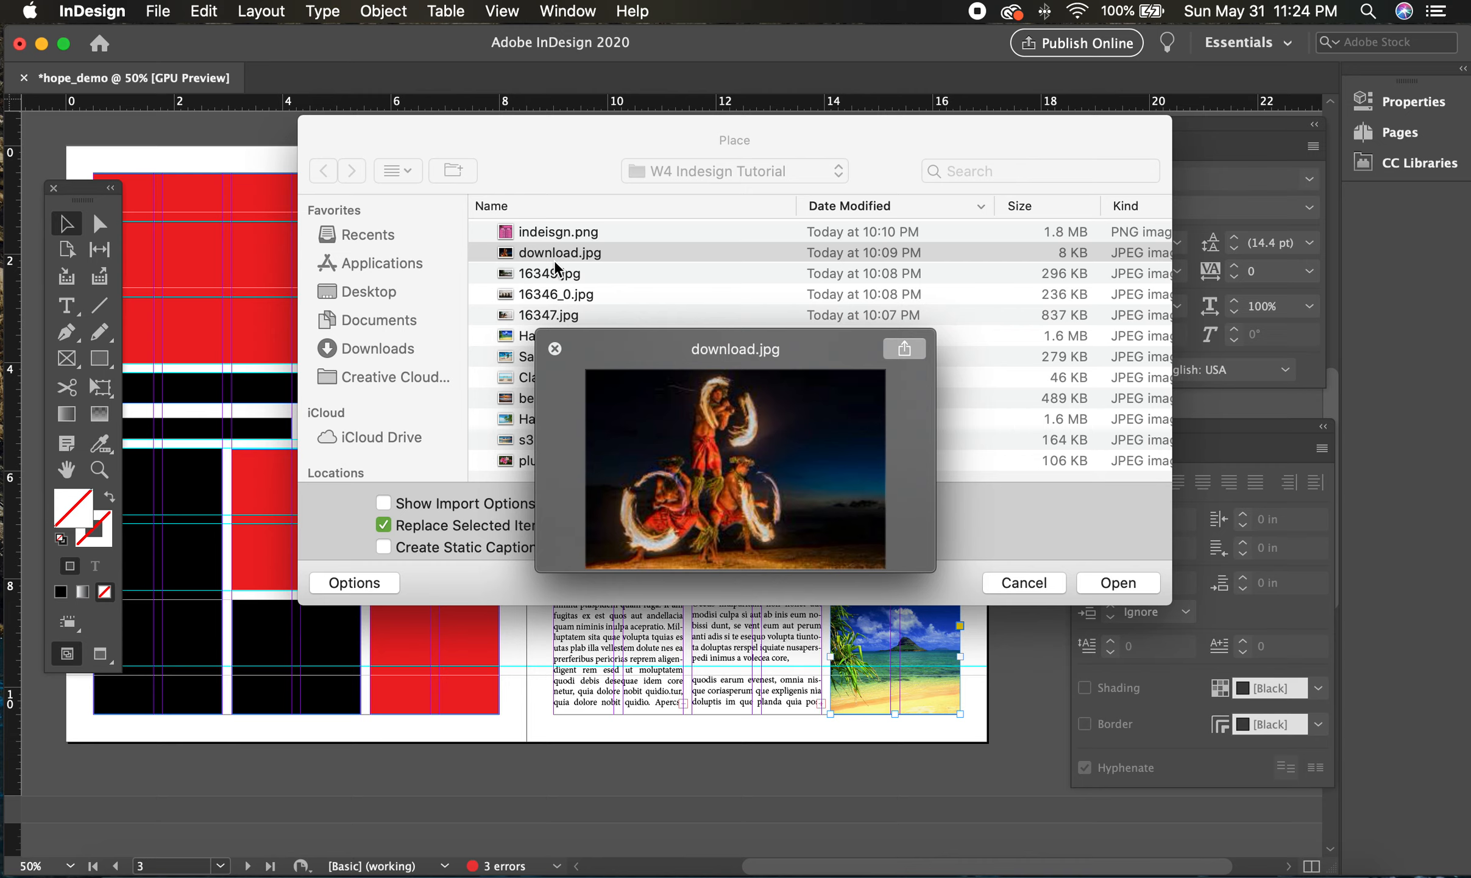
key(Down)
key(Down)
key(Down)
key(Down)
key(Down)
key(Down)
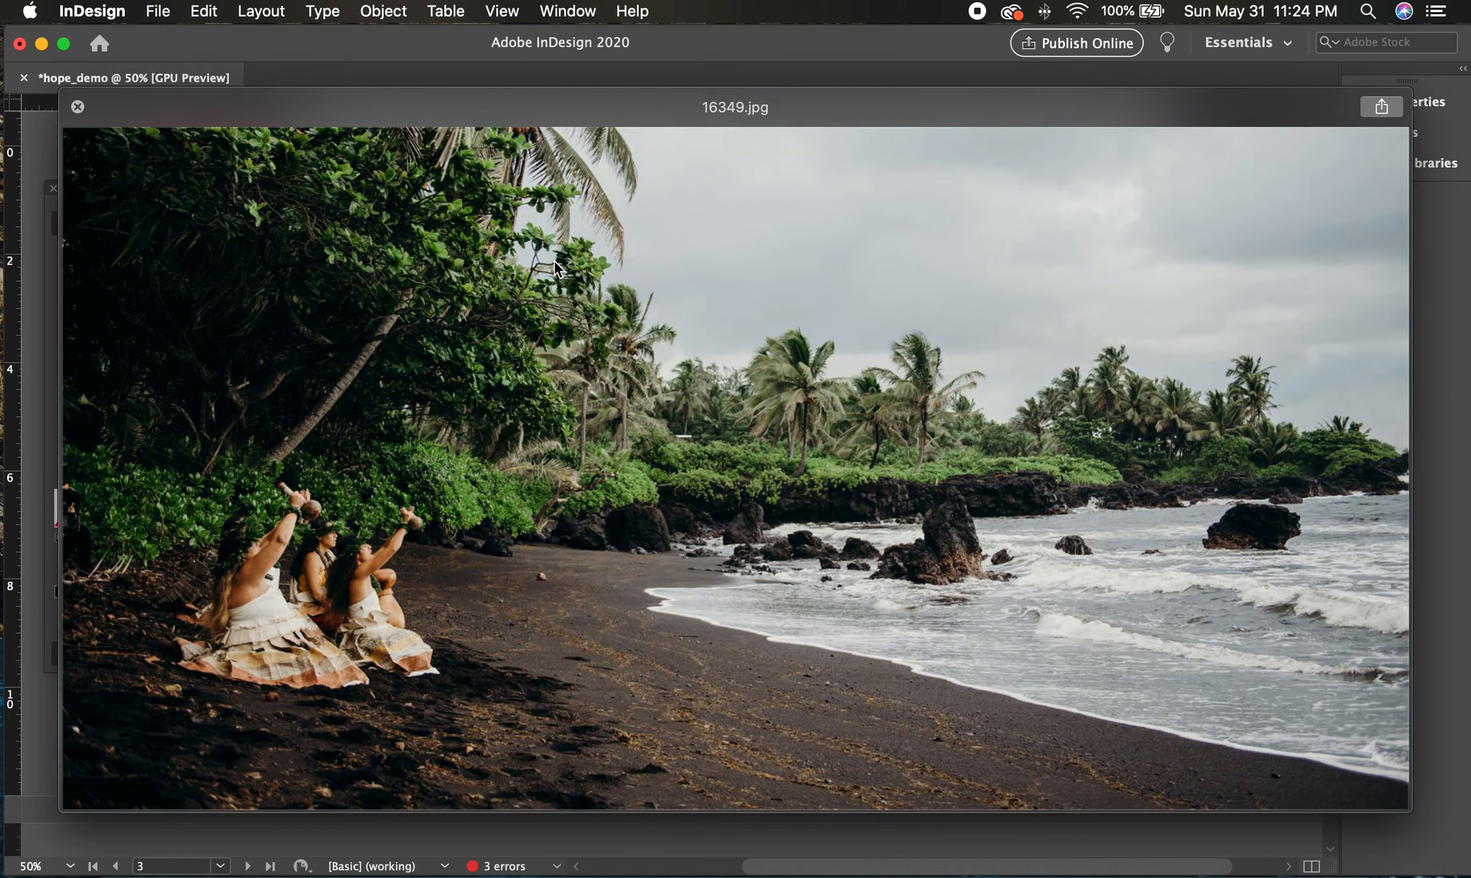
key(Down)
key(Down)
key(Down)
key(Down)
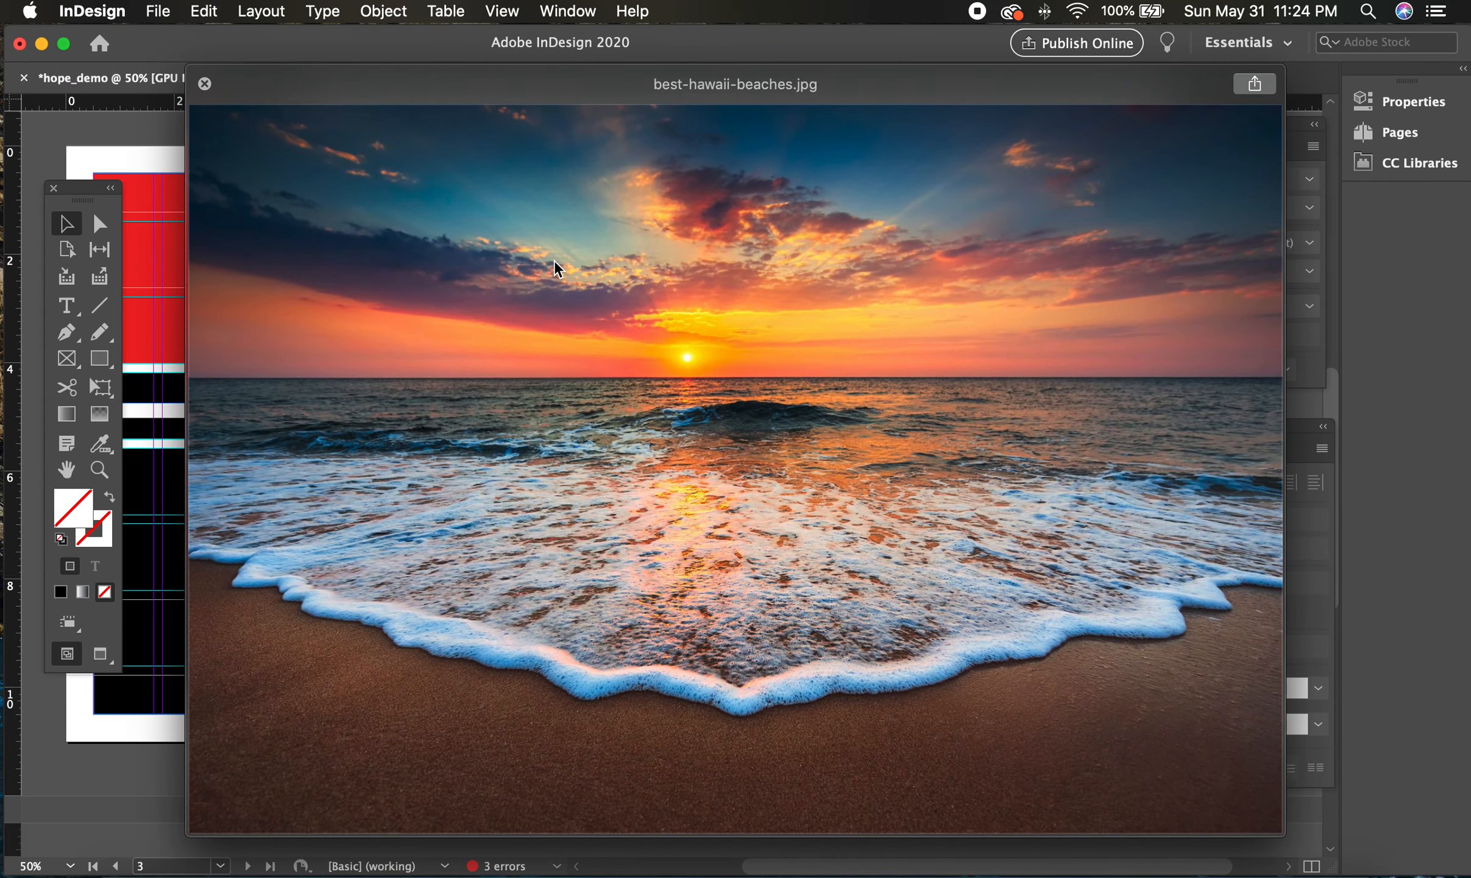
key(Up)
key(Up)
key(Up)
key(Up)
key(Up)
key(Up)
key(Up)
key(Up)
key(Up)
key(Up)
key(Up)
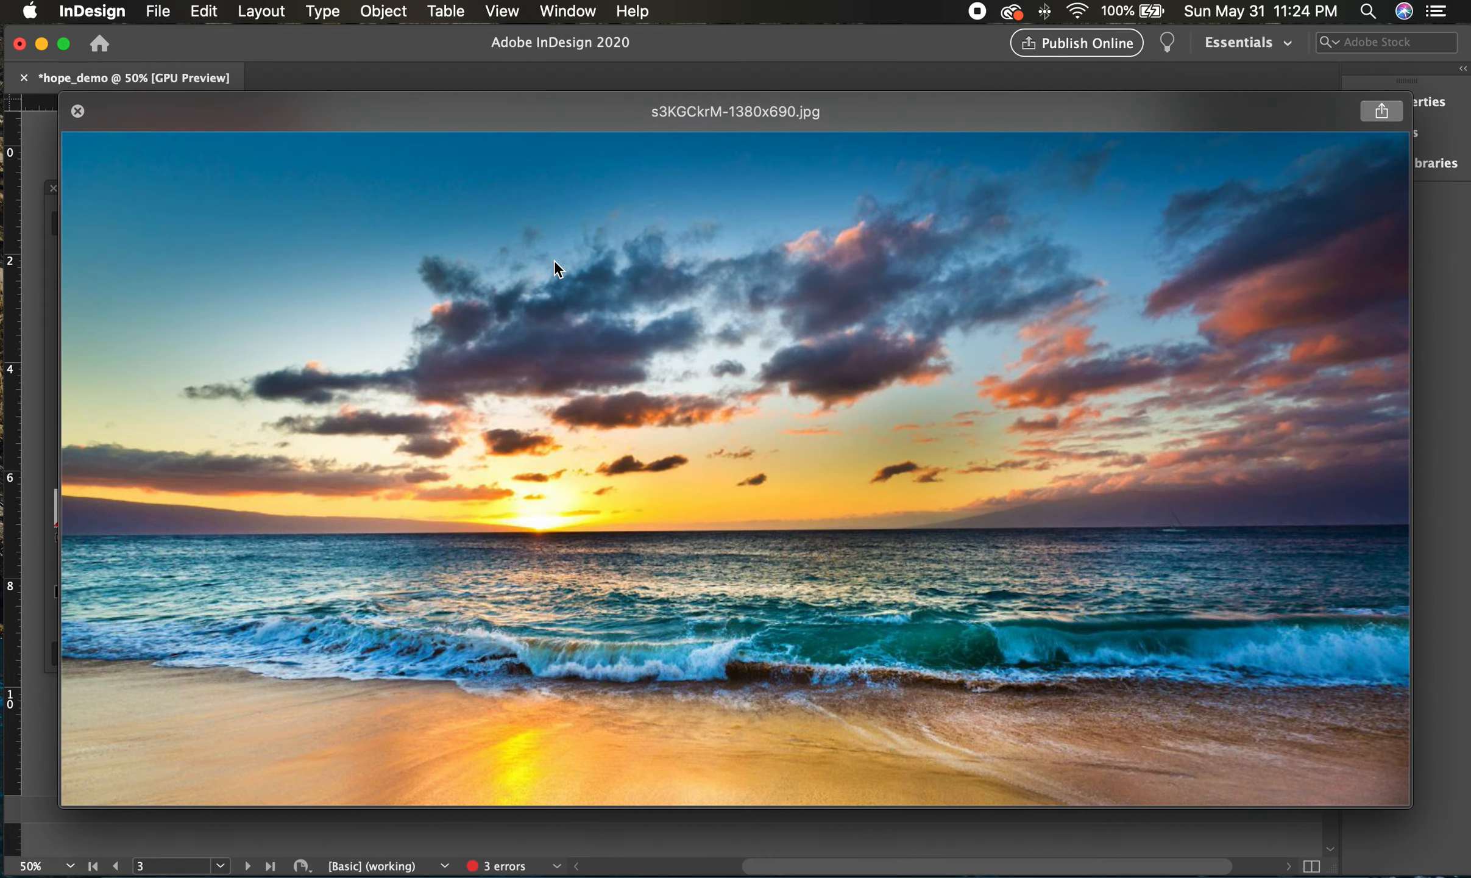
key(Up)
key(Up)
key(Up)
key(Up)
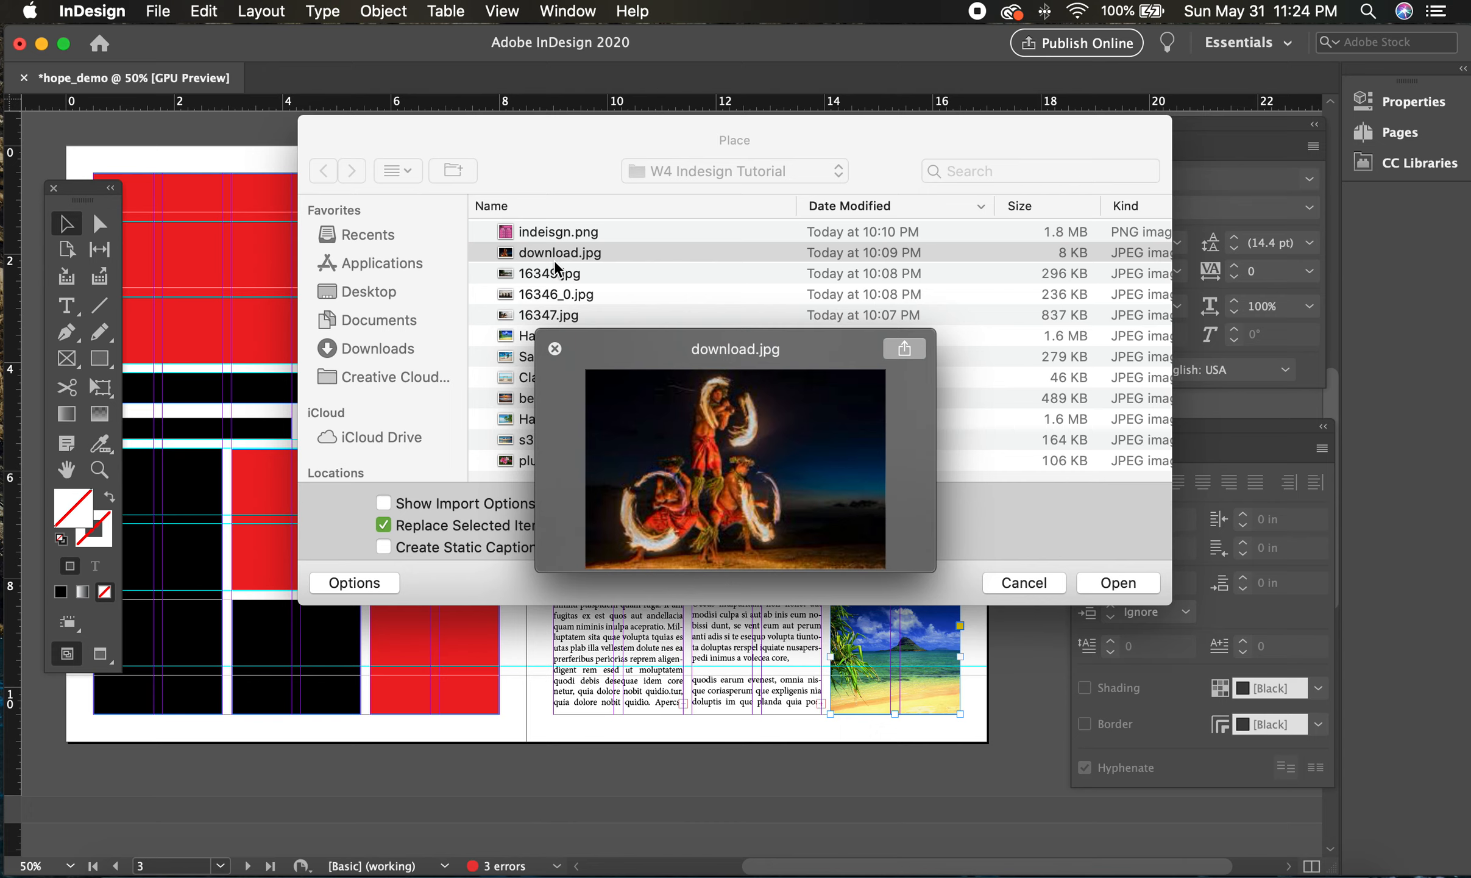
Replace the island beach photo with download.jpg and fit it to fill the frame proportionally.
key(space)
click(1120, 582)
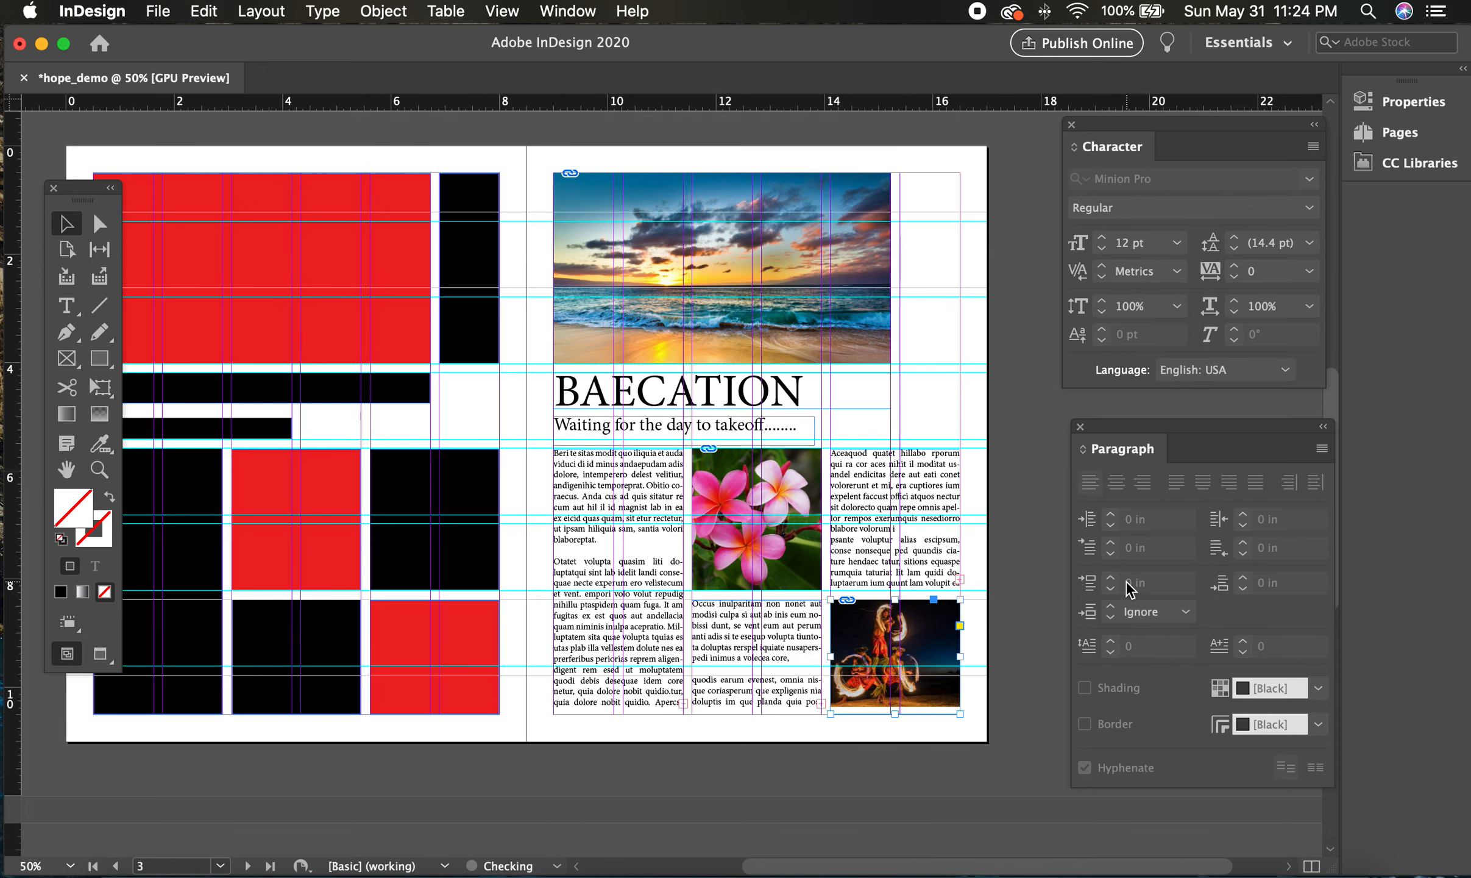
click(325, 11)
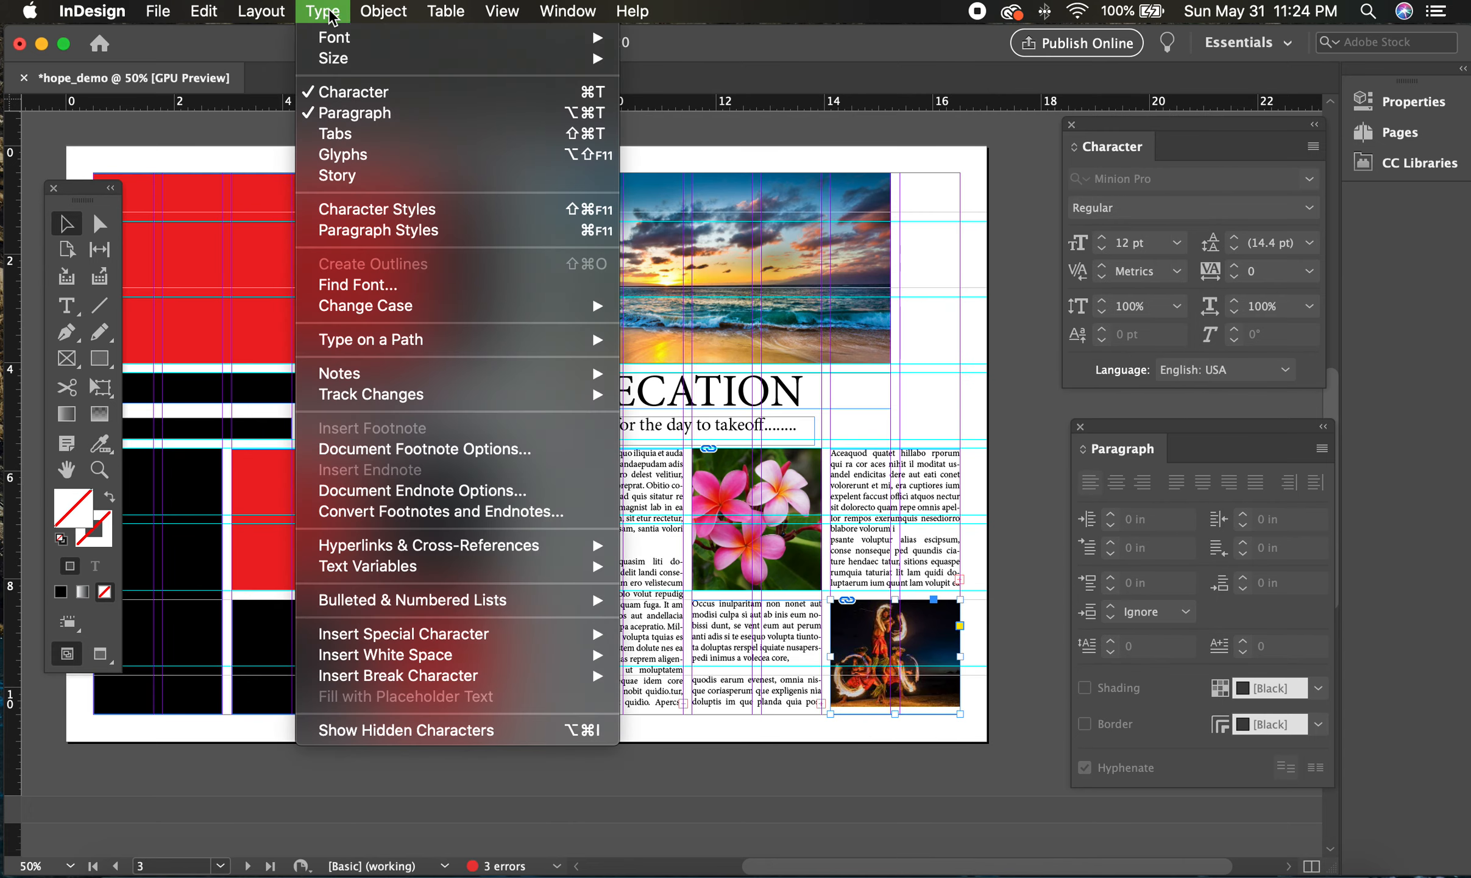
mouse_move(455, 411)
mouse_move(495, 392)
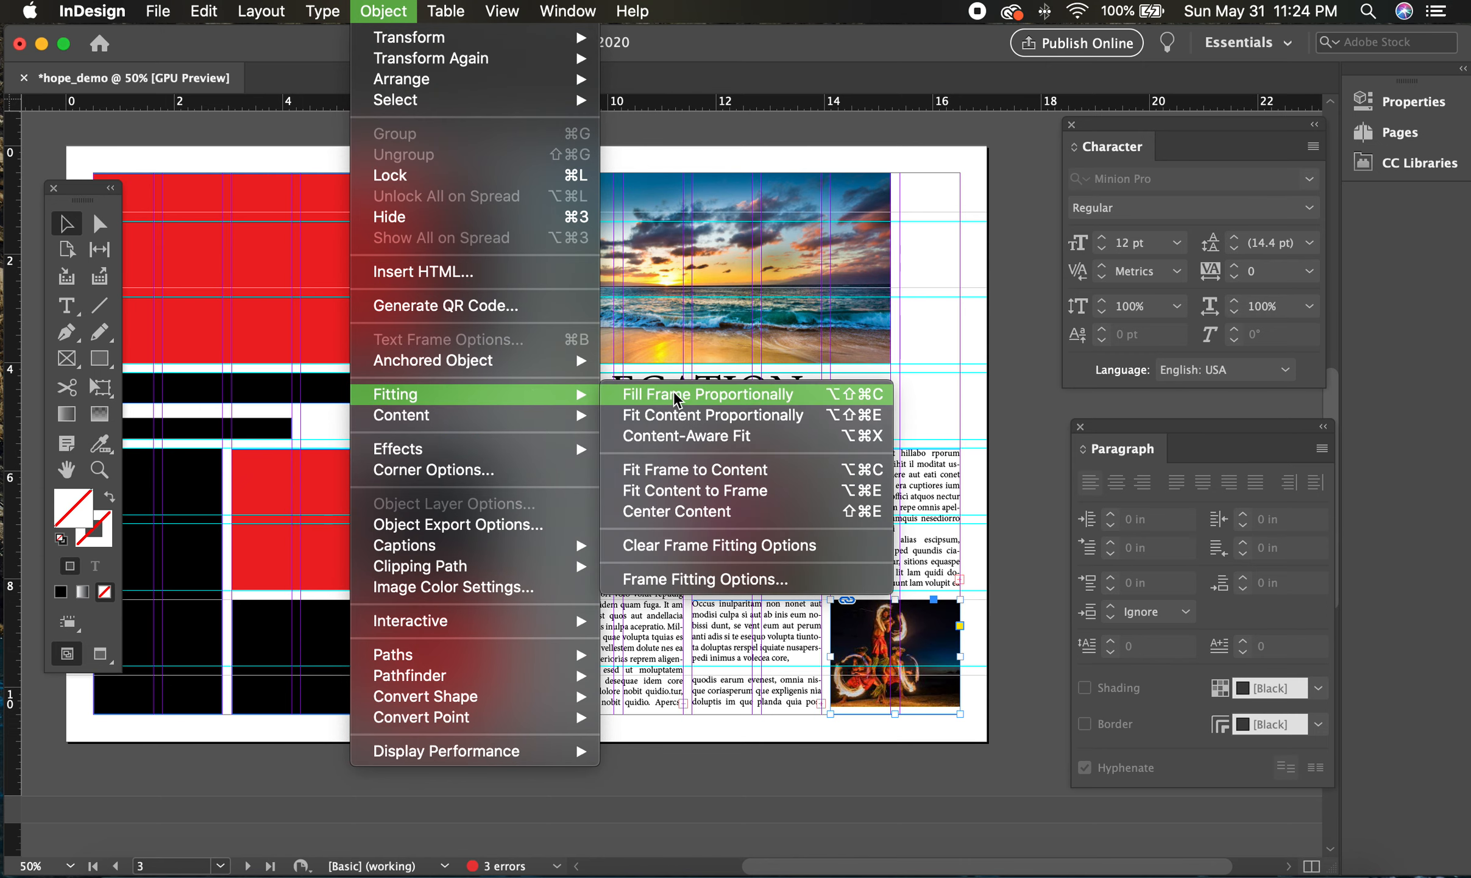
click(683, 395)
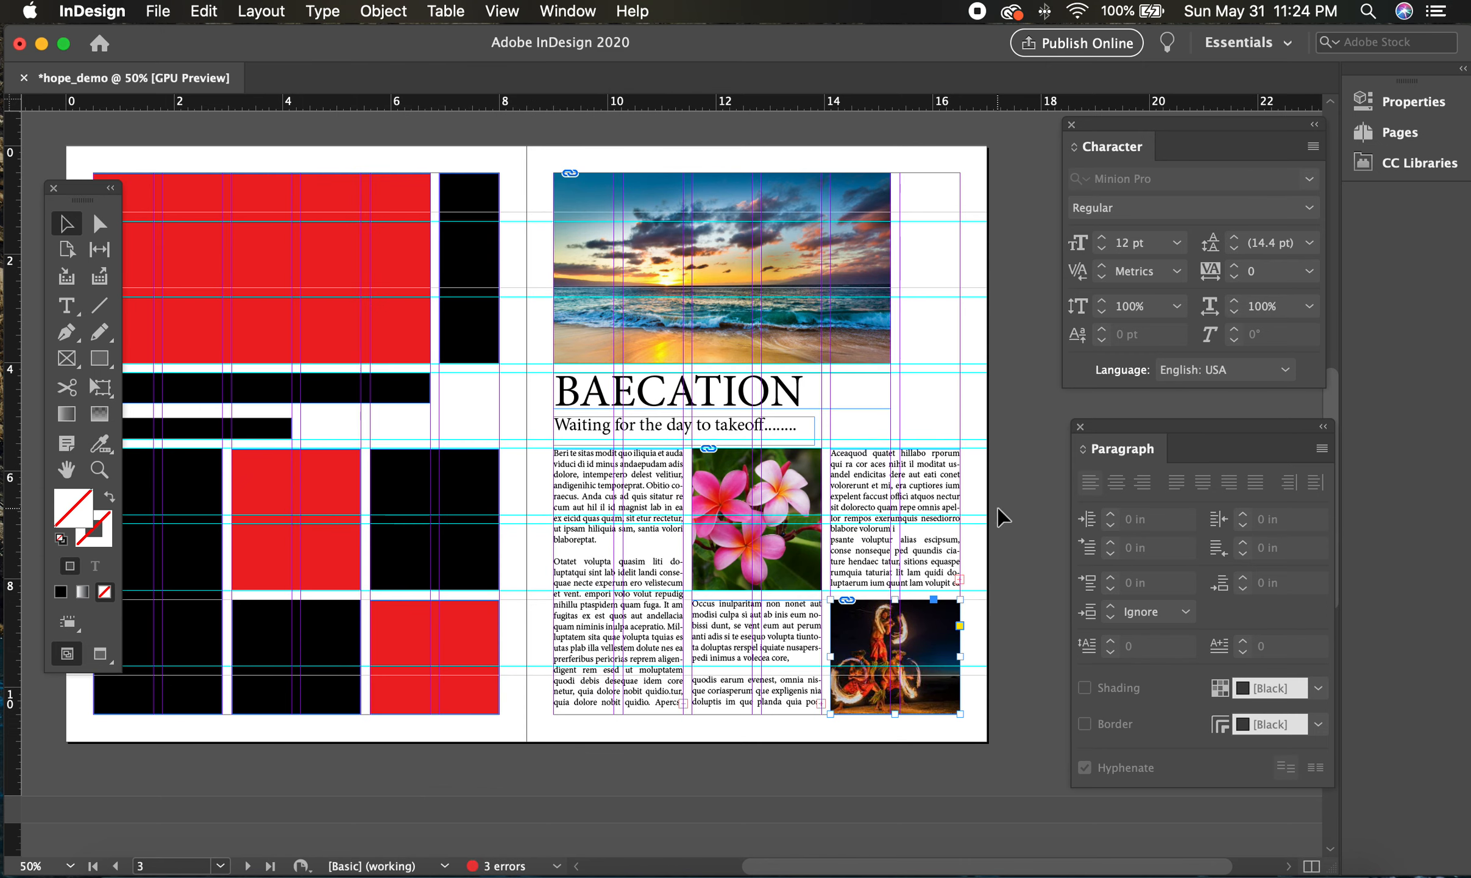
click(1003, 518)
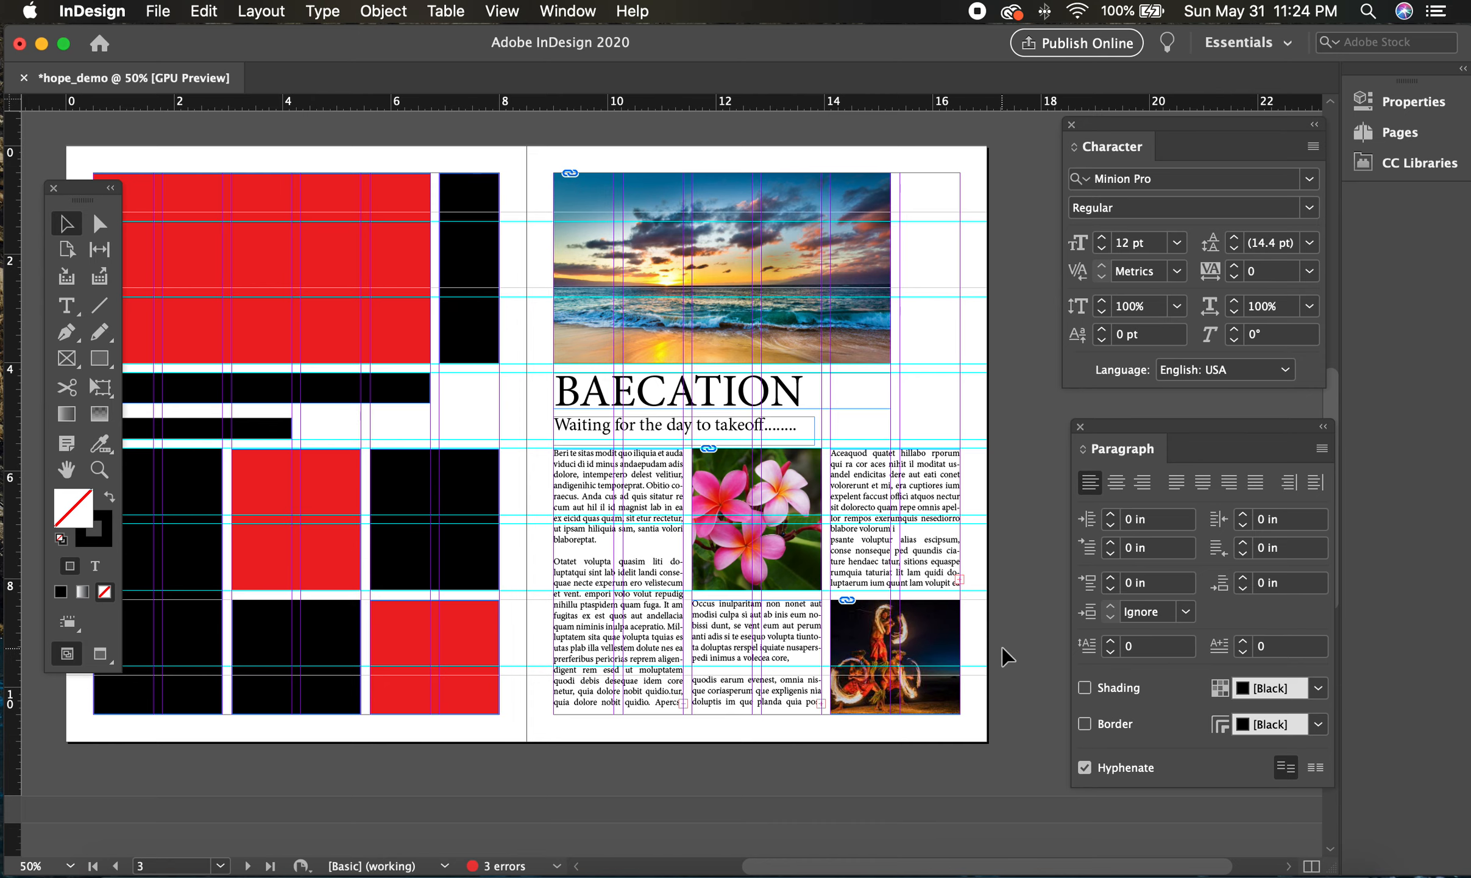
Draw a narrow text frame beside the sunset photo, matching its height up to the outer margin, and fill it with placeholder text.
scroll(958, 603, left, 2)
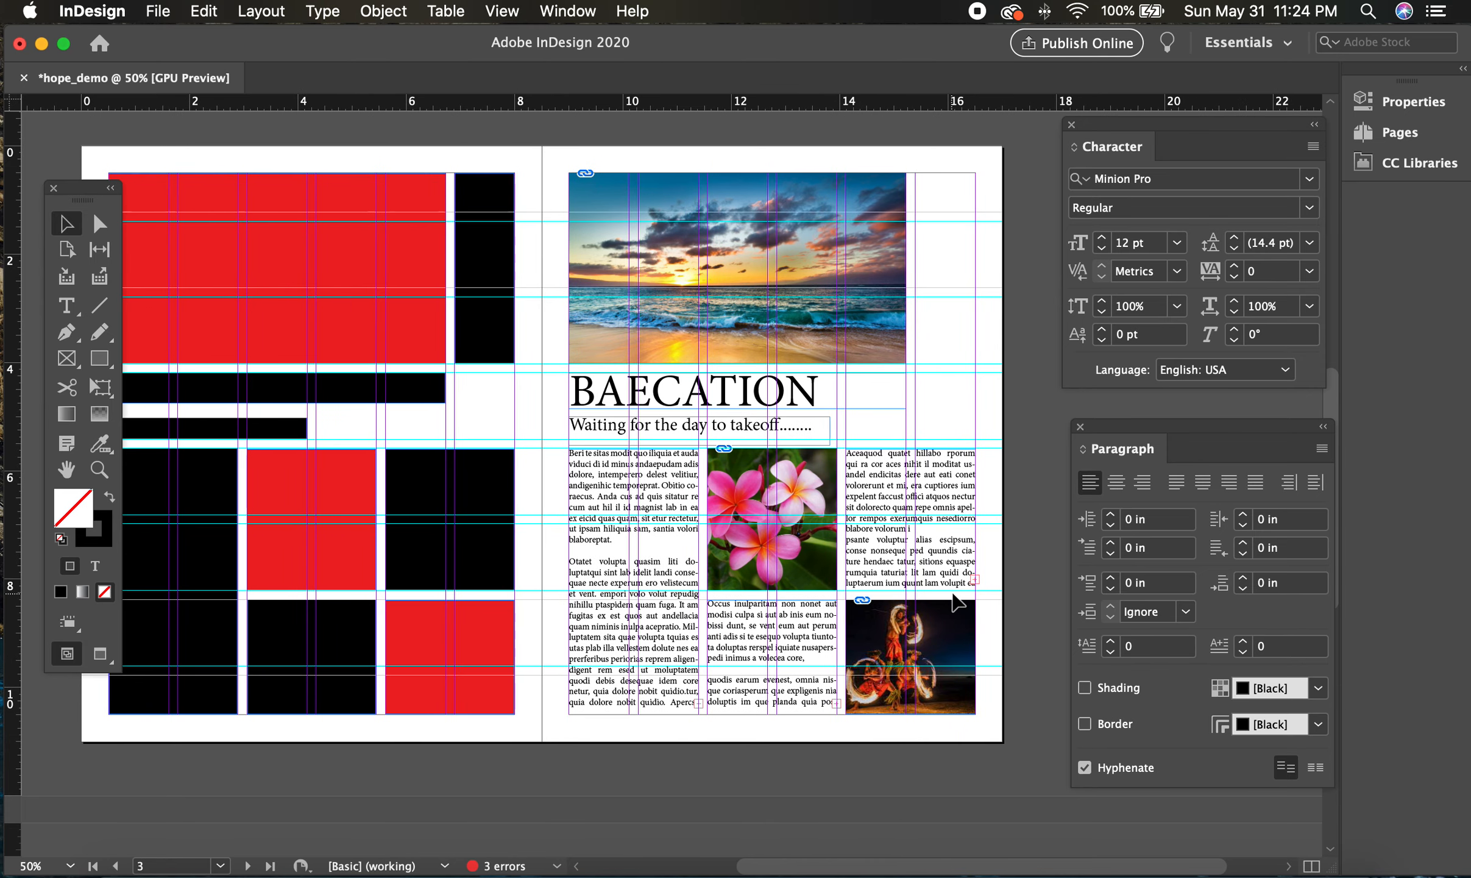
click(65, 305)
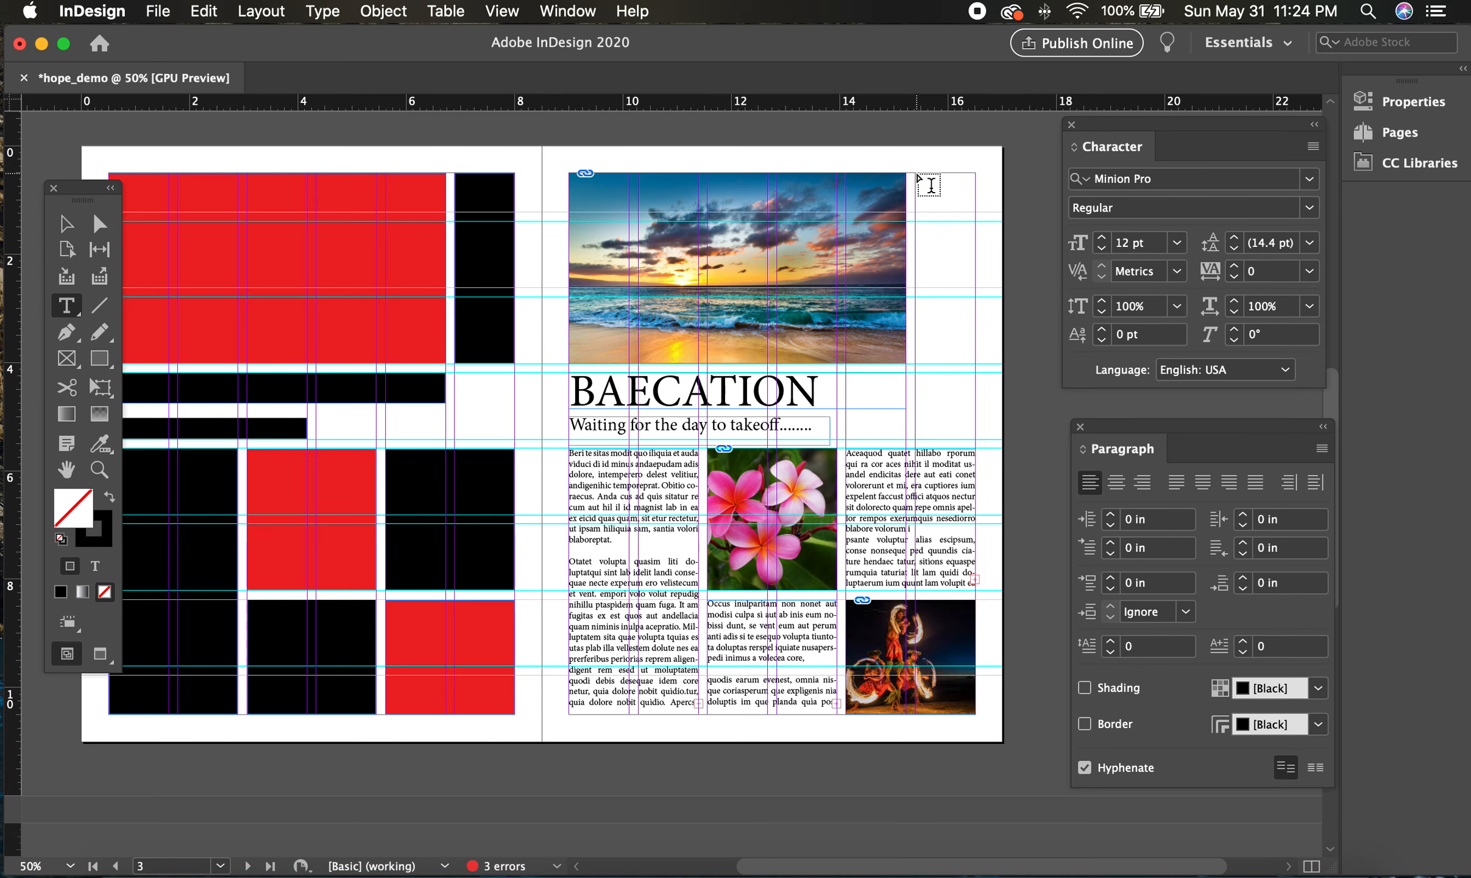
drag(930, 185, 978, 364)
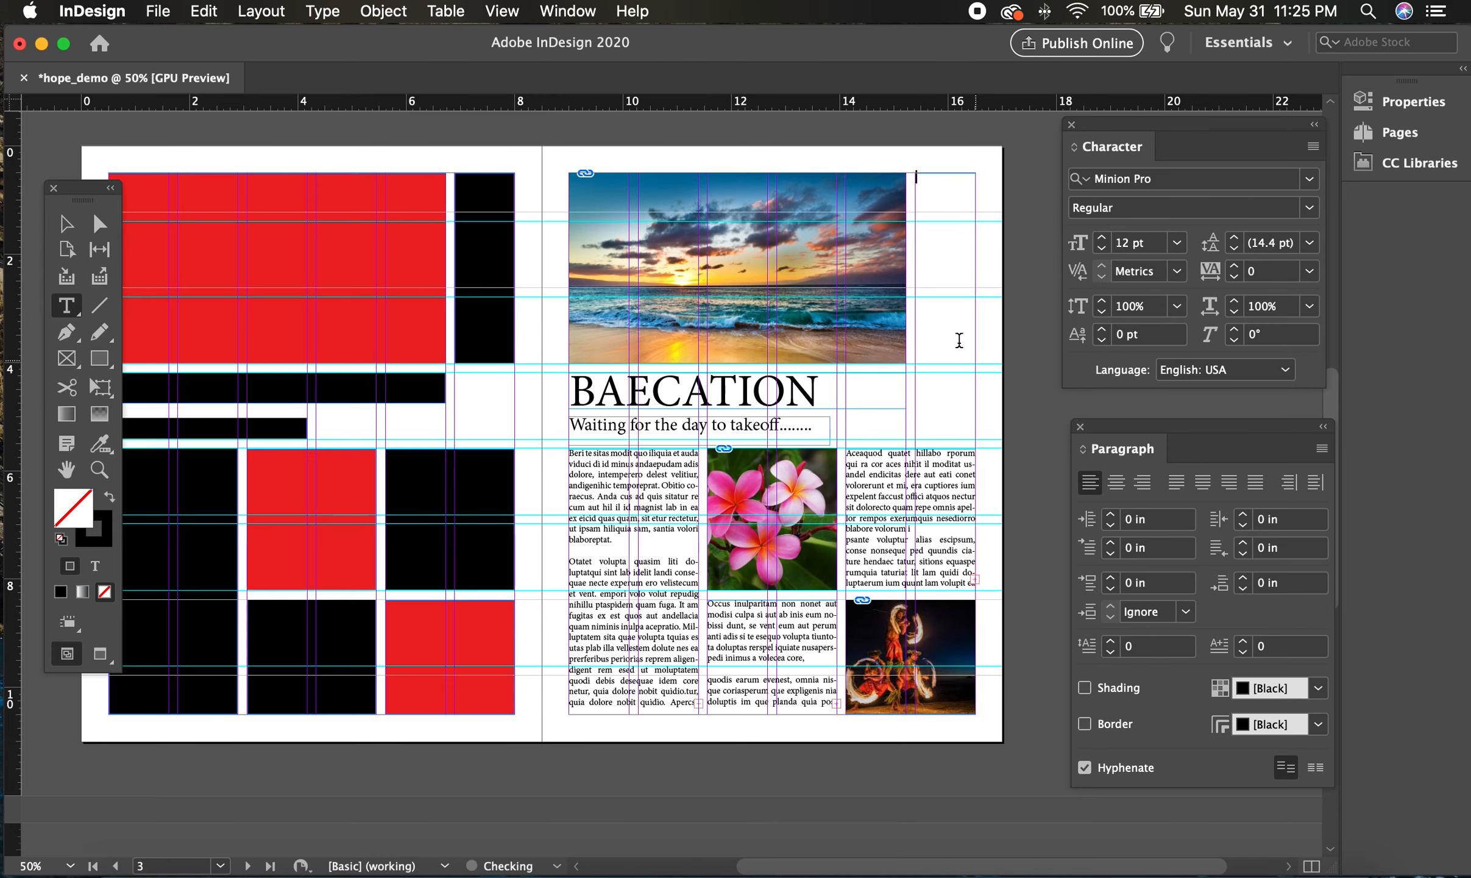
click(322, 11)
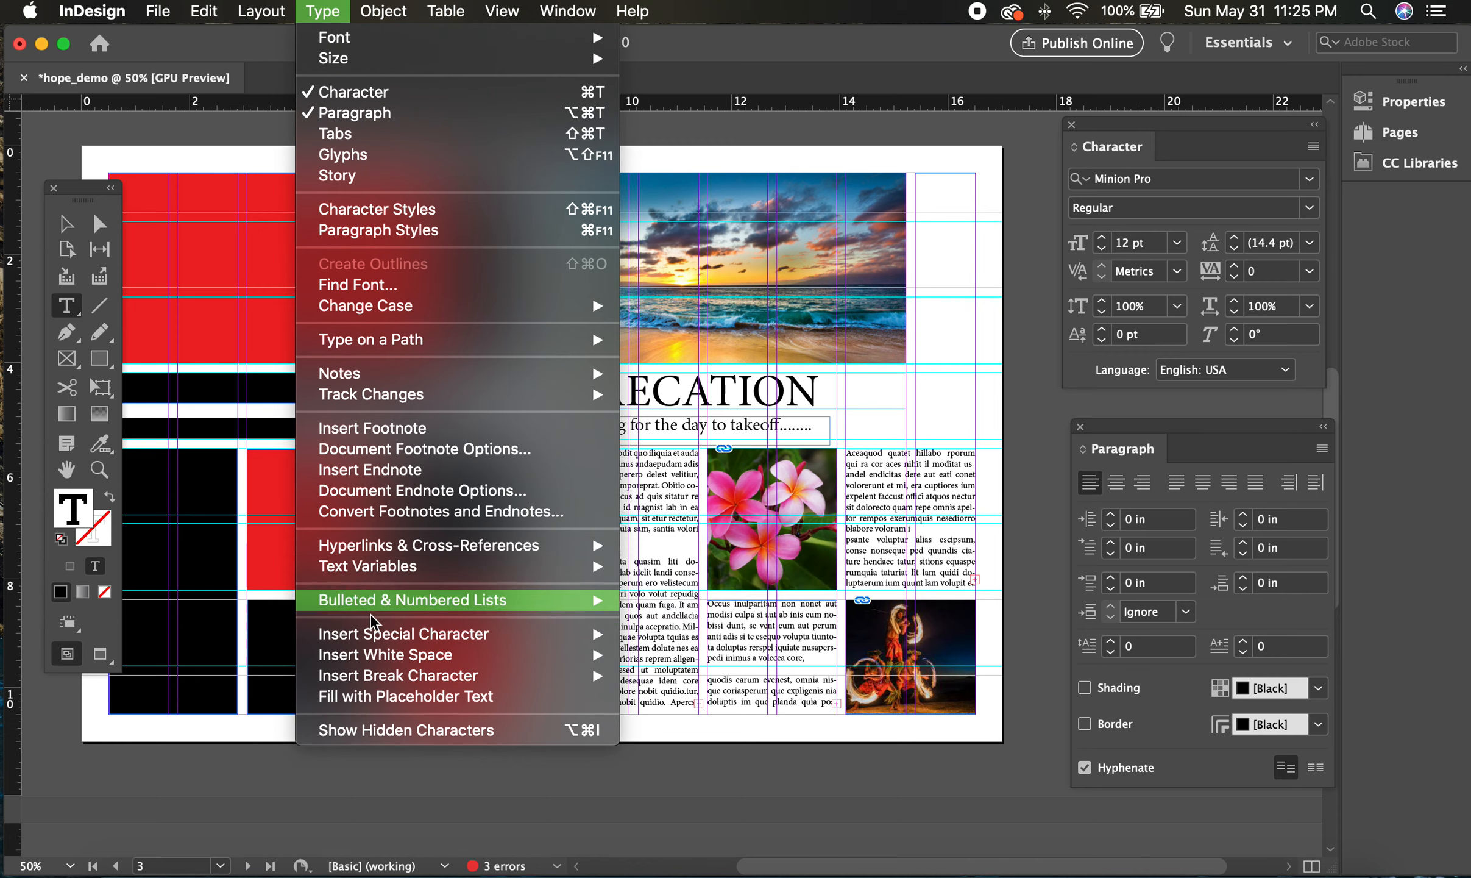
click(426, 696)
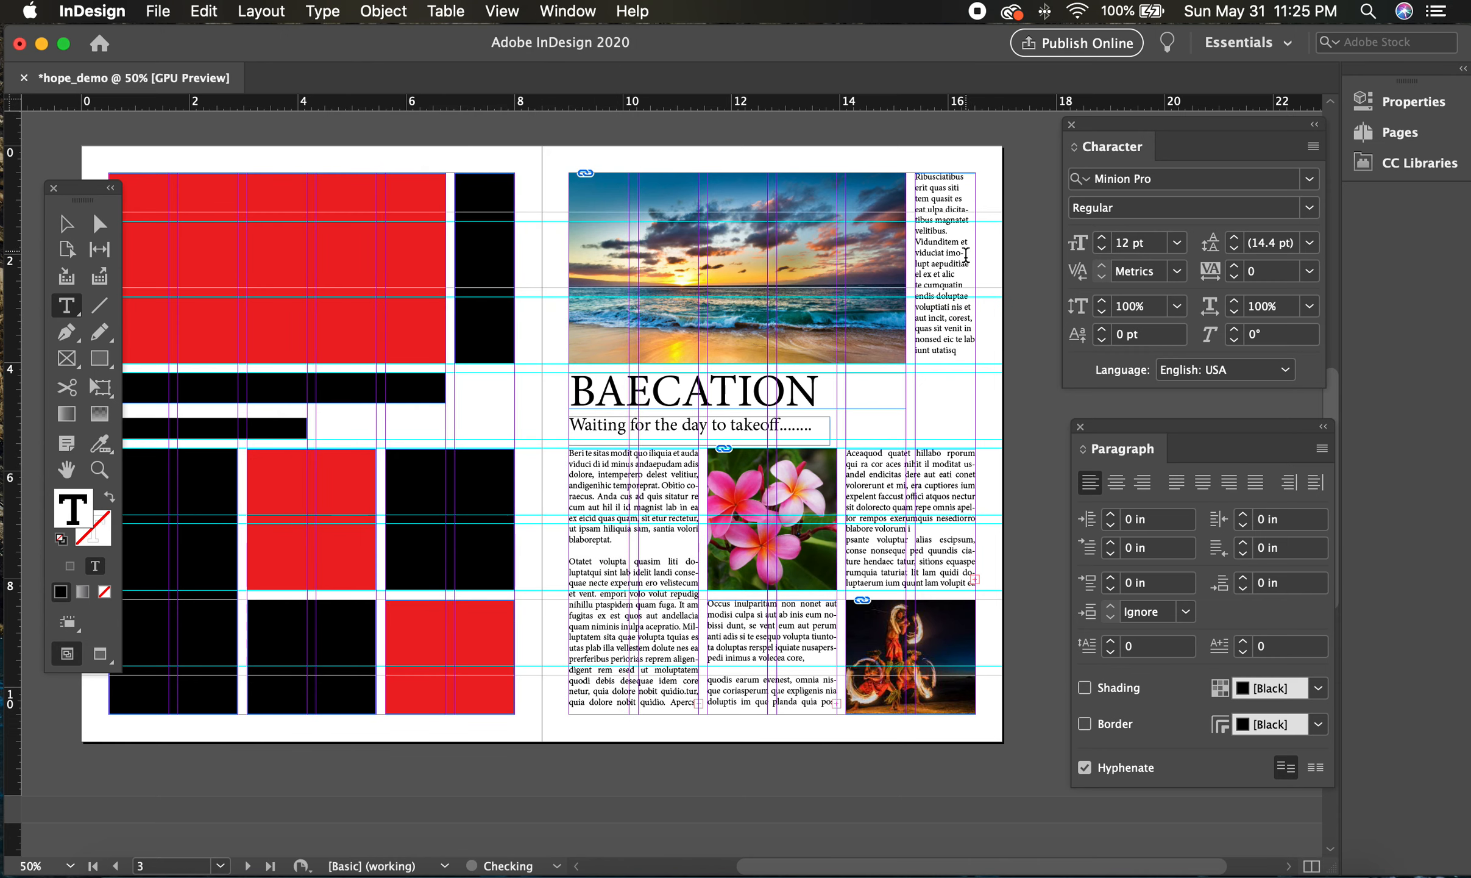
Delete the first nine lines of the placeholder text beside the sunset photo and open the remaining text for editing at its beginning.
drag(969, 266, 903, 171)
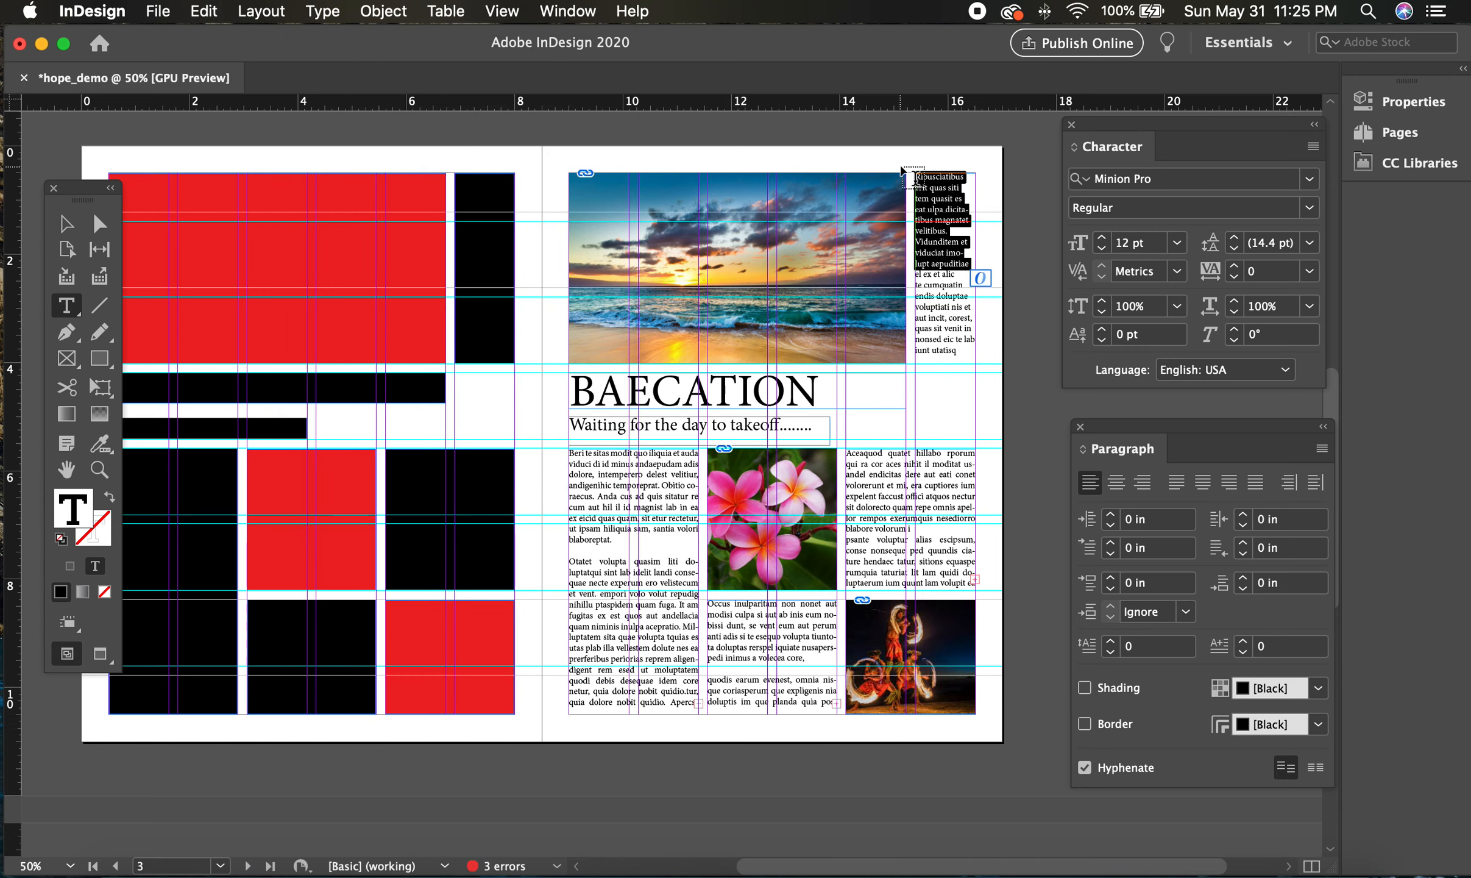
key(BackSpace)
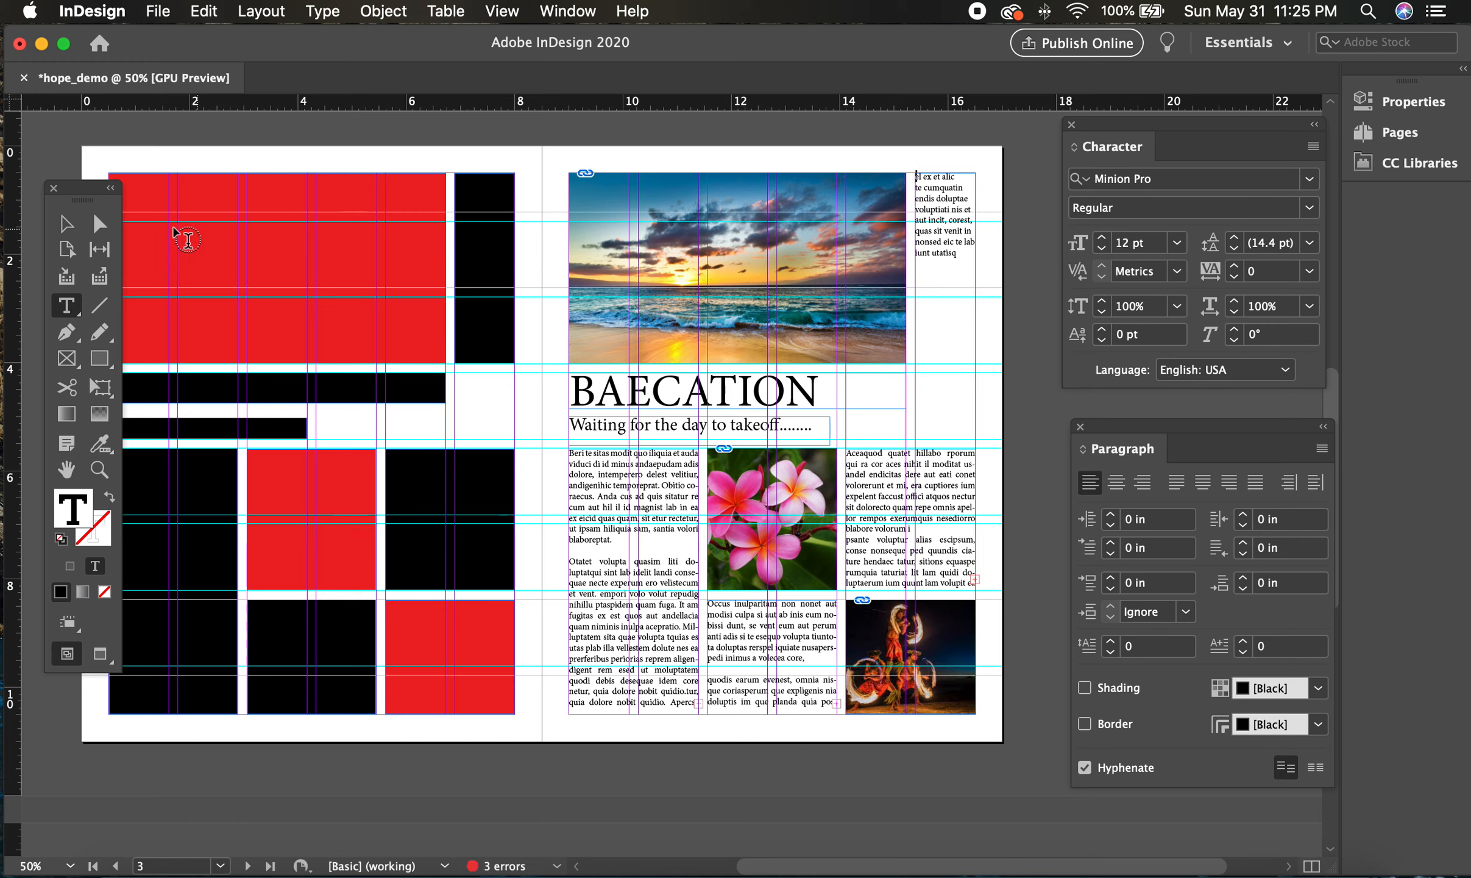
click(69, 227)
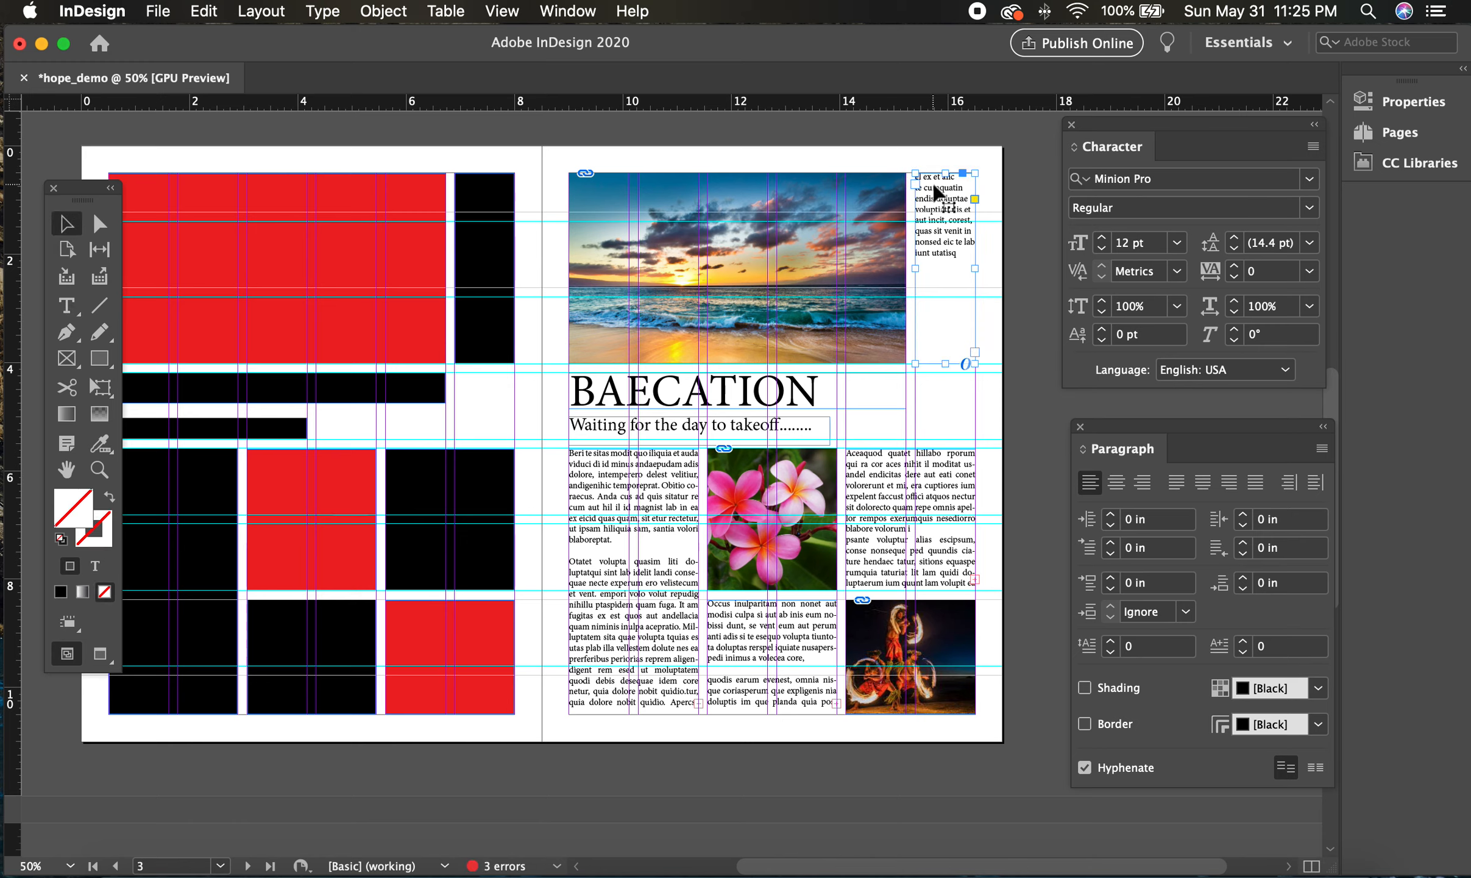
key(t)
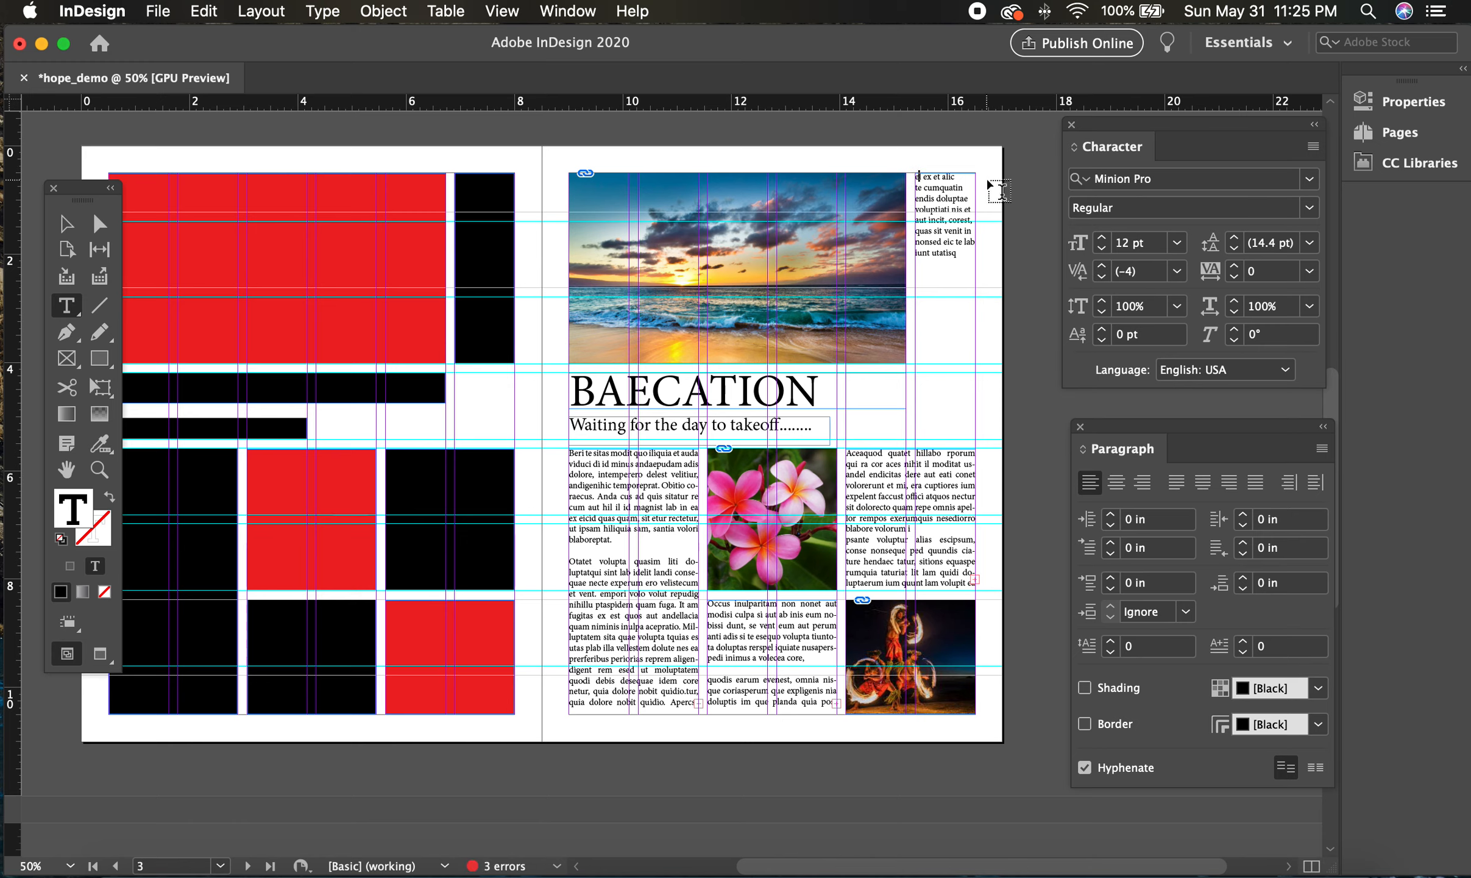
Insert five blank lines above the placeholder text beside the sunset photo and deselect its frame.
key(Return)
key(Return)
key(Return)
key(Return)
key(Return)
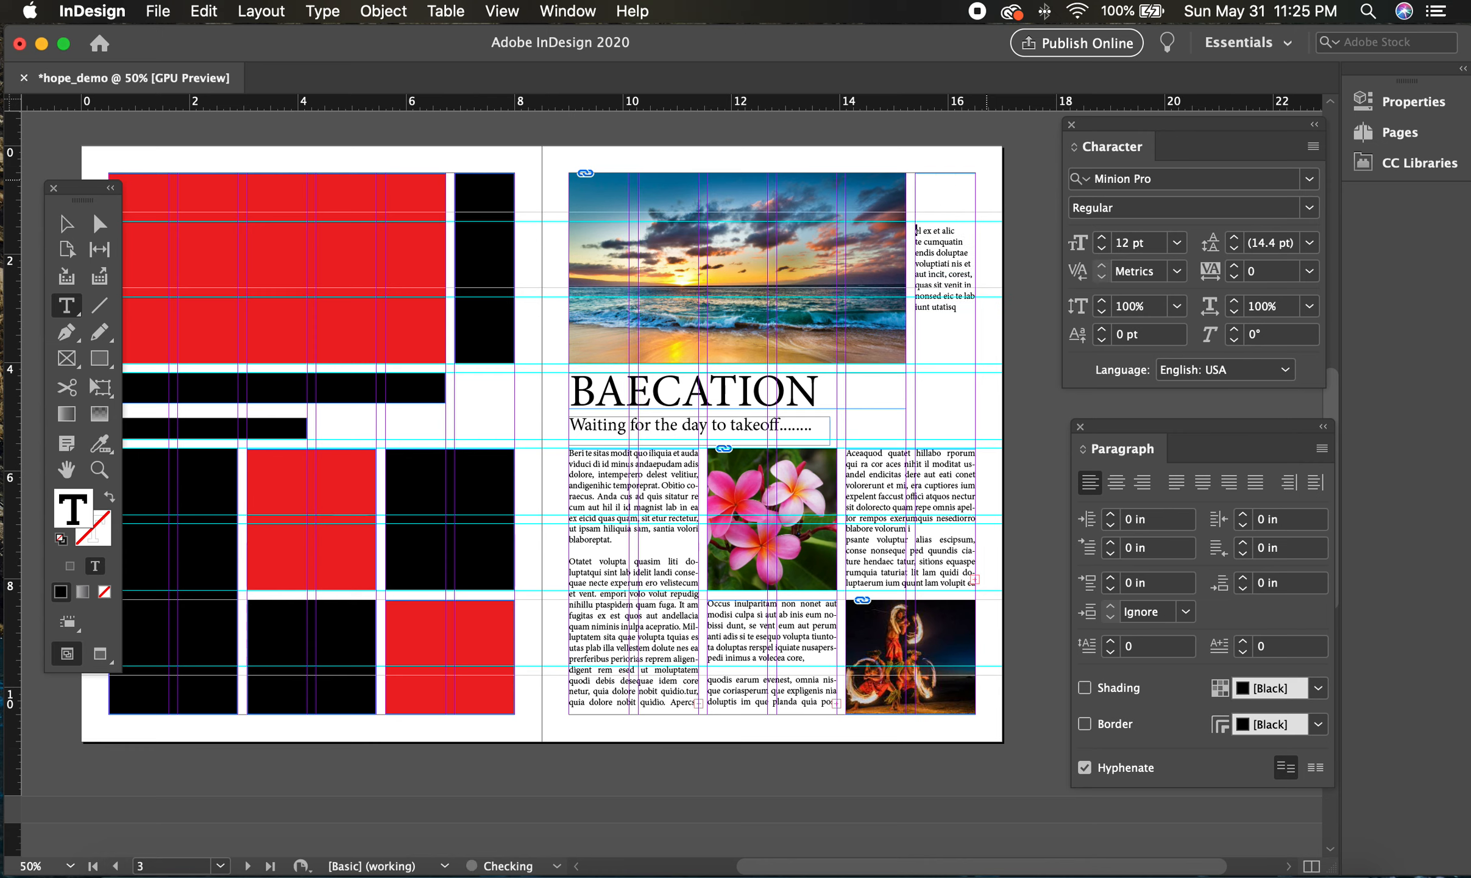
key(Escape)
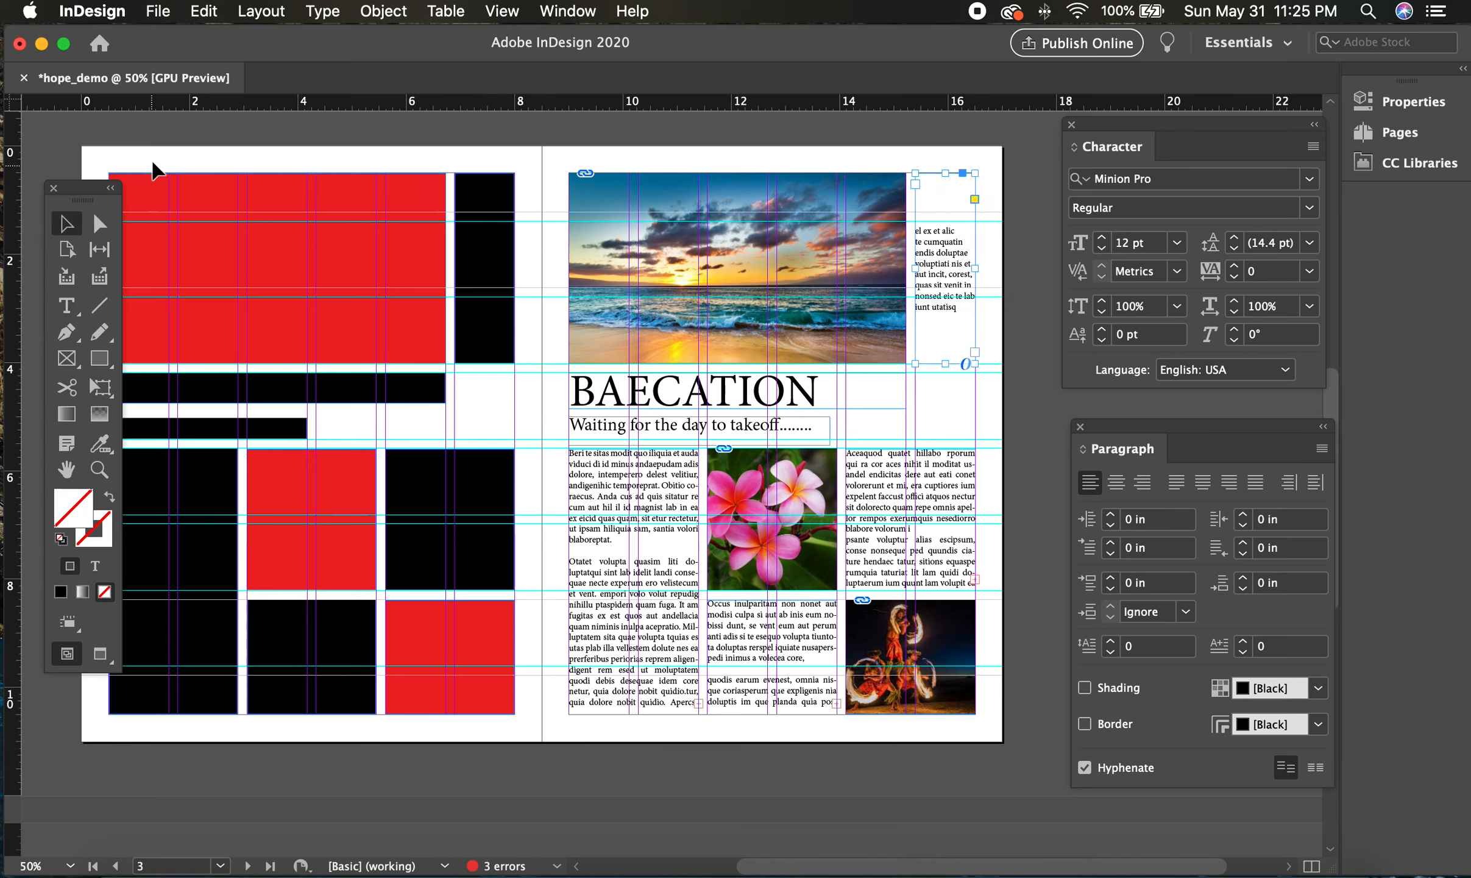
click(493, 169)
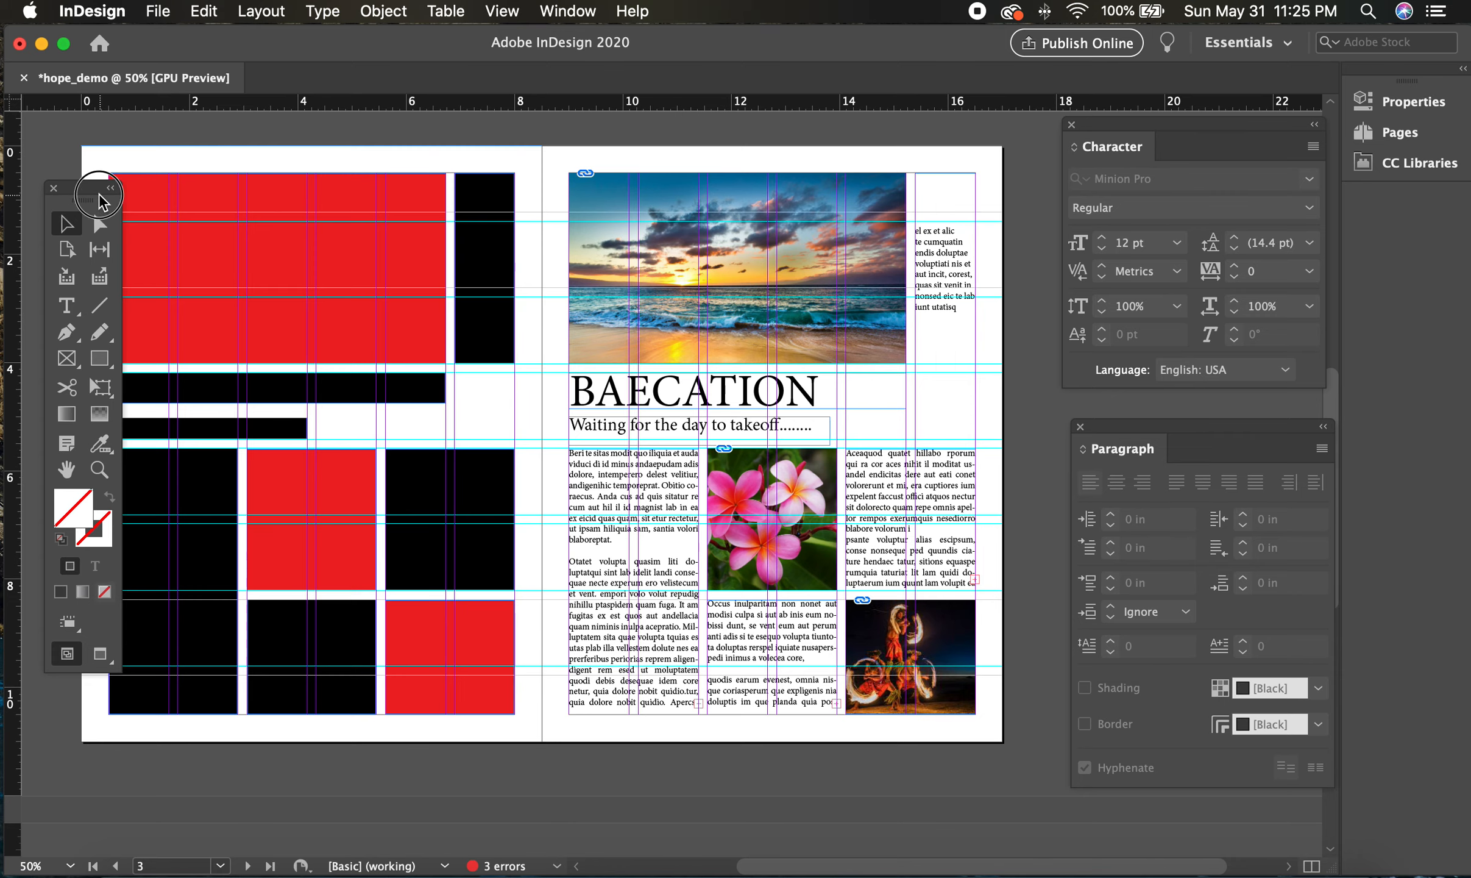
Move the floating Tools panel clear of the pages and bring the whole two-page spread into view.
drag(101, 200, 86, 169)
key(super+minus)
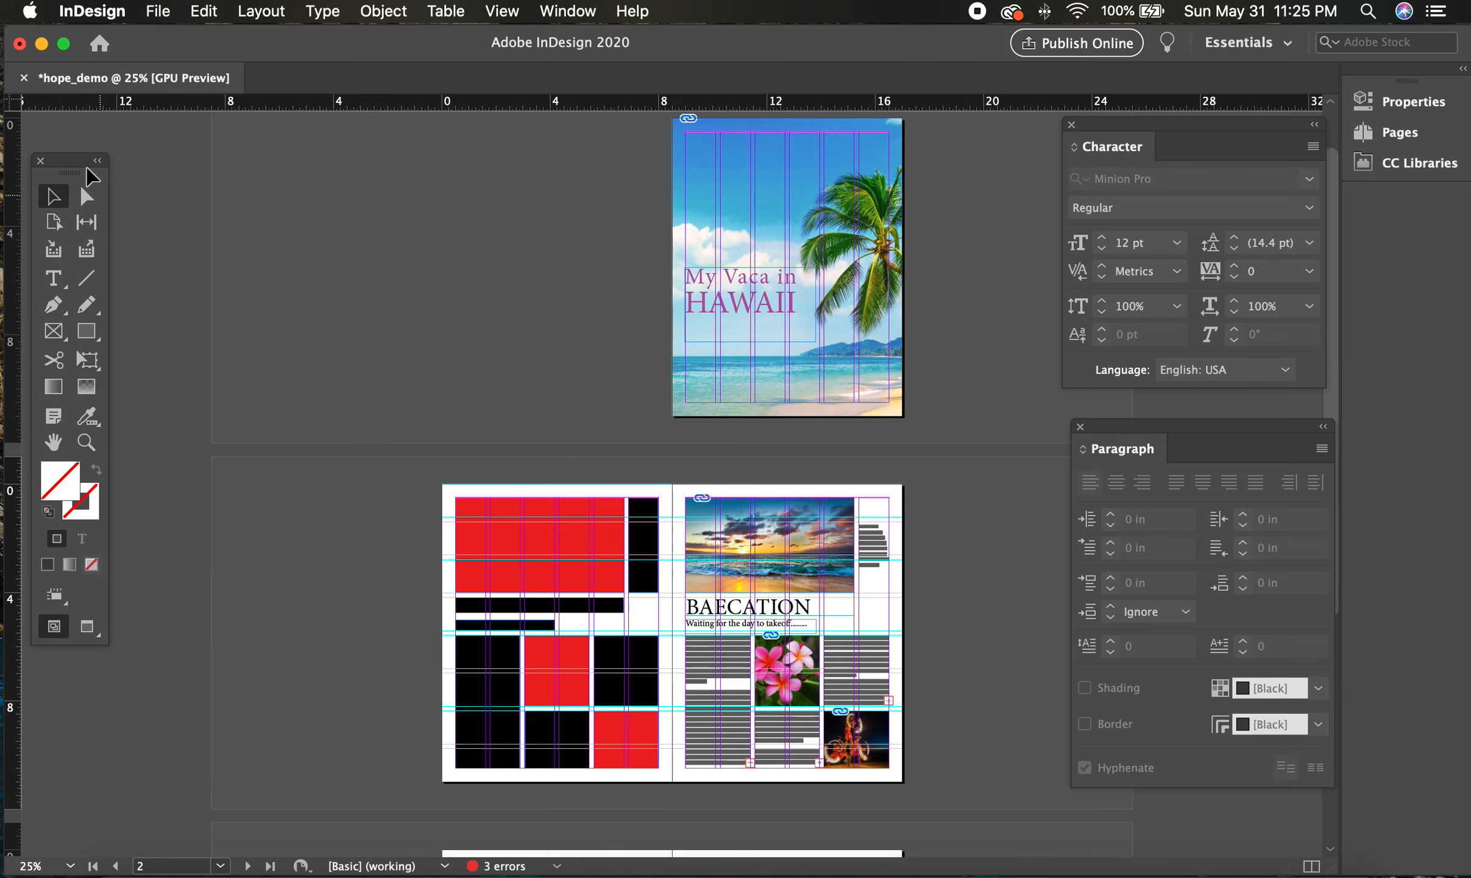
key(super+equal)
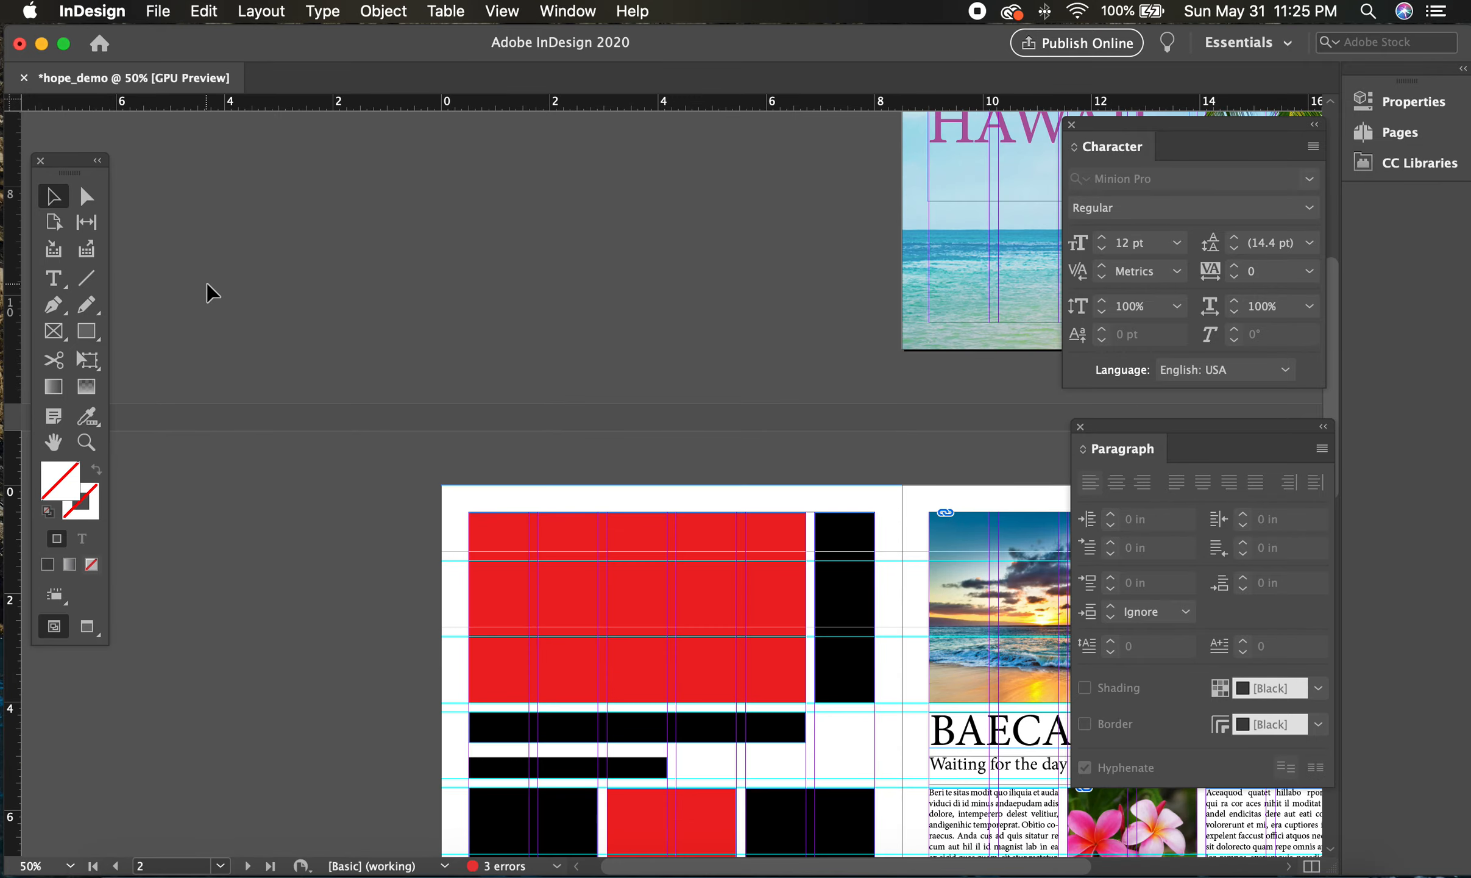
scroll(207, 293, right, 5)
scroll(207, 292, down, 3)
scroll(208, 293, down, 5)
scroll(207, 293, right, 2)
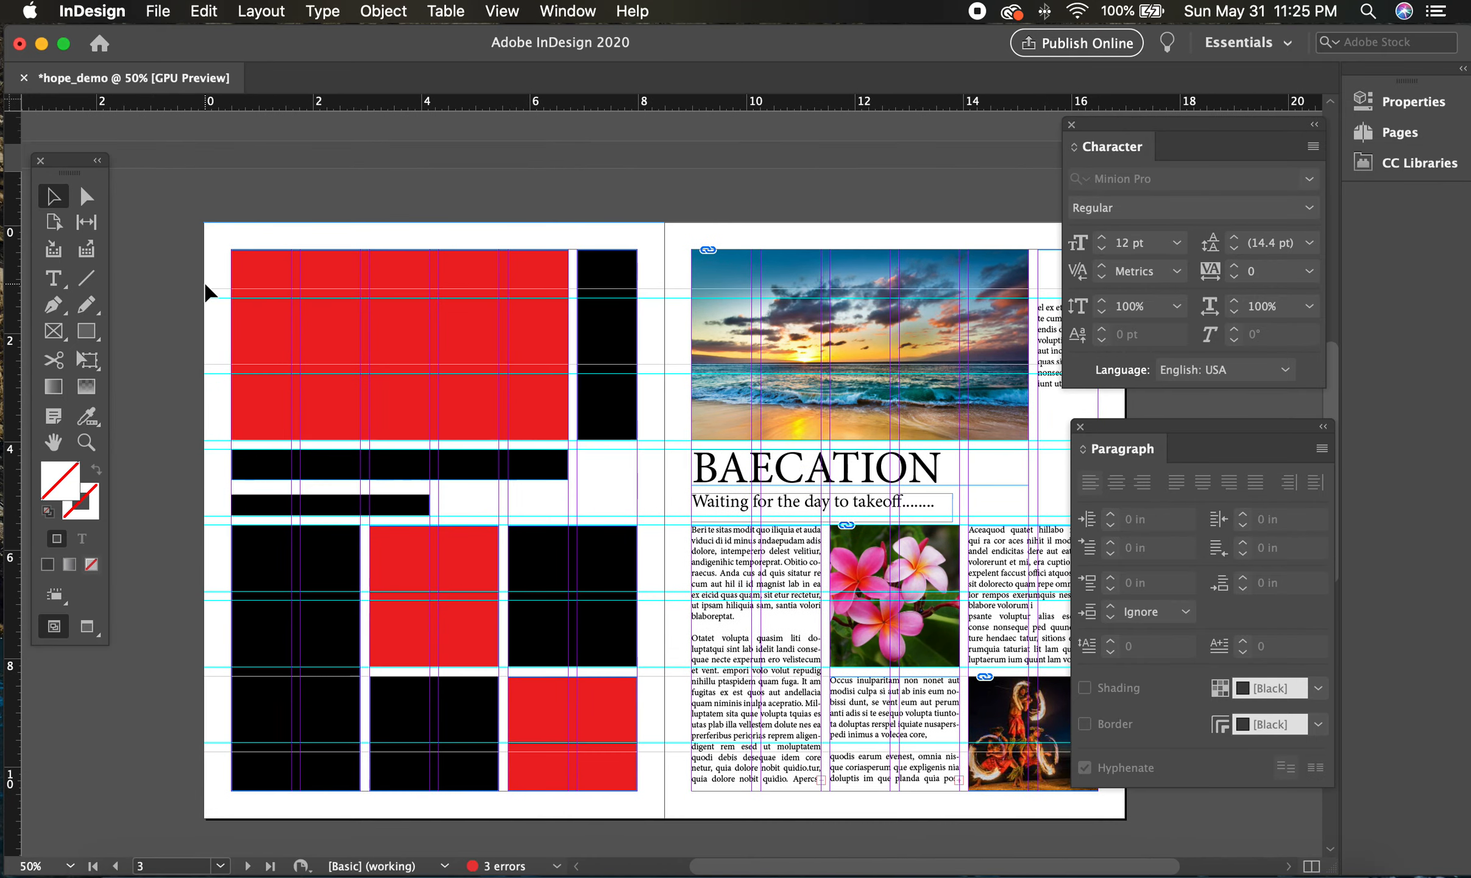
scroll(210, 292, right, 2)
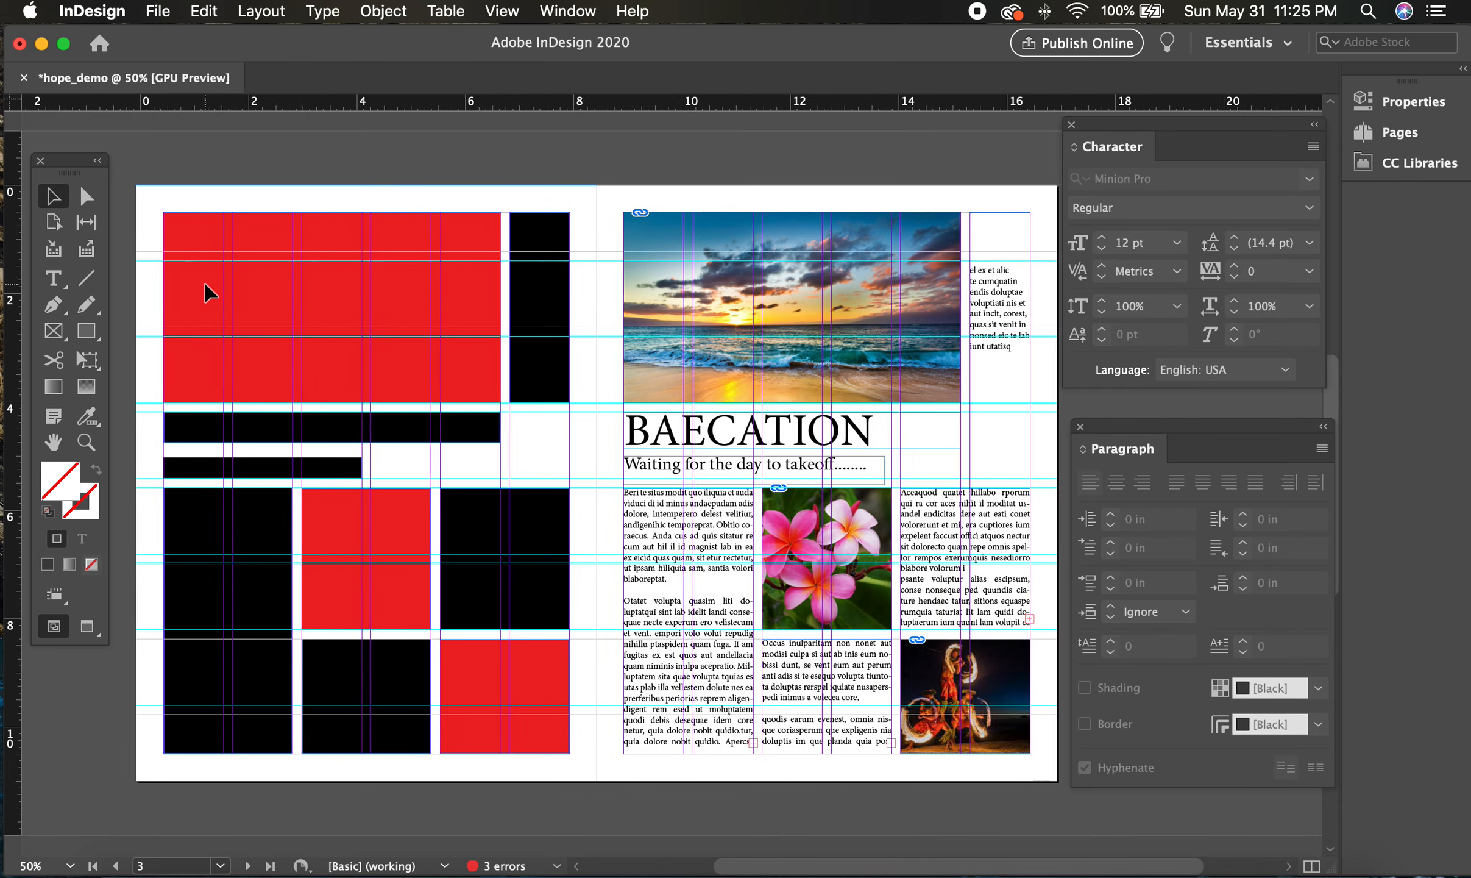
scroll(211, 292, down, 1)
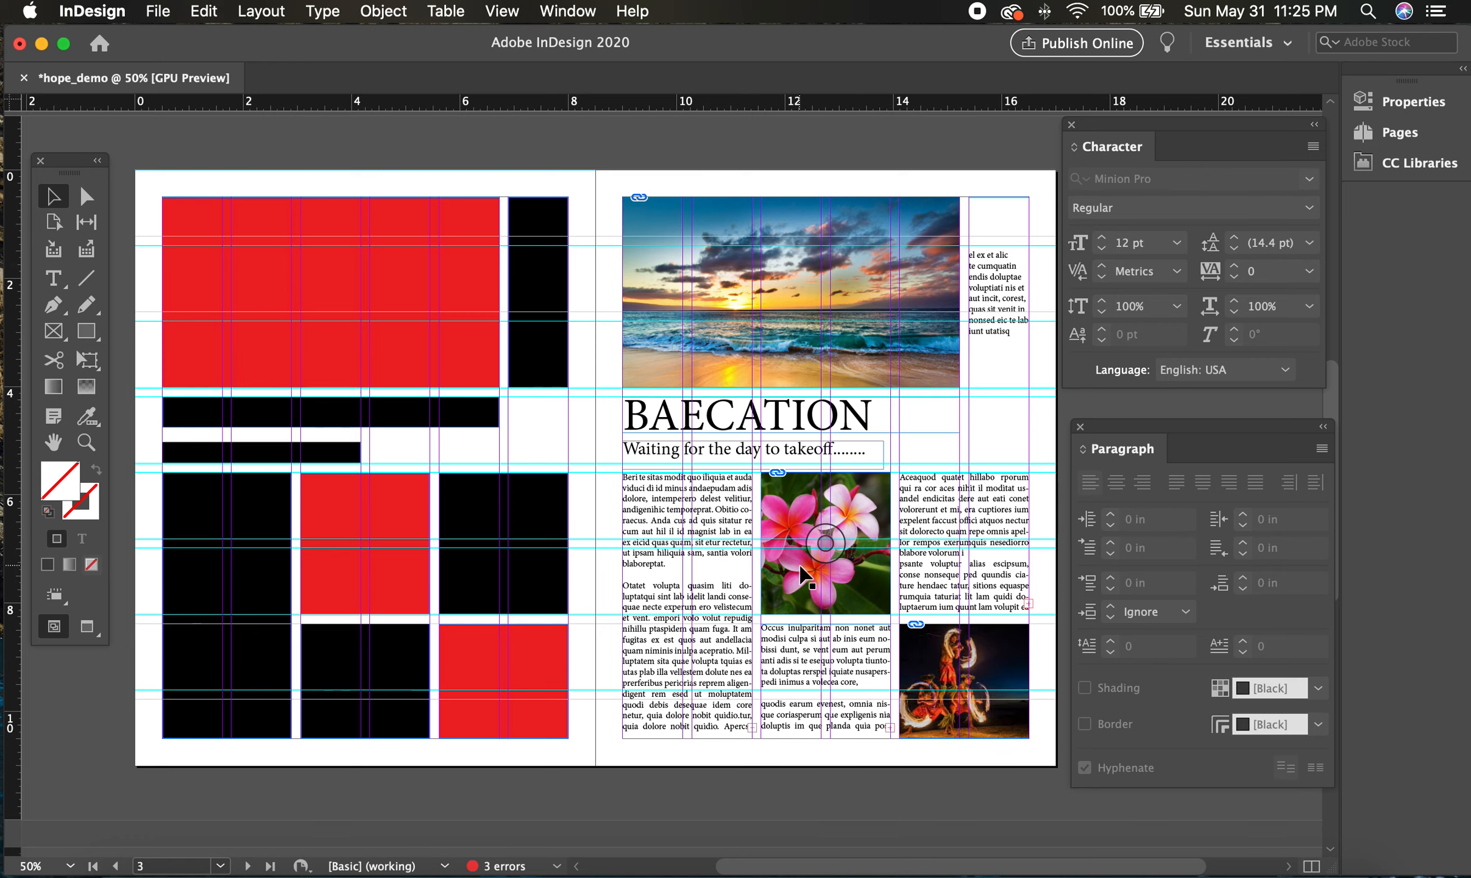
scroll(769, 587, right, 3)
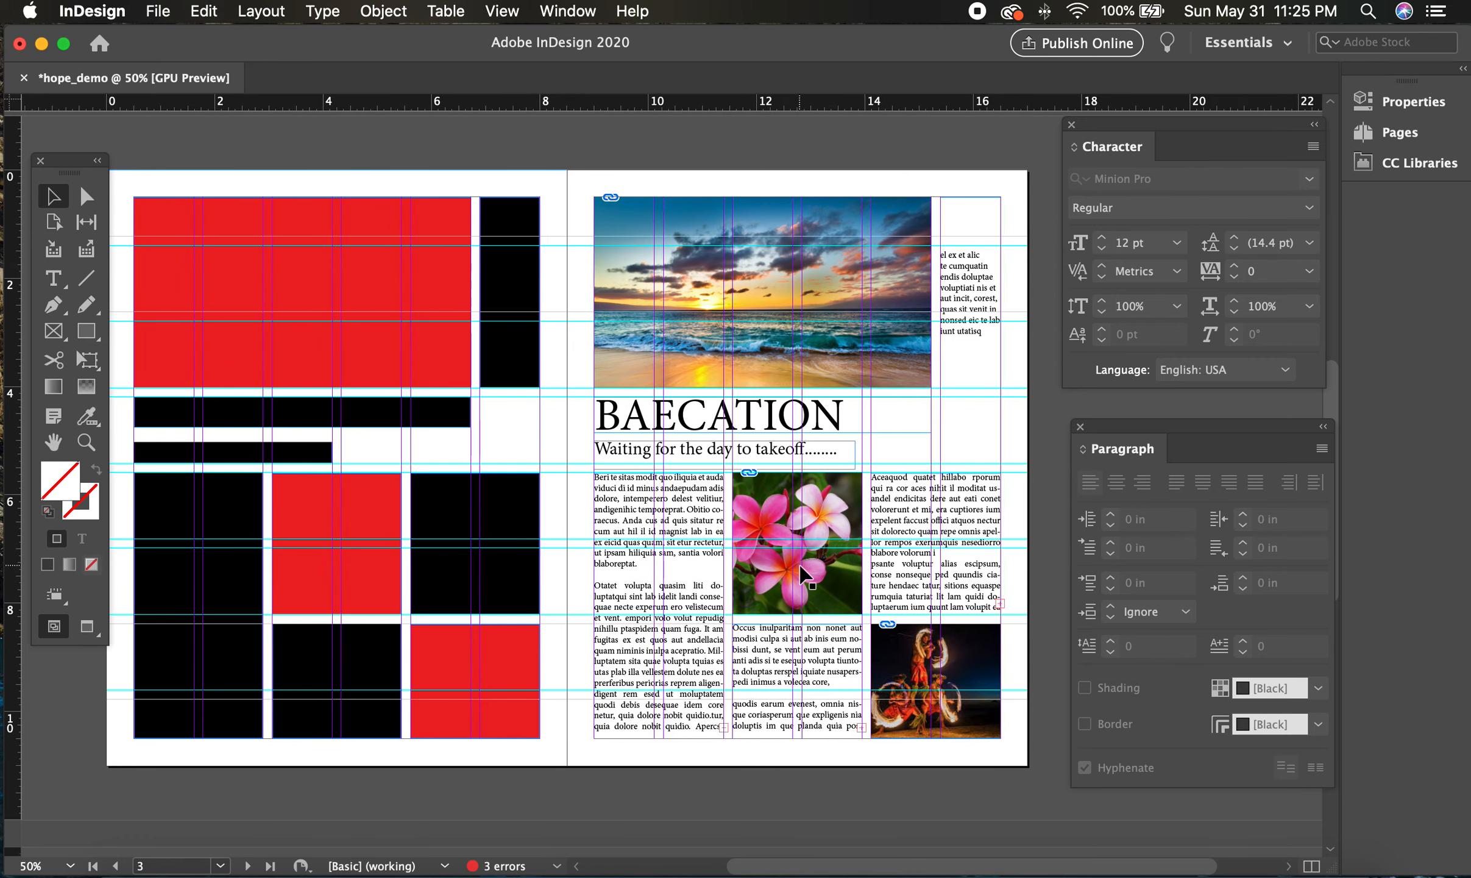
scroll(872, 399, left, 1)
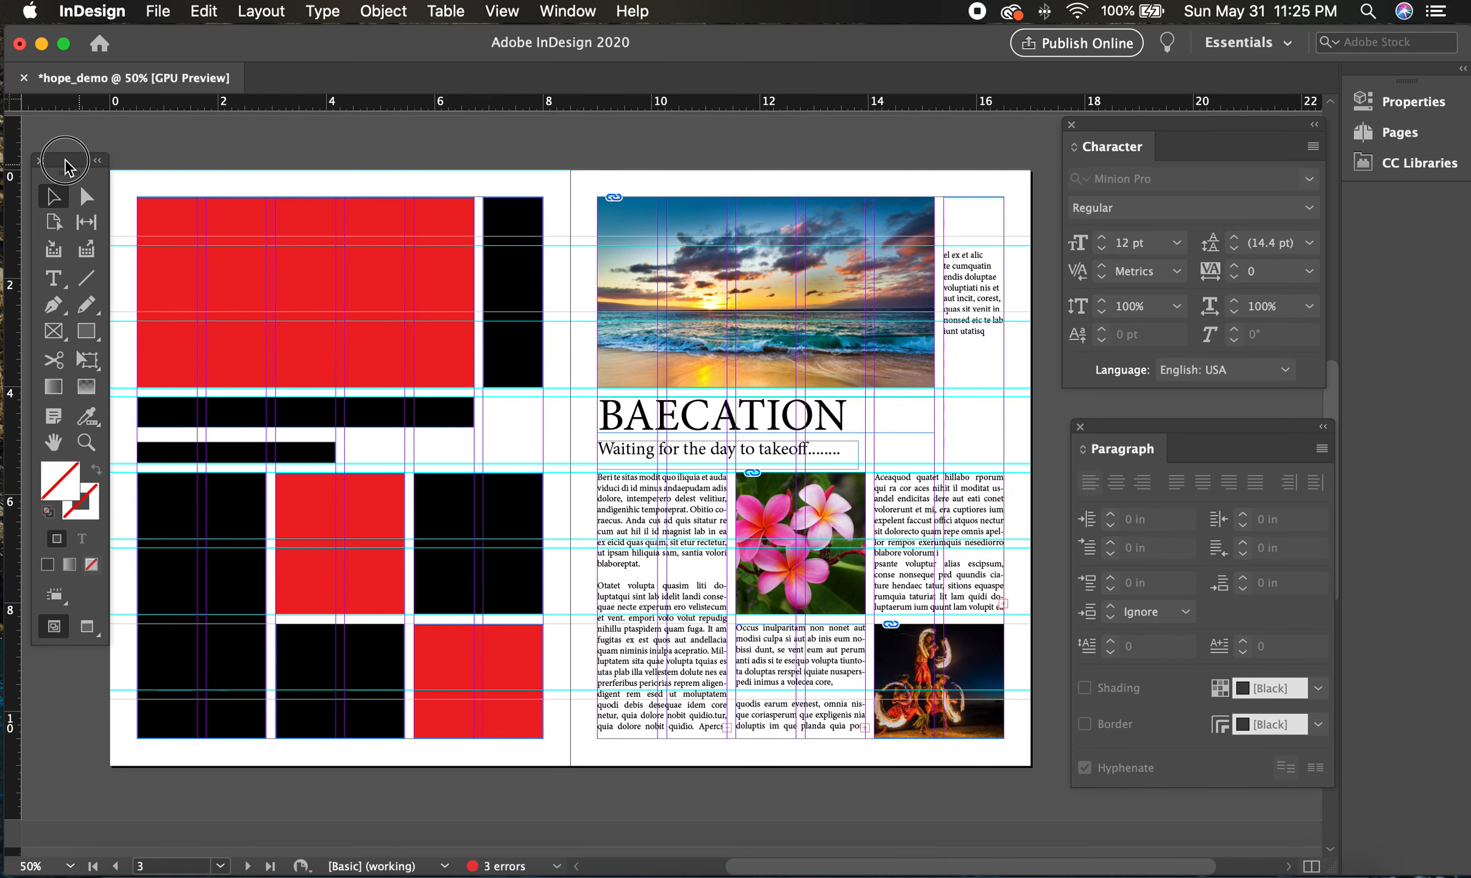
drag(72, 160, 66, 159)
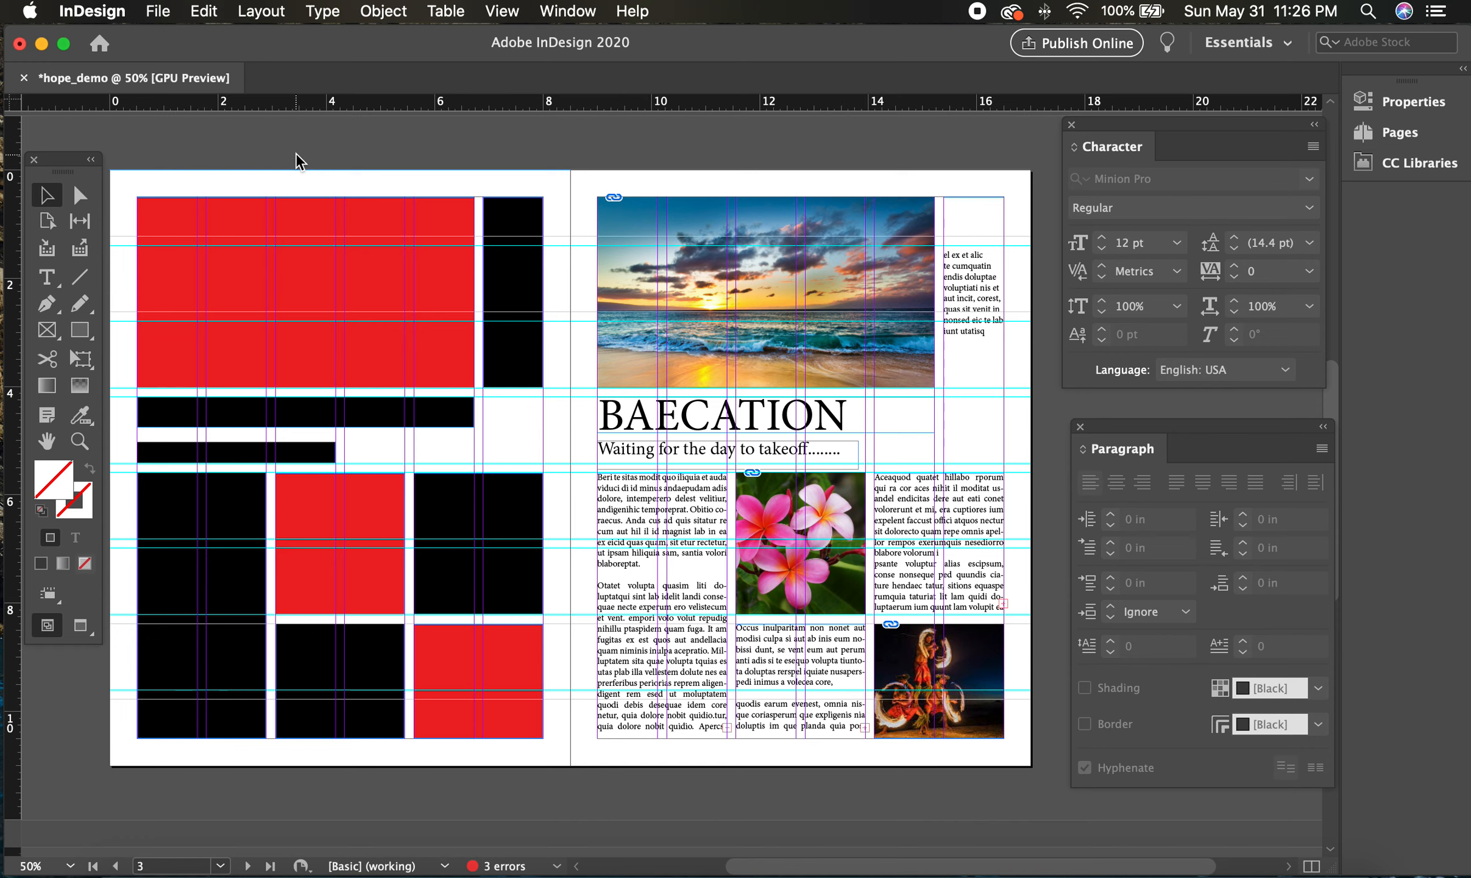
Preview the spread without guides and frame edges, and return to the normal view.
key(w)
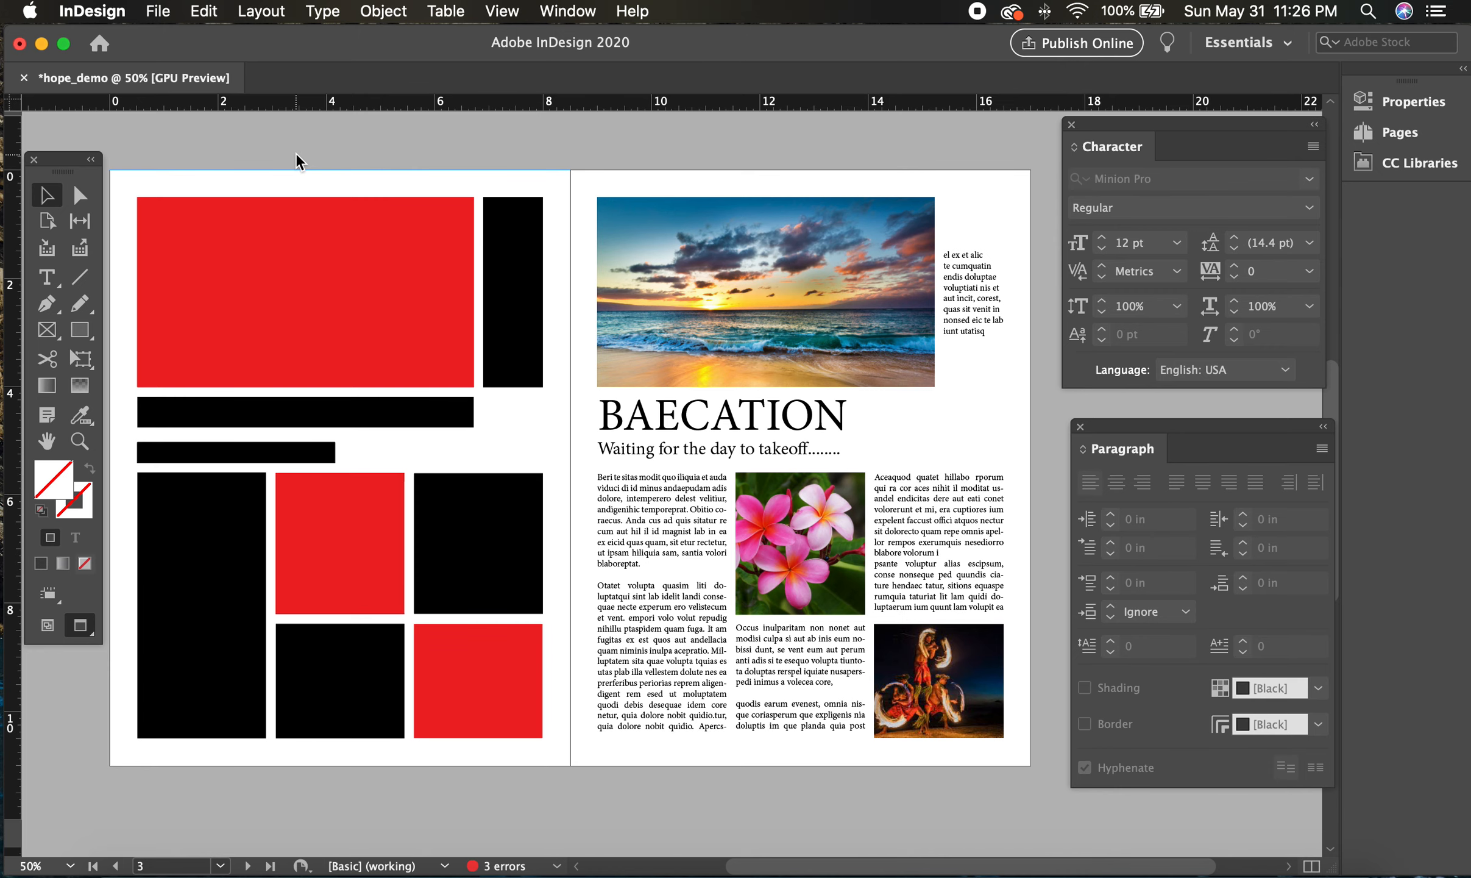
click(297, 154)
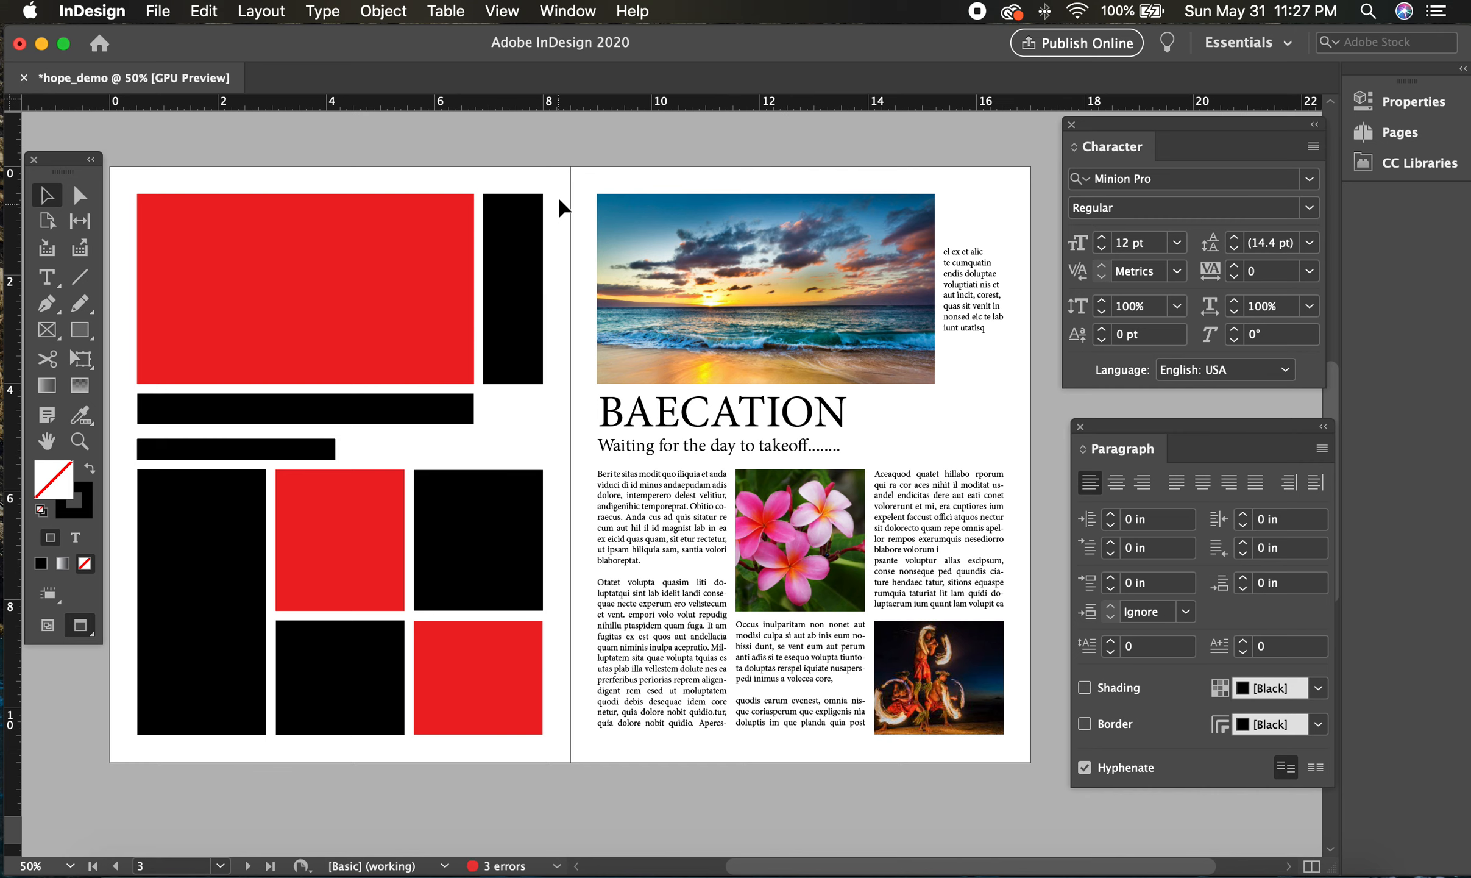
click(593, 161)
key(w)
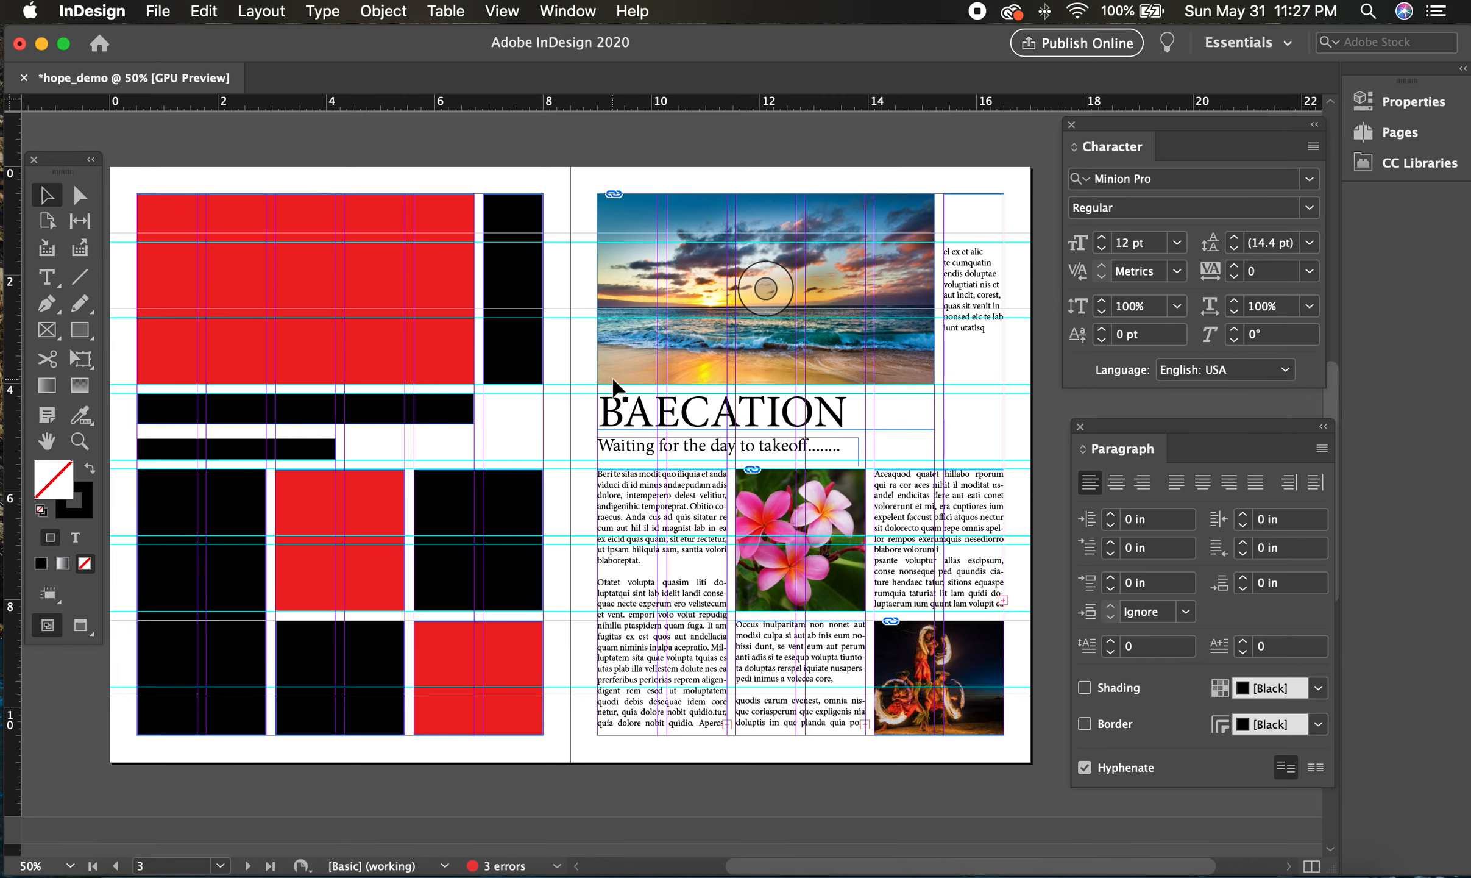
Toggle the guides off and on repeatedly to compare the layout, leaving them shown.
key(super+semicolon)
key(super+semicolon)
key(super+semicolon)
key(super+semicolon)
key(super+semicolon)
key(super+semicolon)
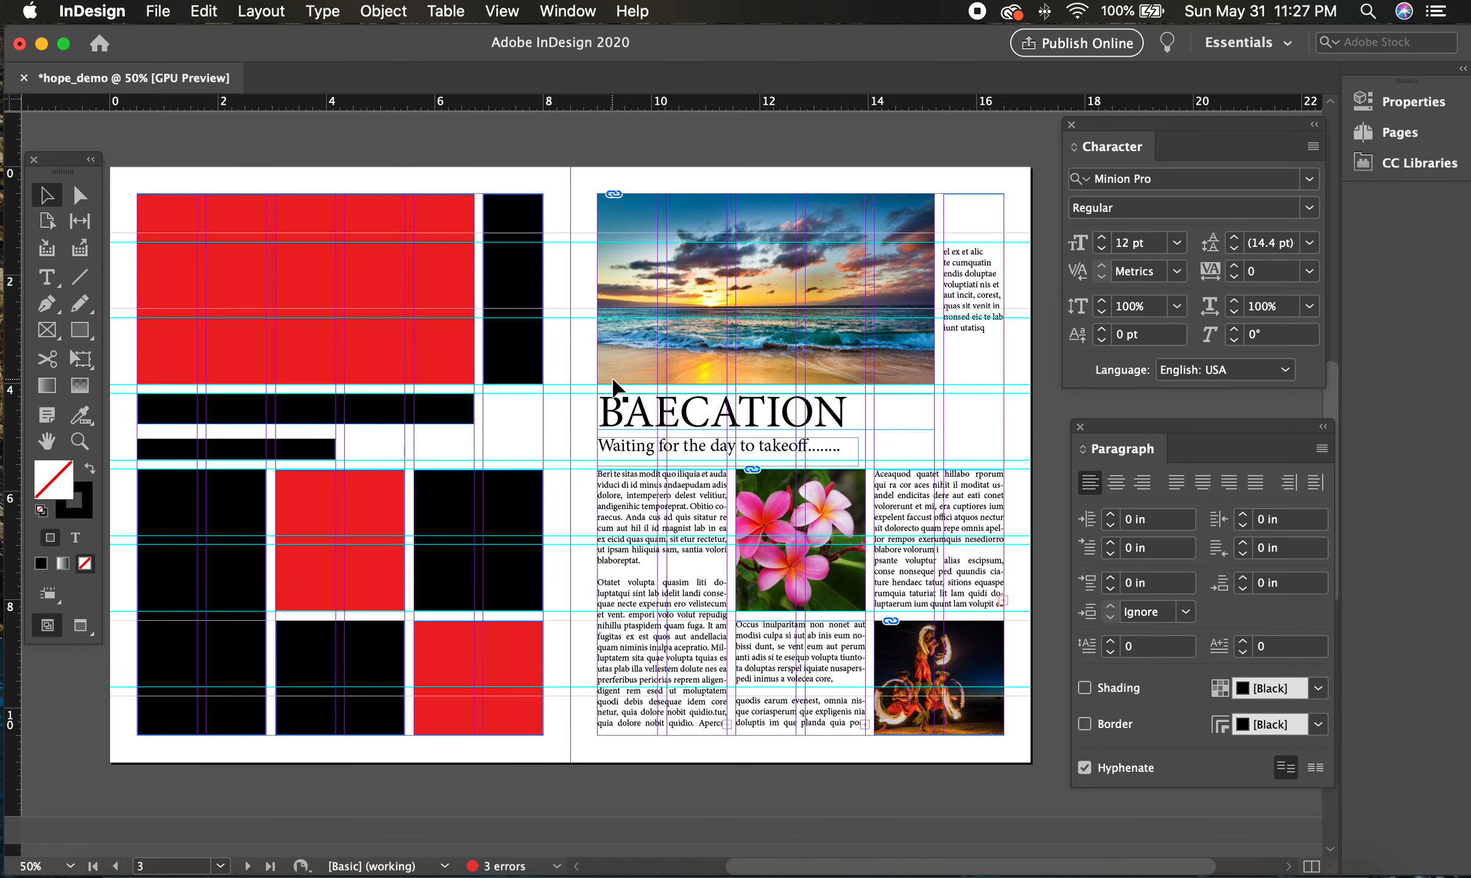
key(super+semicolon)
key(super+semicolon)
key(super+semicolon)
key(super+semicolon)
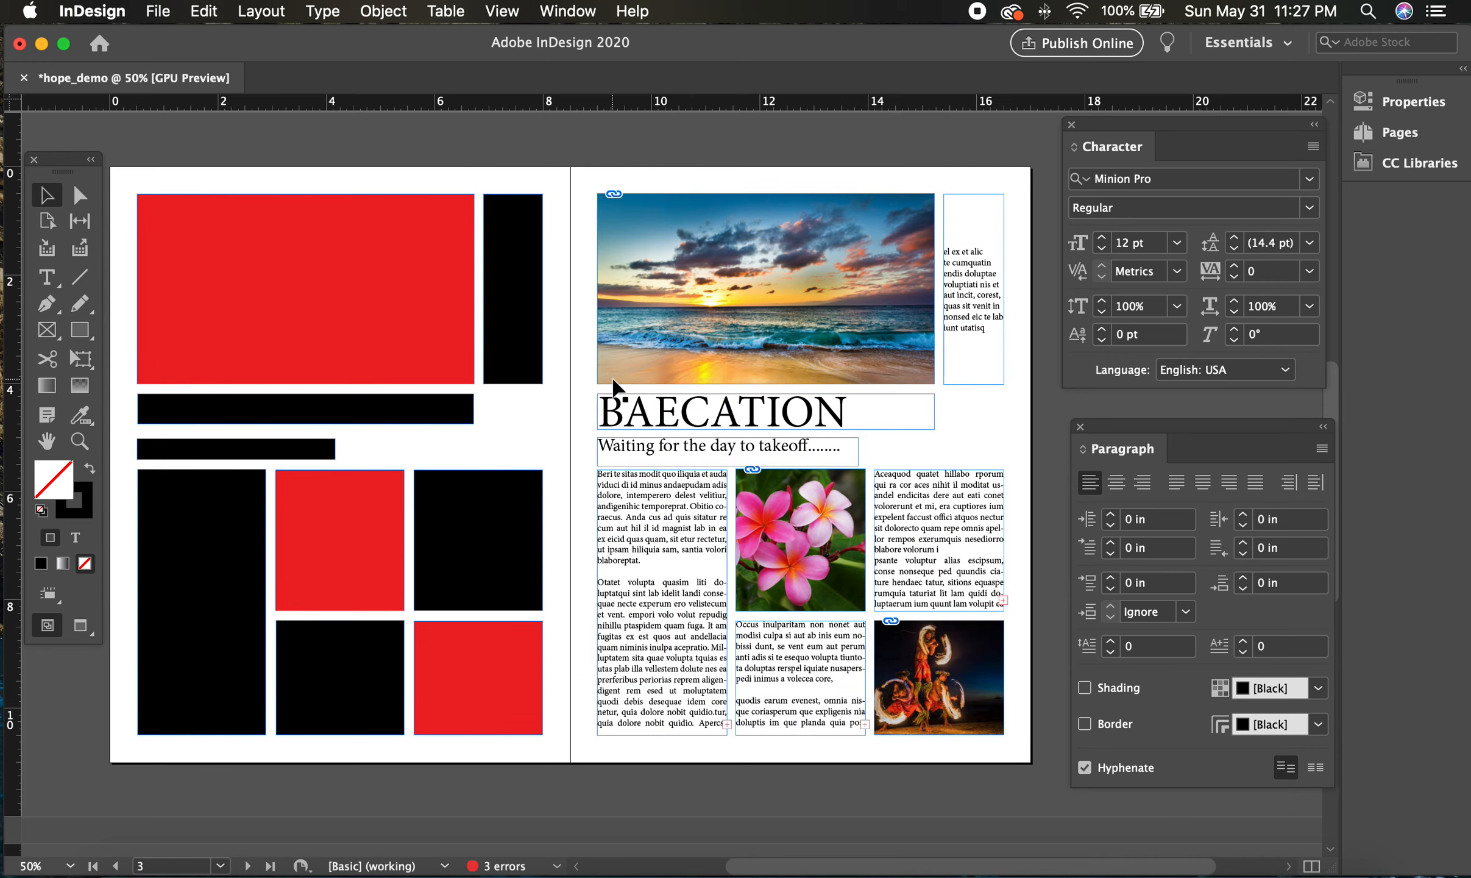
key(super+semicolon)
key(super+semicolon)
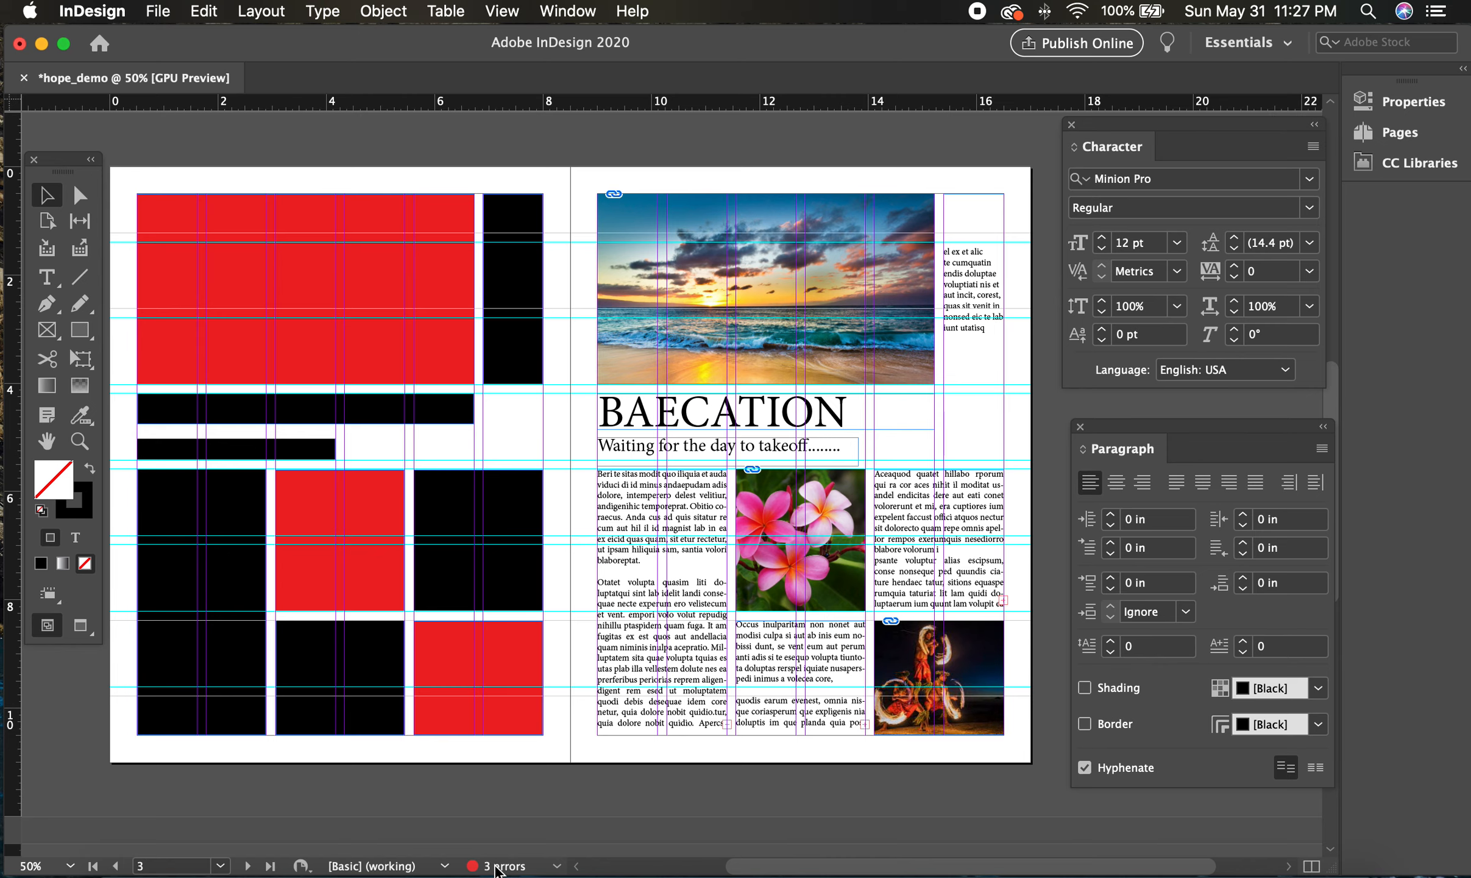
Open the Preflight error list, move it off the BAECATION page, and expand the overset text errors.
double_click(499, 865)
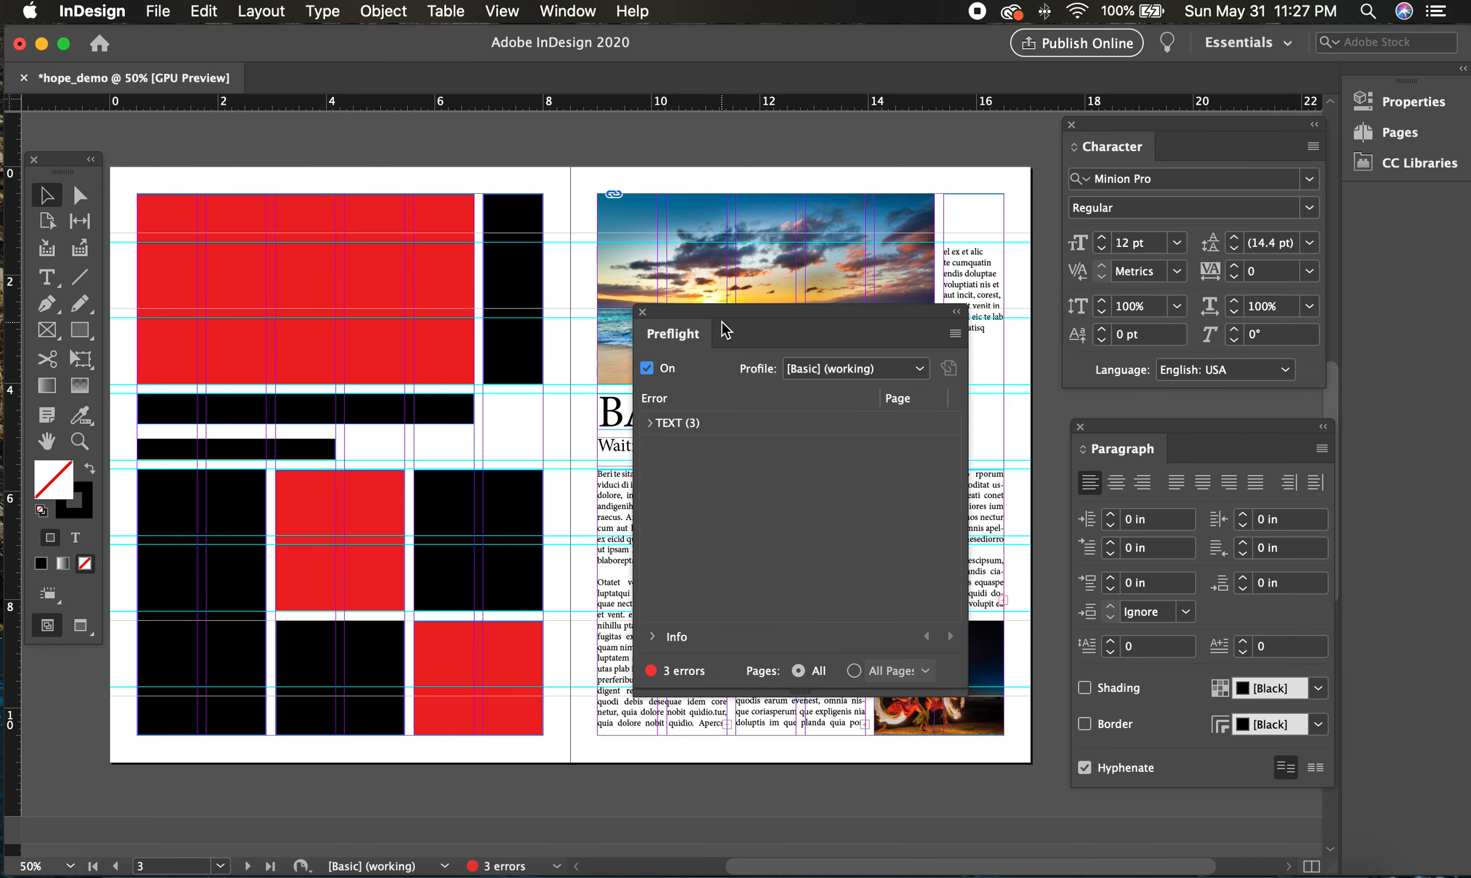
drag(725, 329, 348, 251)
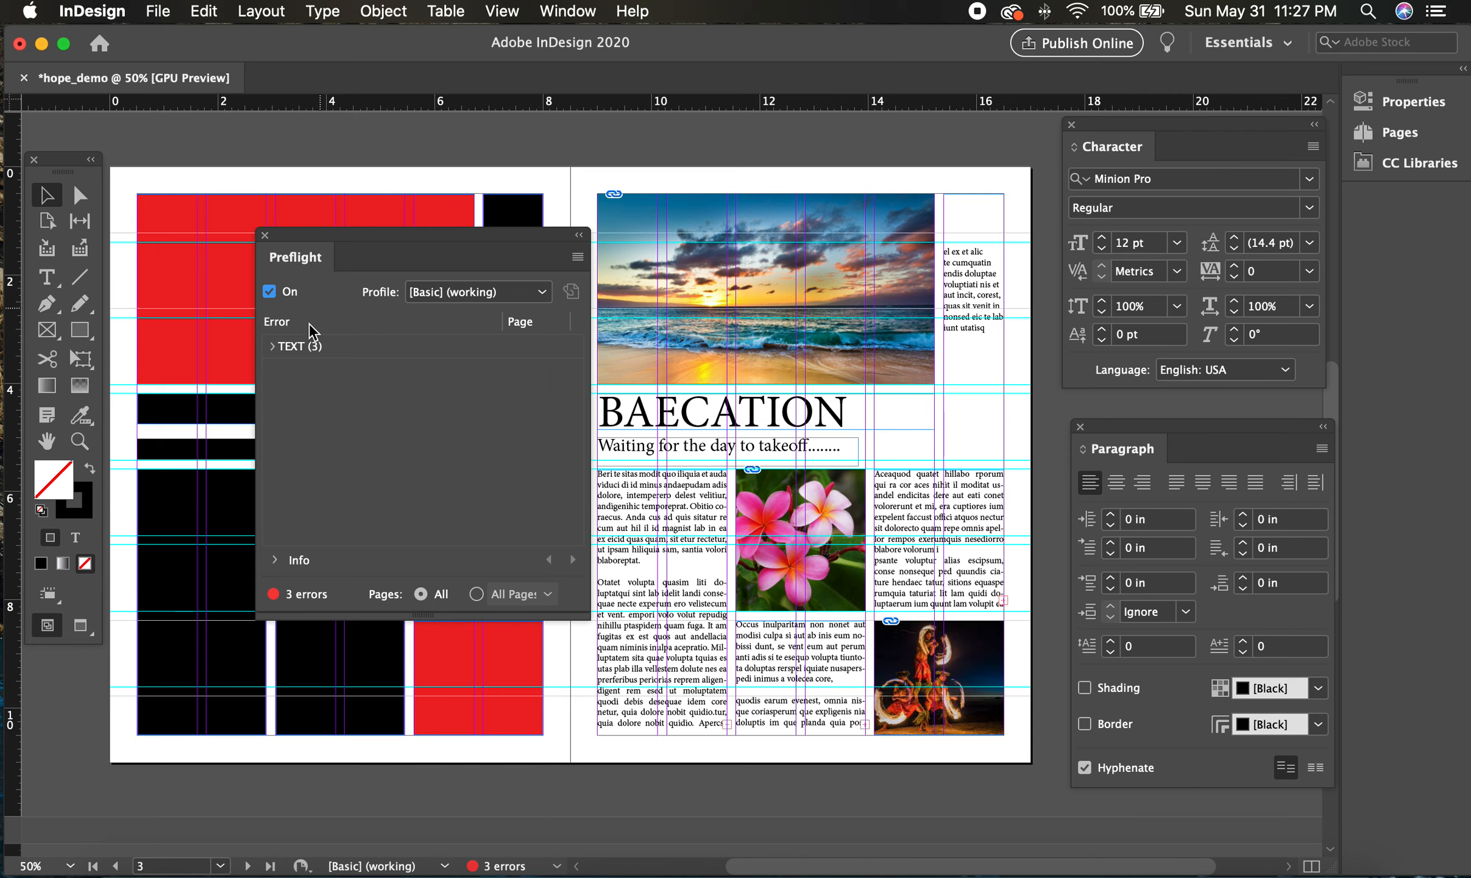
click(271, 346)
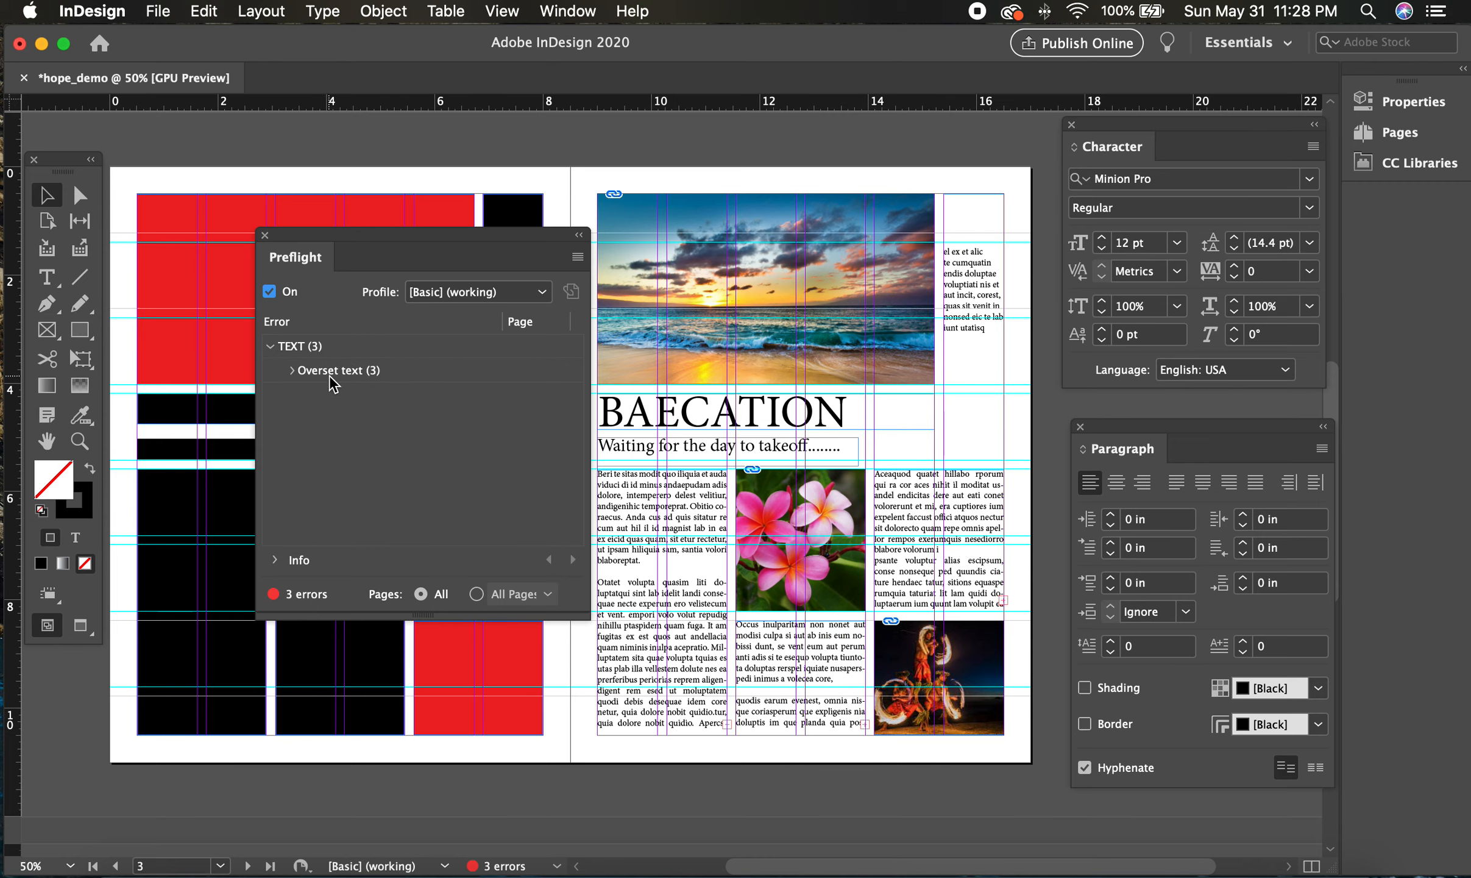
click(291, 371)
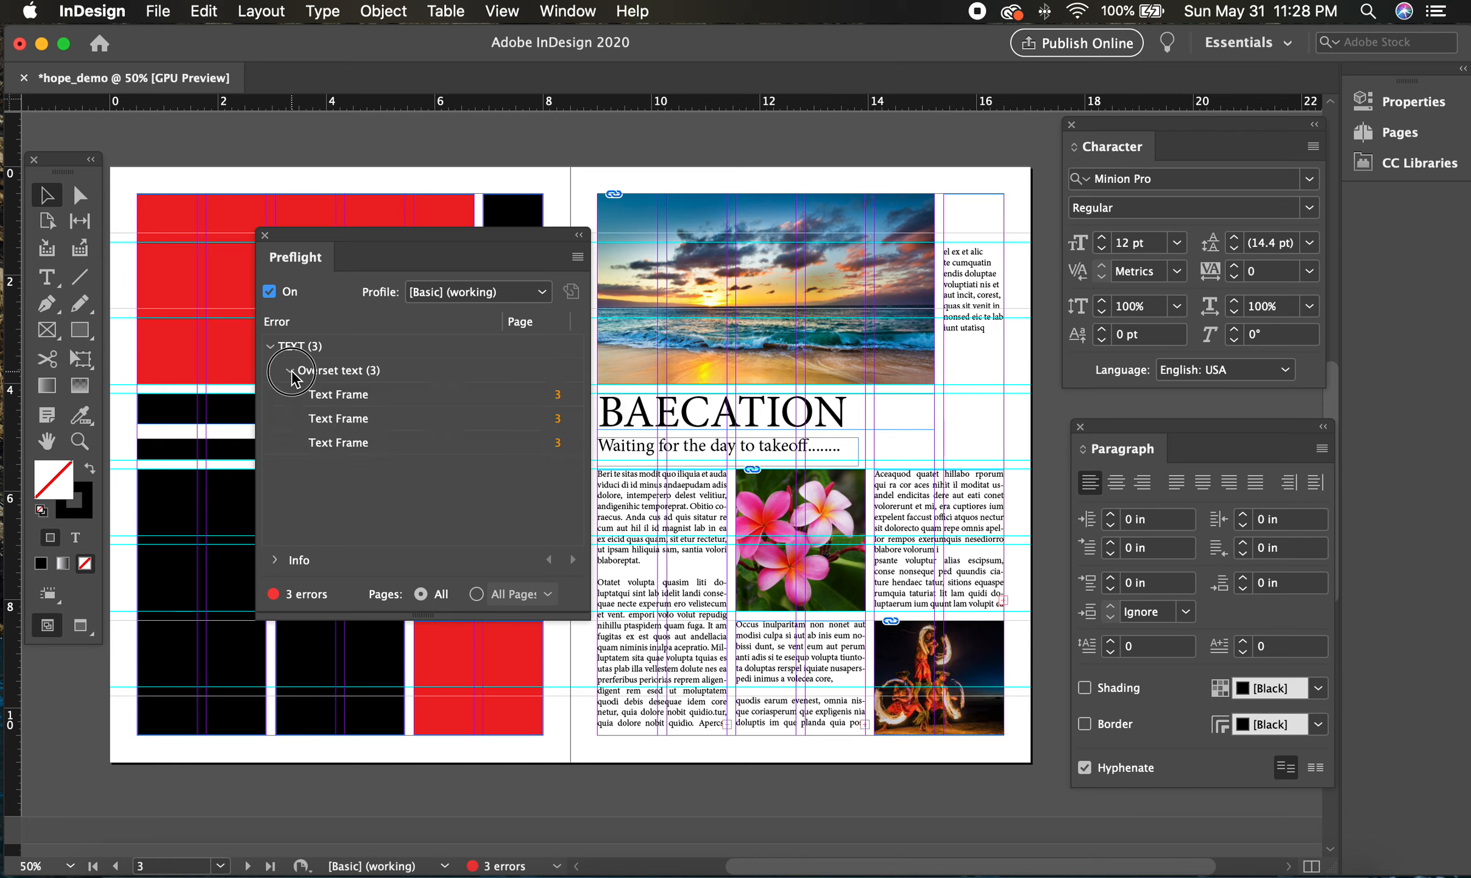
Go through the text frames listed under the overset text errors and jump to the first one on page 3.
click(357, 397)
click(356, 419)
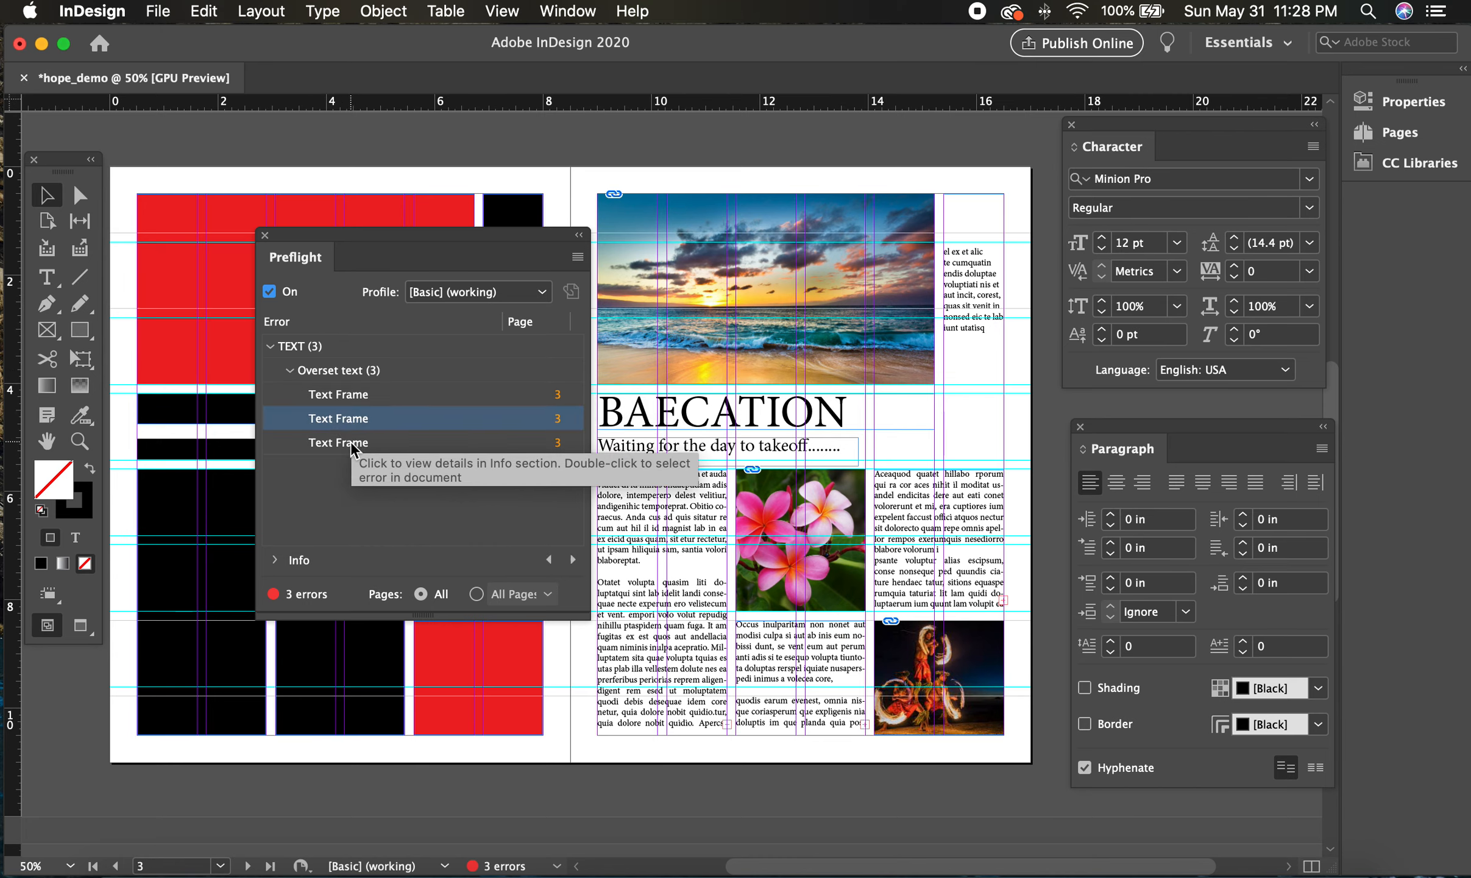
click(350, 445)
click(360, 419)
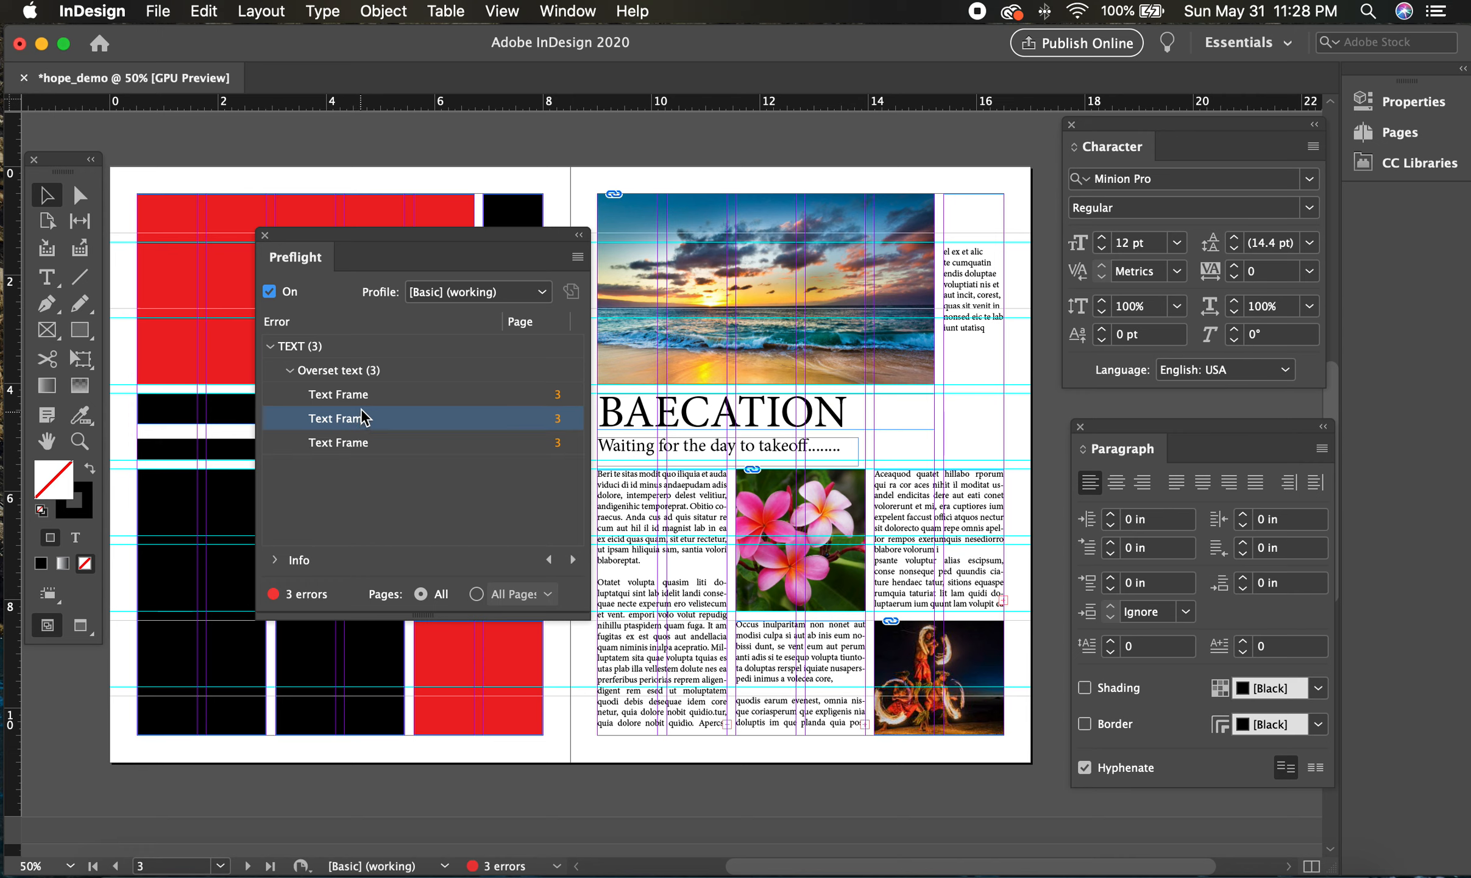
click(363, 399)
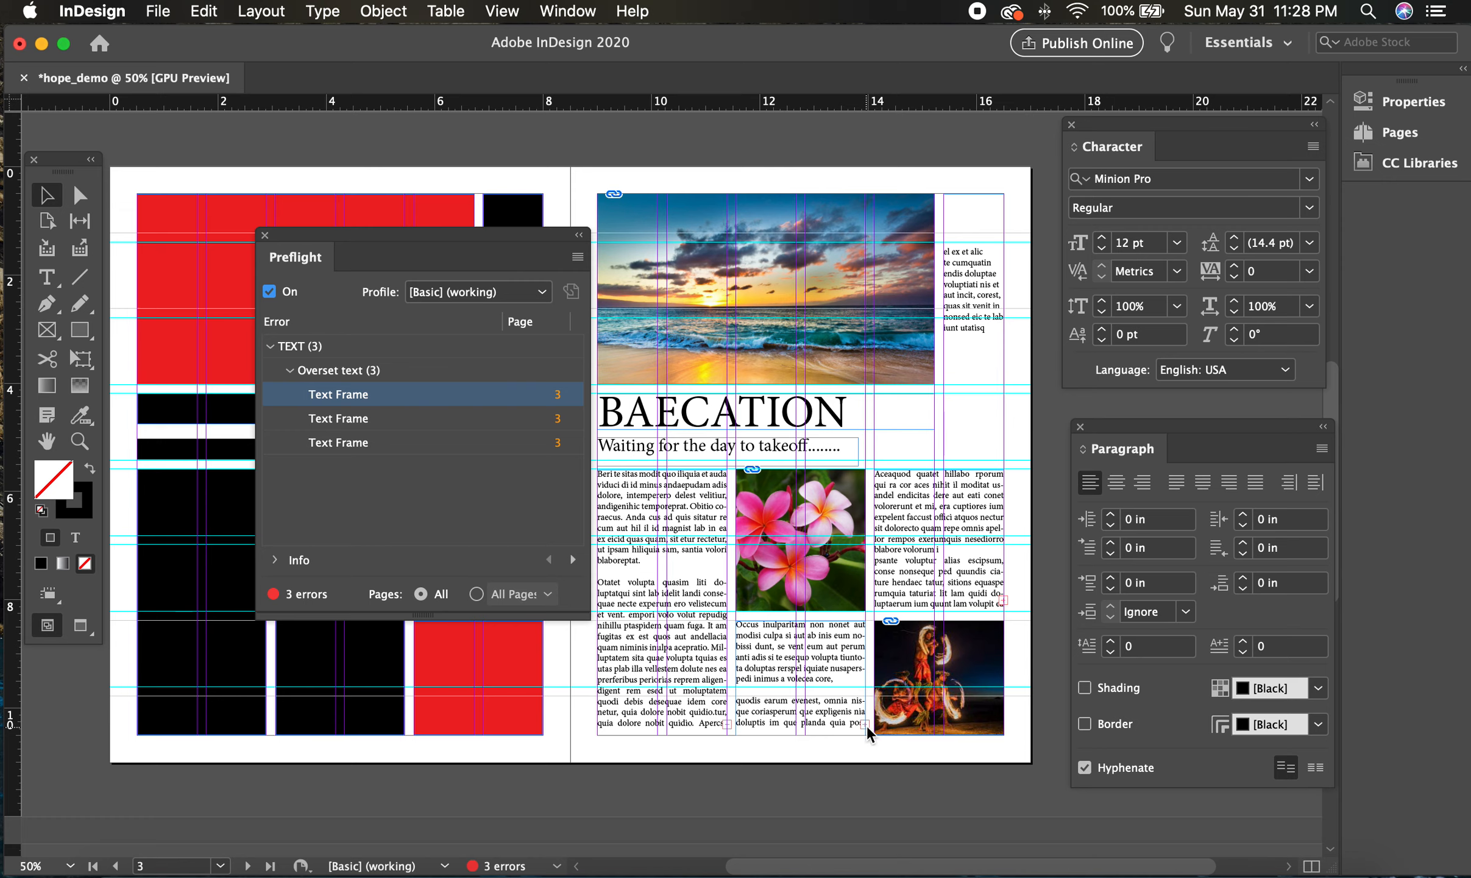
click(353, 396)
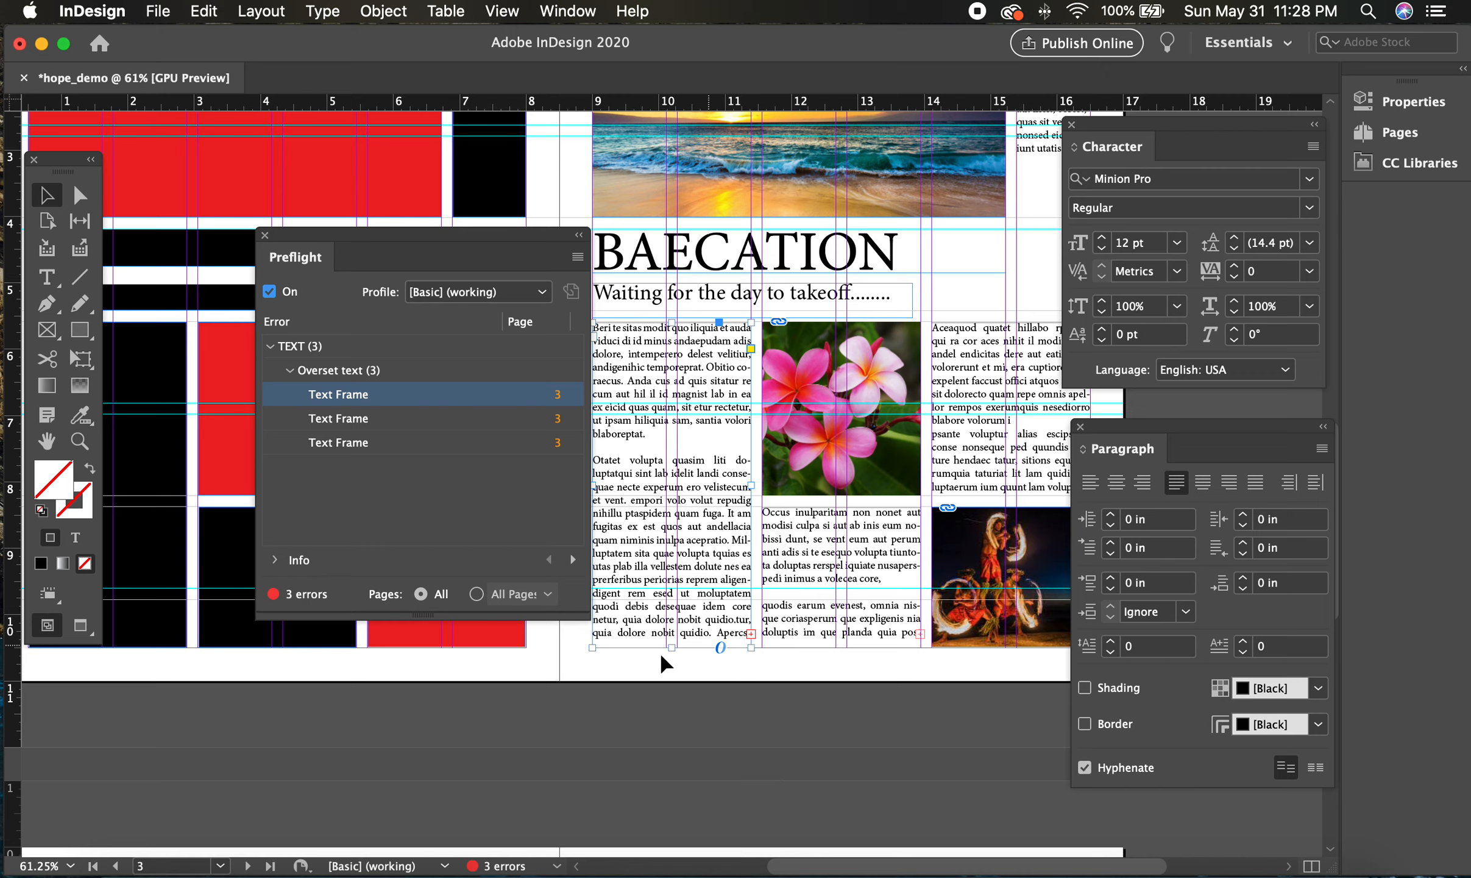
Extend the first body column's frame and the text frame under the flower photo past the bottom margin to reveal their overset text.
drag(672, 647, 674, 713)
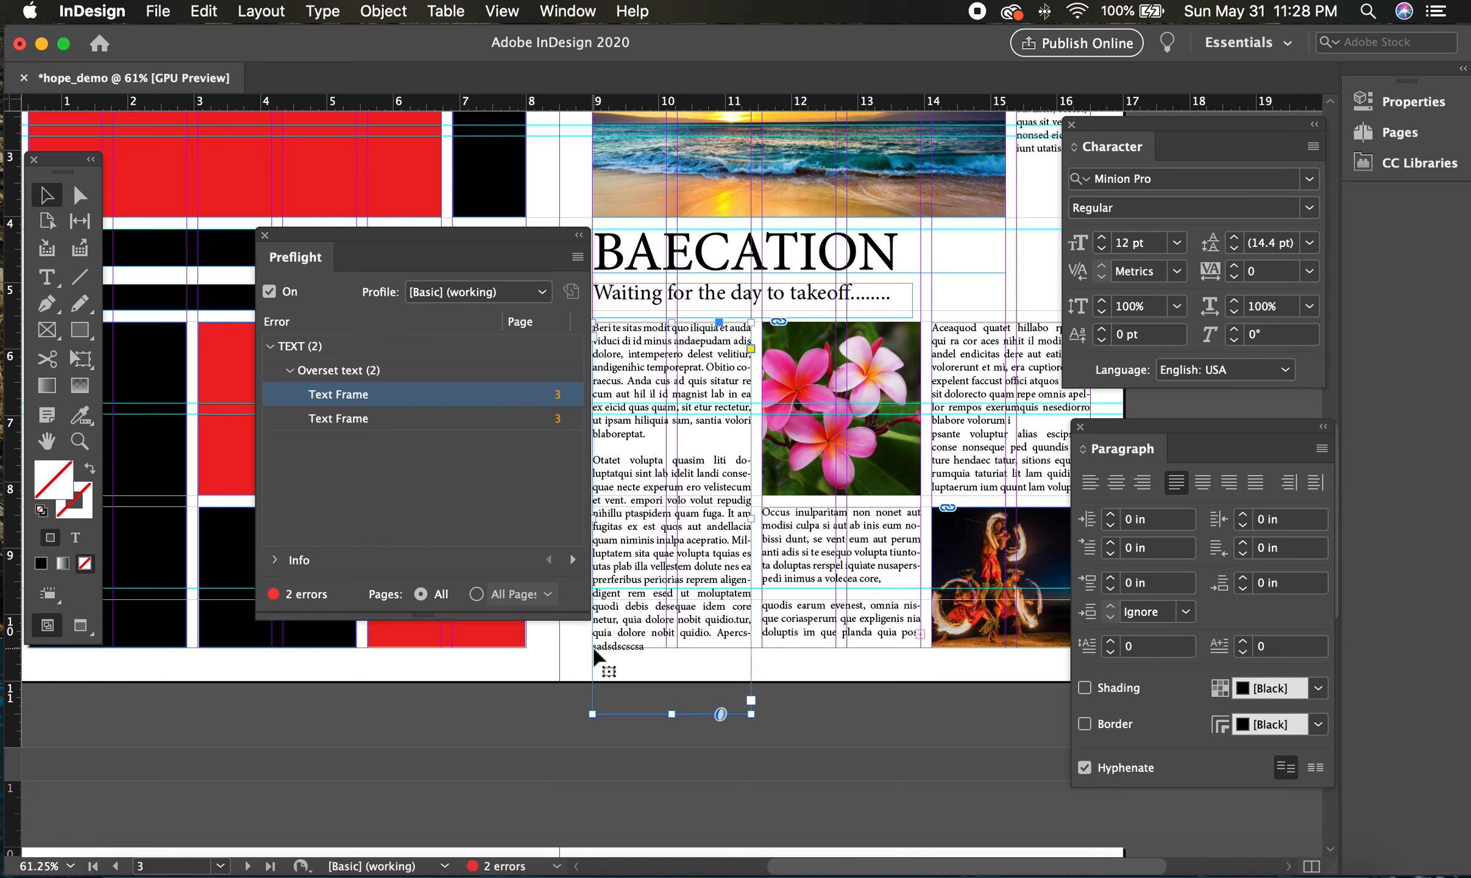
drag(671, 711, 674, 689)
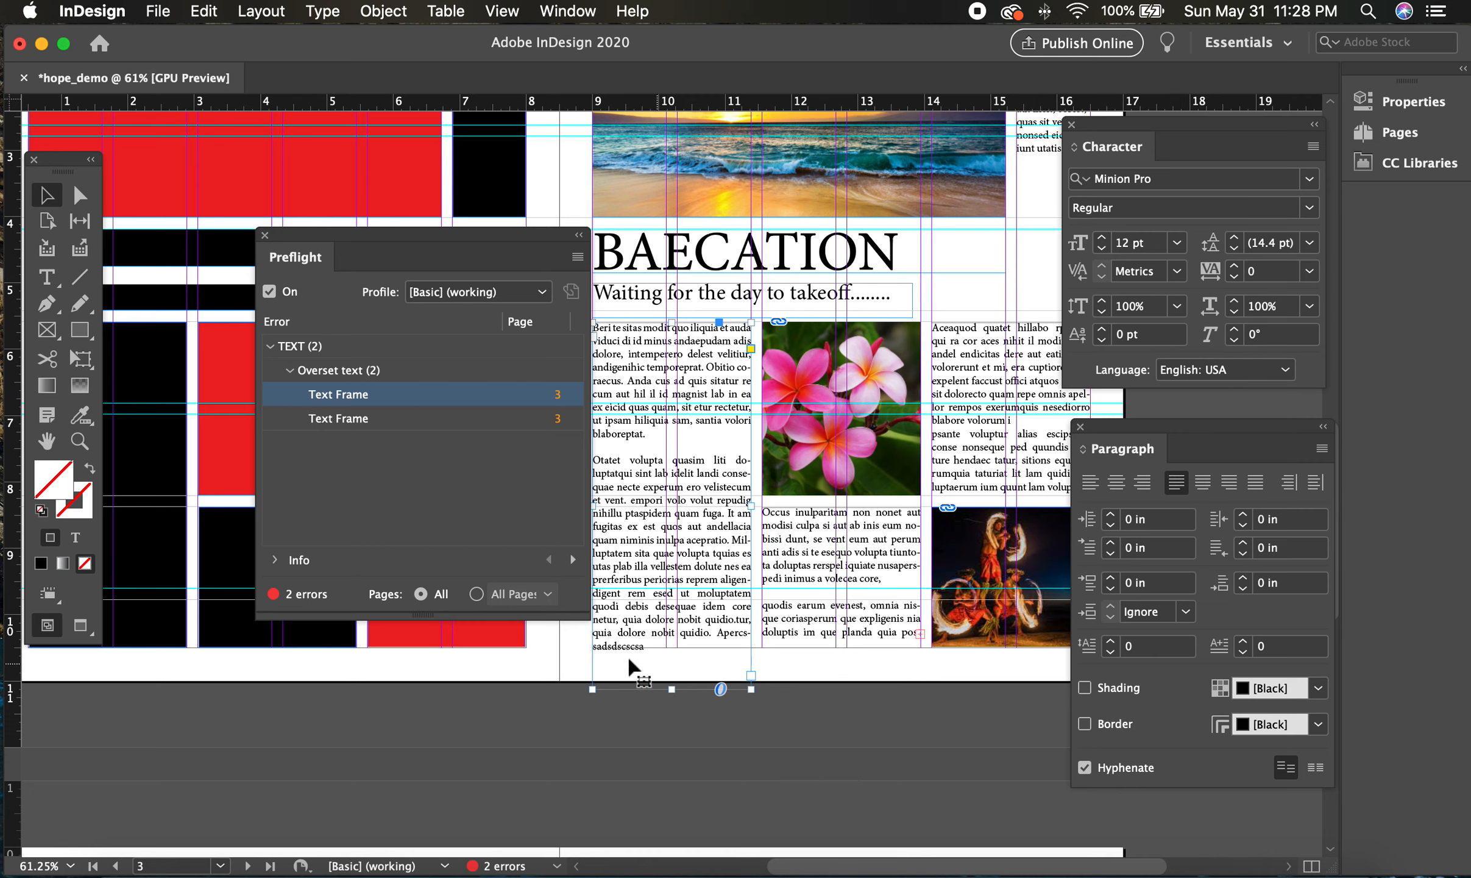
click(832, 645)
drag(833, 647, 841, 681)
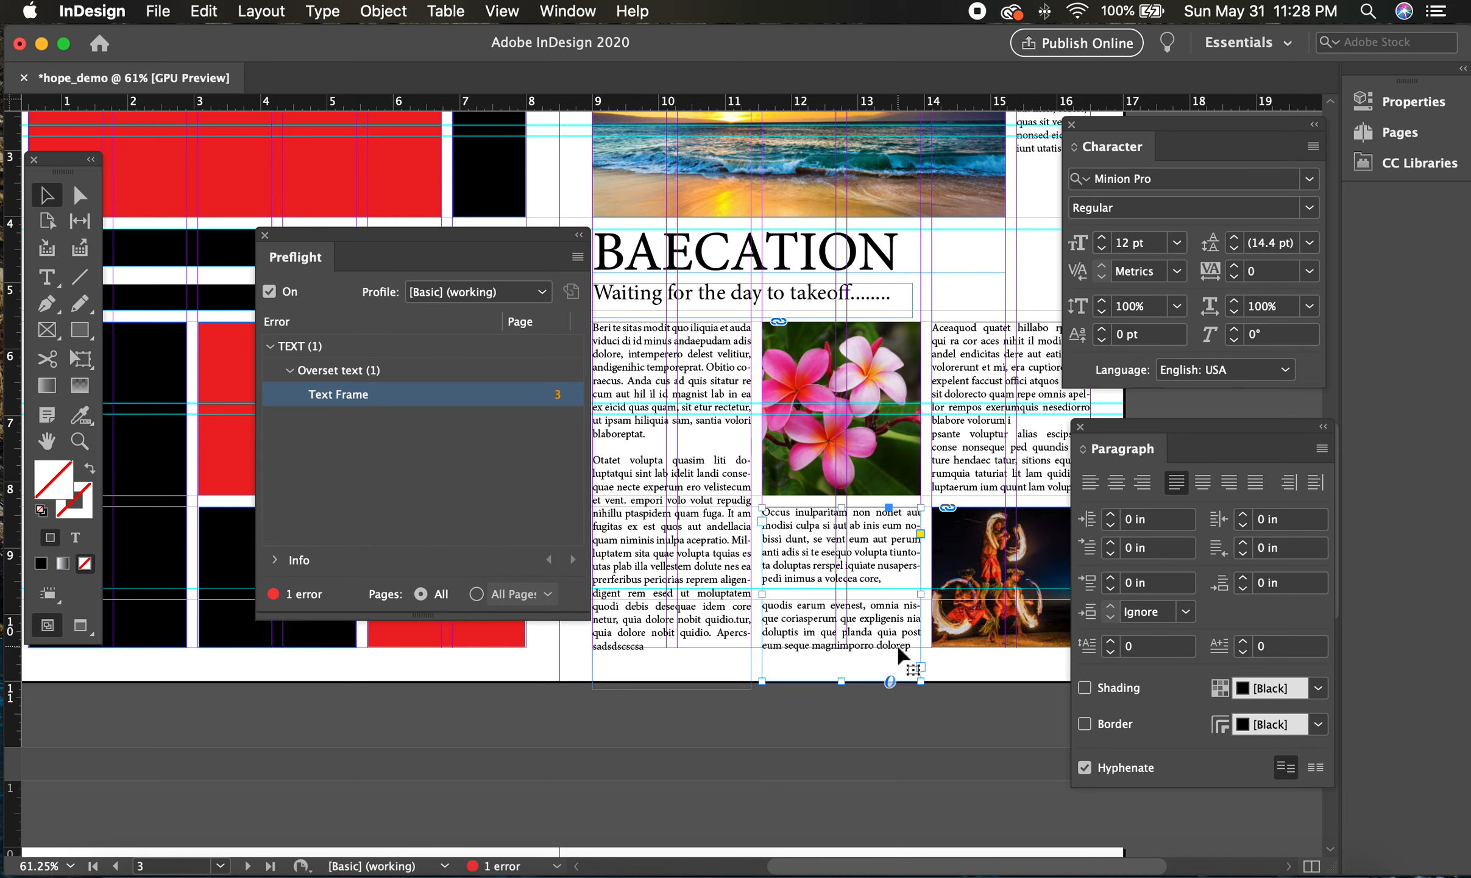
scroll(848, 558, right, 1)
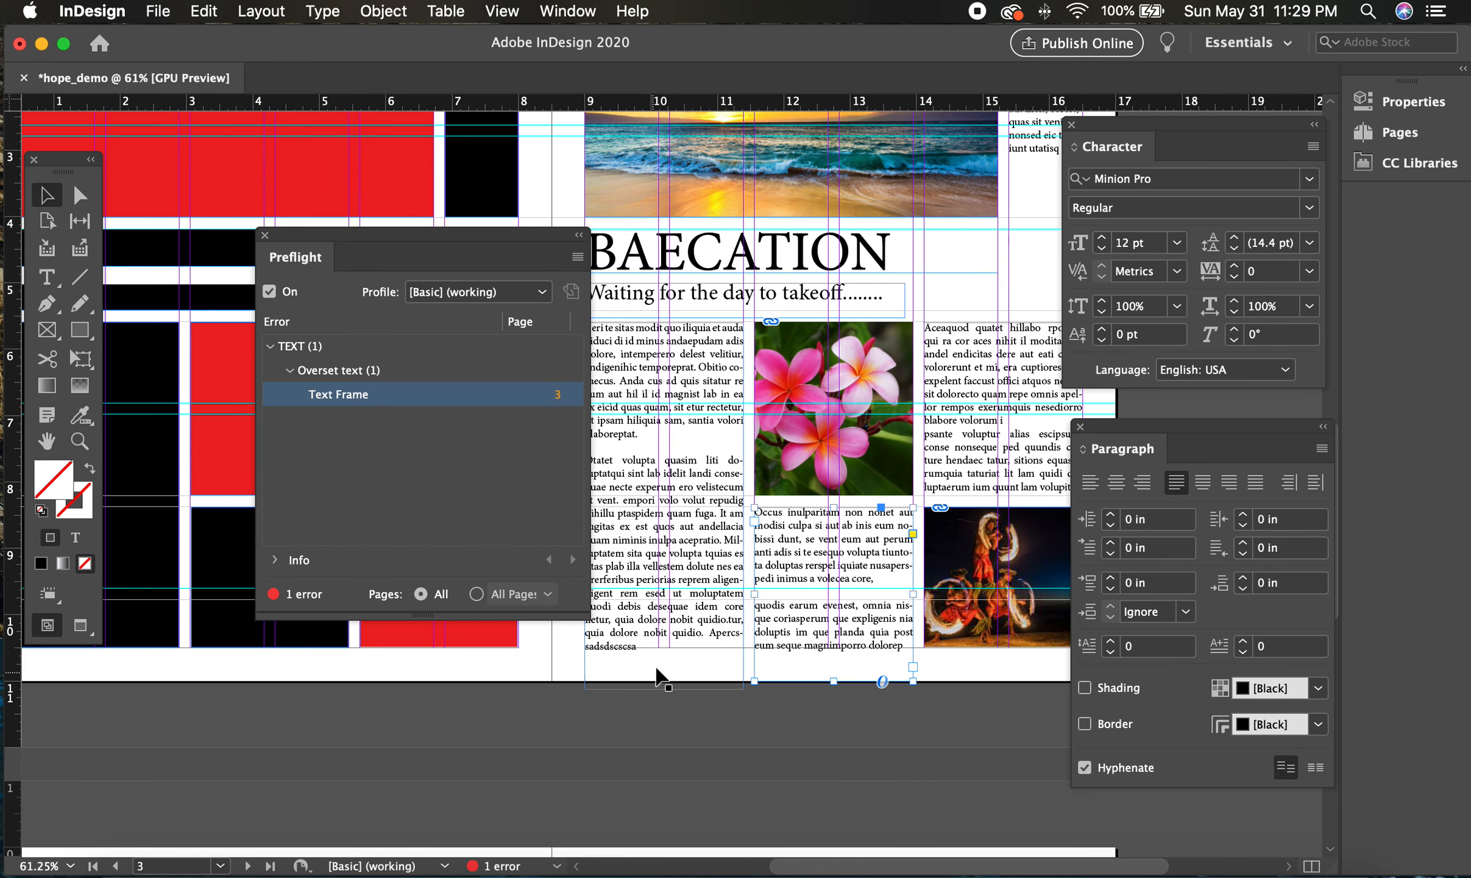
Delete the stray last line "sadsdscscsa" from the first body column and shorten its frame back to the bottom margin.
key(t)
drag(576, 643, 637, 646)
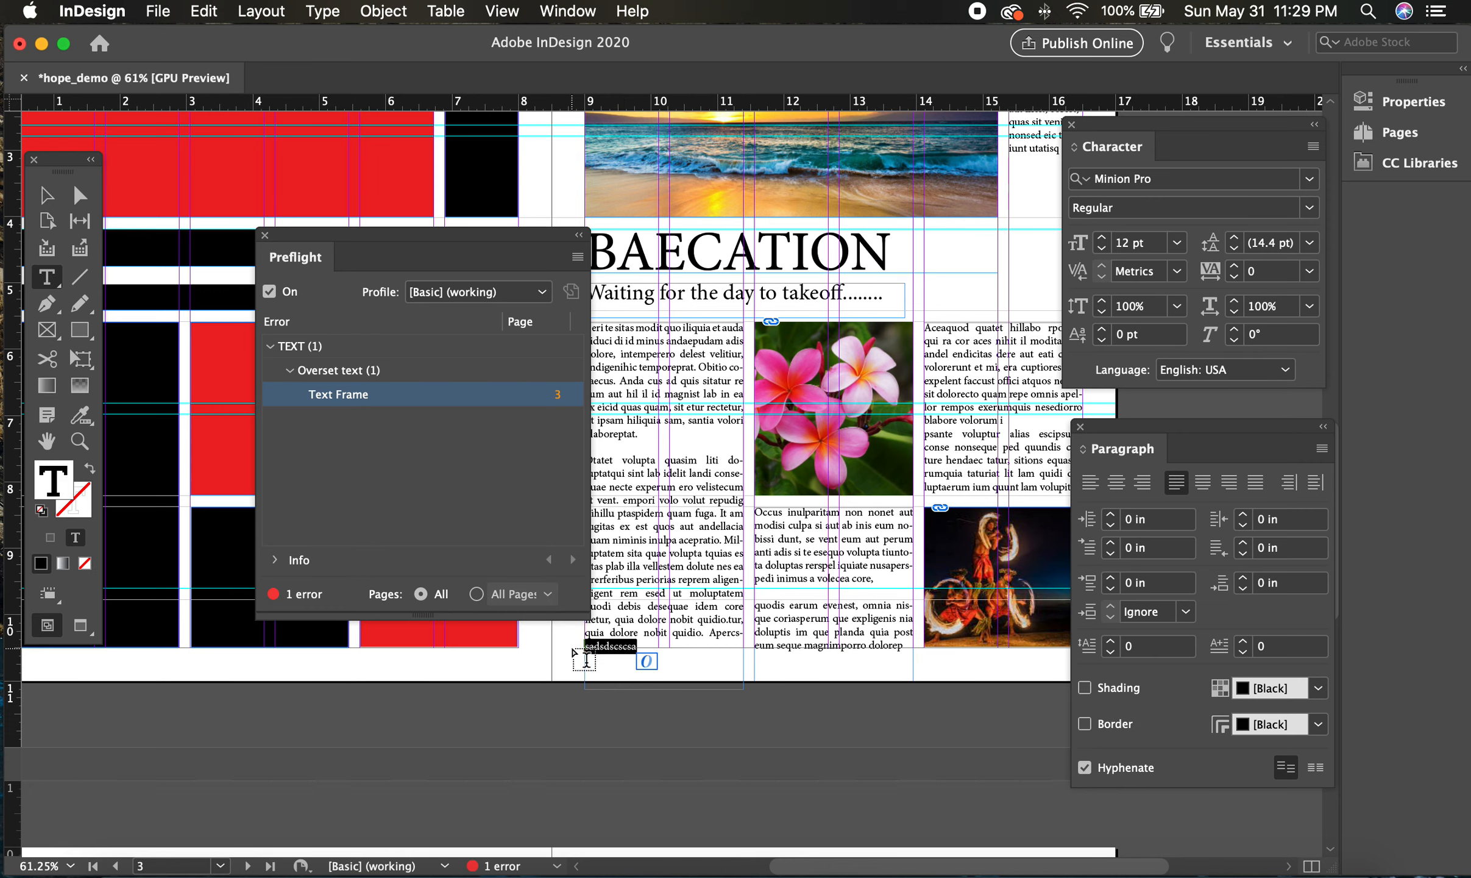
key(BackSpace)
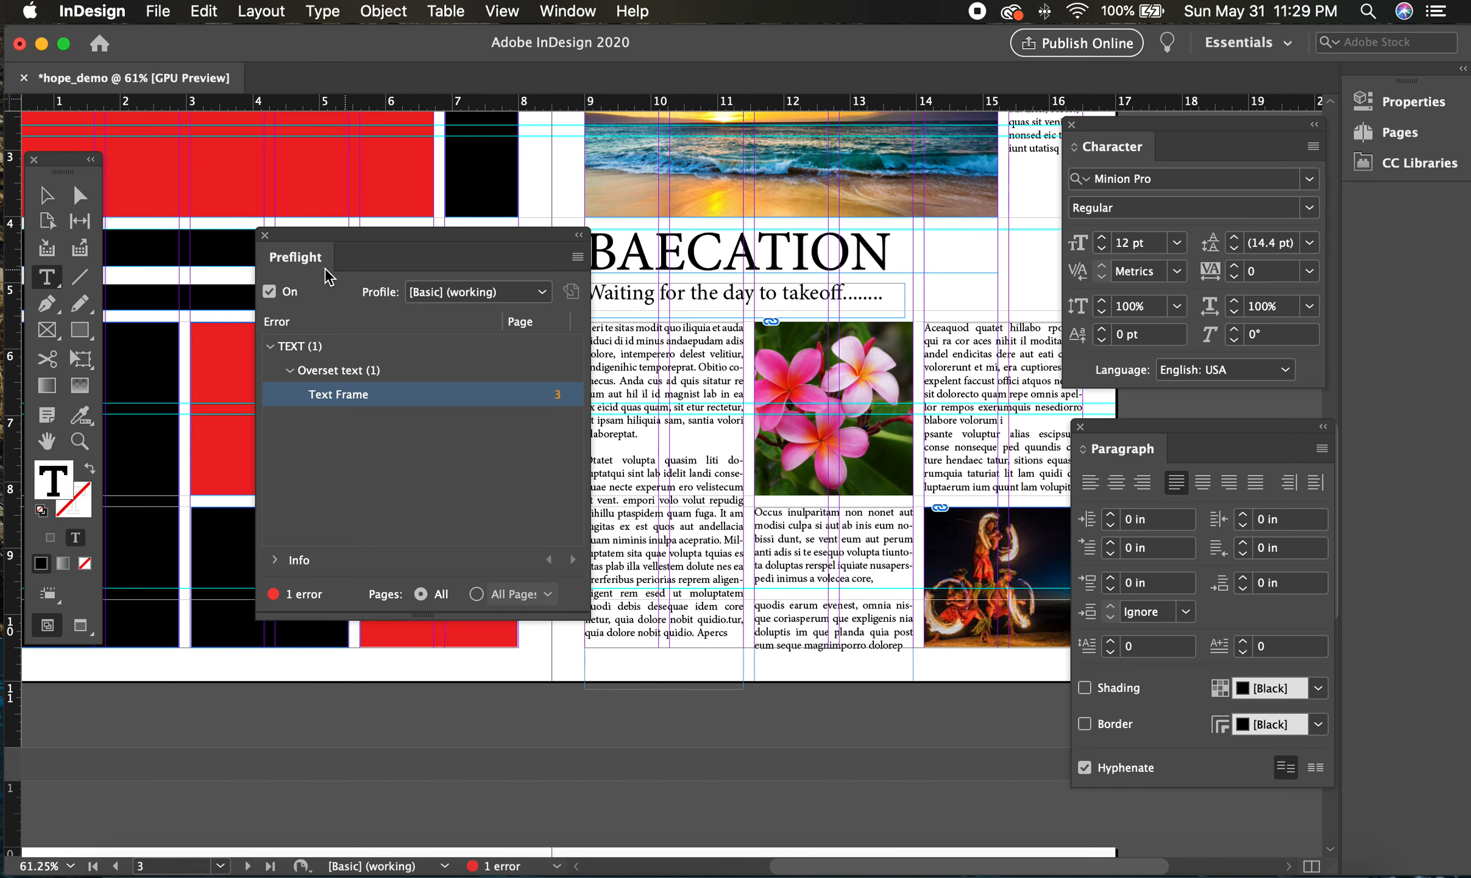
click(46, 195)
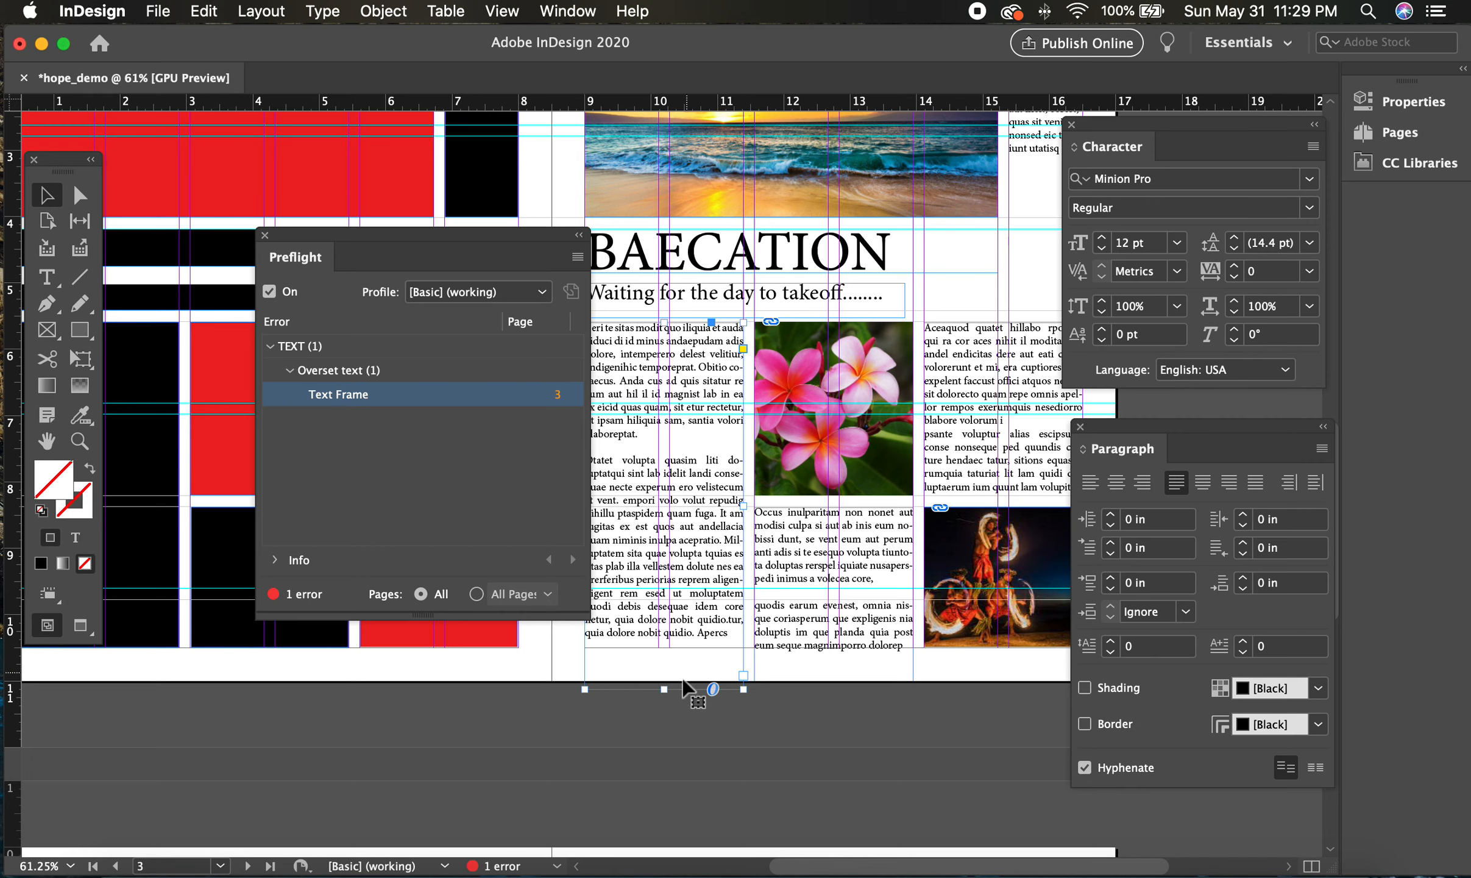
drag(666, 688, 666, 647)
Delete the last line "eum seque magnimporro dolorep" from the text under the flower photo and shorten its frame back to the bottom margin.
click(846, 657)
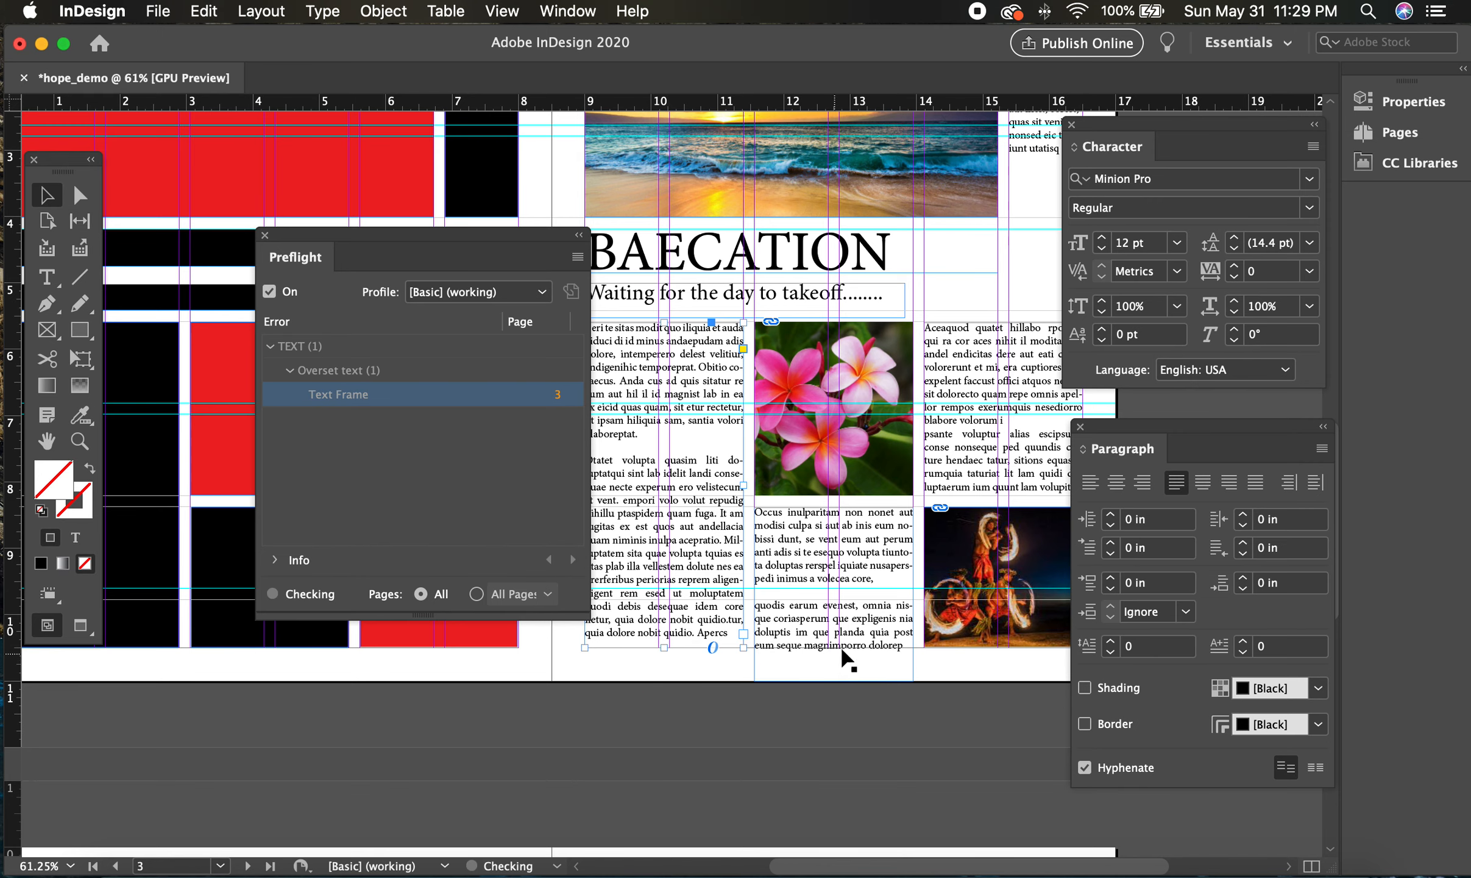
double_click(884, 658)
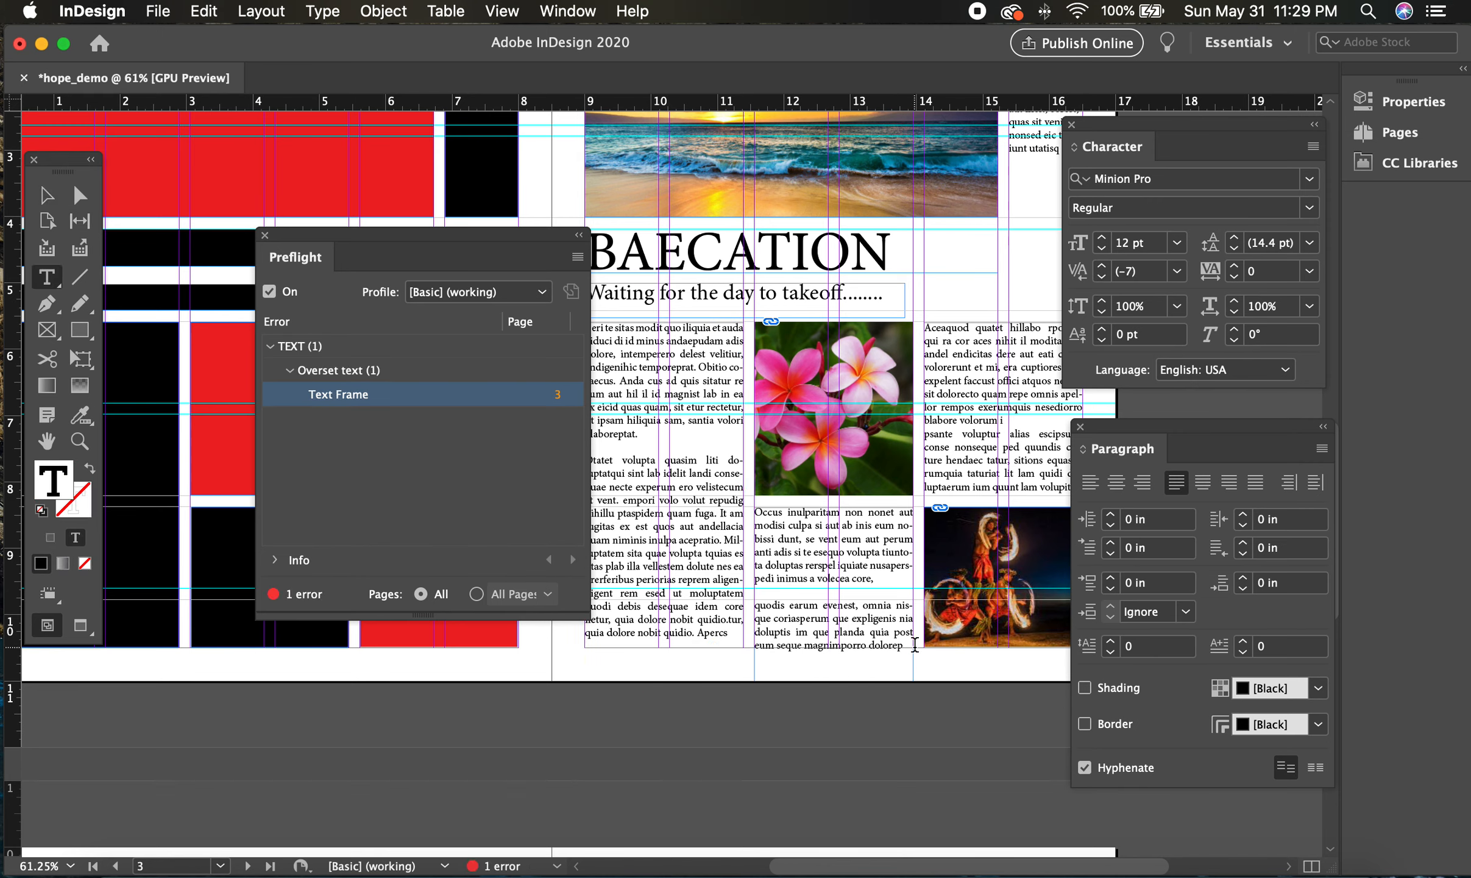
drag(912, 645, 728, 644)
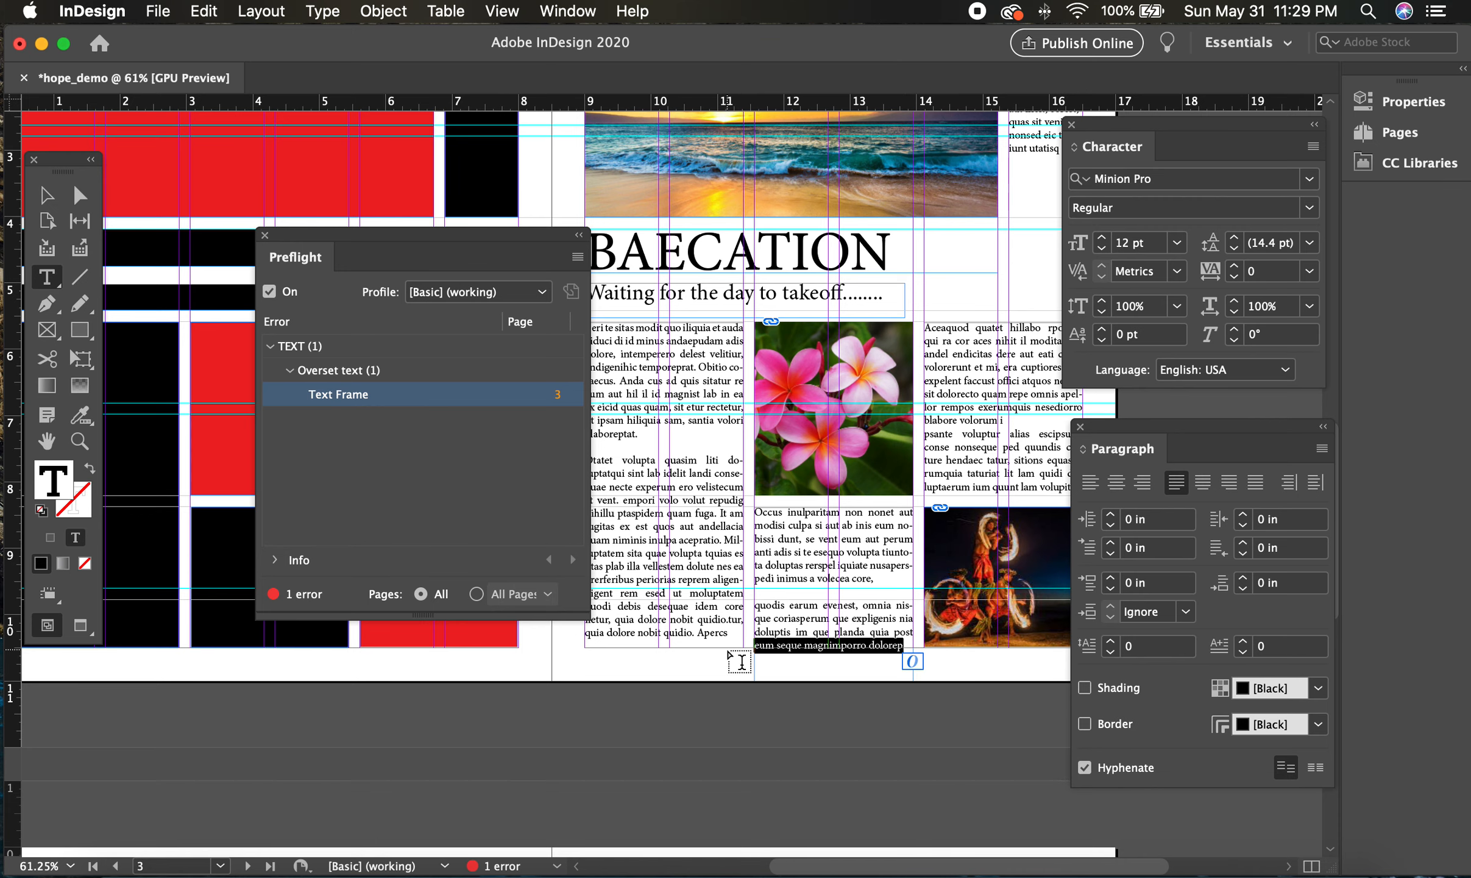
key(BackSpace)
key(Escape)
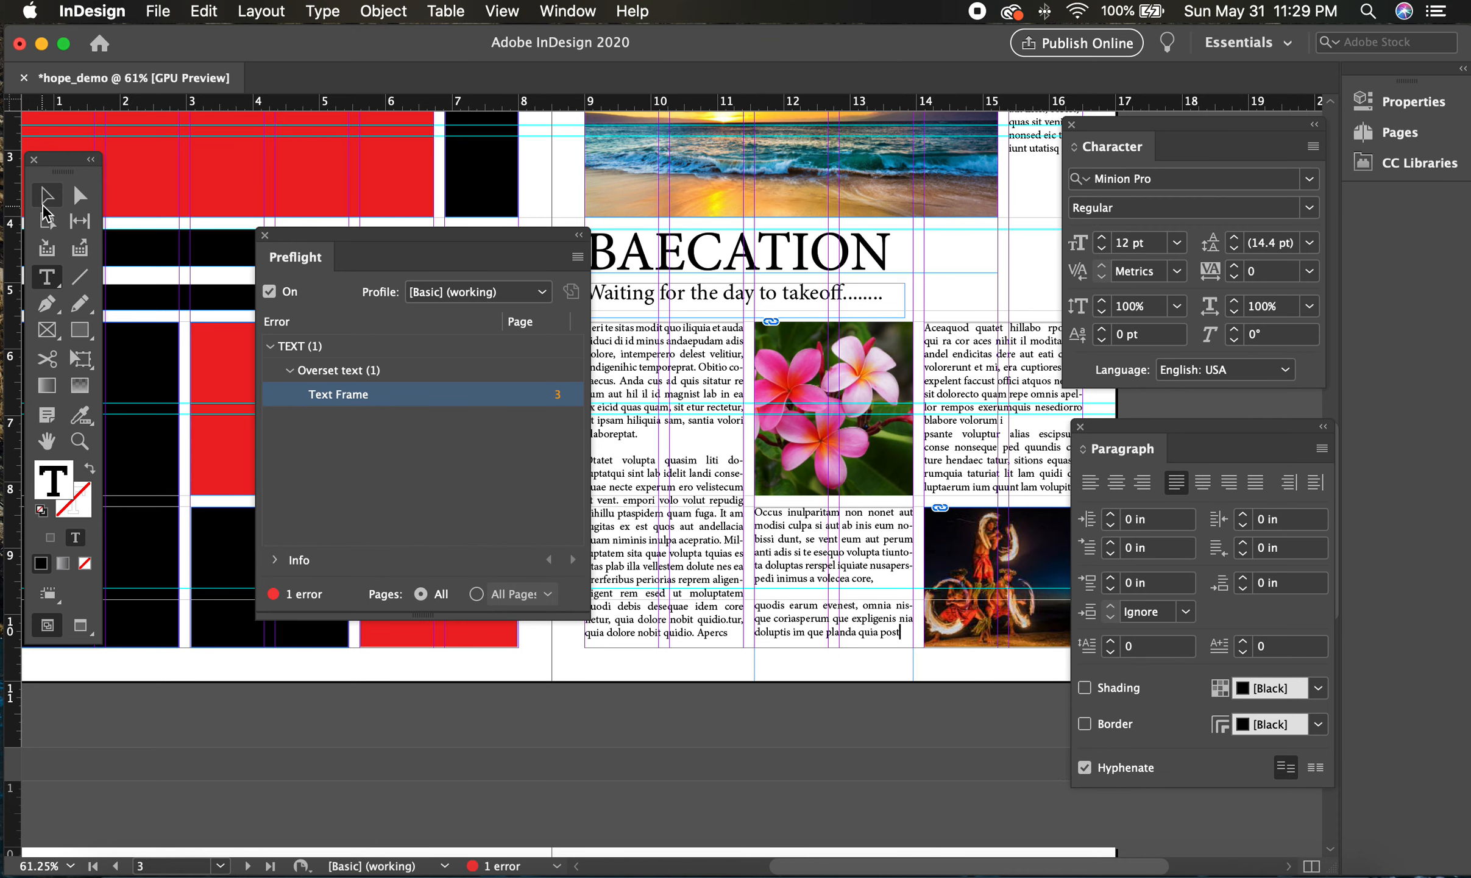
drag(834, 681, 838, 649)
Delete "rum ium quunt lam" from the last line of the column above the fire dancer photo and close the Preflight panel.
scroll(861, 676, right, 3)
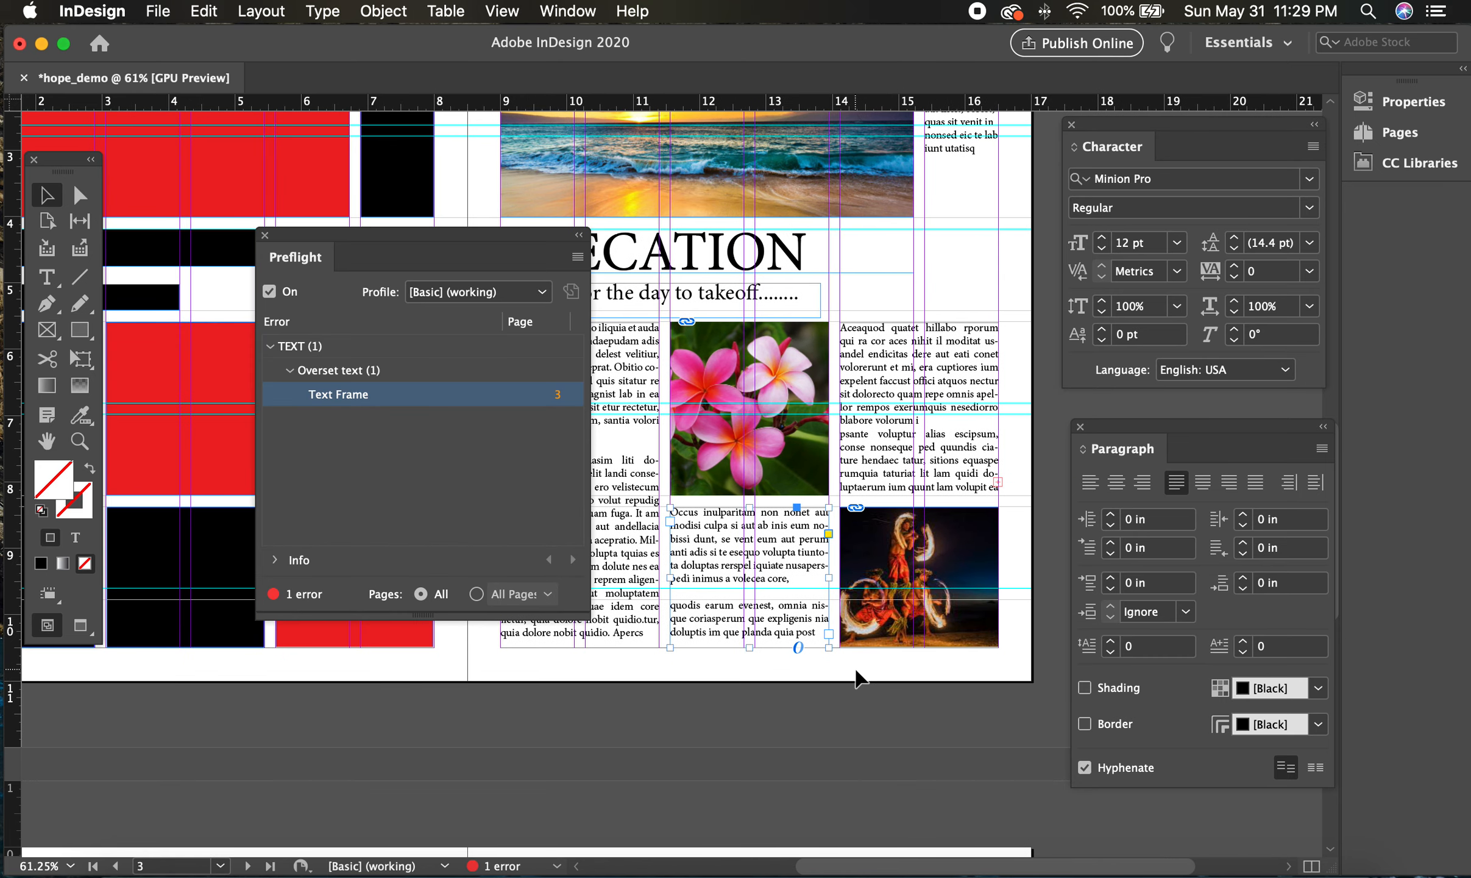
double_click(918, 485)
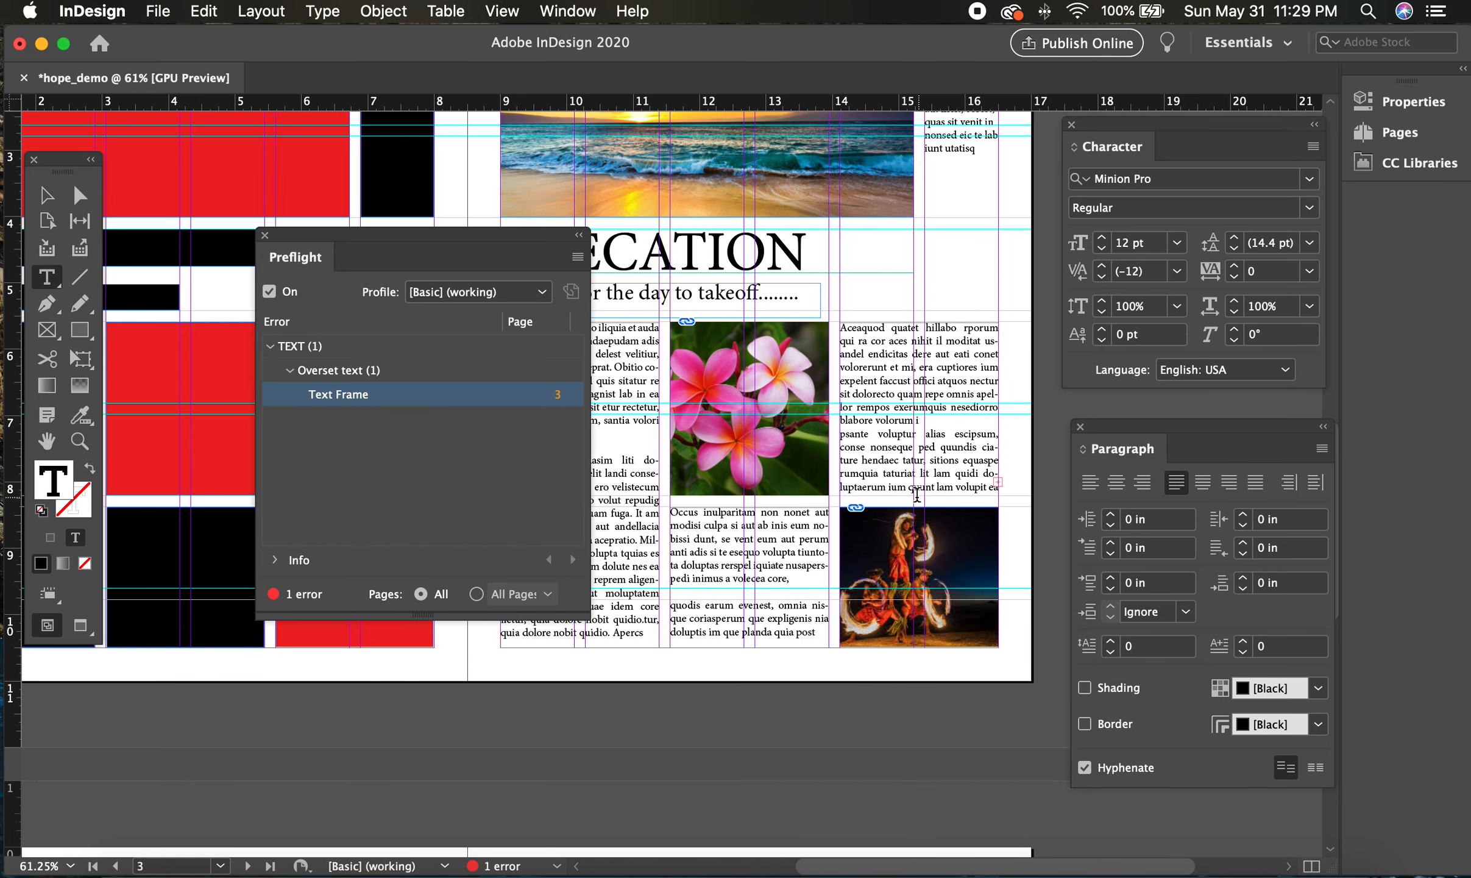
drag(955, 487, 866, 486)
key(BackSpace)
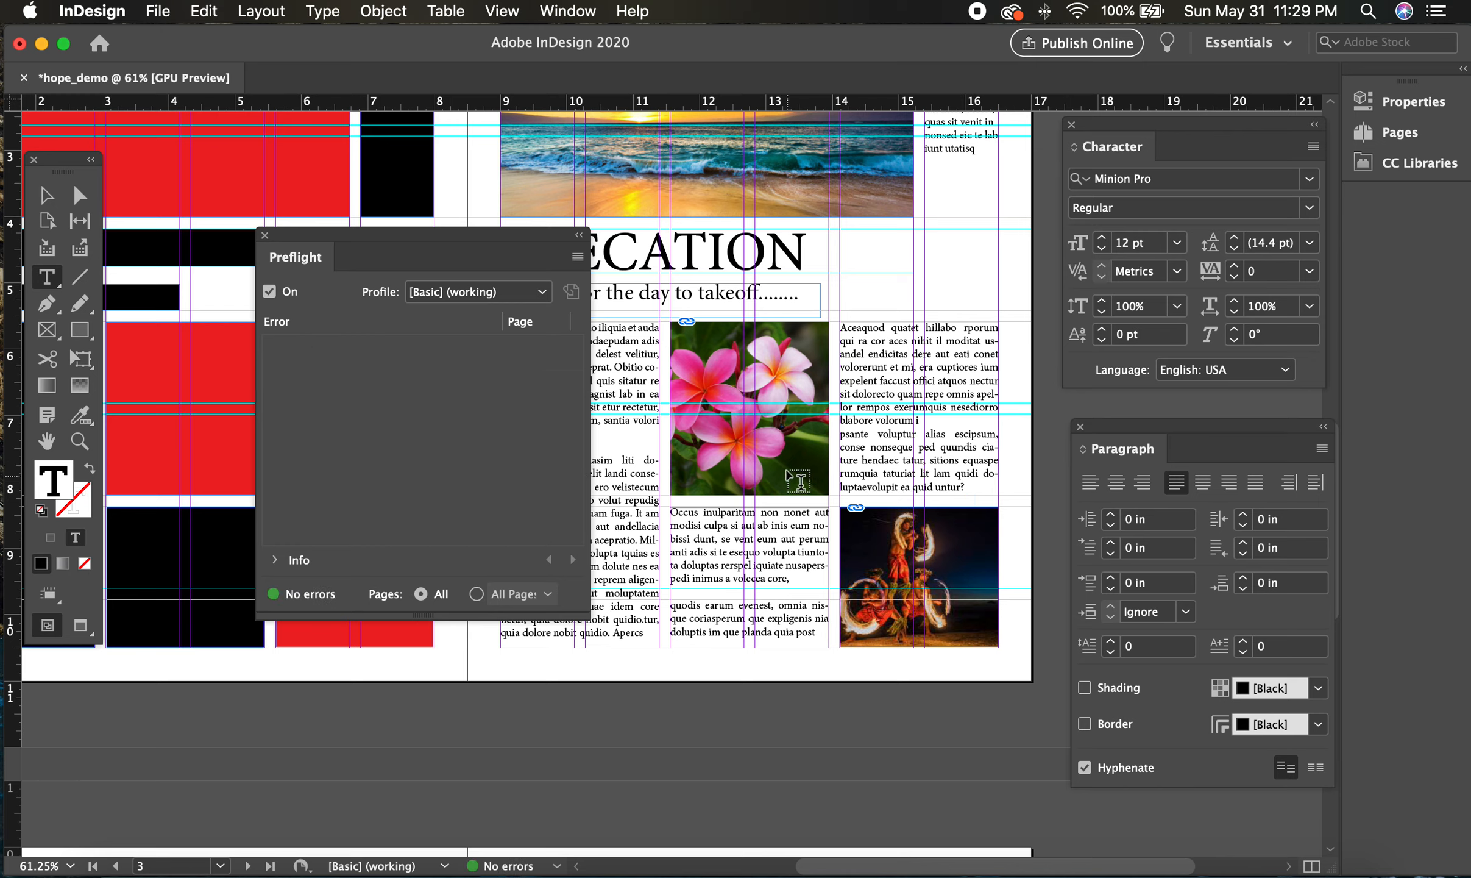
click(46, 195)
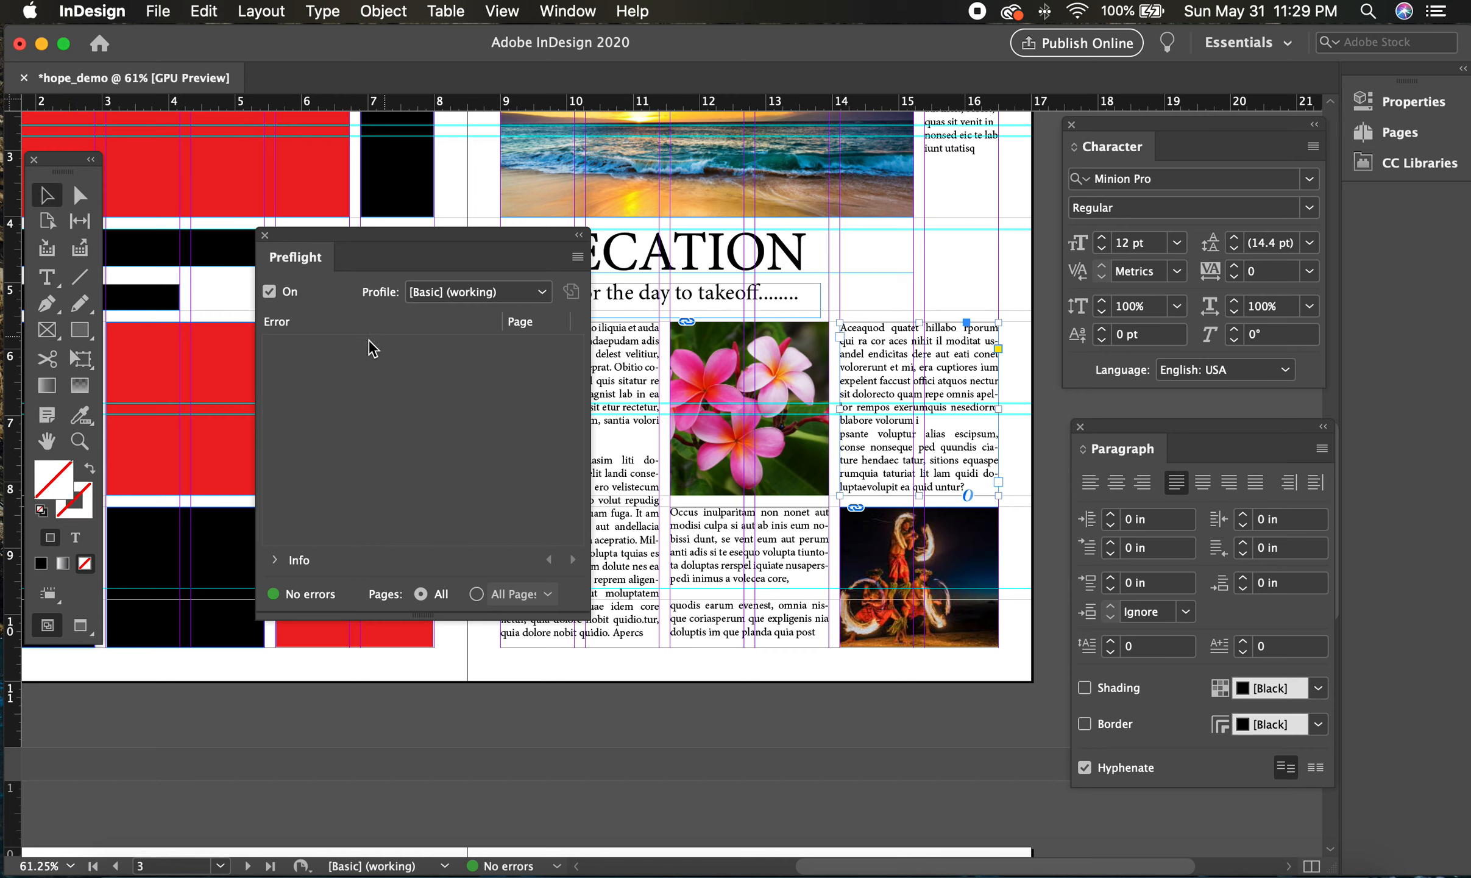
click(264, 236)
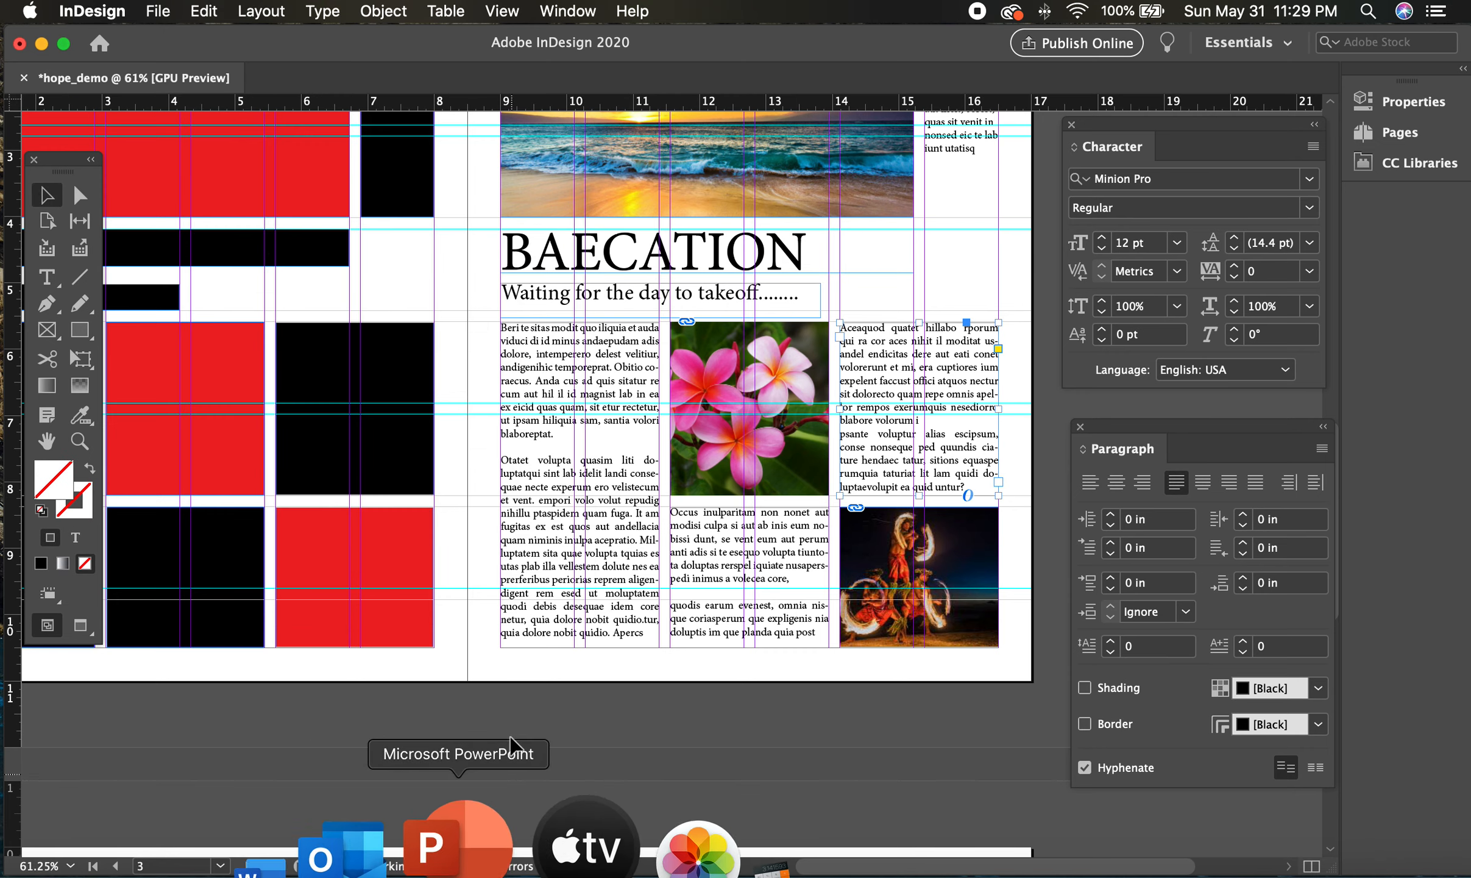
click(660, 775)
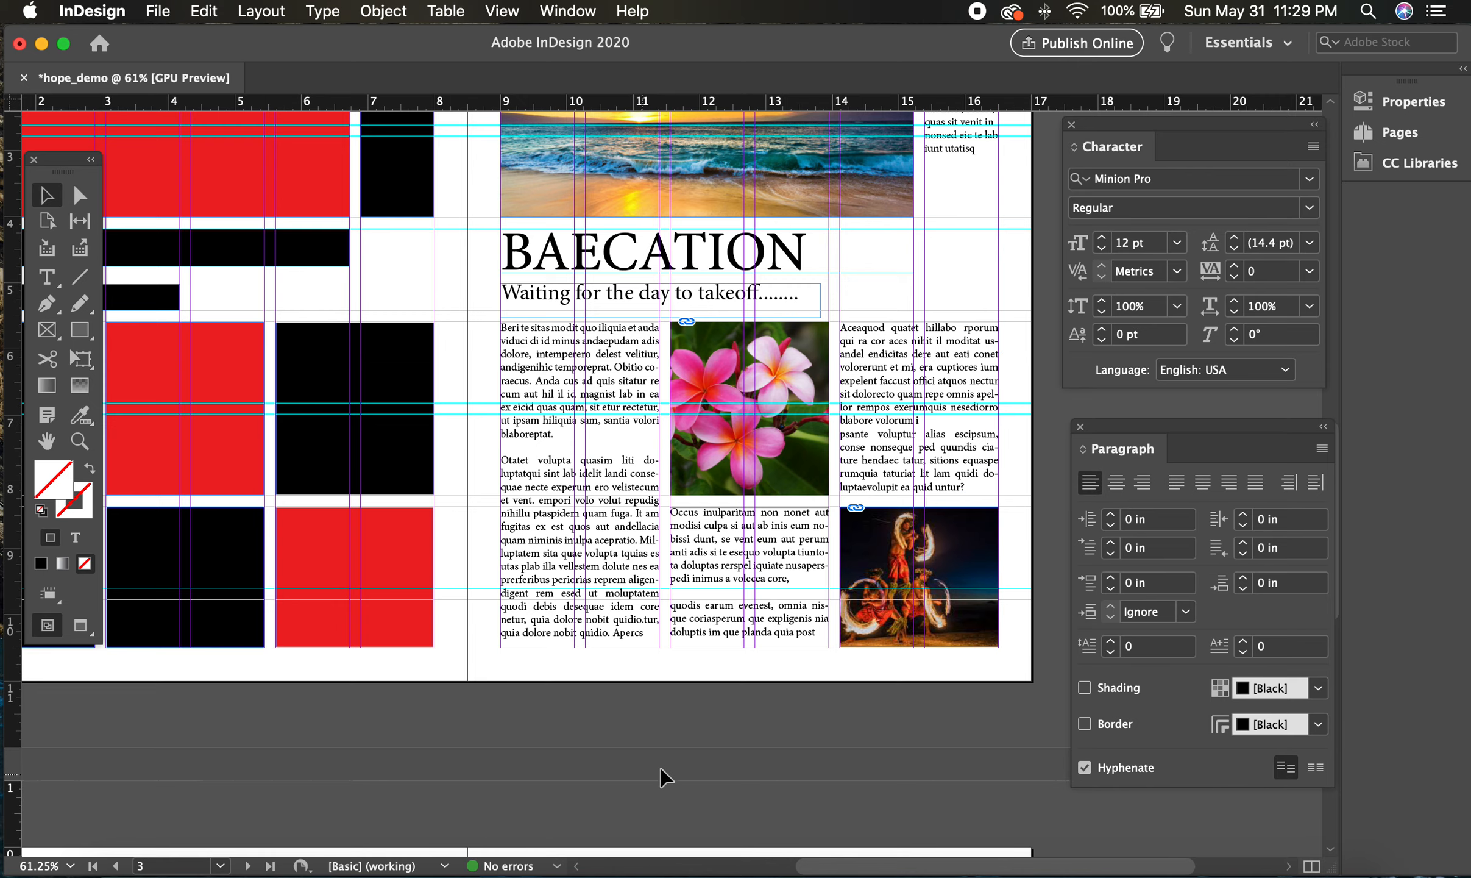
Zoom out to 50% and examine the empty spread below the BAECATION page.
key(super+minus)
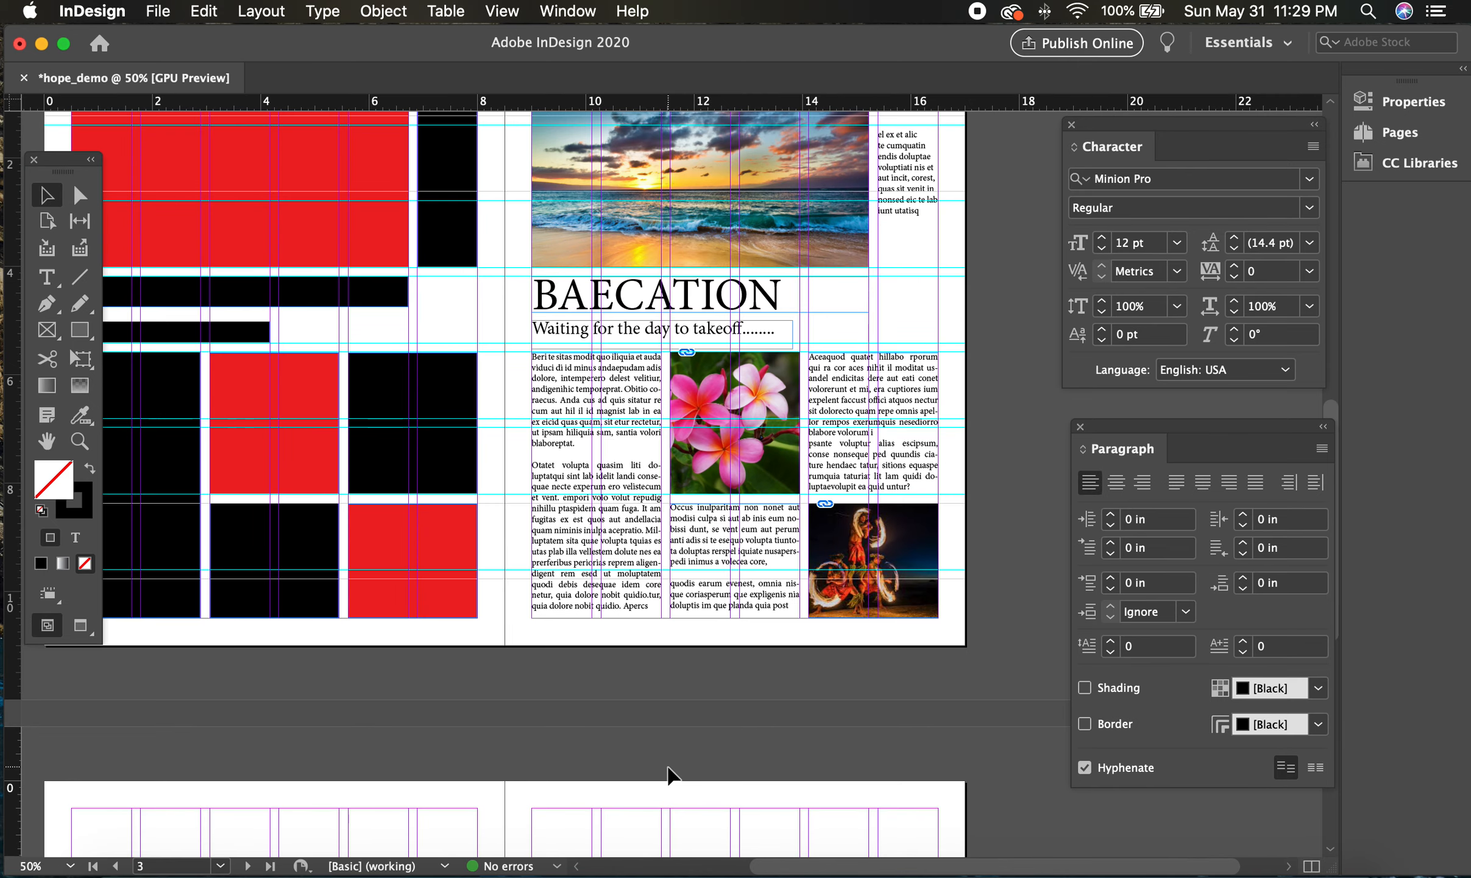
scroll(669, 774, down, 10)
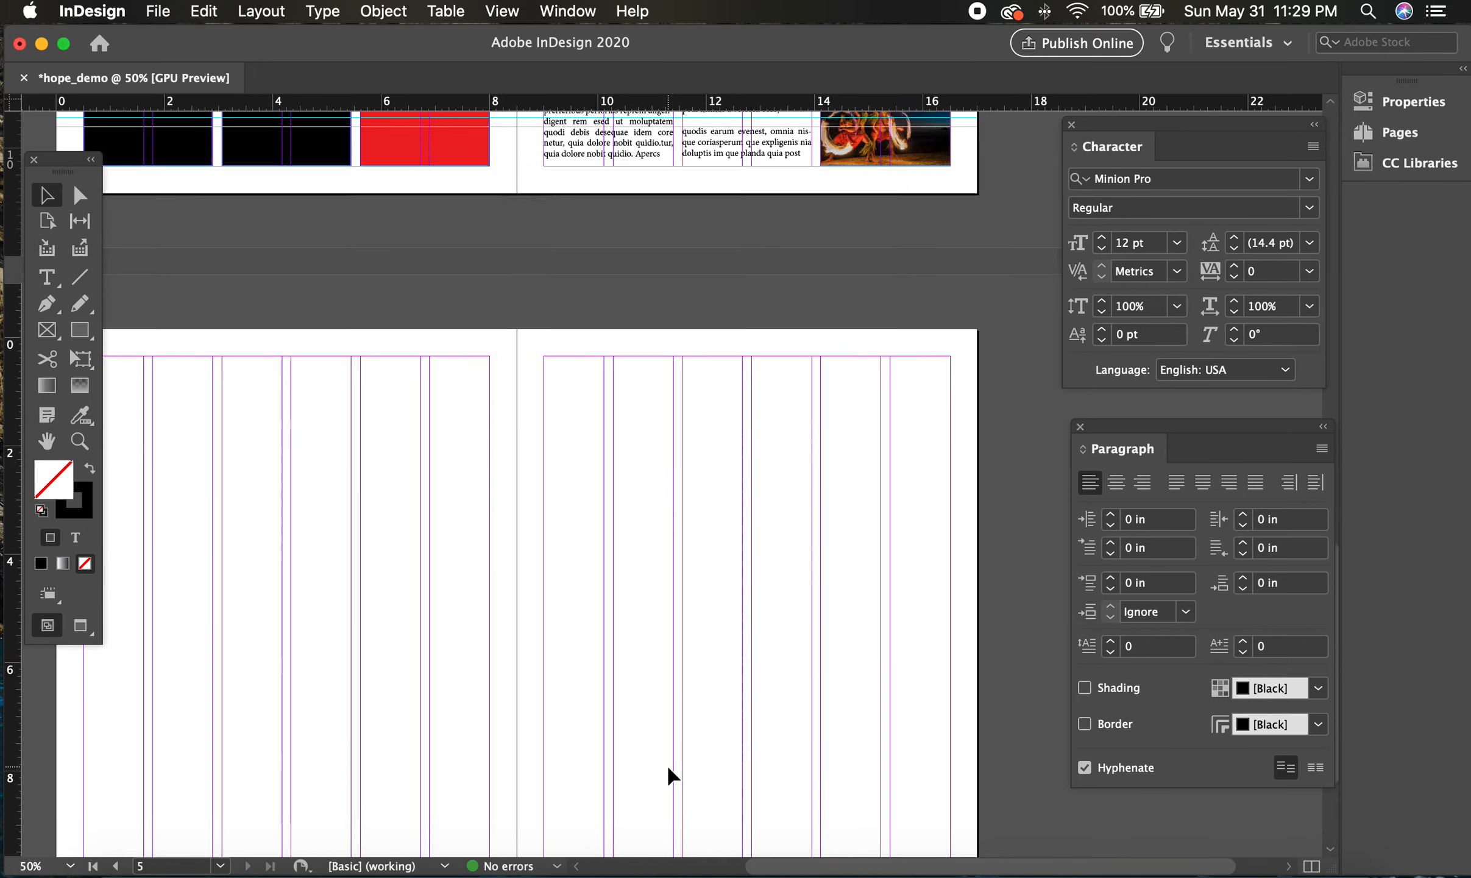
scroll(669, 775, down, 5)
scroll(670, 775, left, 3)
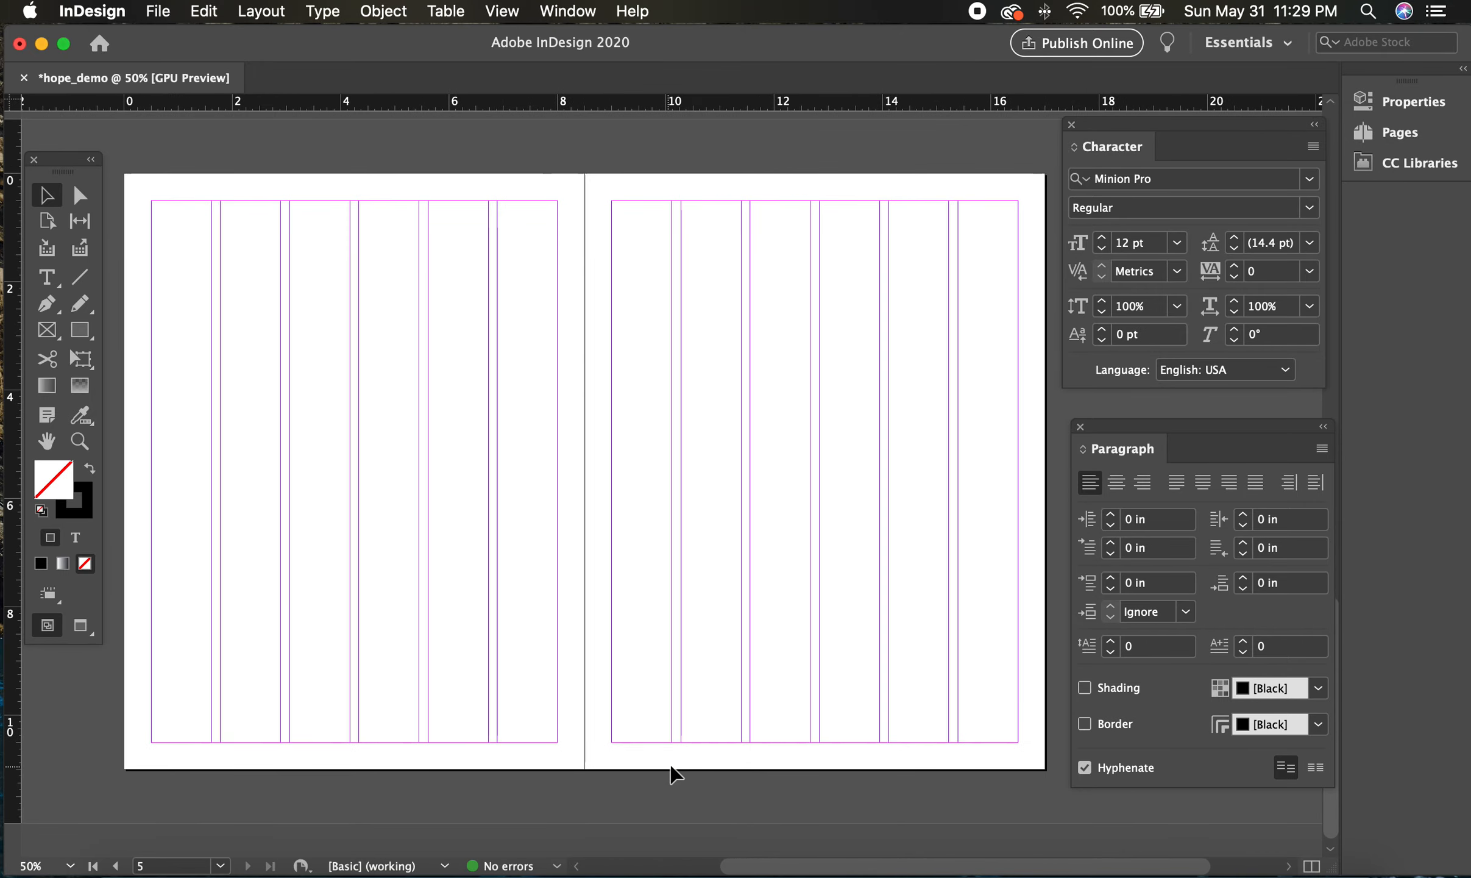
scroll(756, 522, left, 2)
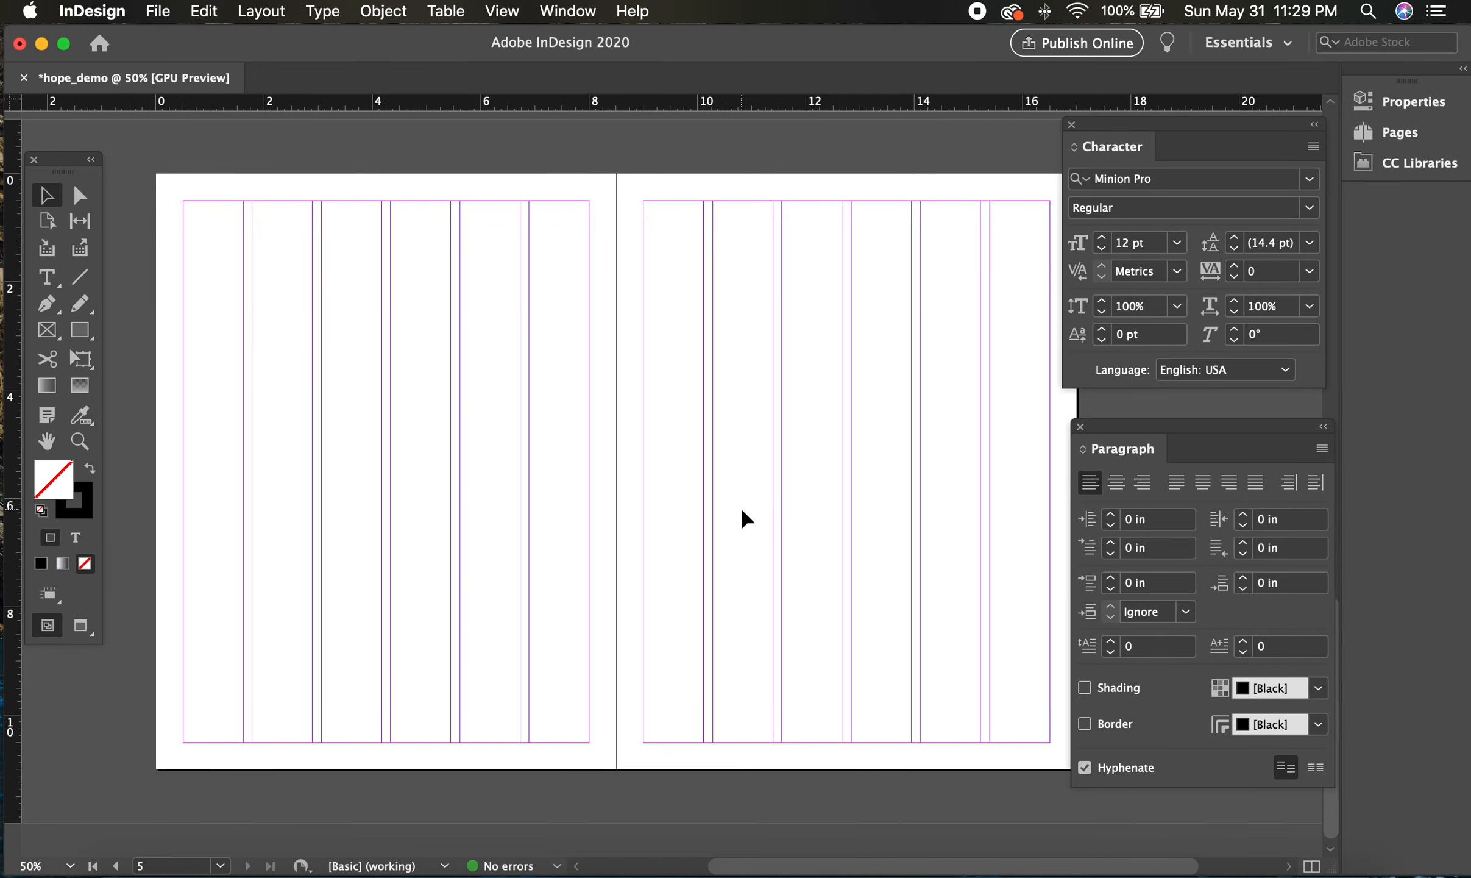
scroll(744, 518, right, 1)
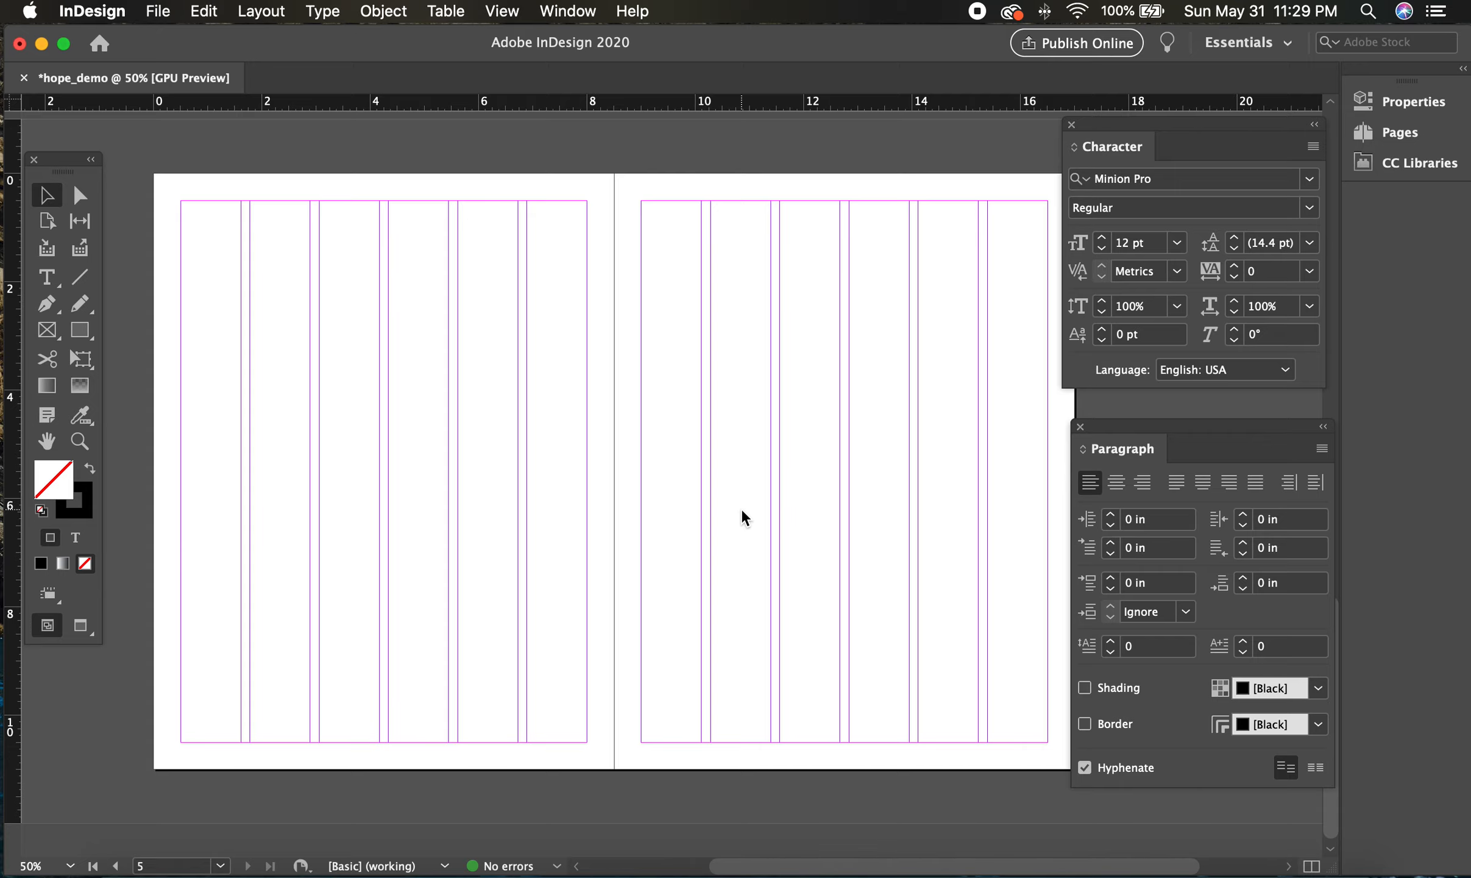
Review the HAWAII cover and the BAECATION spread beside its red and black grid mock-up.
scroll(741, 509, up, 20)
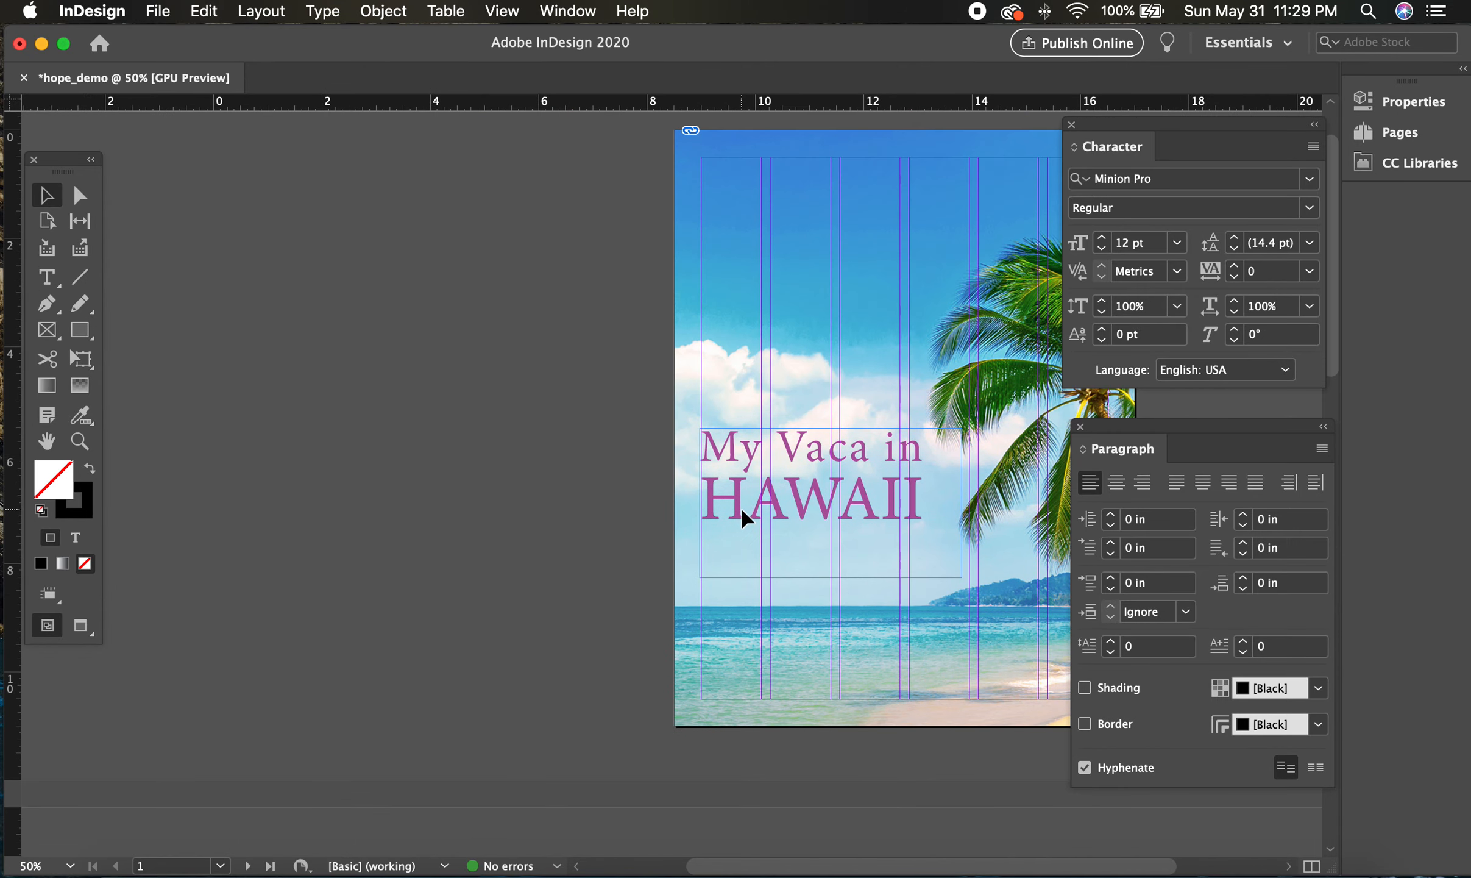
scroll(743, 518, down, 5)
scroll(743, 518, right, 3)
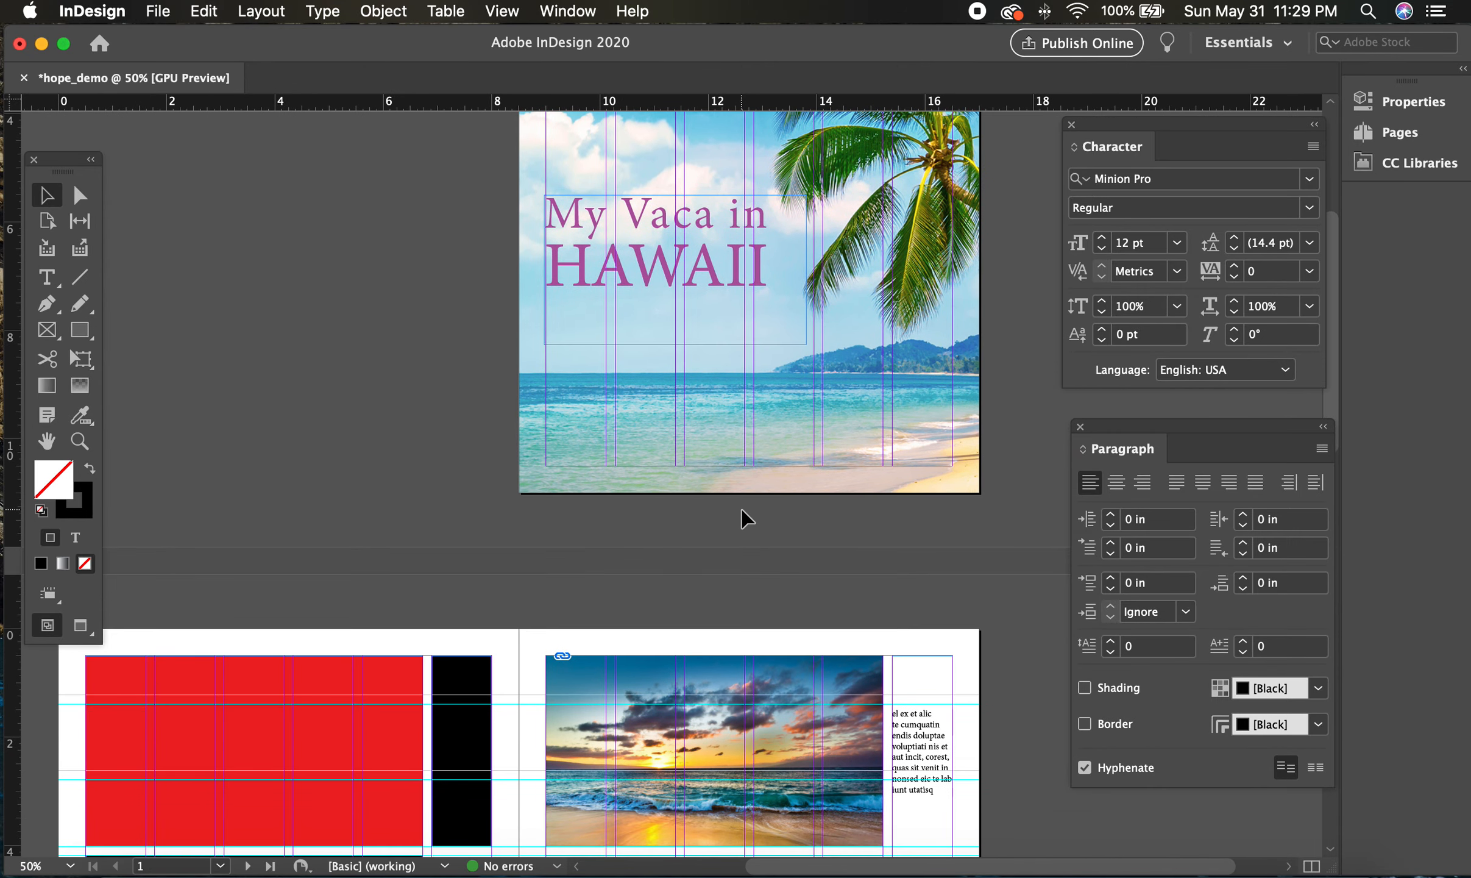
scroll(745, 518, down, 2)
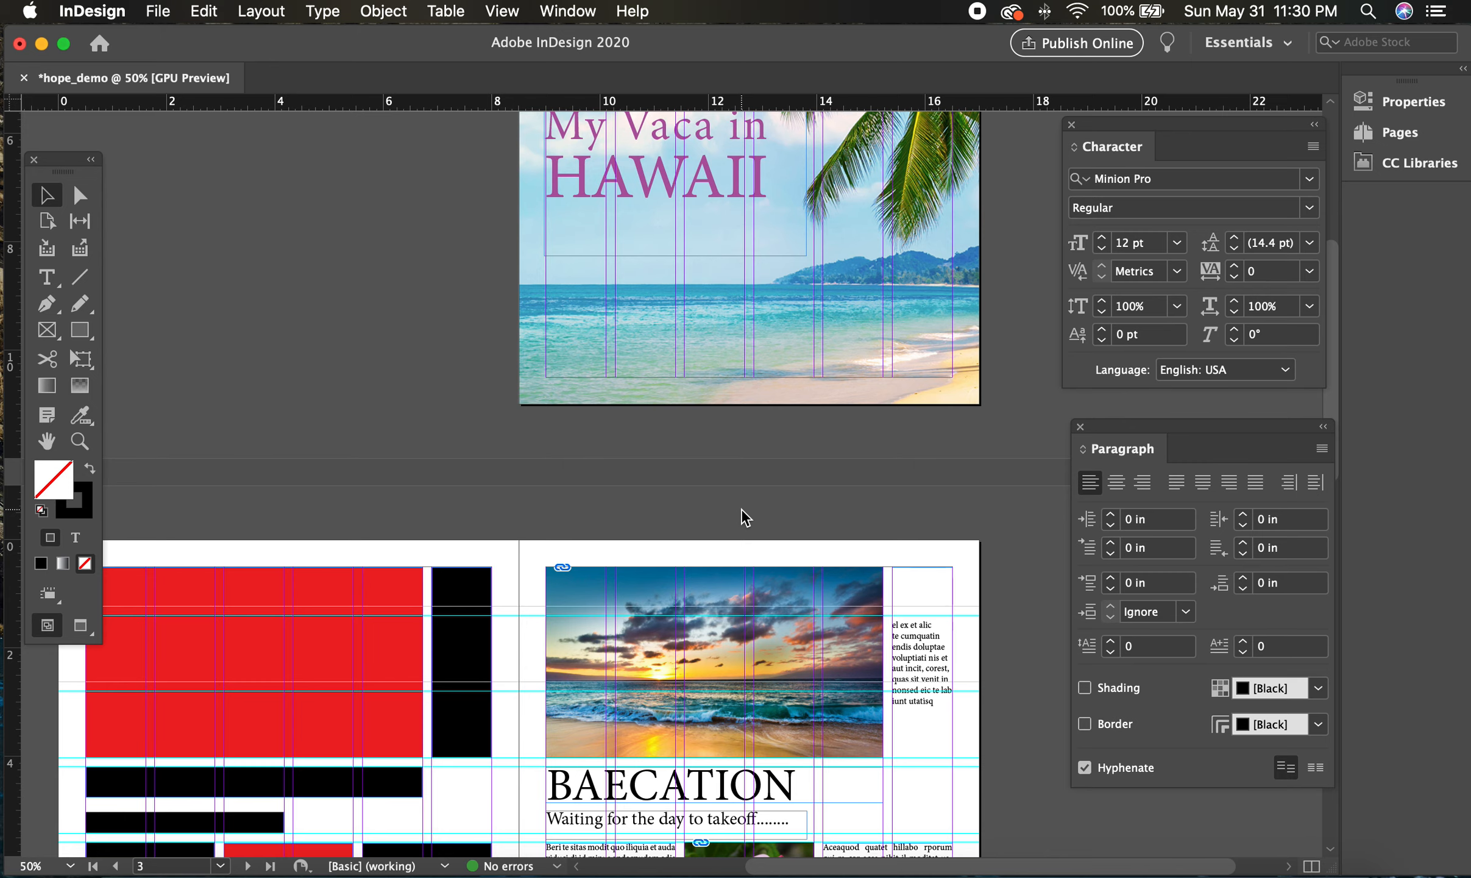
scroll(741, 508, down, 10)
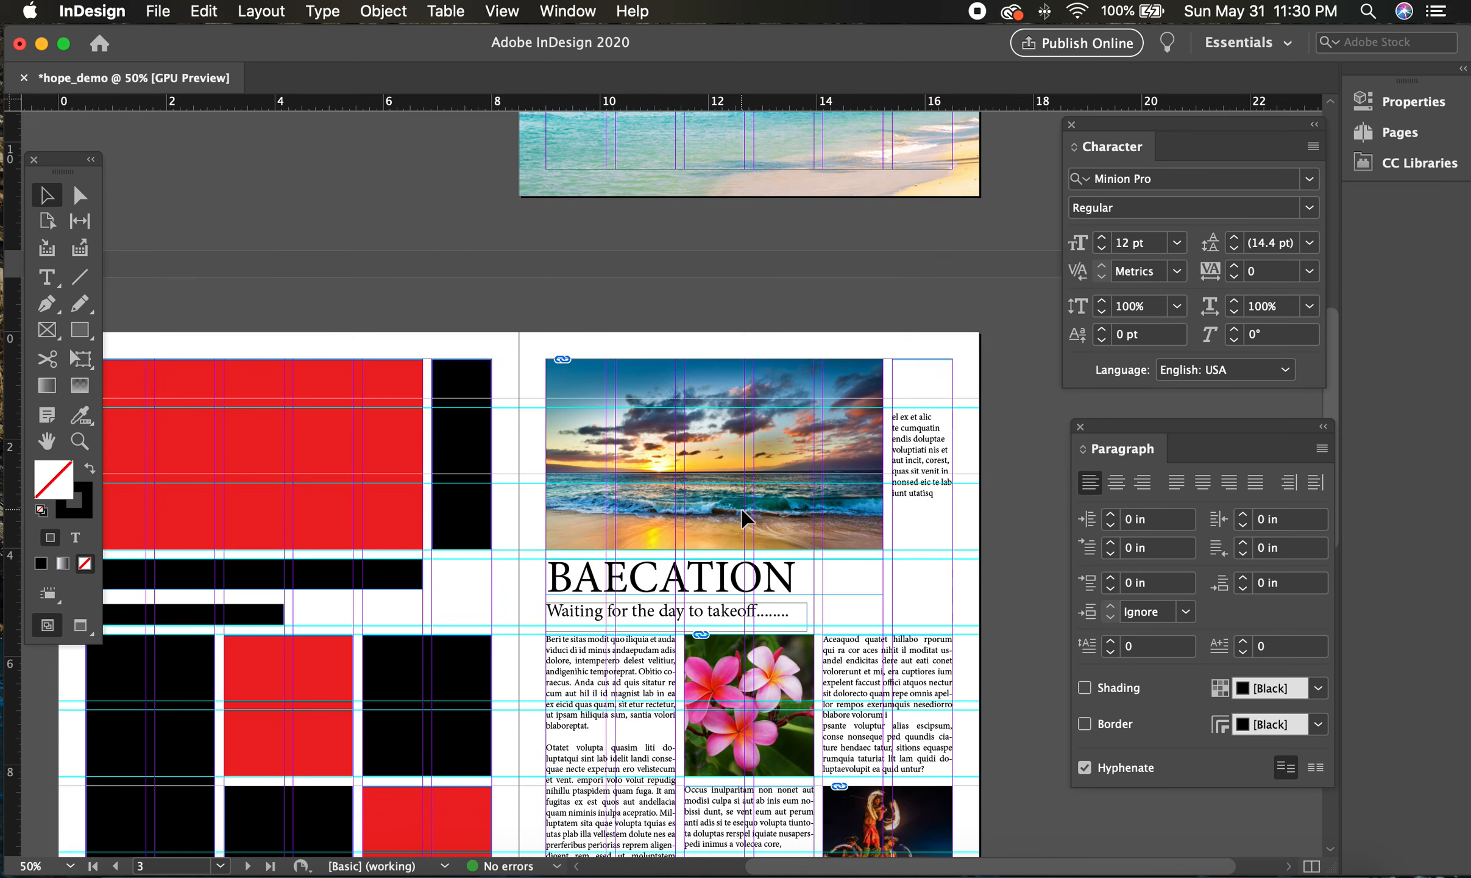
scroll(743, 516, down, 5)
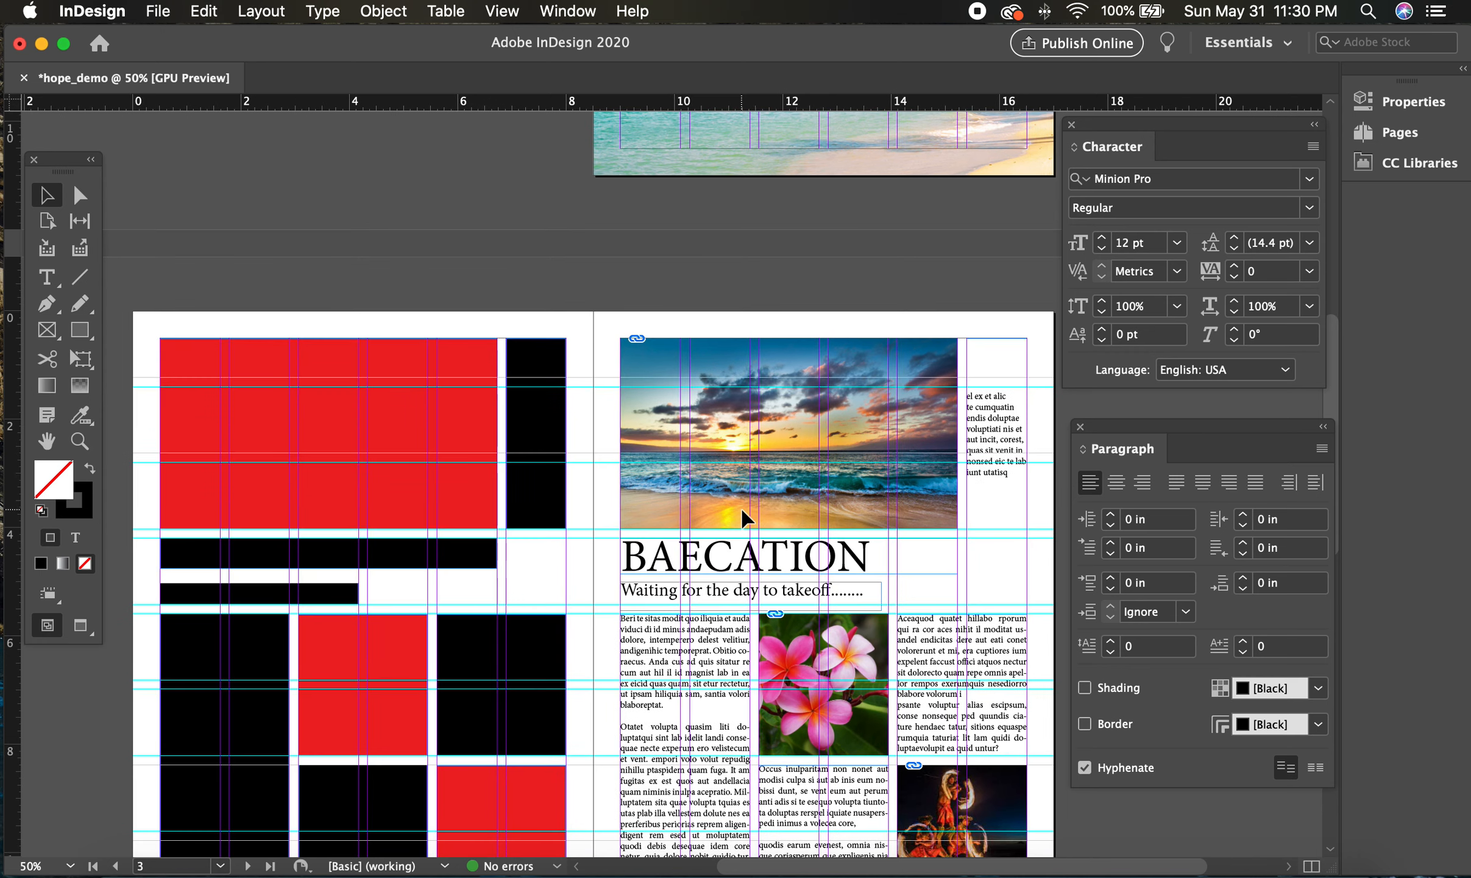
scroll(744, 516, down, 2)
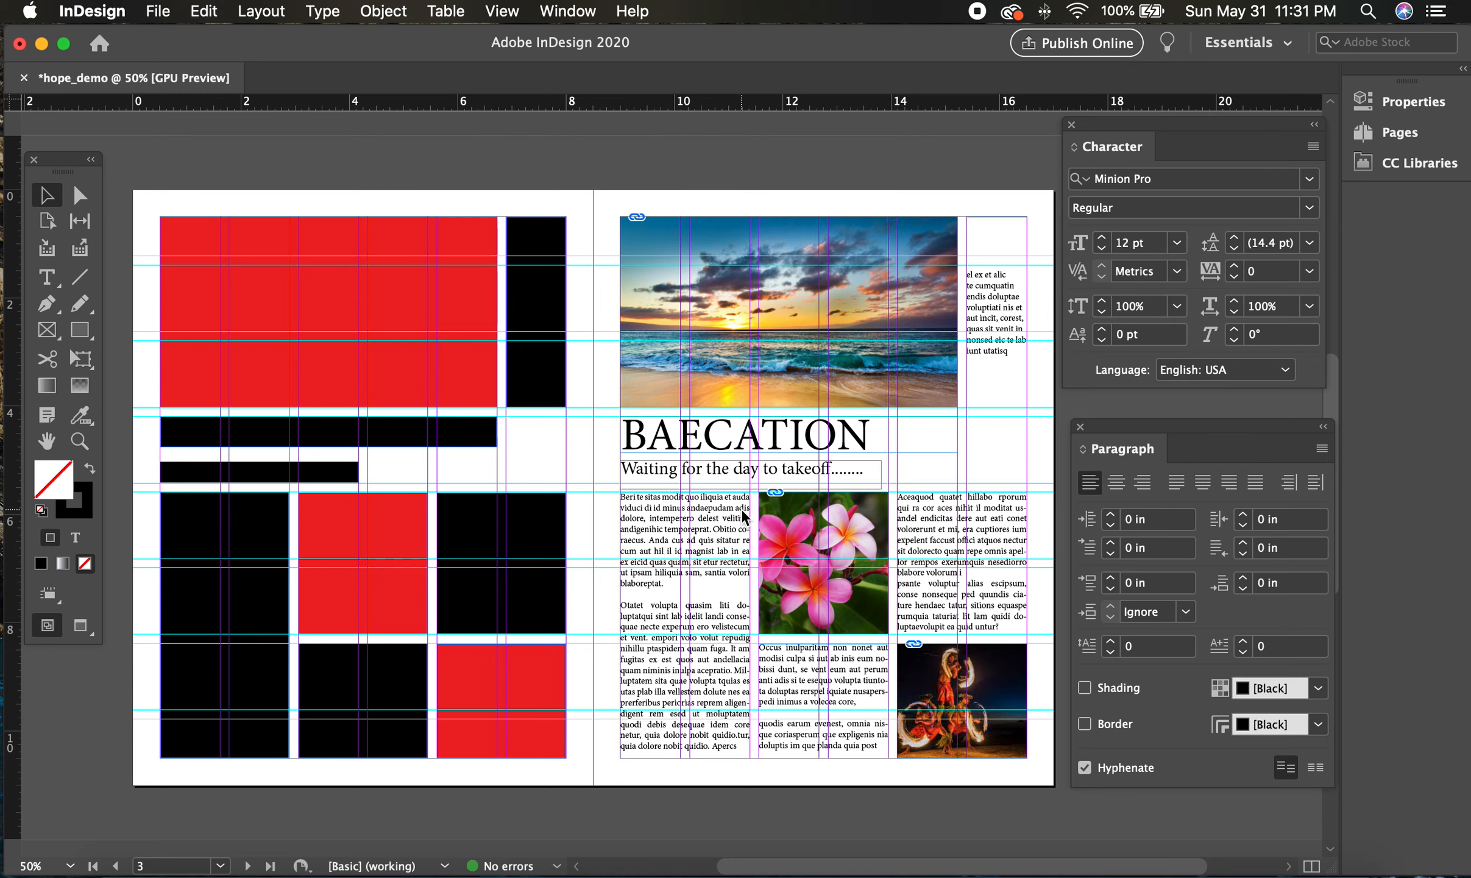
Compare the empty last spread's column grid with the finished cover and BAECATION pages.
scroll(741, 508, down, 10)
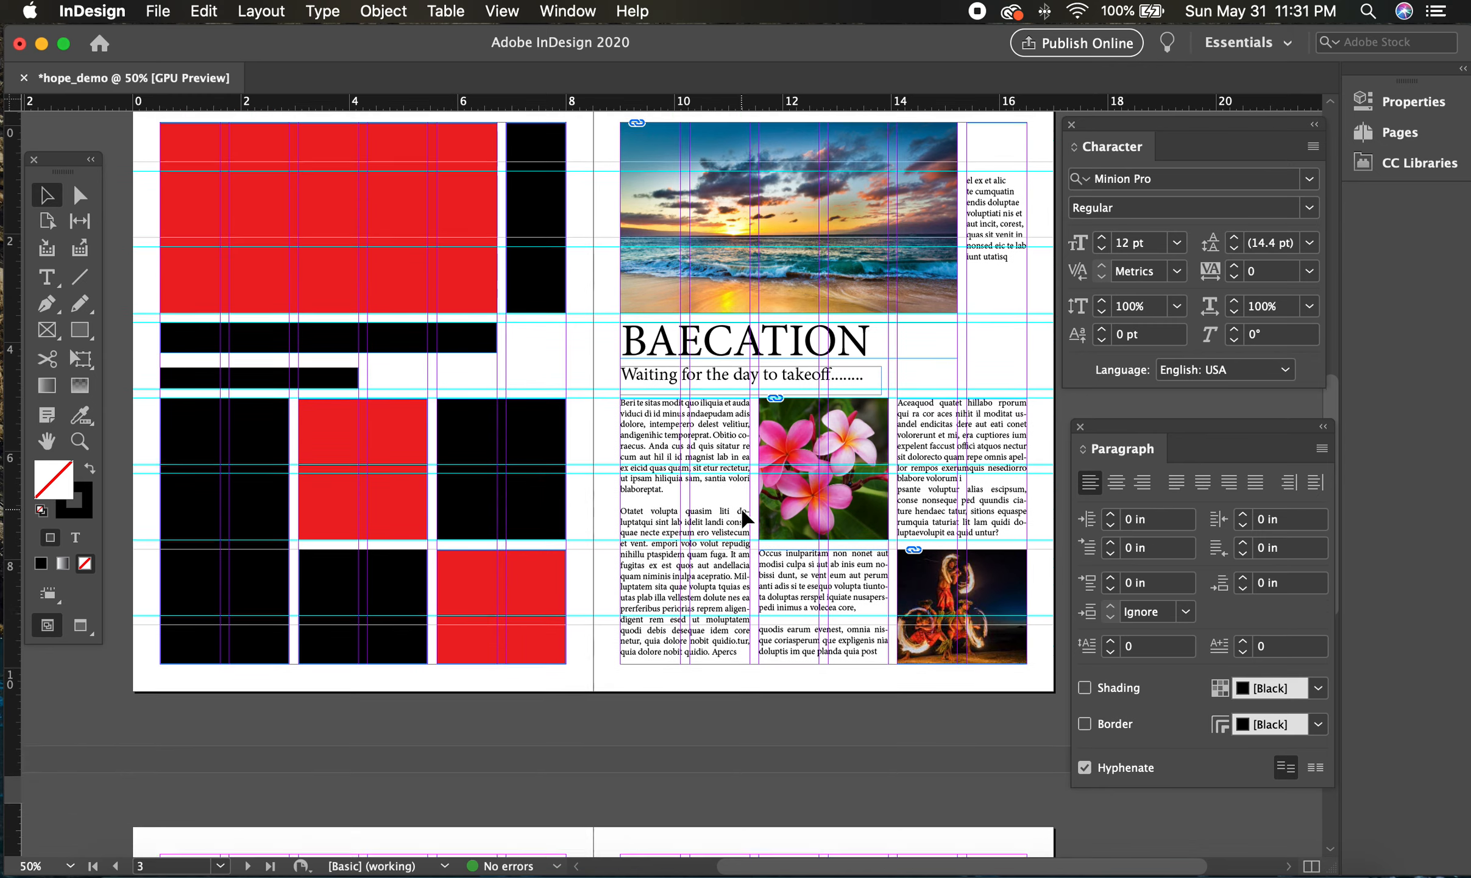
scroll(741, 511, left, 2)
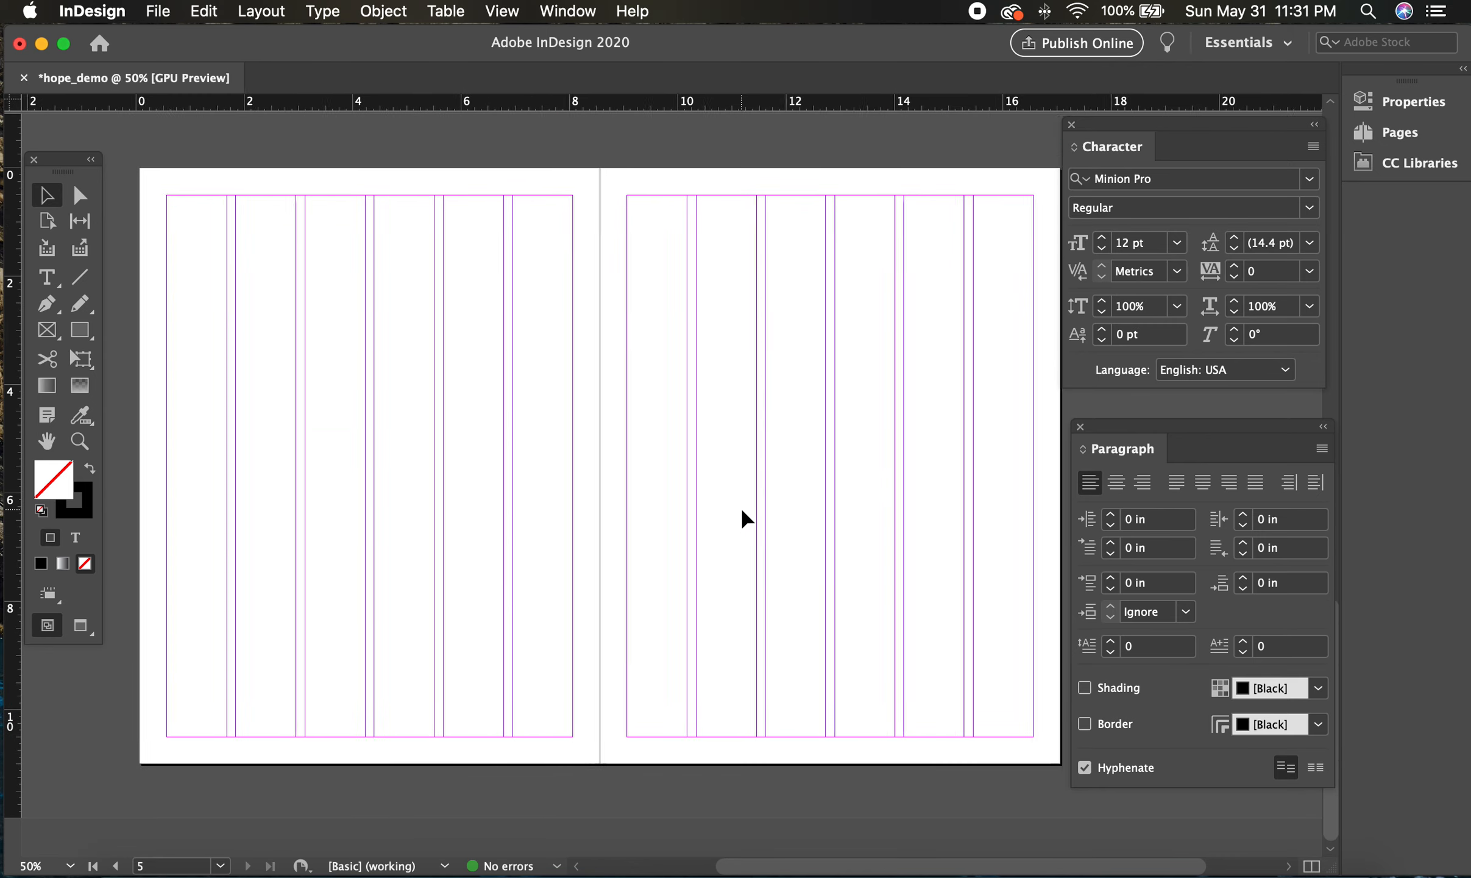
scroll(742, 510, left, 5)
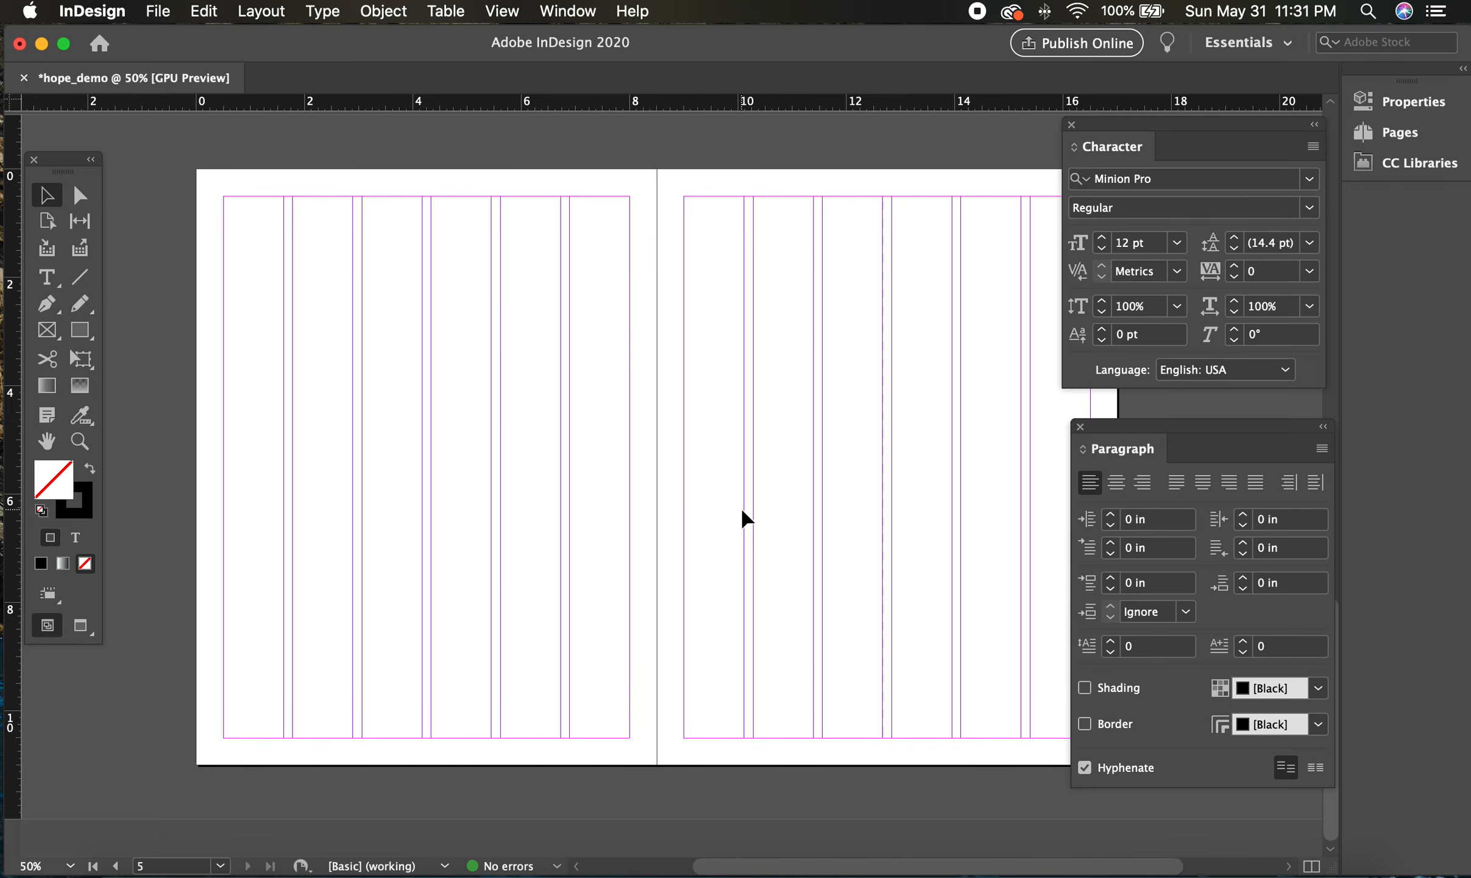
scroll(742, 511, right, 5)
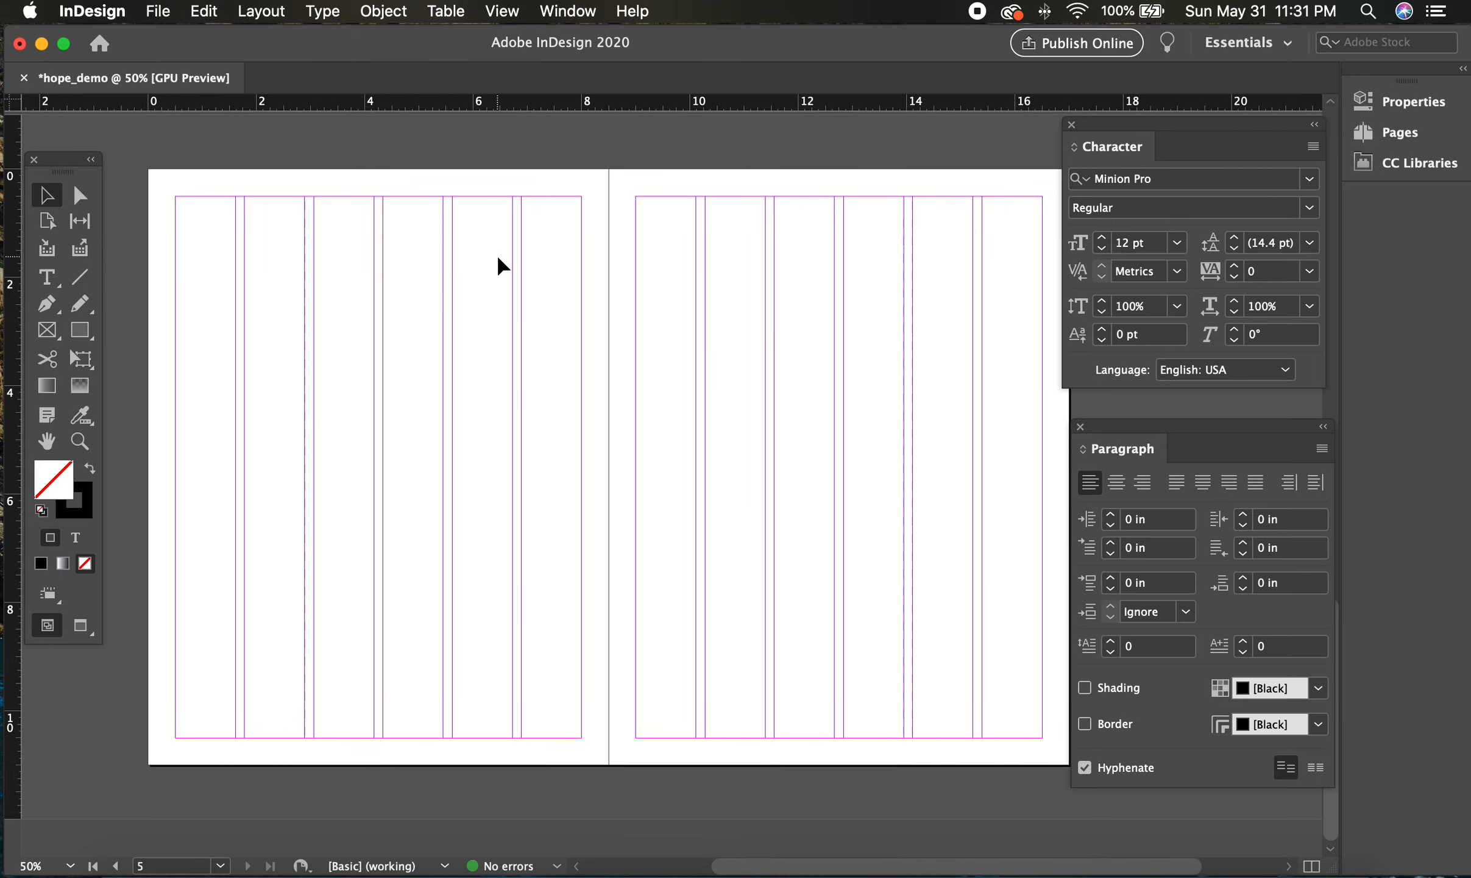
scroll(498, 267, up, 1)
scroll(497, 262, down, 1)
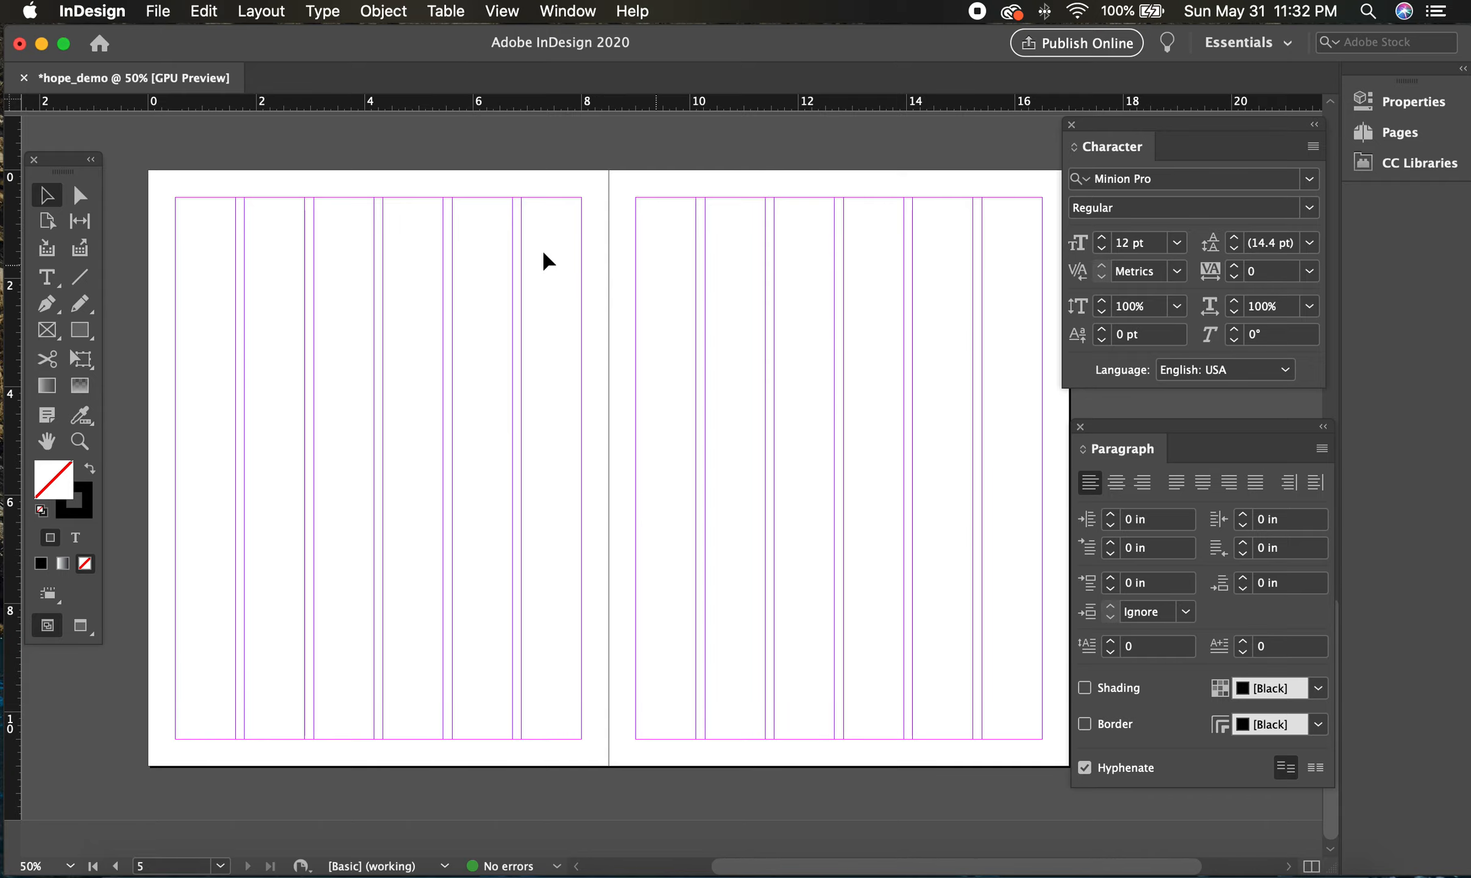
scroll(612, 280, up, 5)
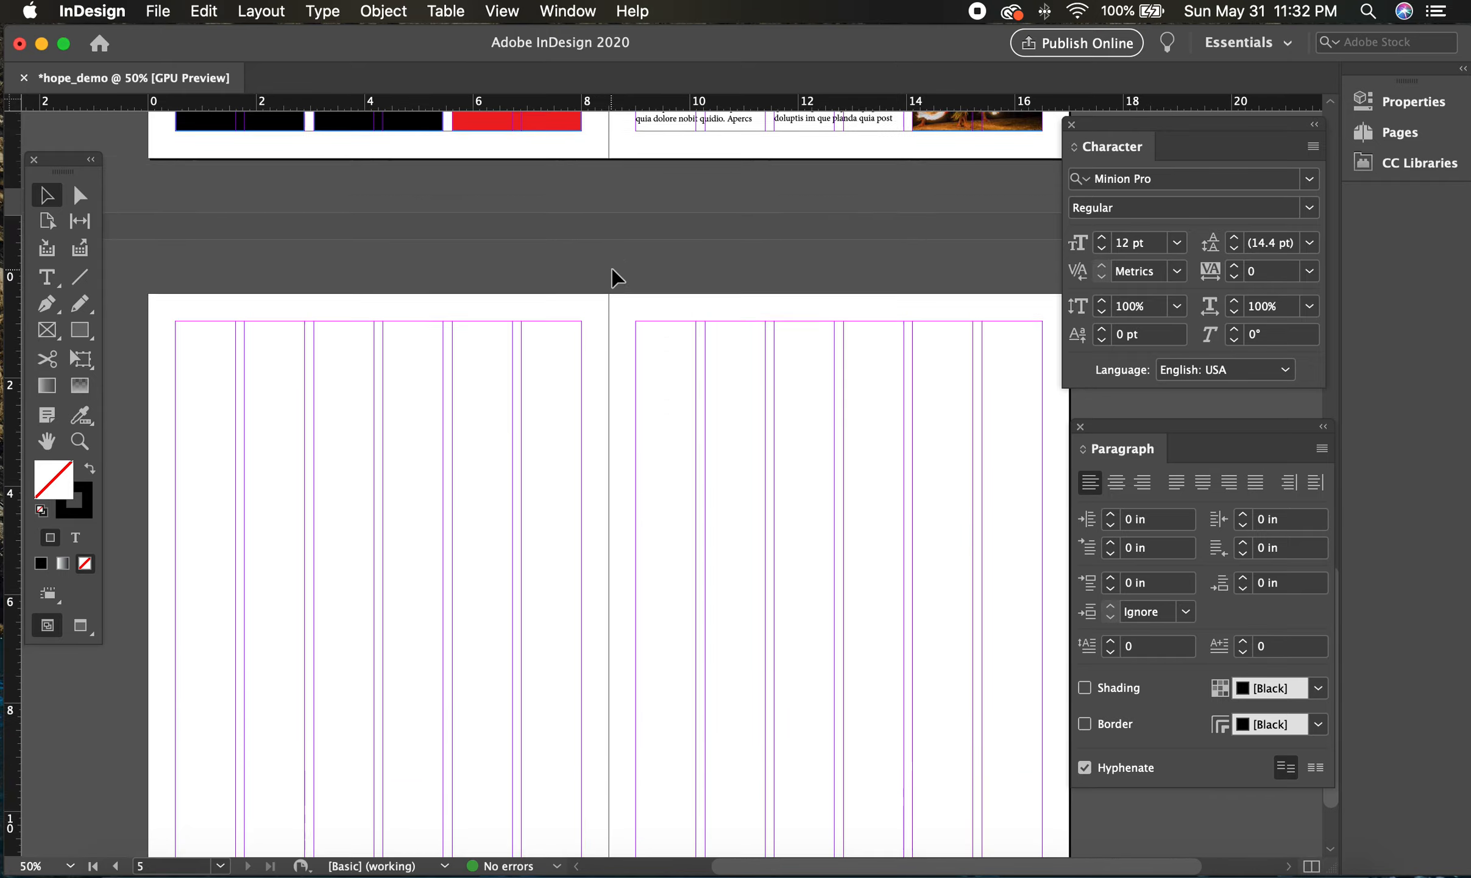
scroll(612, 277, up, 15)
scroll(614, 278, down, 7)
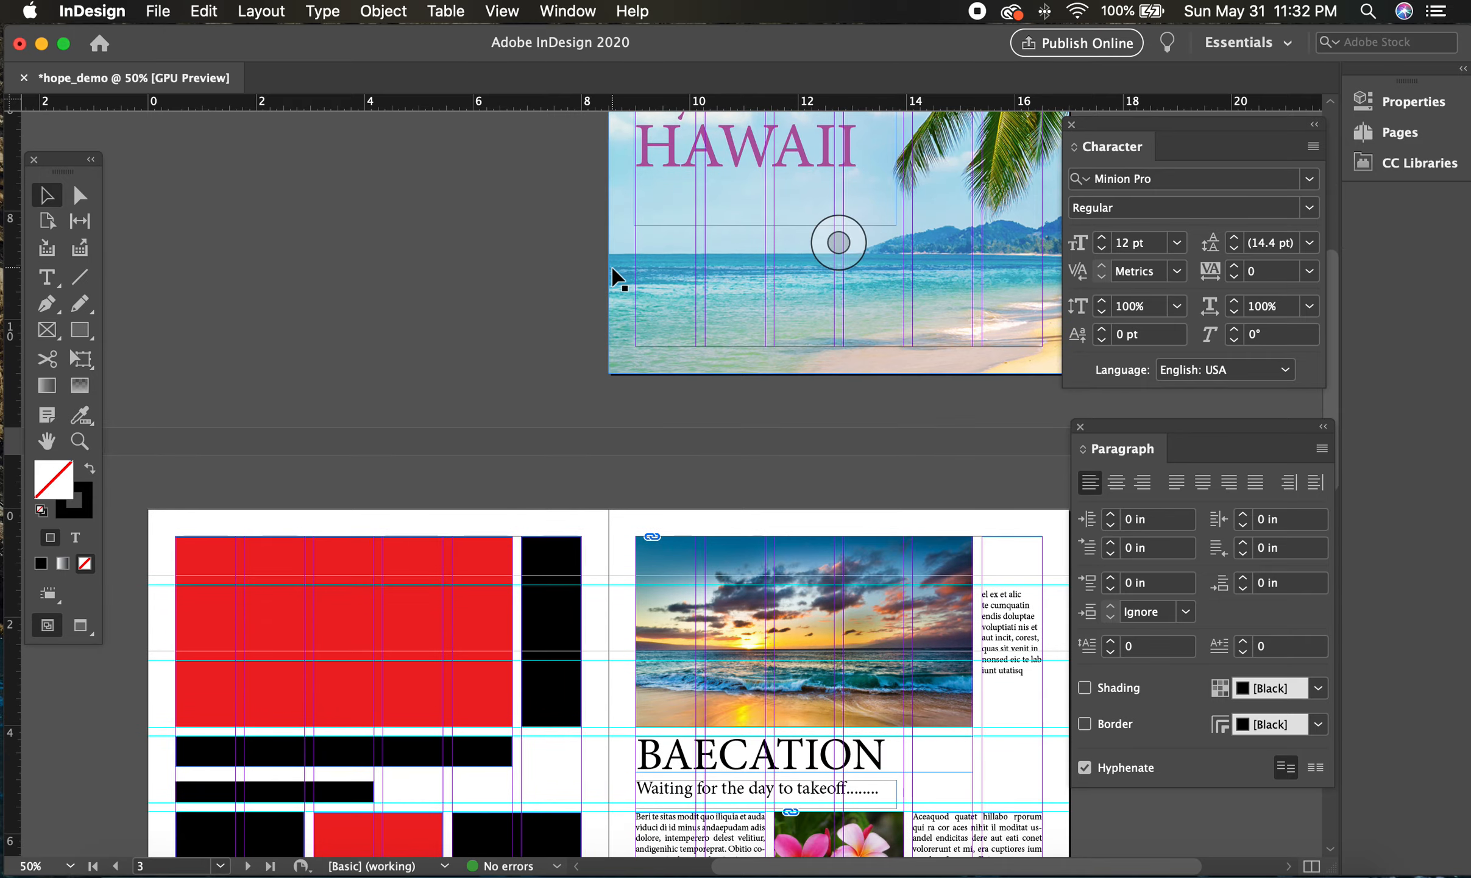
scroll(614, 278, down, 8)
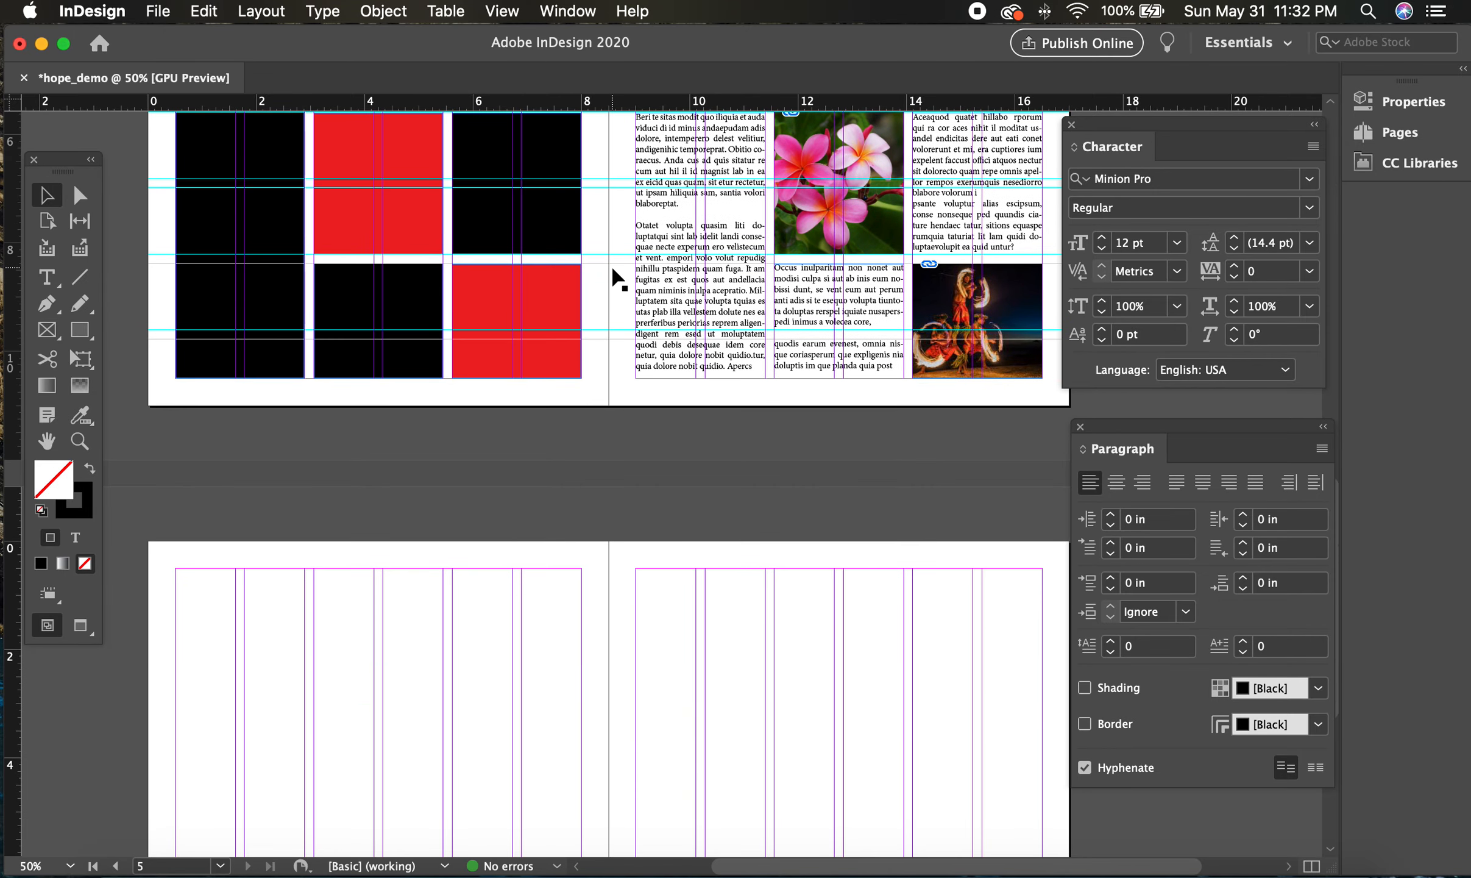
scroll(616, 277, down, 5)
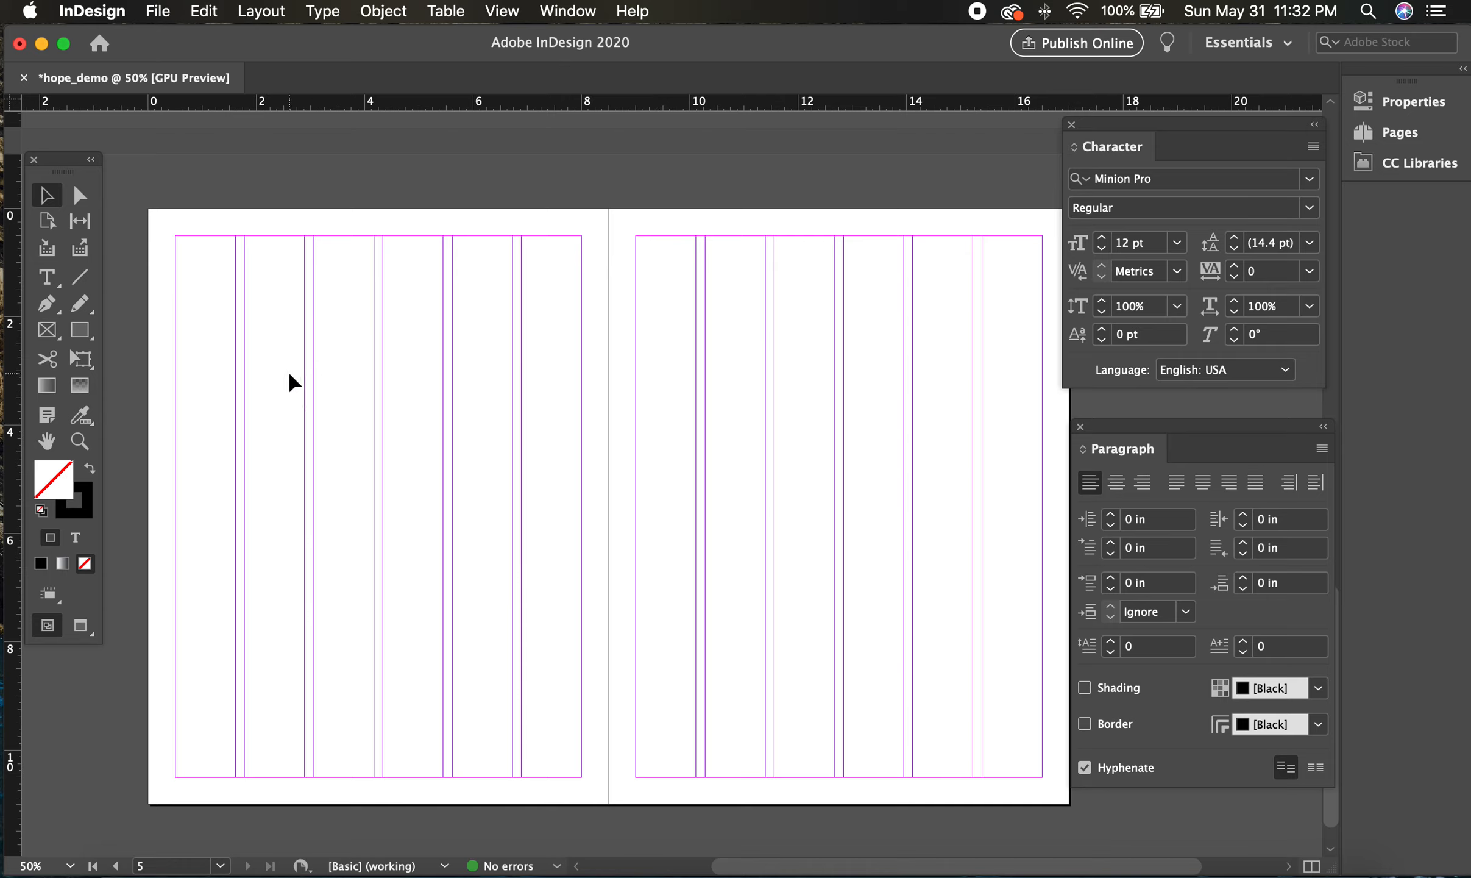
Draw a rectangle frame covering the whole left page of the empty spread and align its left side with the page edge.
click(47, 330)
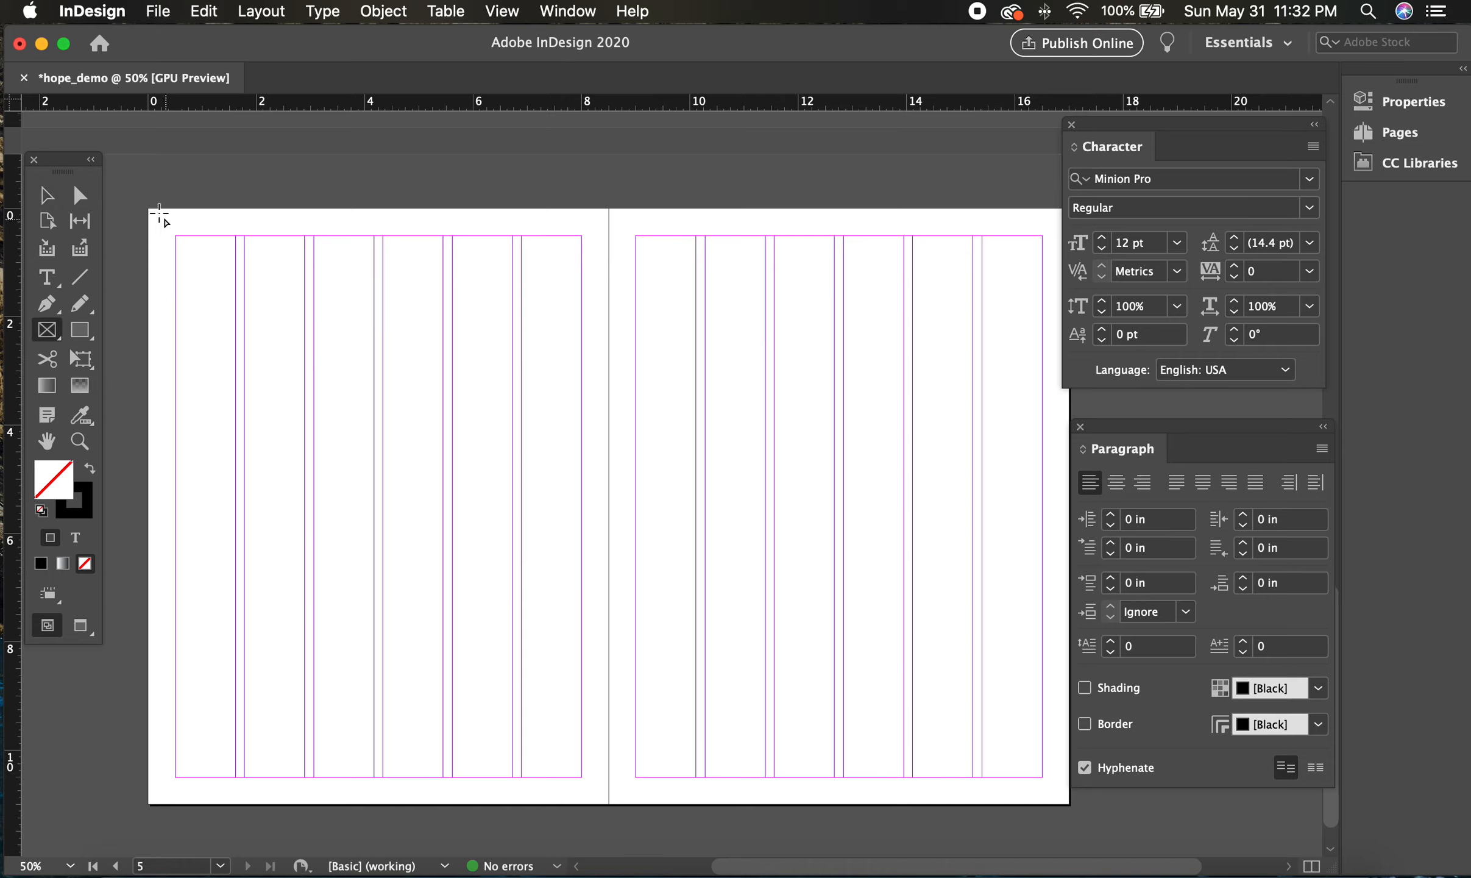
drag(142, 207, 608, 803)
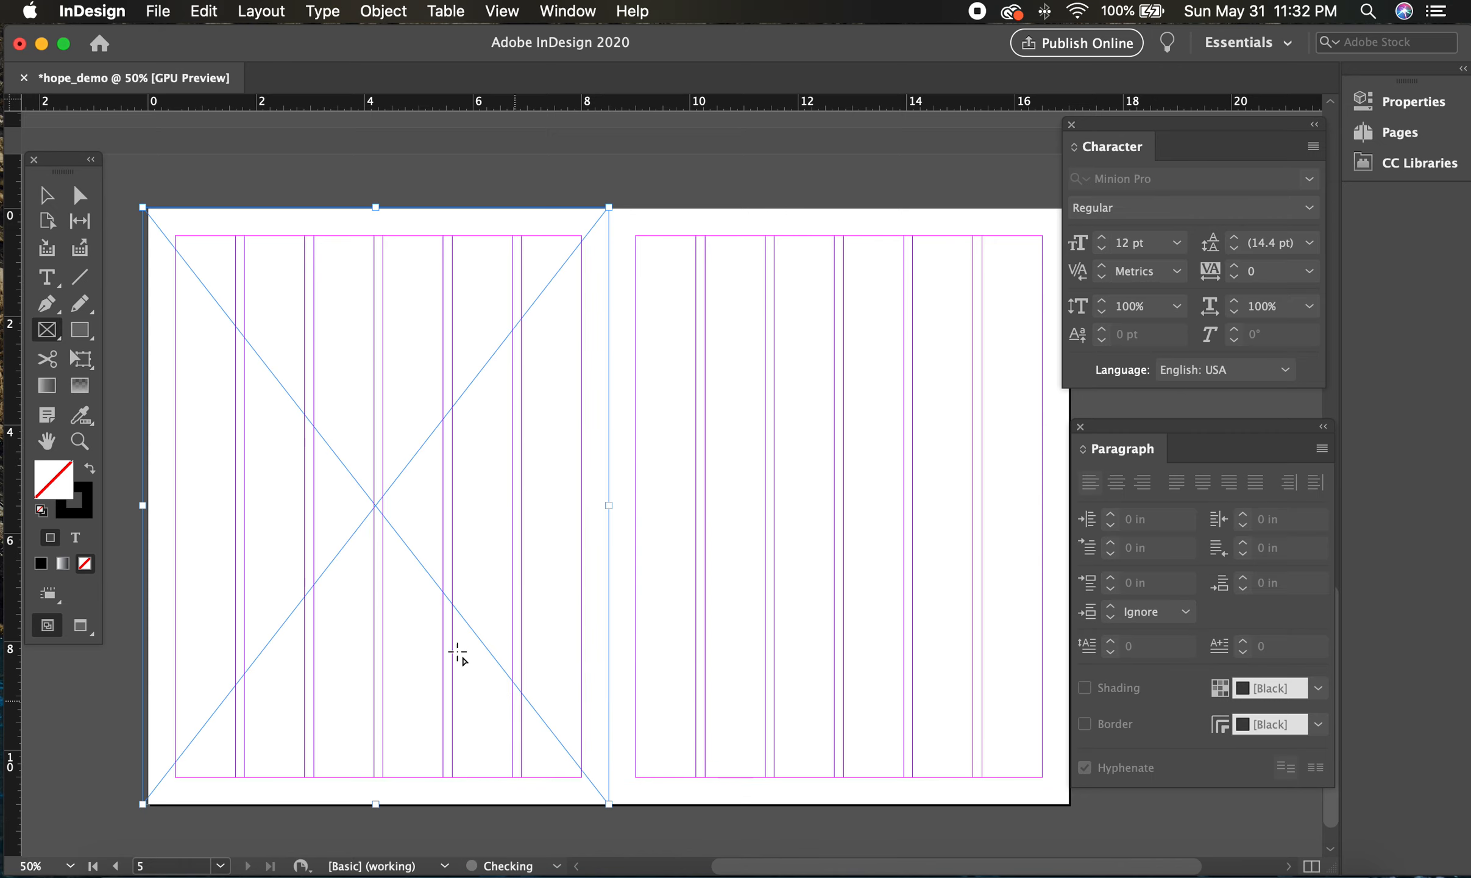
click(39, 195)
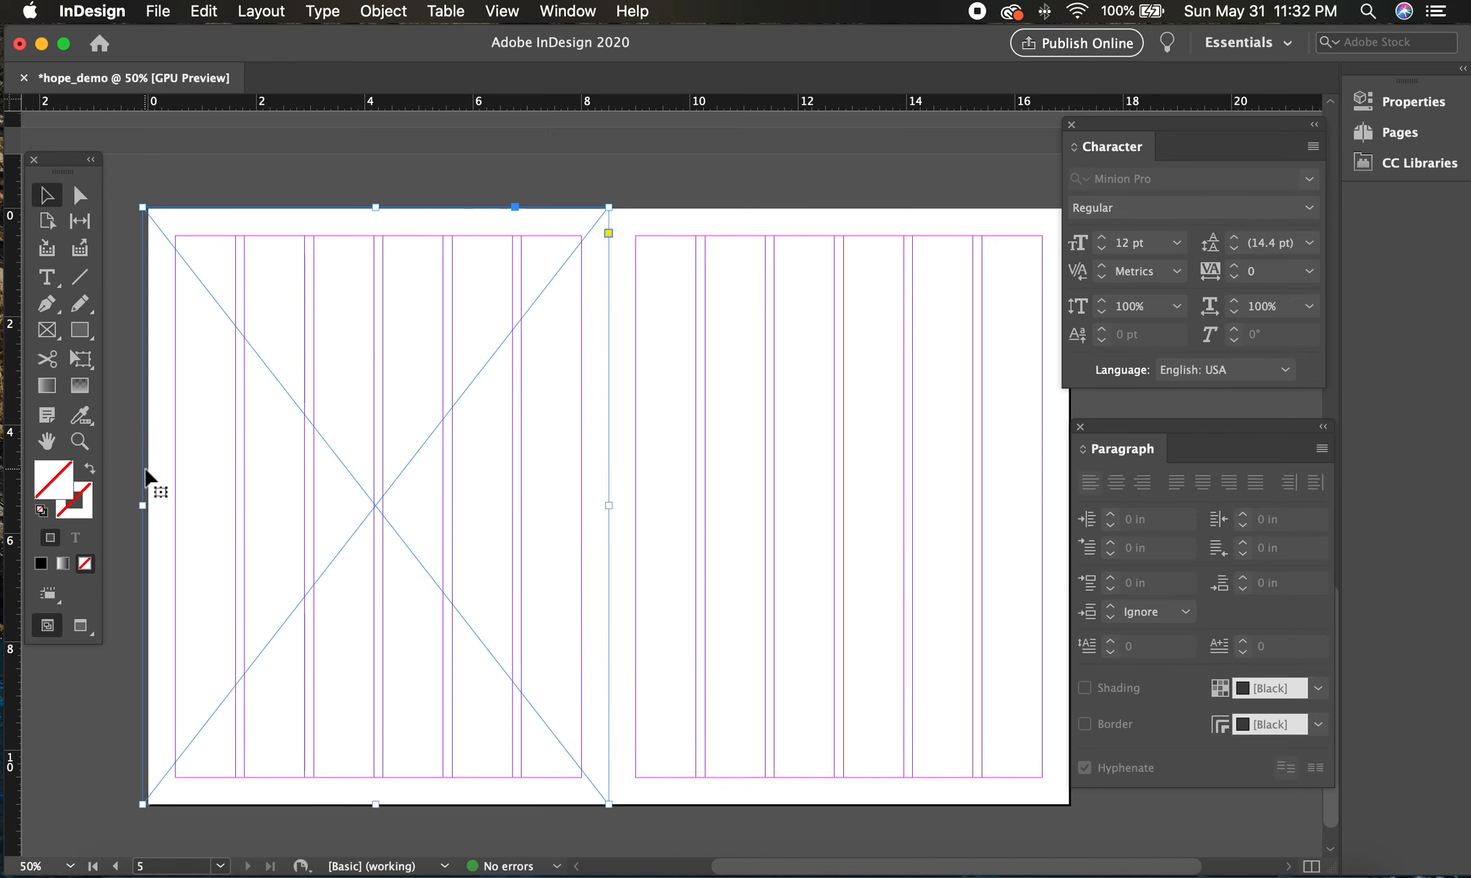
drag(144, 505, 148, 505)
Start placing an image into the left page's frame and preview Hawaii-beach.jpg from the W4 Indesign Tutorial folder.
click(147, 12)
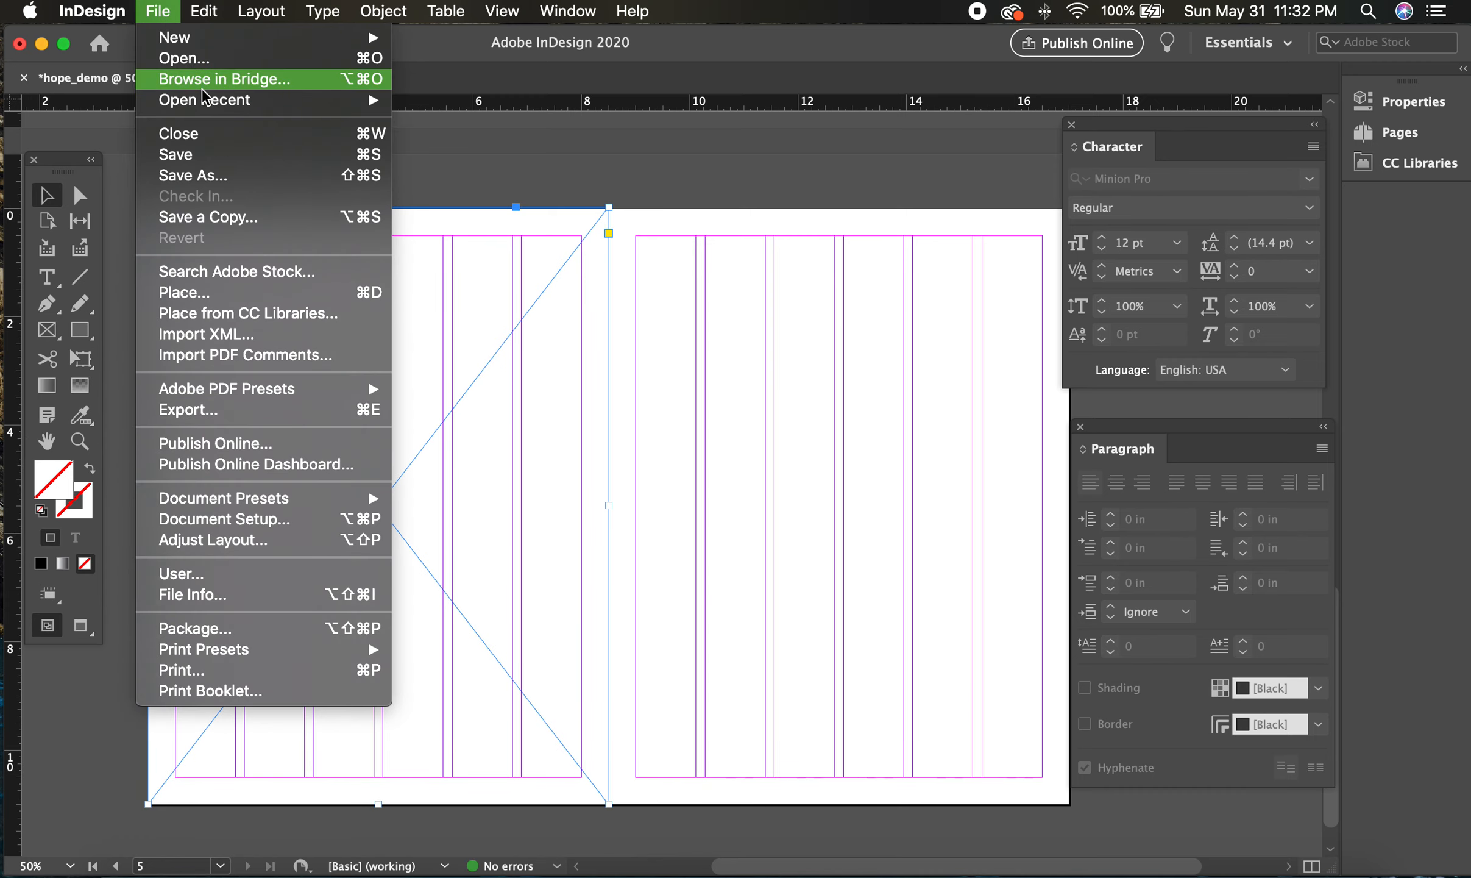
click(230, 295)
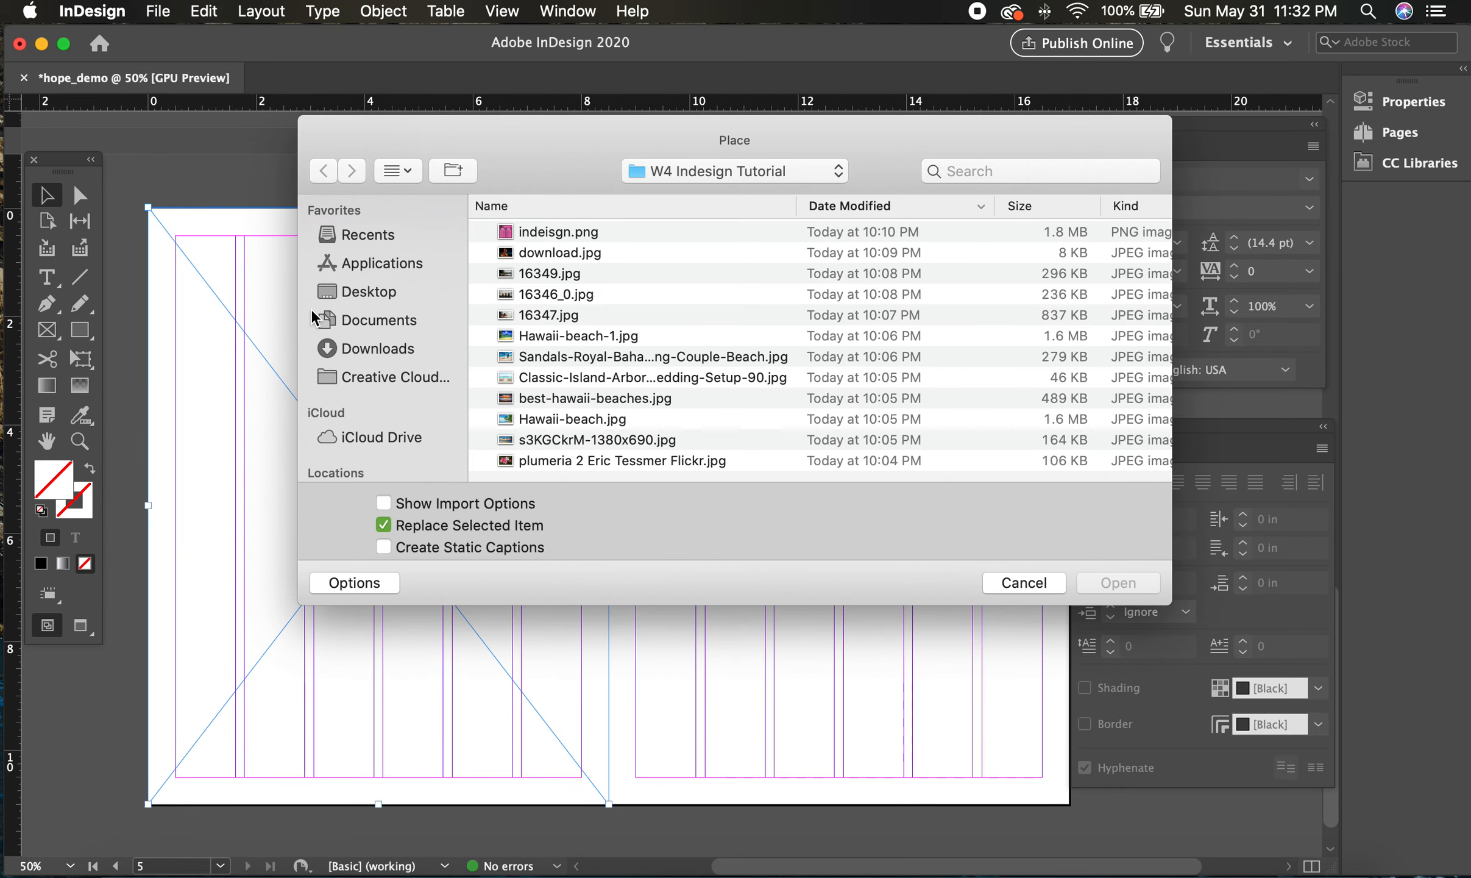
click(555, 284)
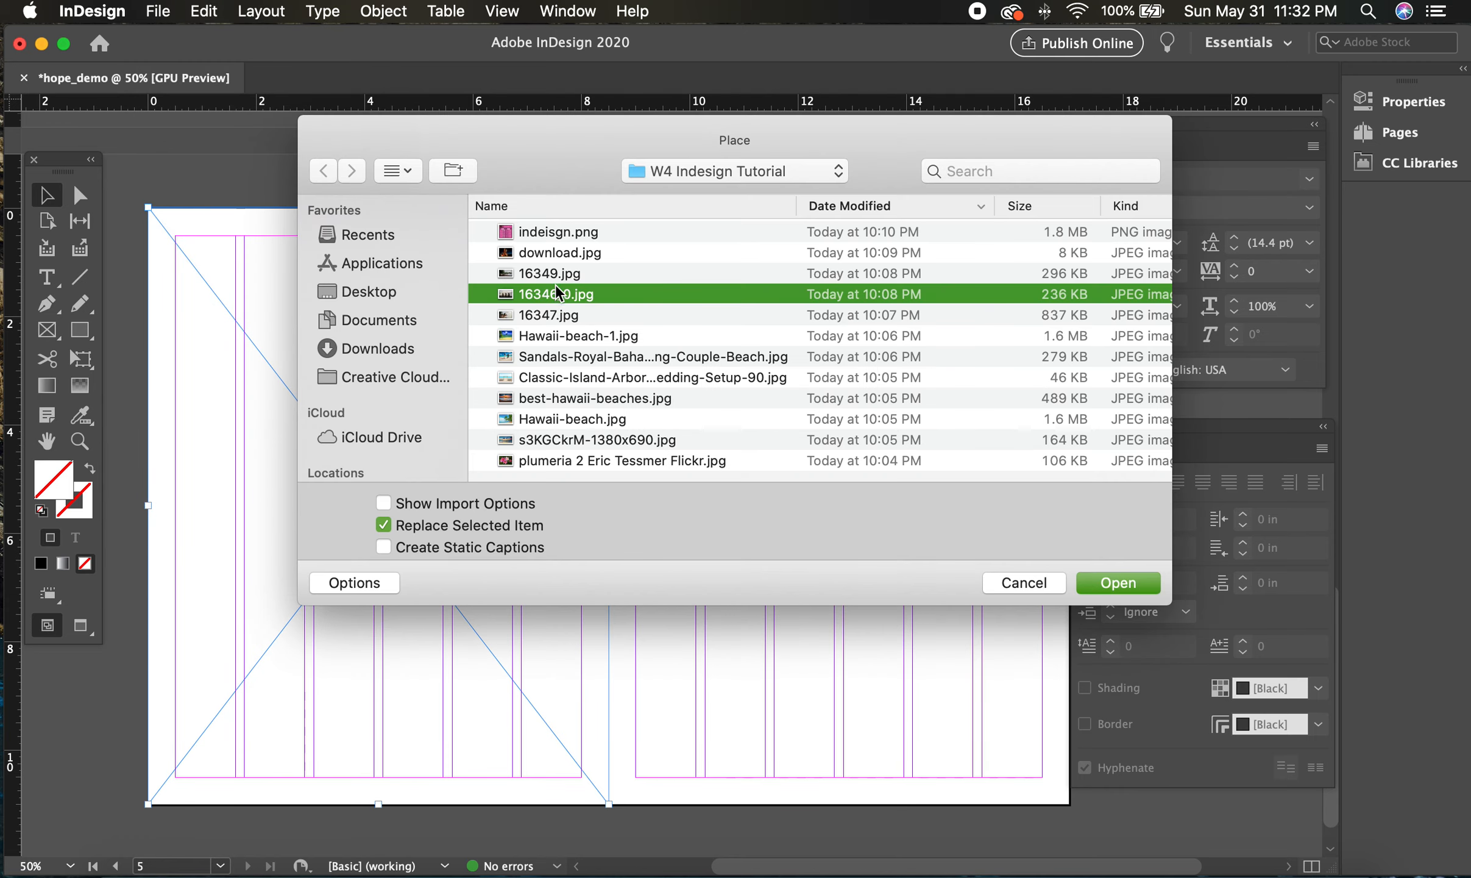
click(555, 276)
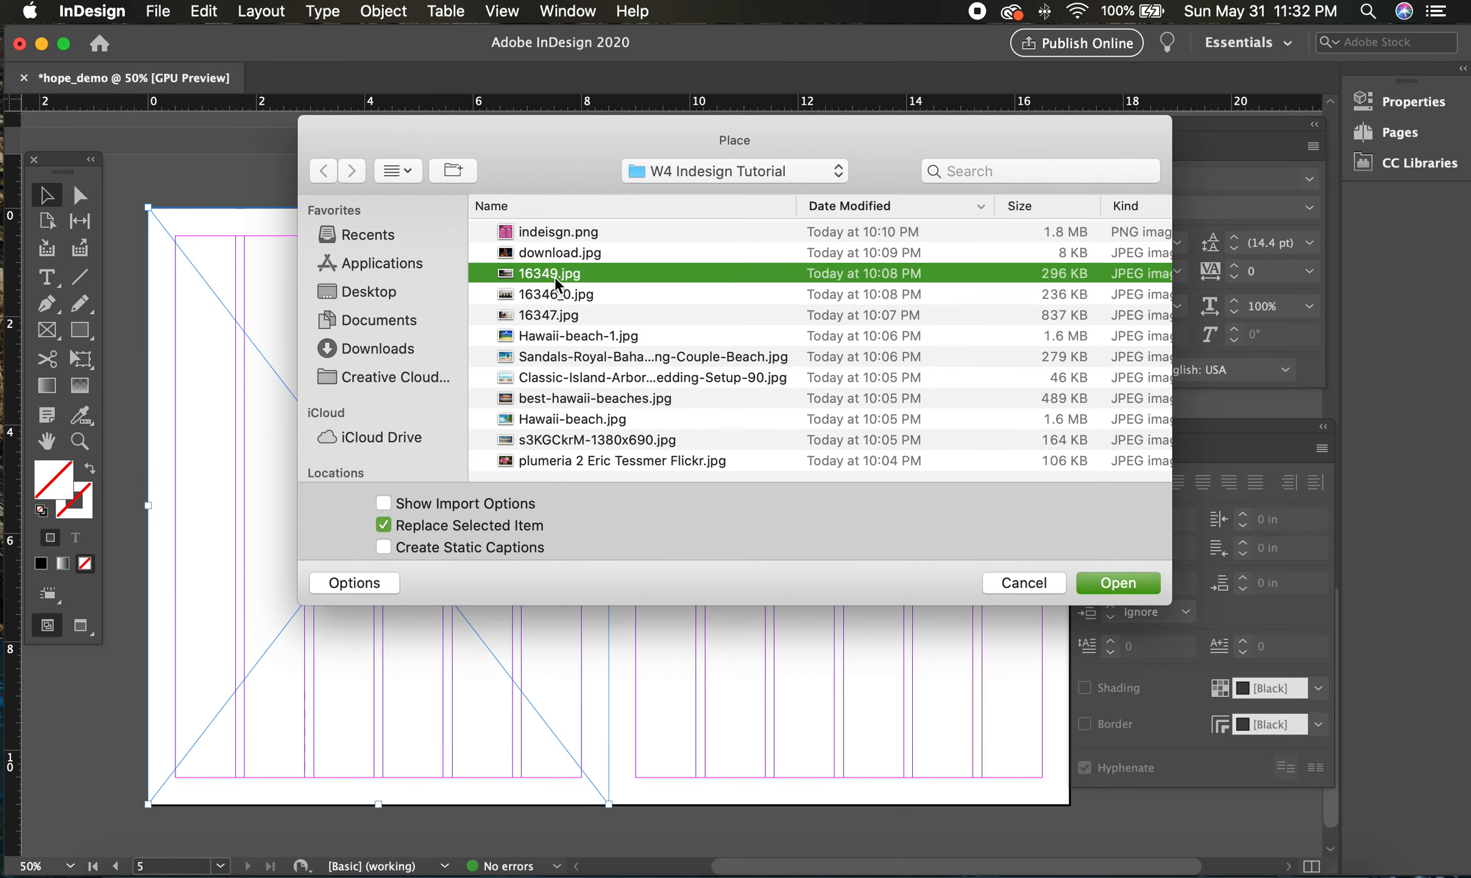
click(546, 378)
click(546, 415)
key(space)
key(space)
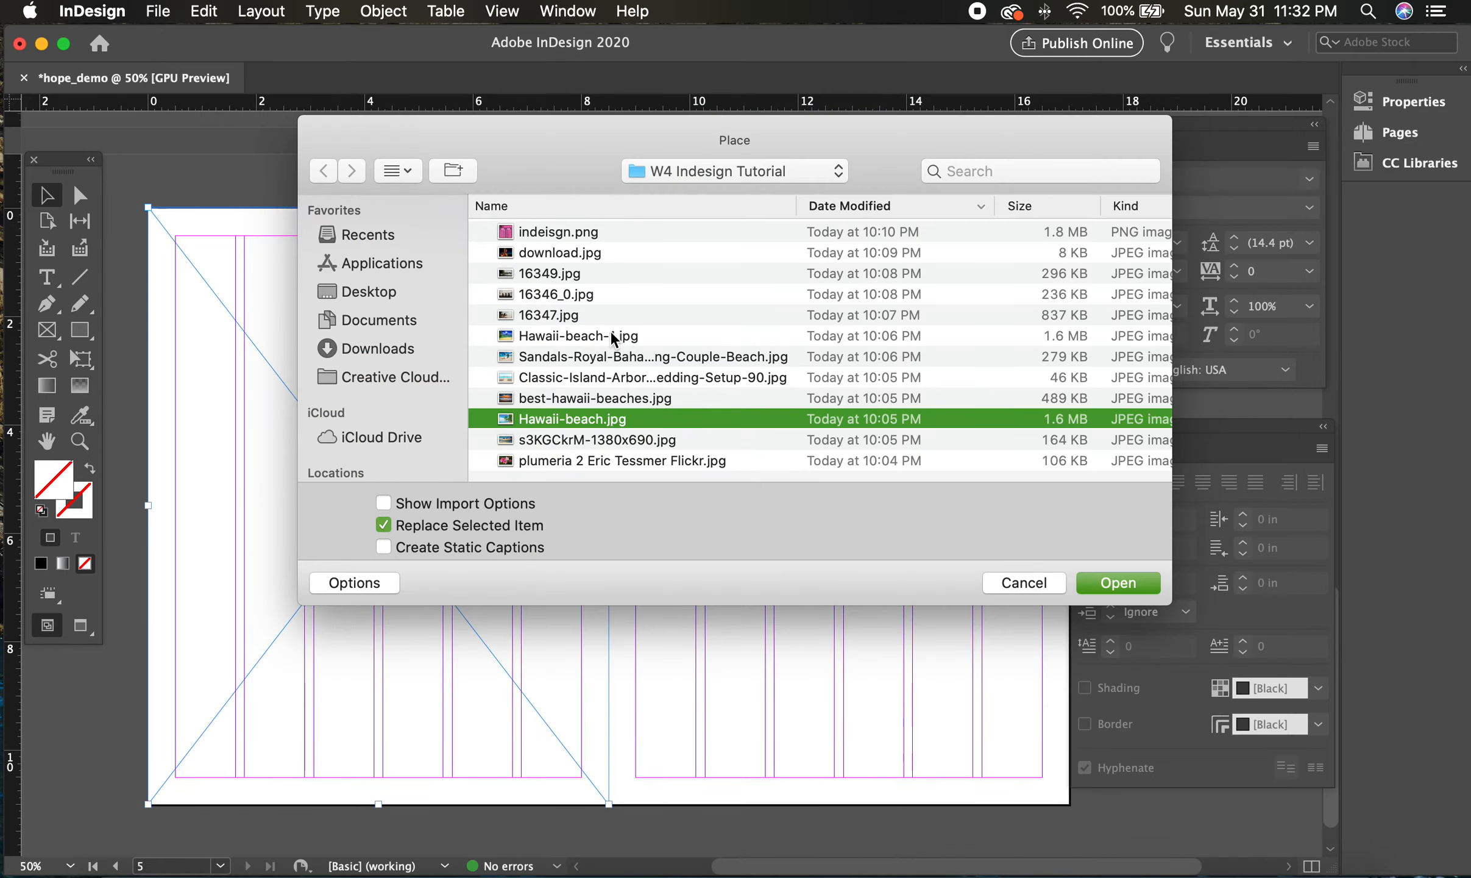
Preview the folder's images from 16349.jpg onward and place the Sandals-Royal couple beach photo into the frame.
click(539, 273)
key(space)
key(Down)
key(Down)
key(Down)
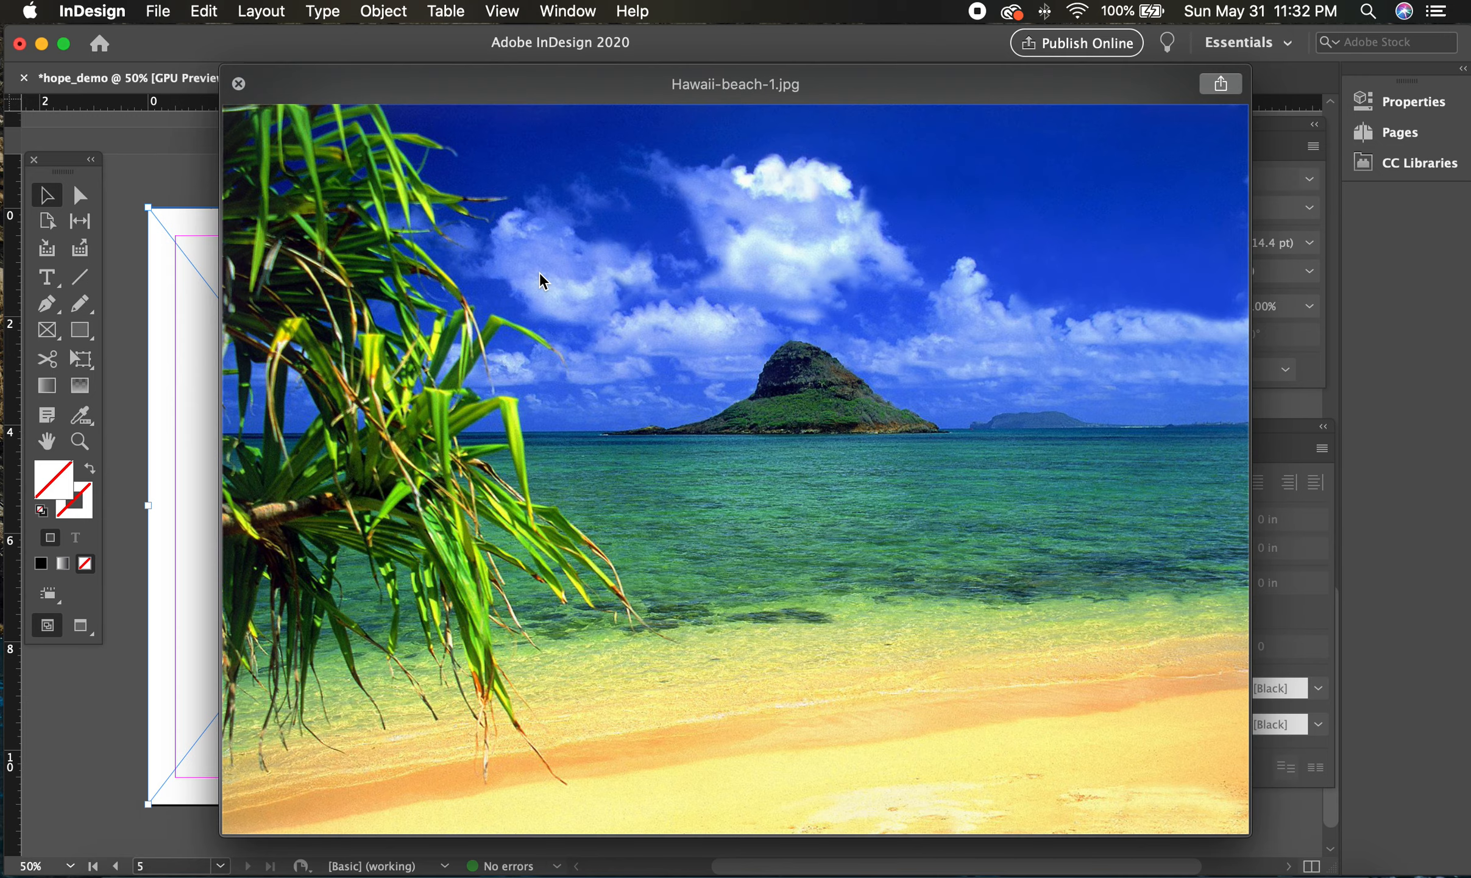
key(Down)
key(Down)
key(Up)
key(space)
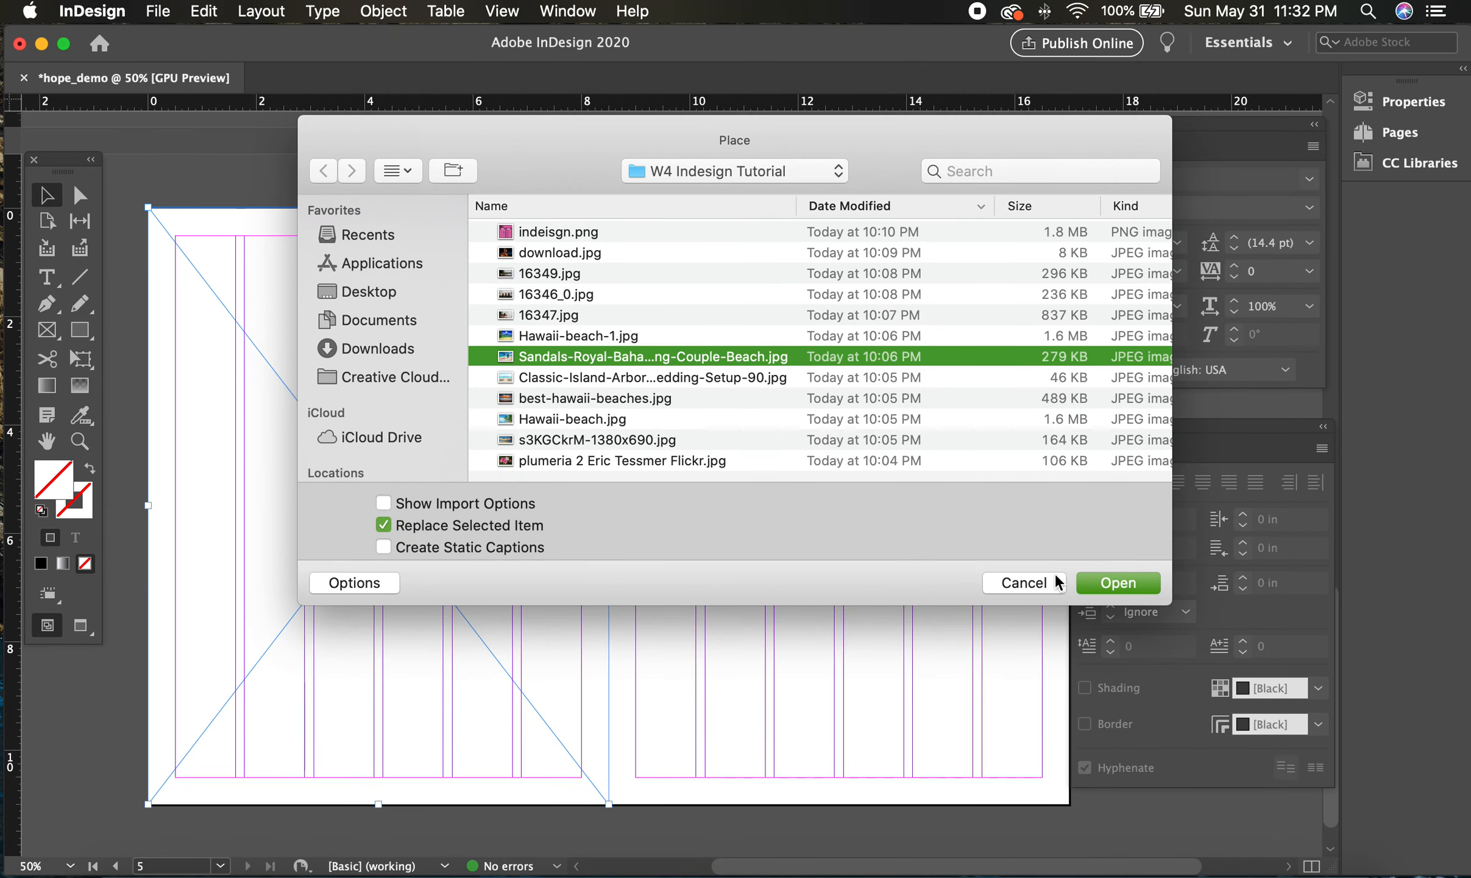
click(1116, 585)
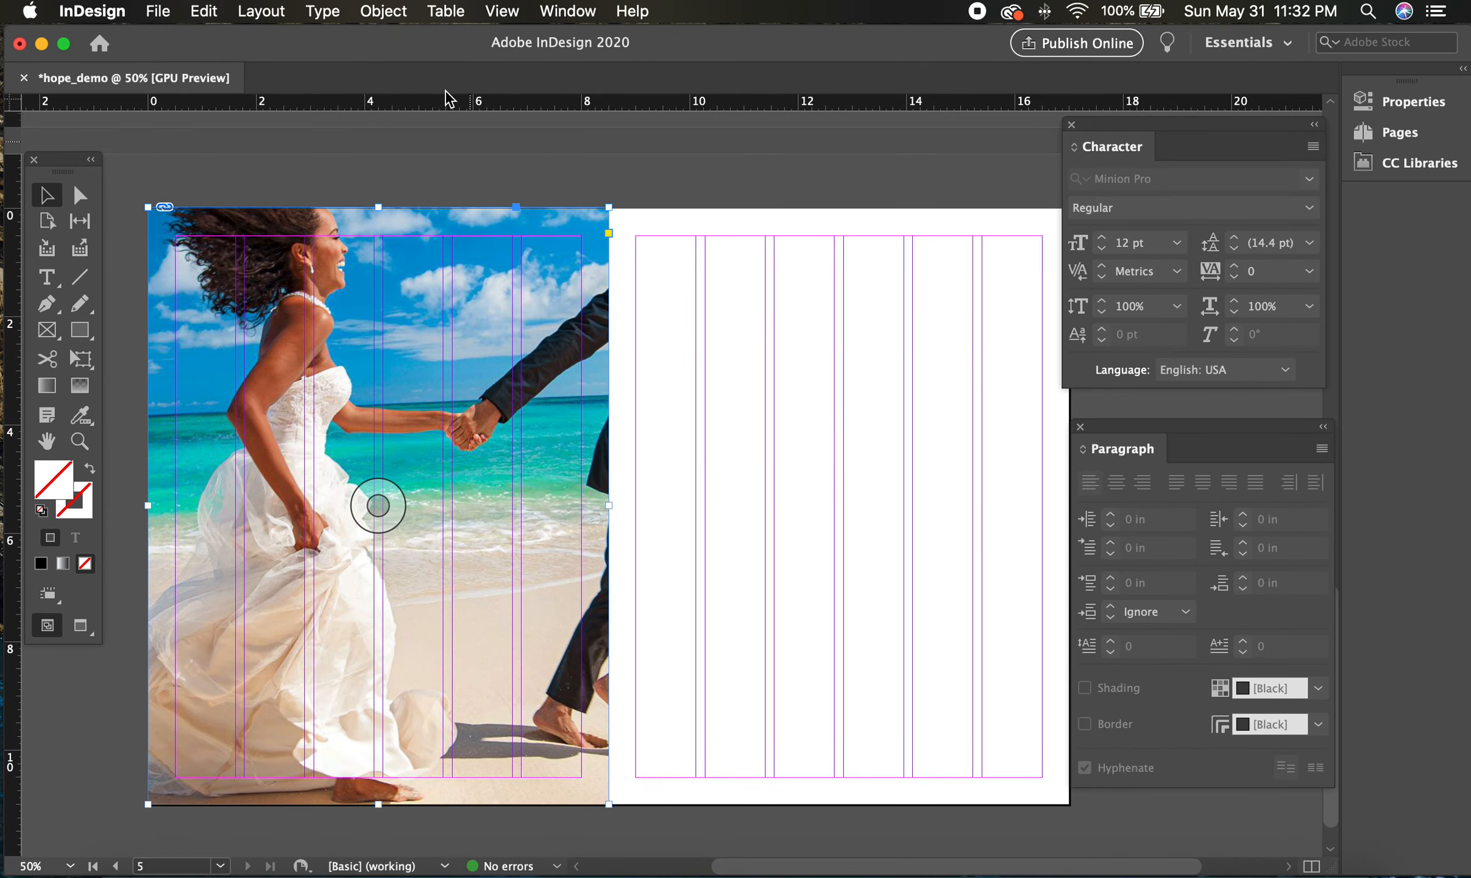
Fit the photo with Fill Frame Proportionally and shift it left inside the frame until the groom's outstretched arm is within the page.
click(382, 11)
mouse_move(474, 396)
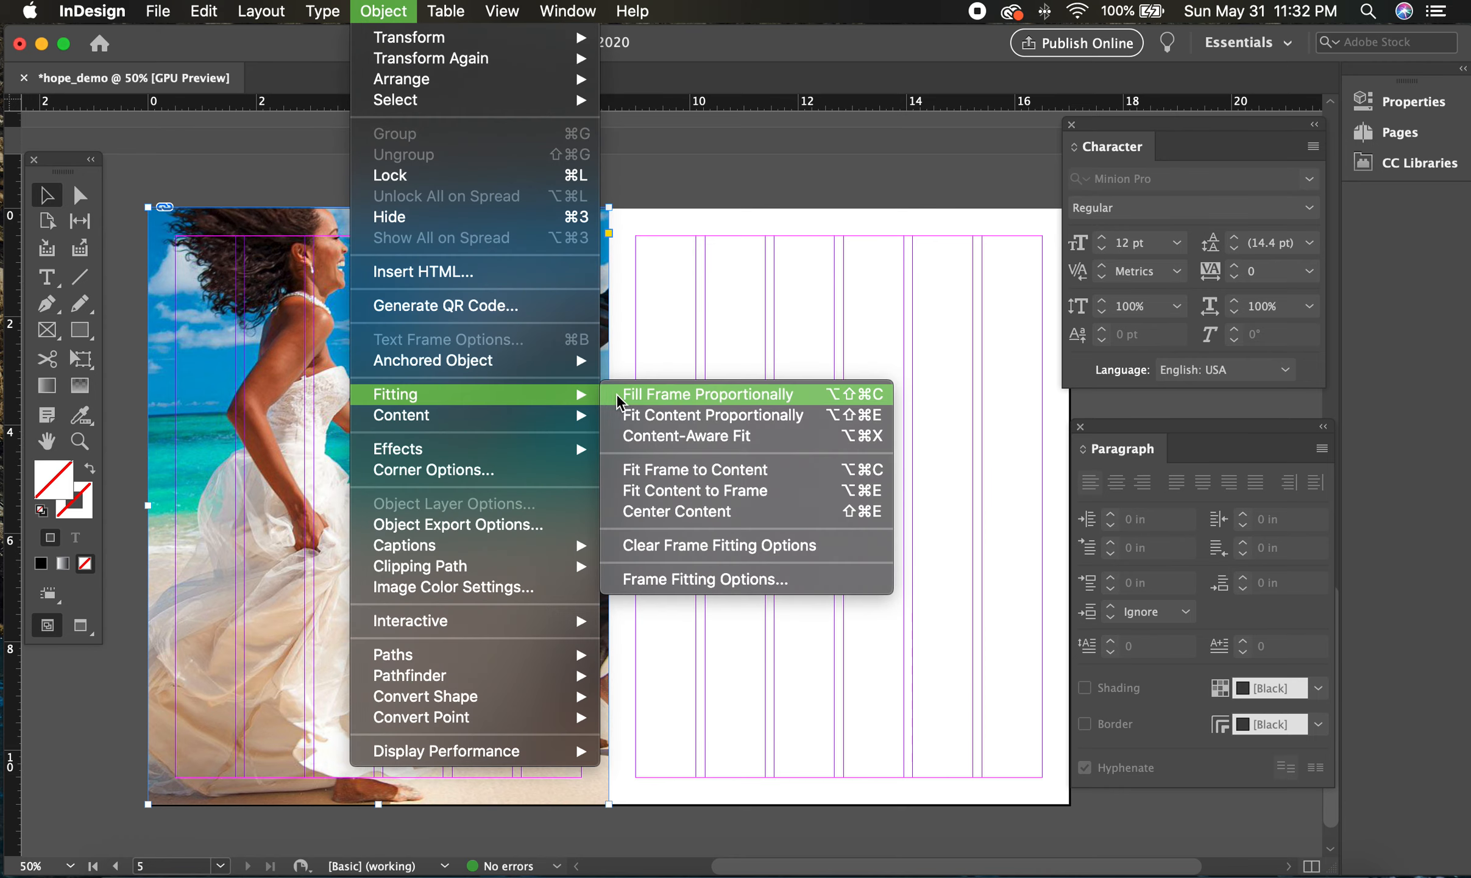
click(640, 394)
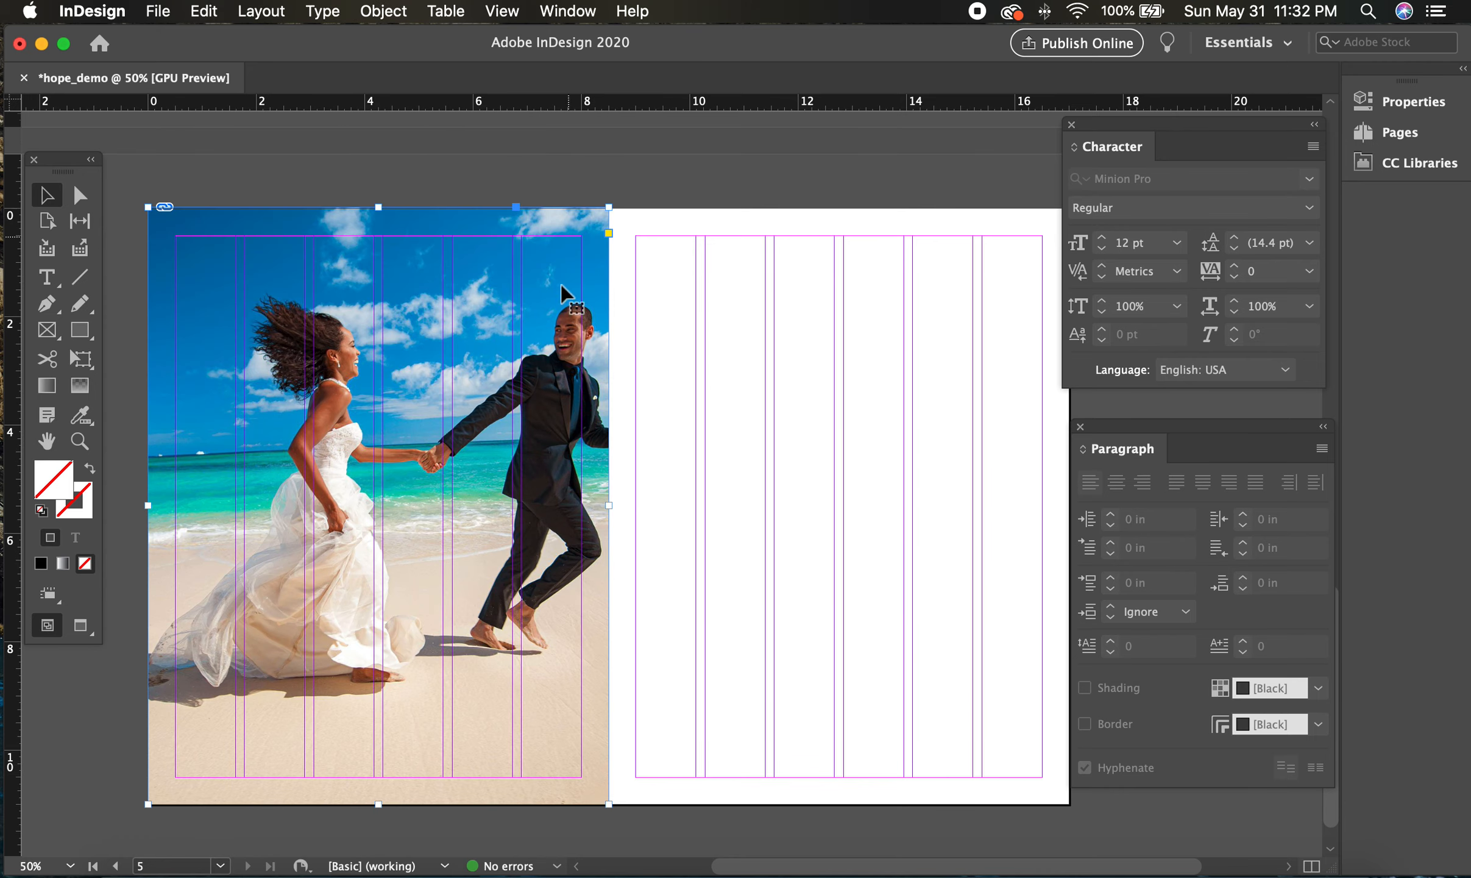
click(381, 505)
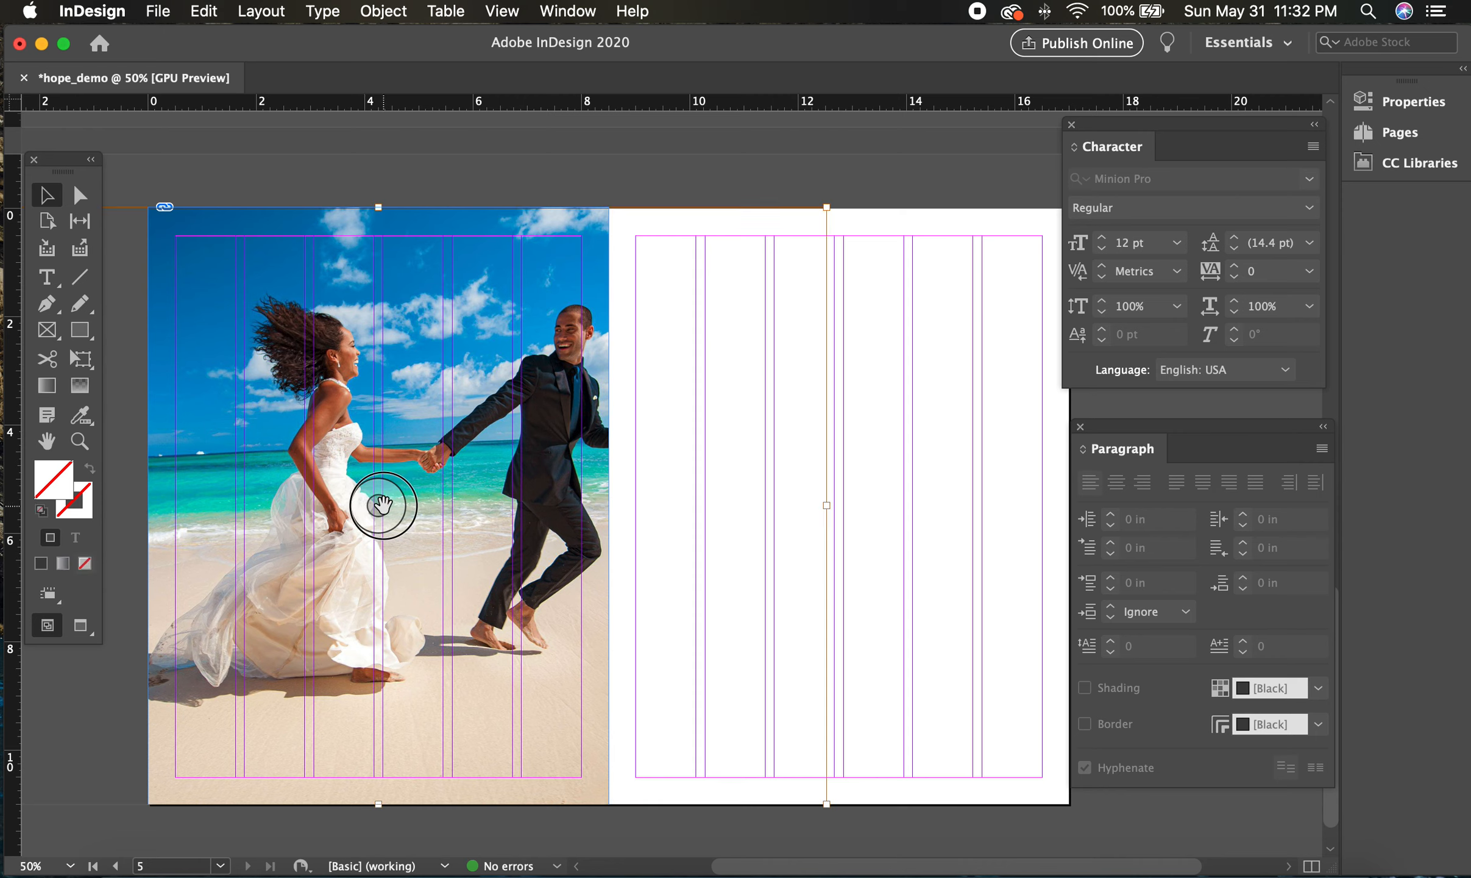
mouse_move(381, 504)
mouse_down()
mouse_move(360, 517)
mouse_move(378, 503)
mouse_up()
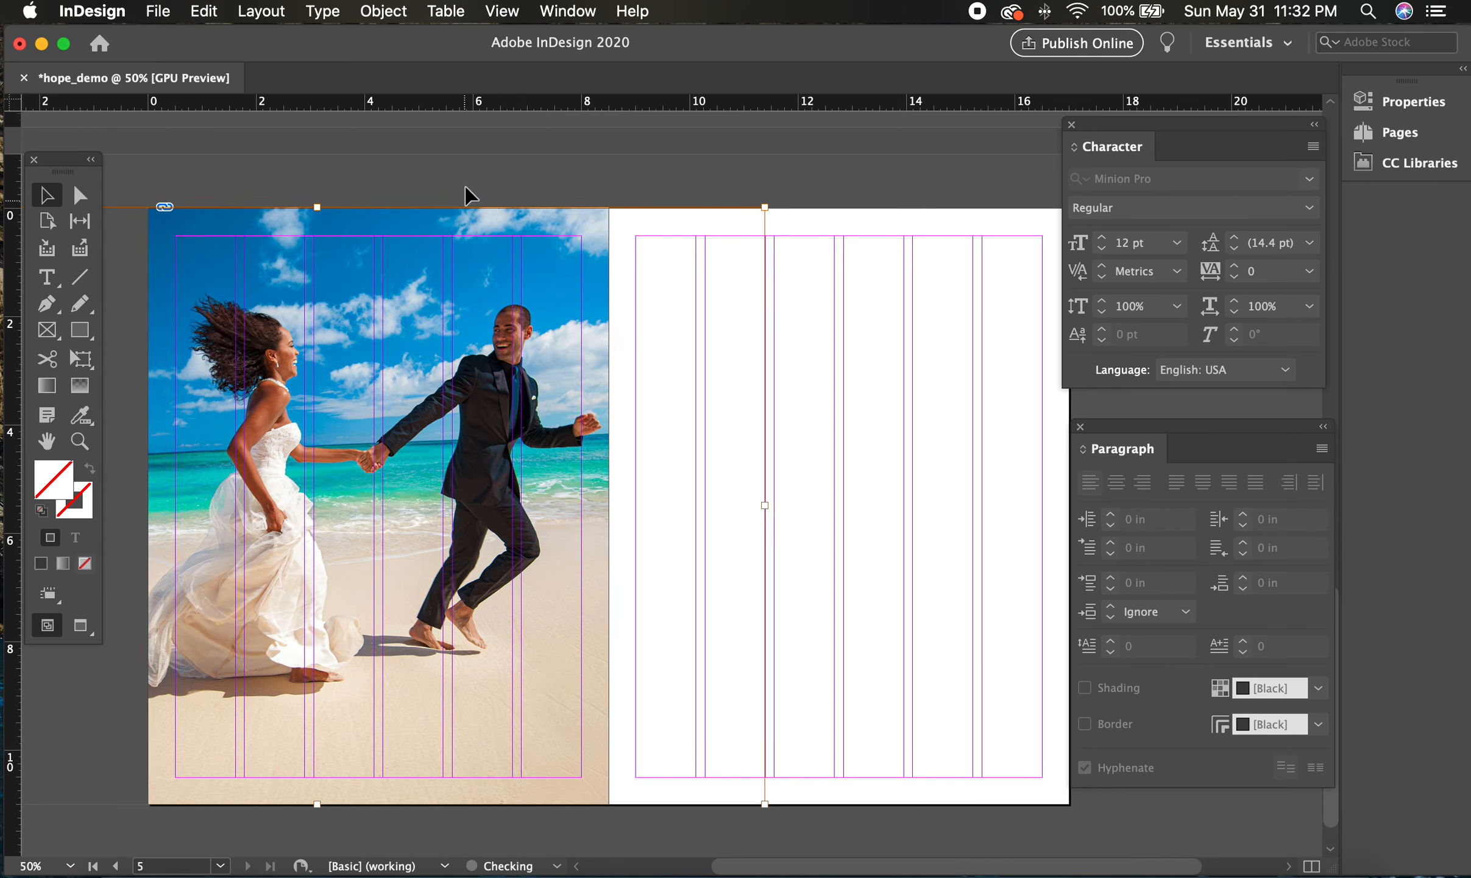
click(469, 195)
Add the heading WEDDING RUN at 72 pt across the right page's top margin and shorten its text frame to one line.
click(46, 278)
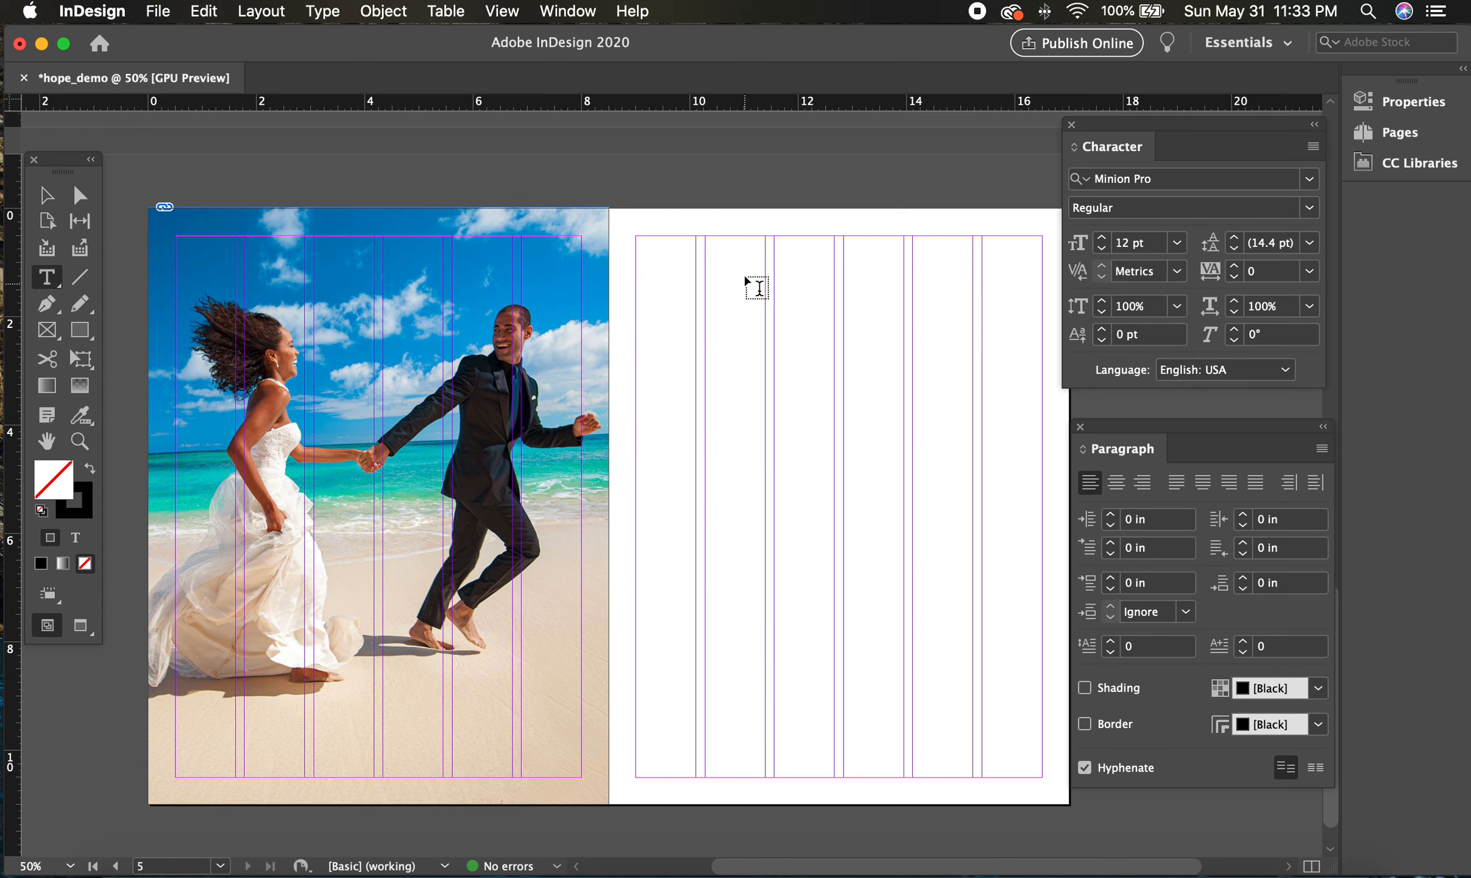
mouse_move(637, 237)
mouse_down()
mouse_move(788, 285)
mouse_move(1043, 436)
mouse_up()
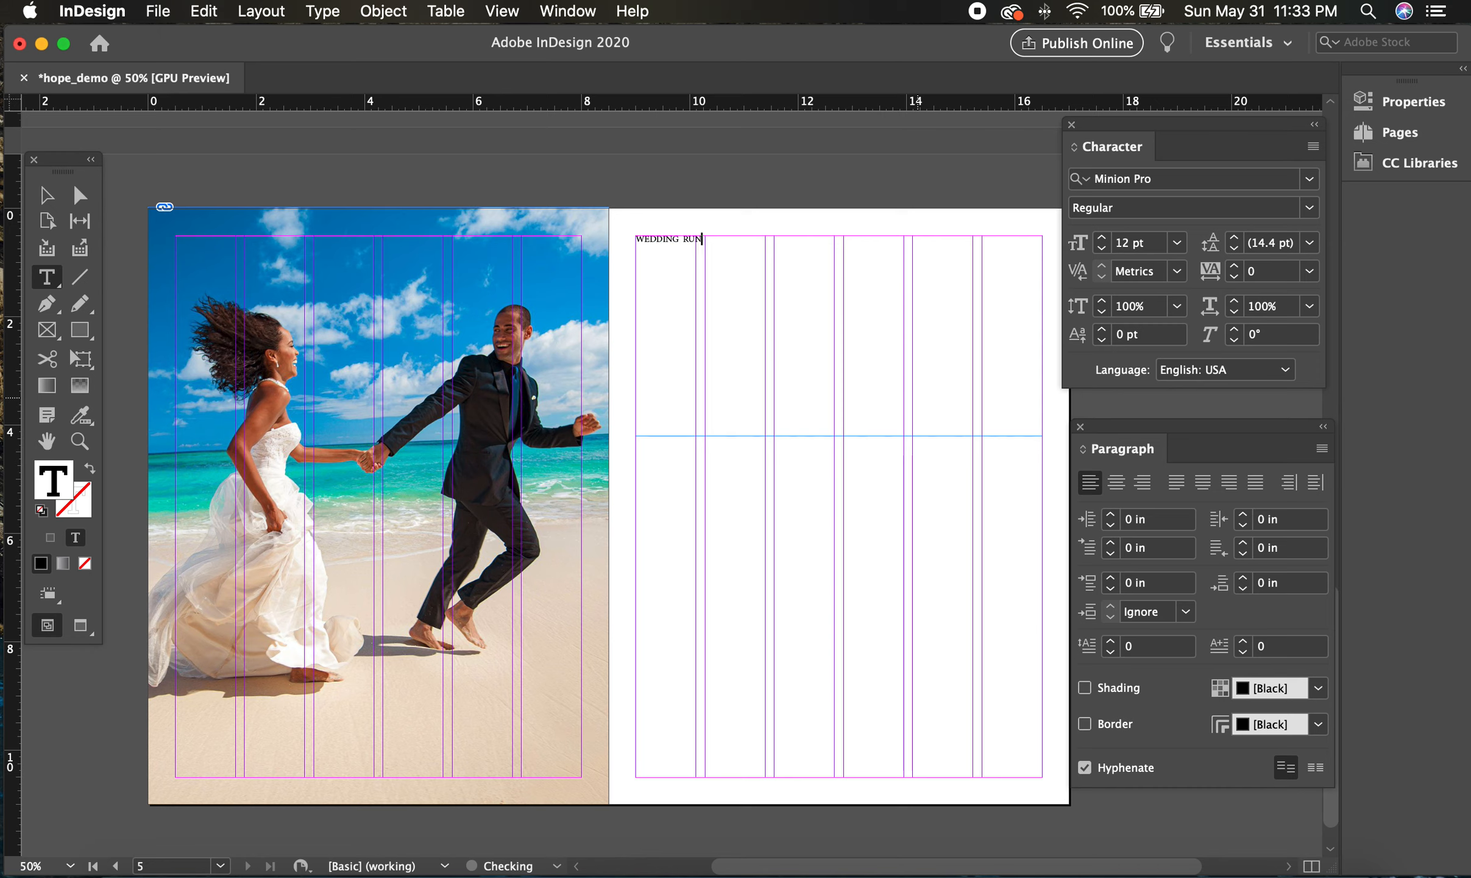
drag(731, 246, 604, 229)
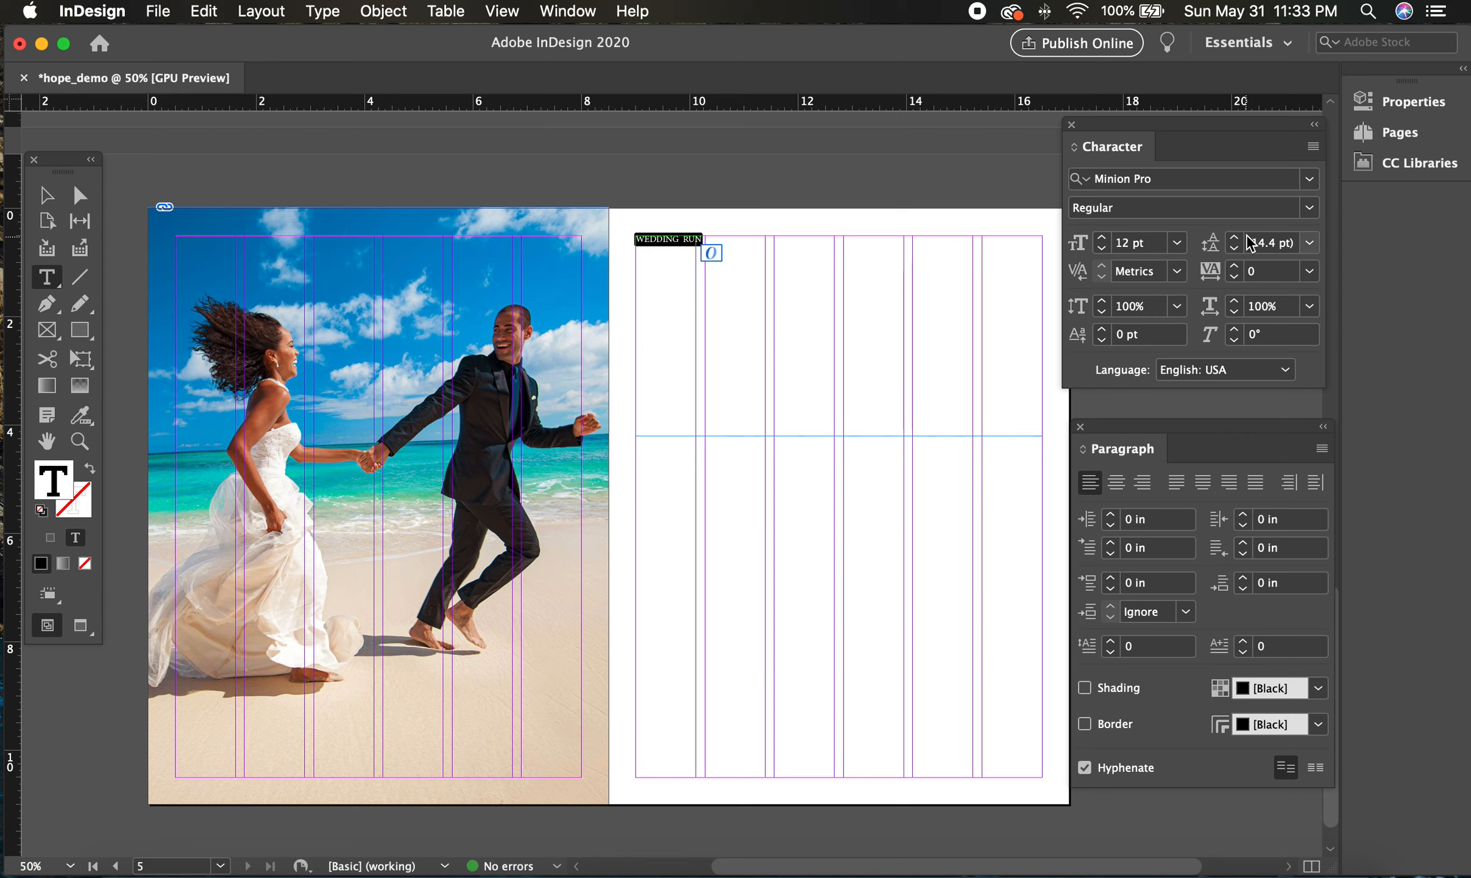
click(1176, 242)
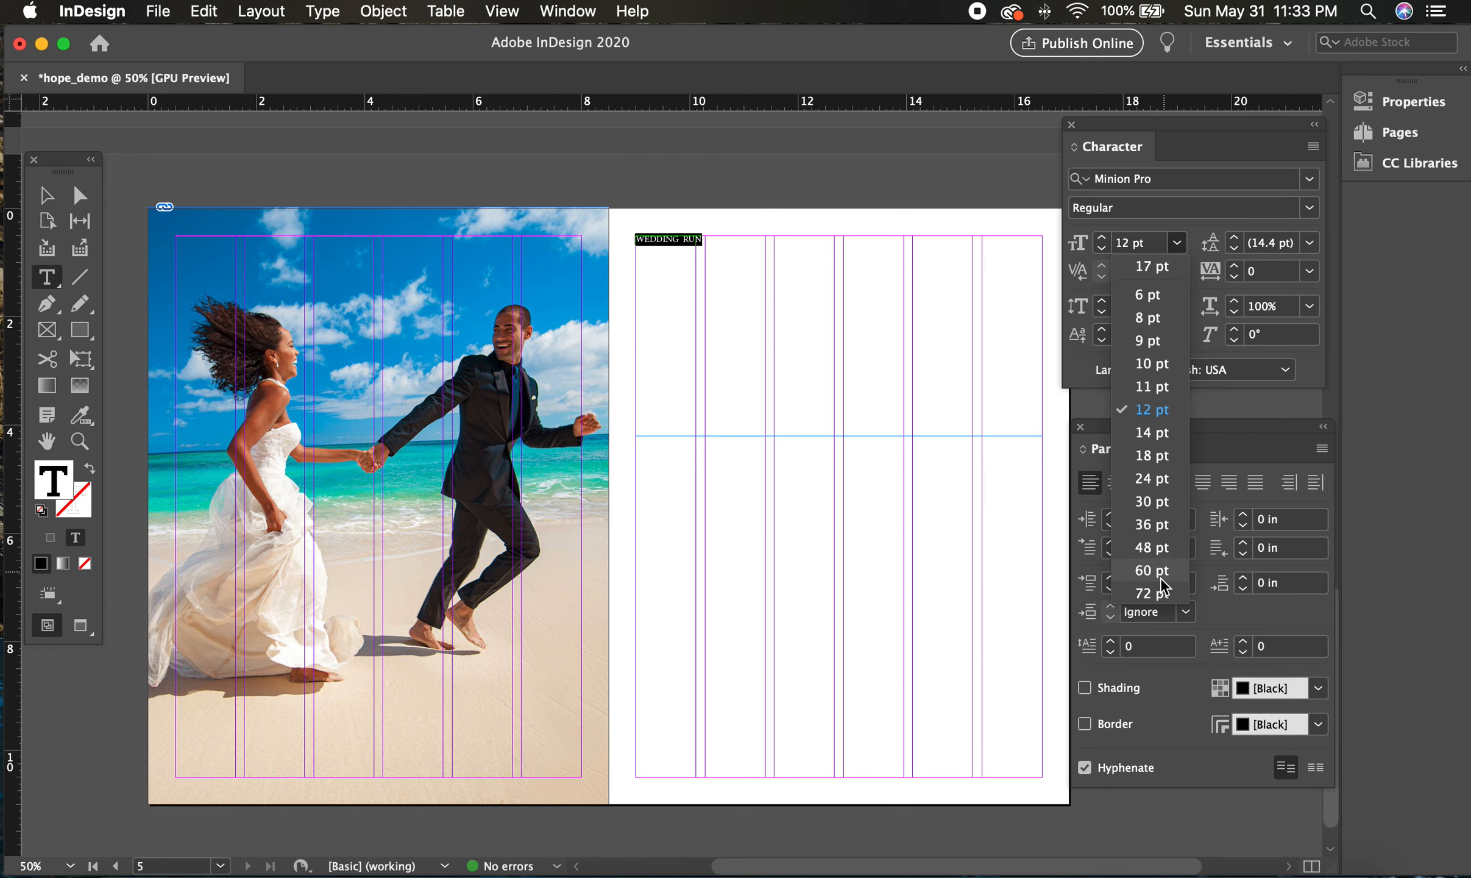
click(1151, 592)
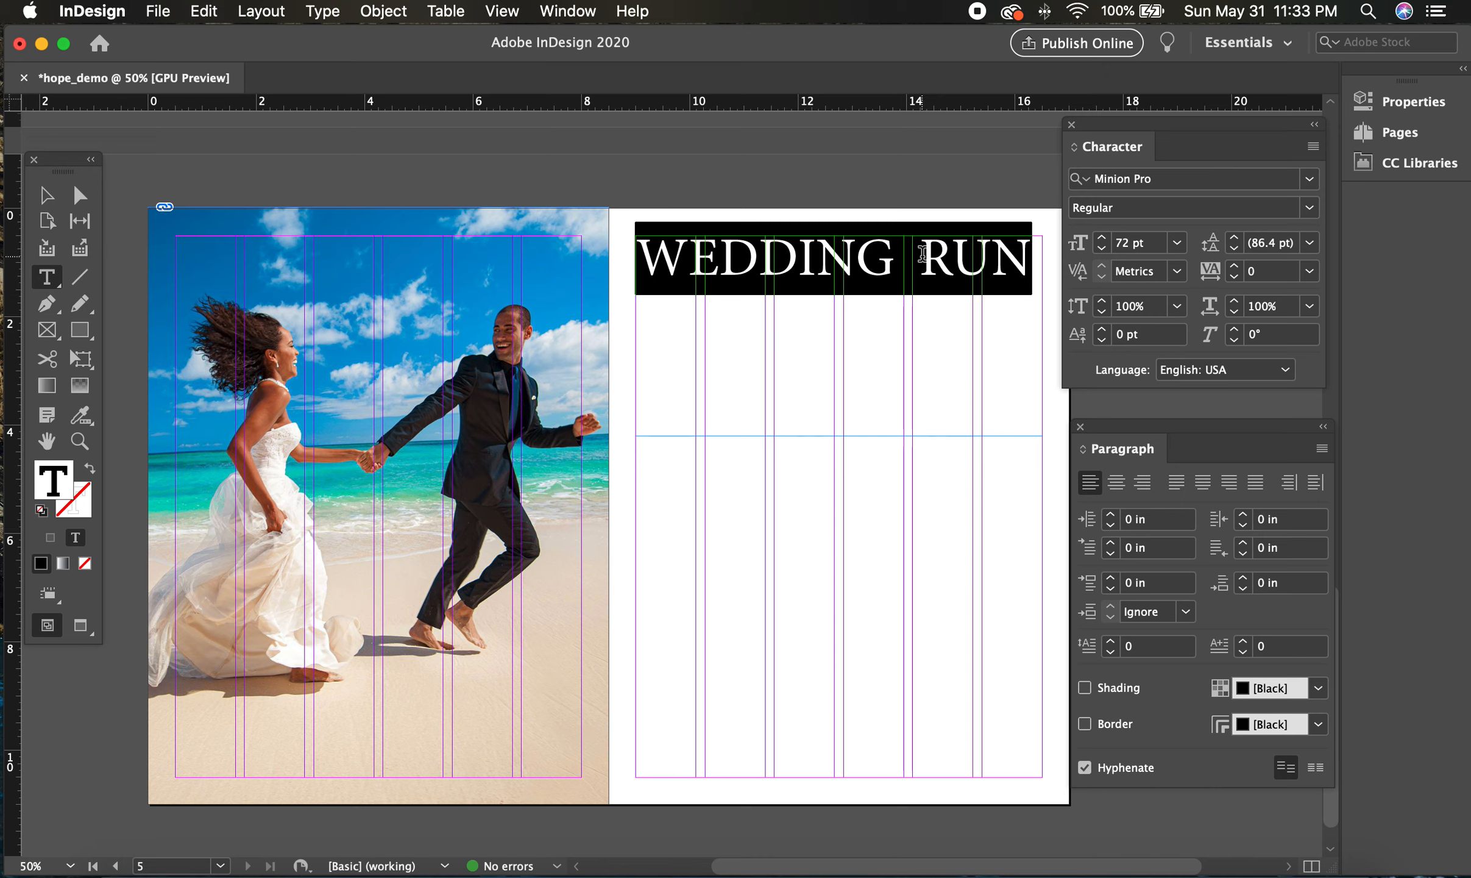
key(Escape)
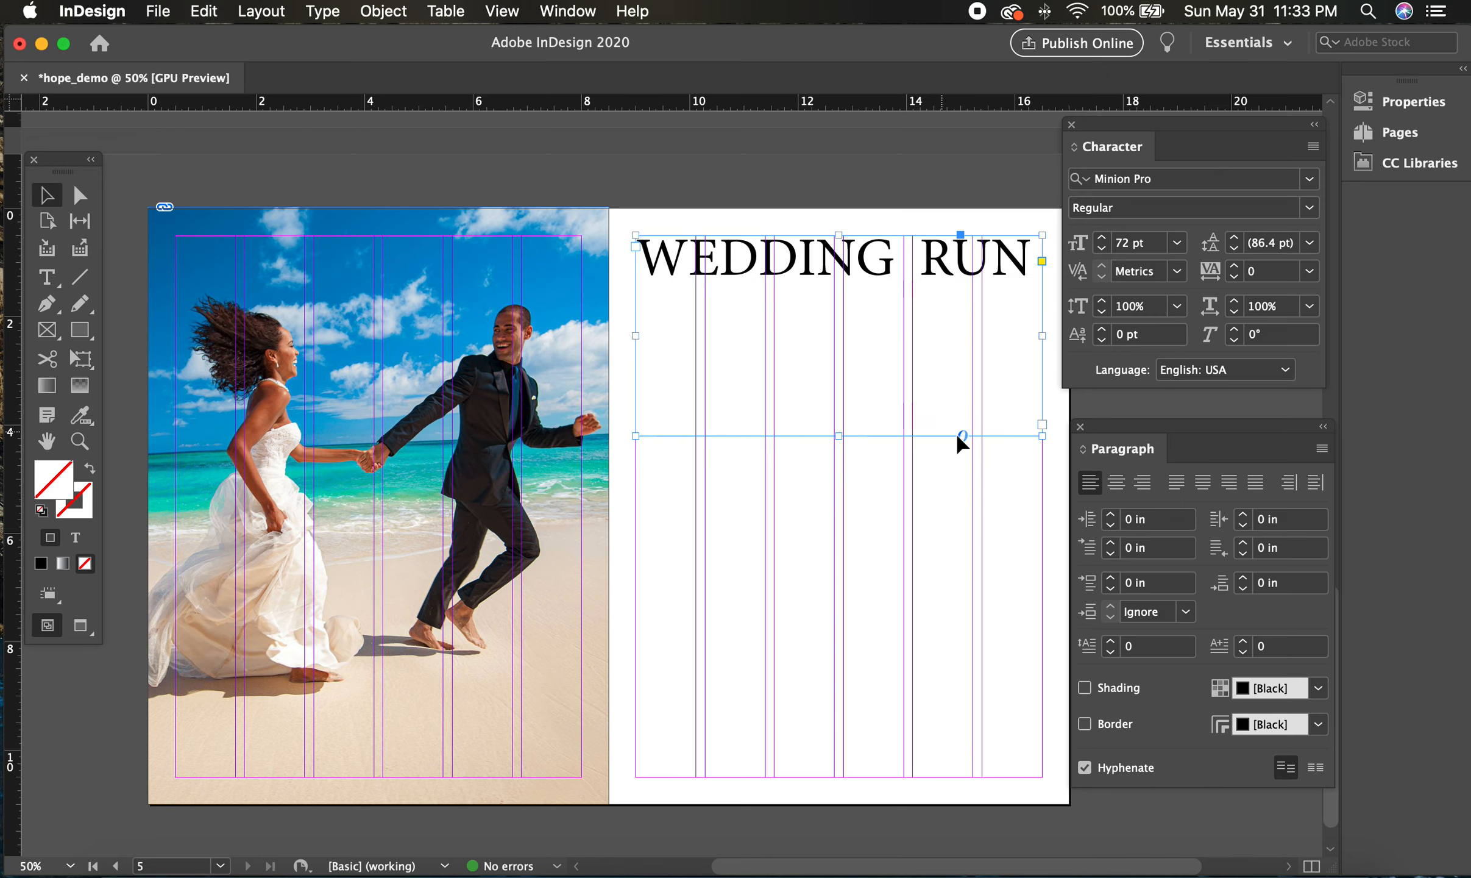
drag(839, 435, 838, 290)
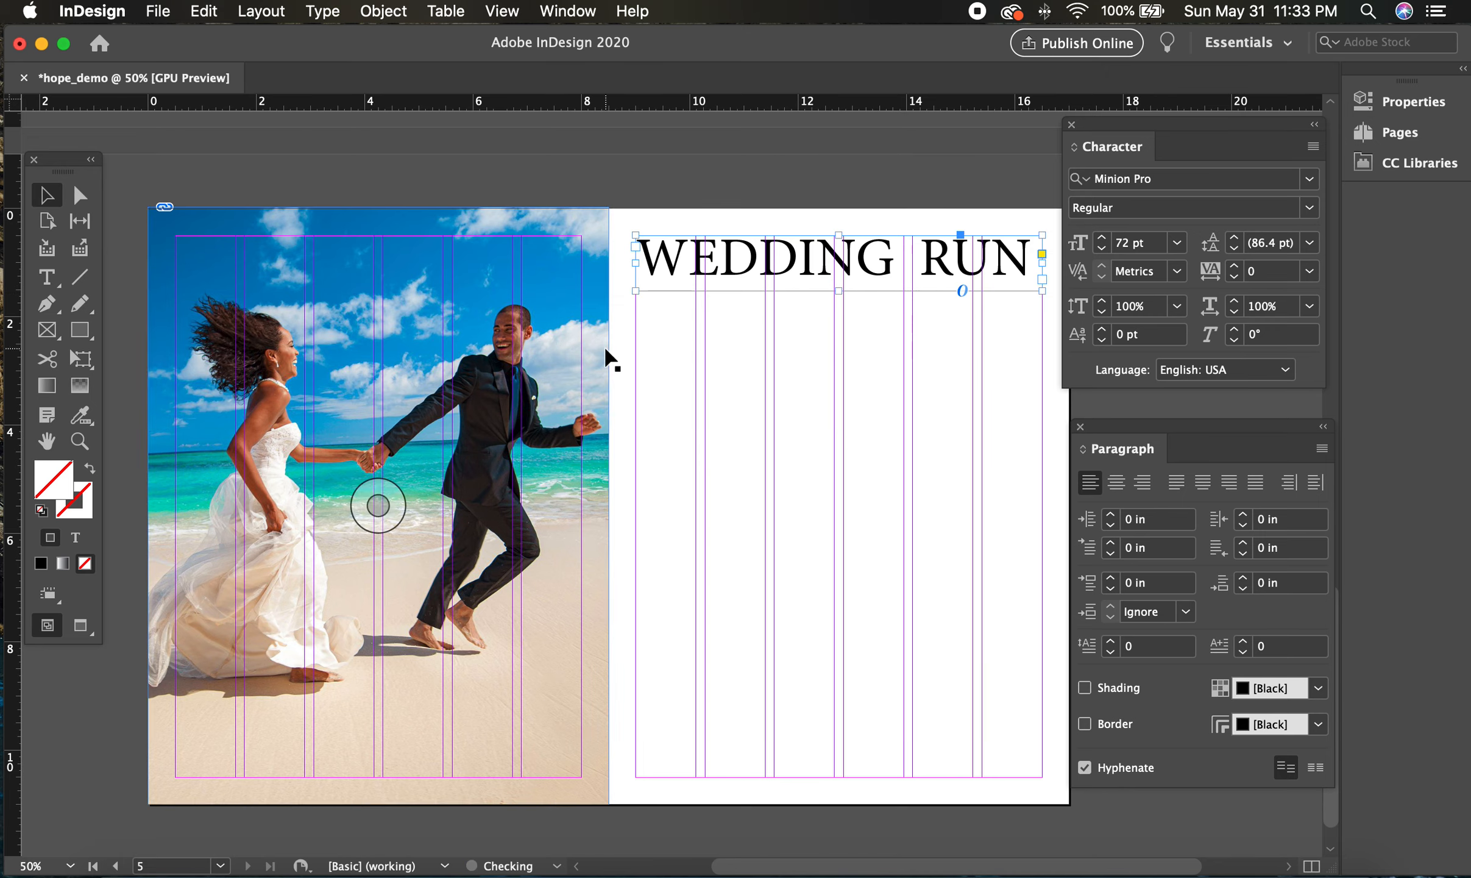
Draw a four-column-wide text frame from the left margin below the WEDDING RUN heading and fill it with placeholder text.
click(60, 284)
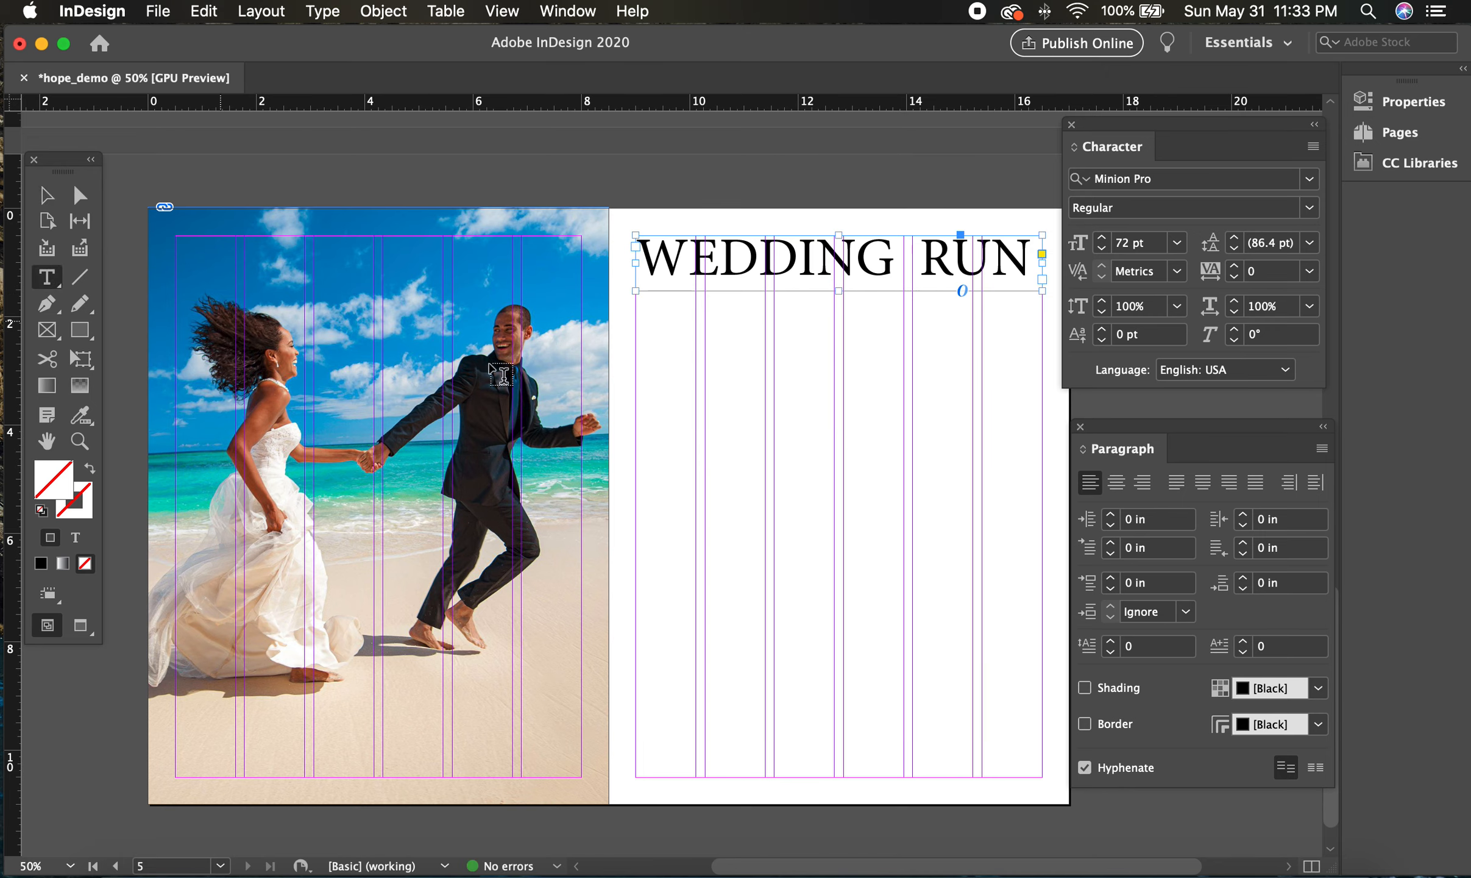
drag(637, 359, 903, 705)
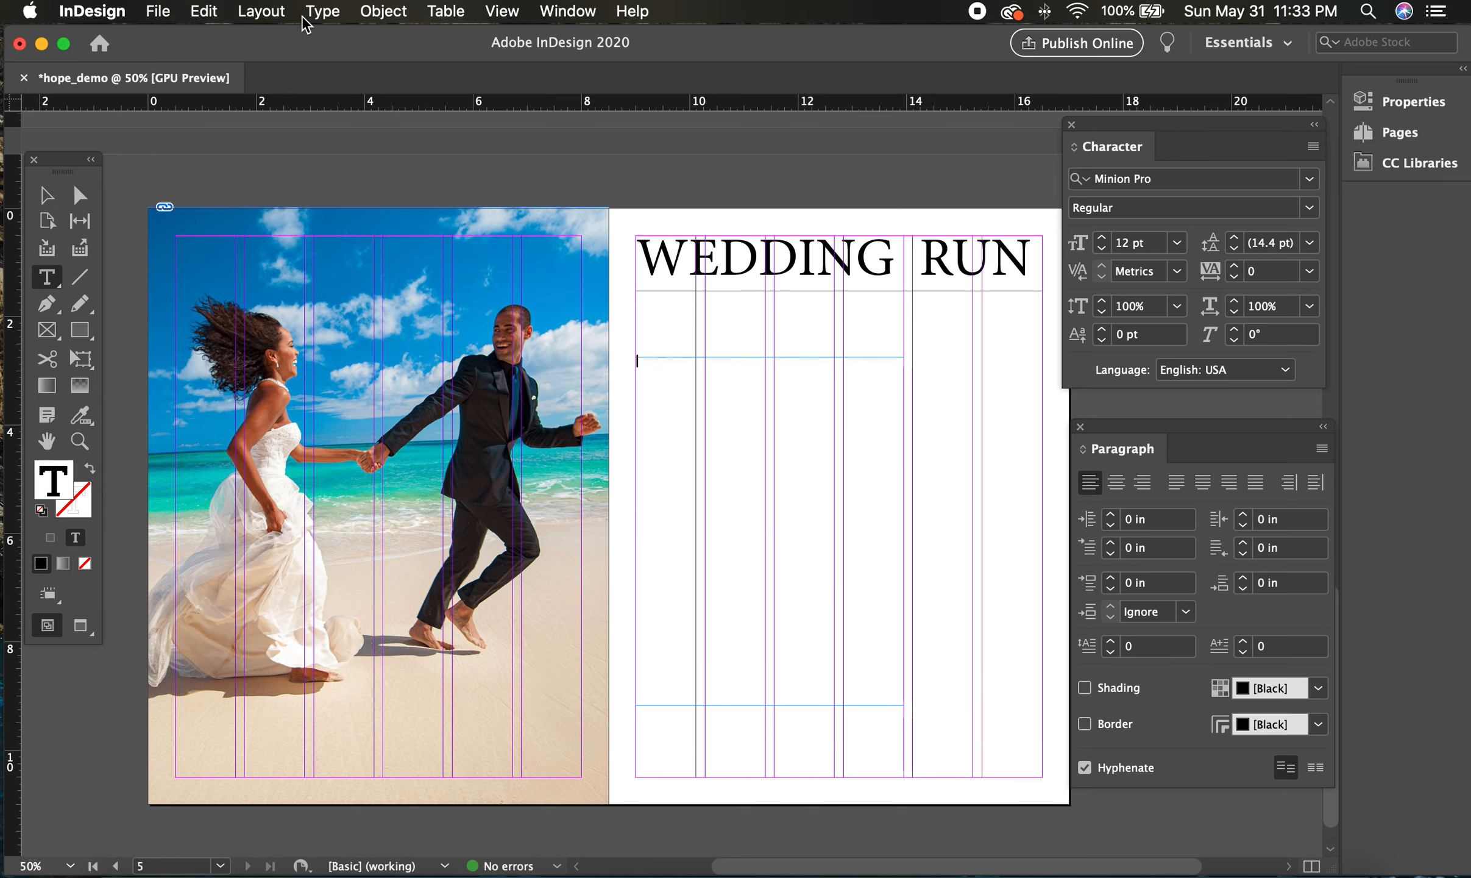
click(337, 15)
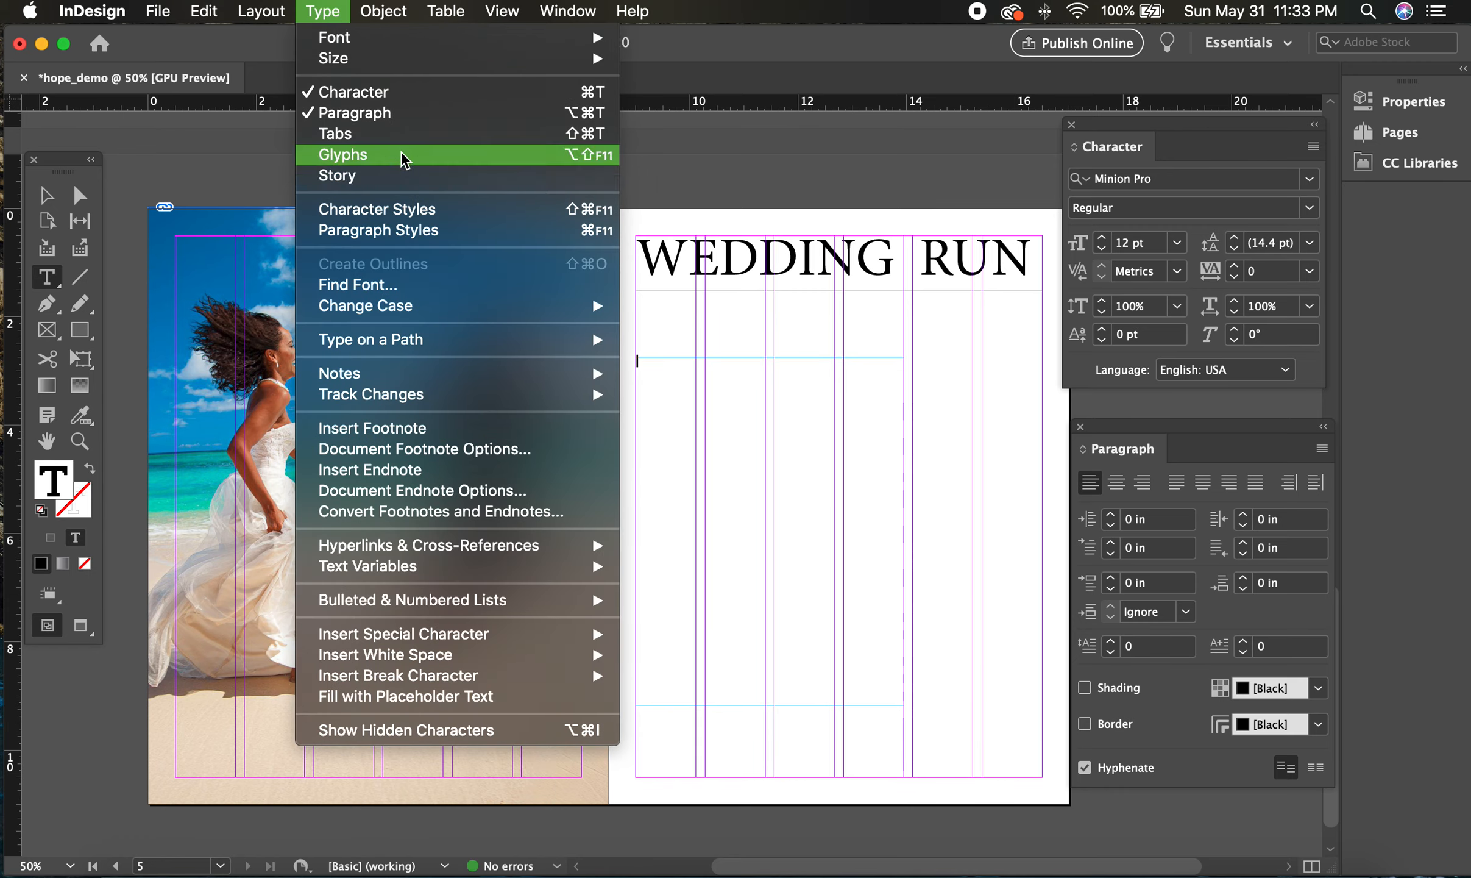
click(434, 697)
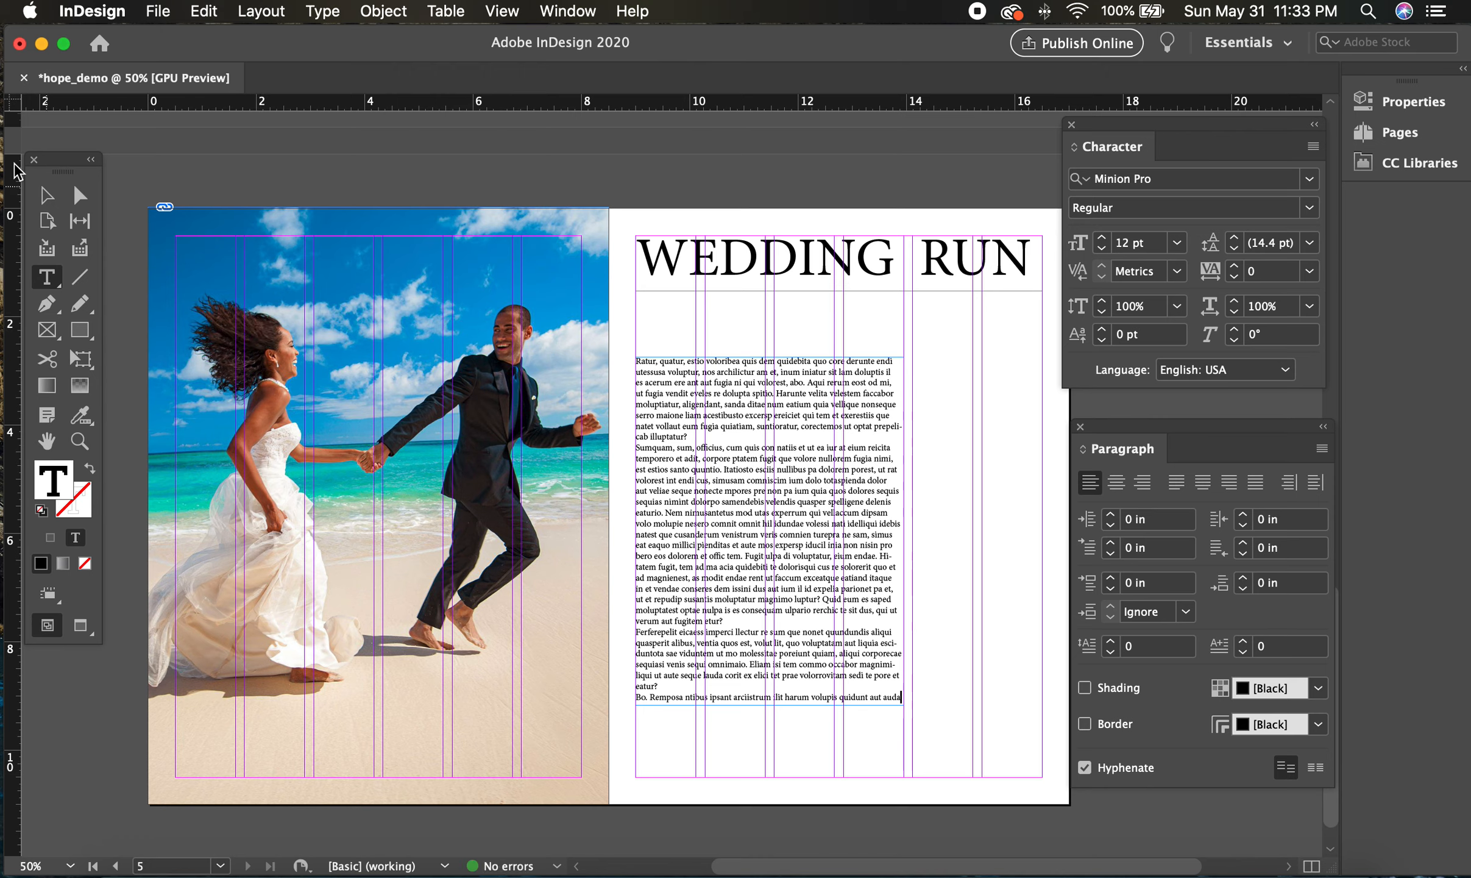
Try the body text frame one column further right and slightly lower on the page.
click(45, 195)
drag(713, 407, 780, 422)
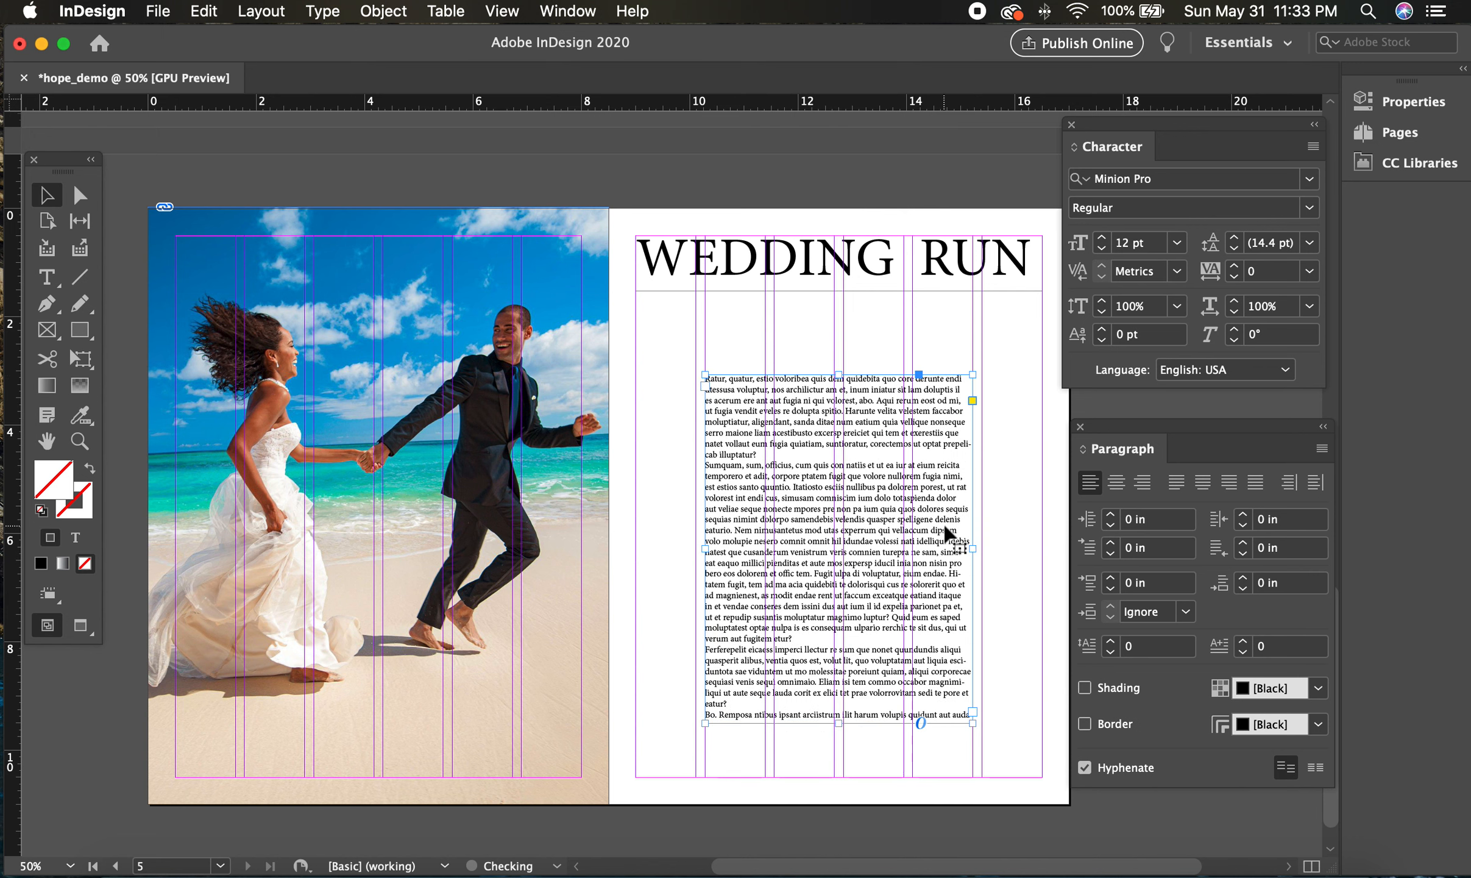
drag(973, 548, 974, 548)
drag(820, 470, 823, 485)
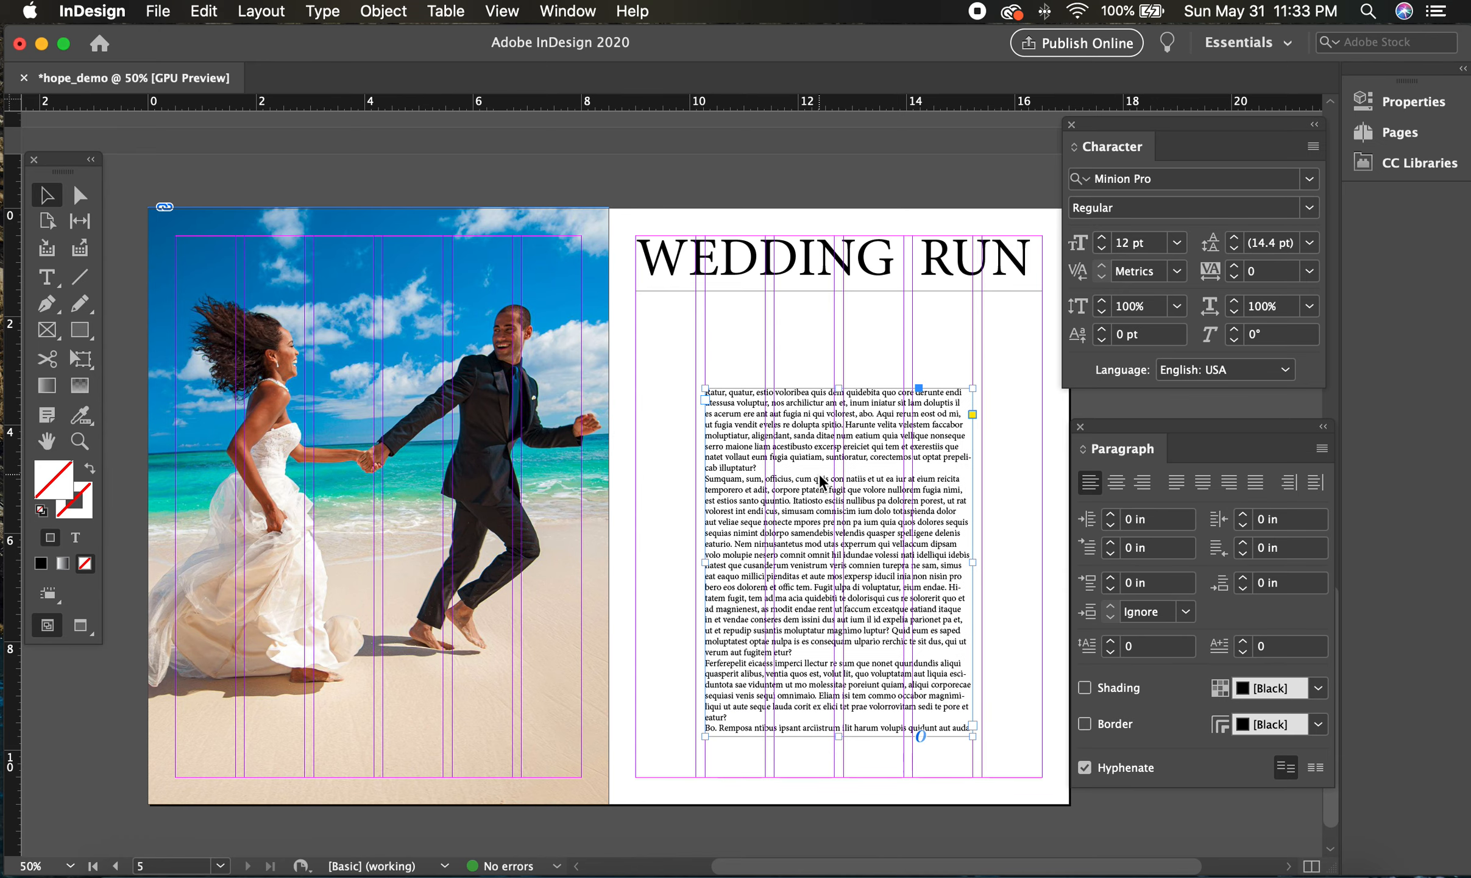
scroll(818, 486, right, 1)
click(585, 368)
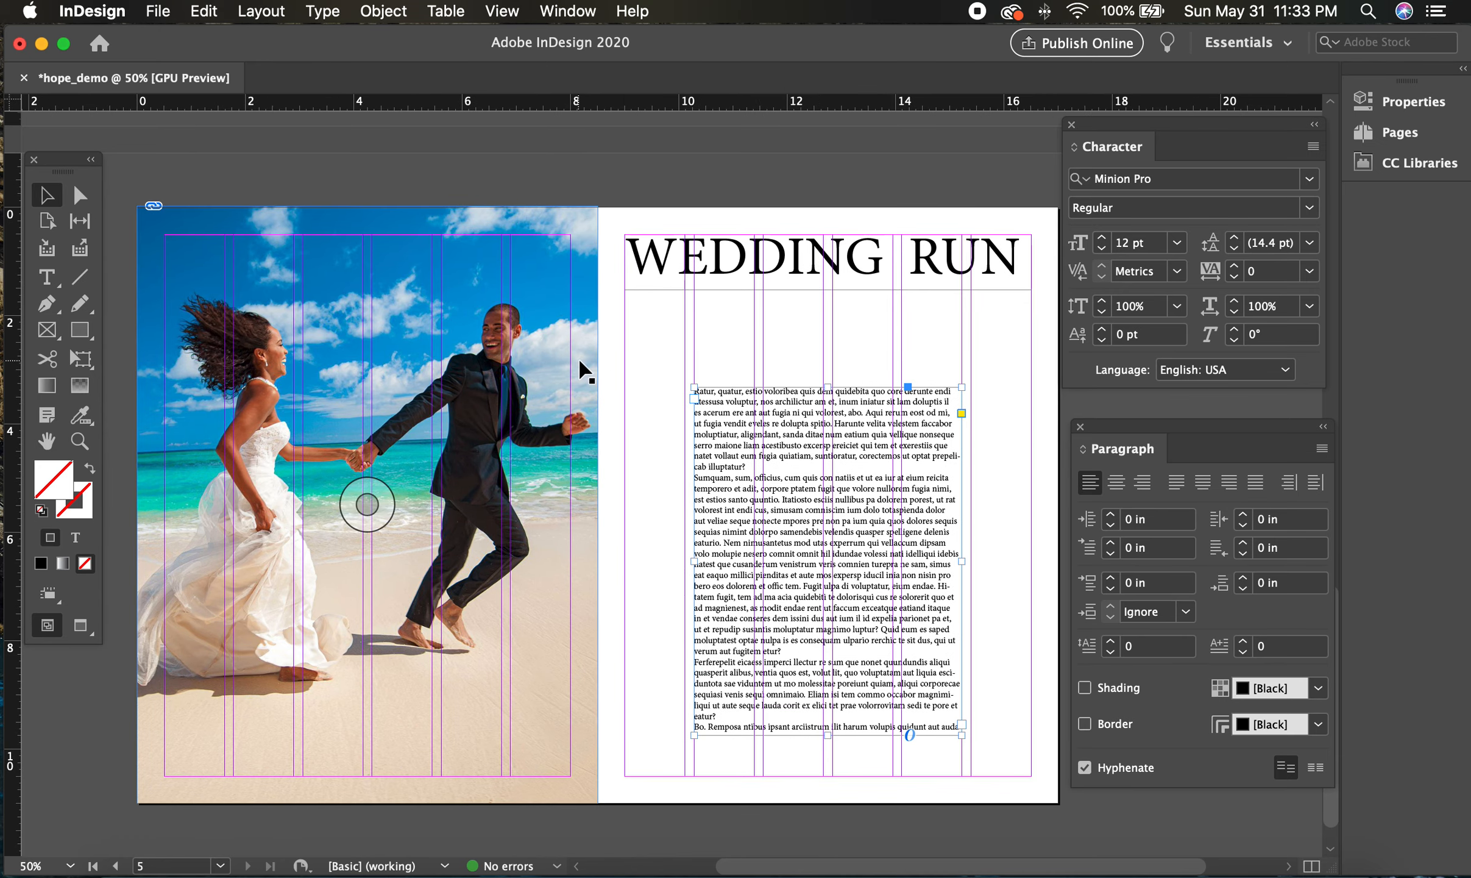
Align the body text frame with the right page's left margin and lower the WEDDING RUN heading to sit closer above it.
click(807, 274)
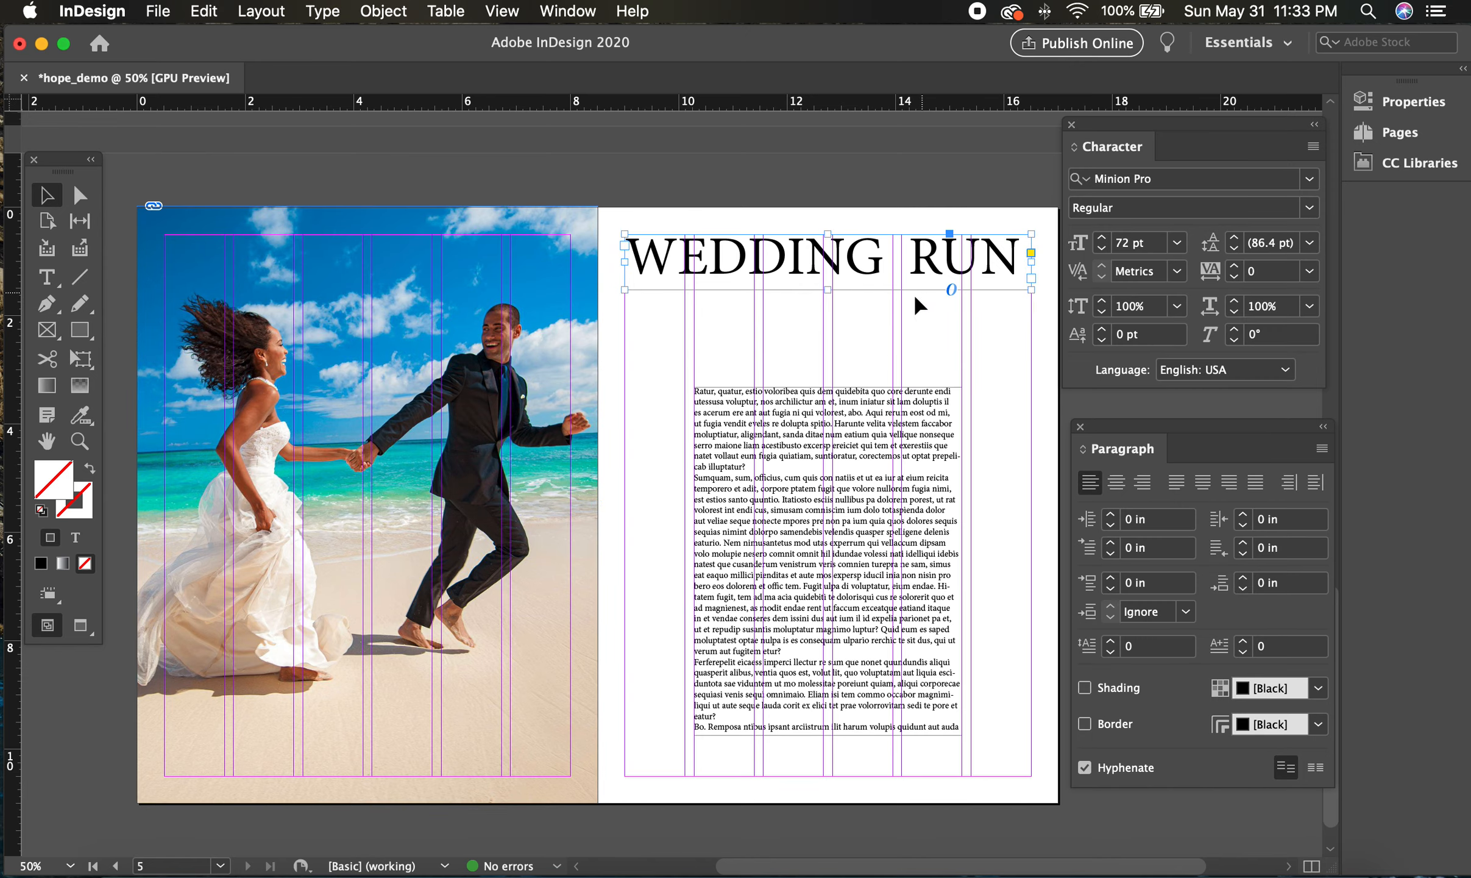
scroll(745, 338, up, 10)
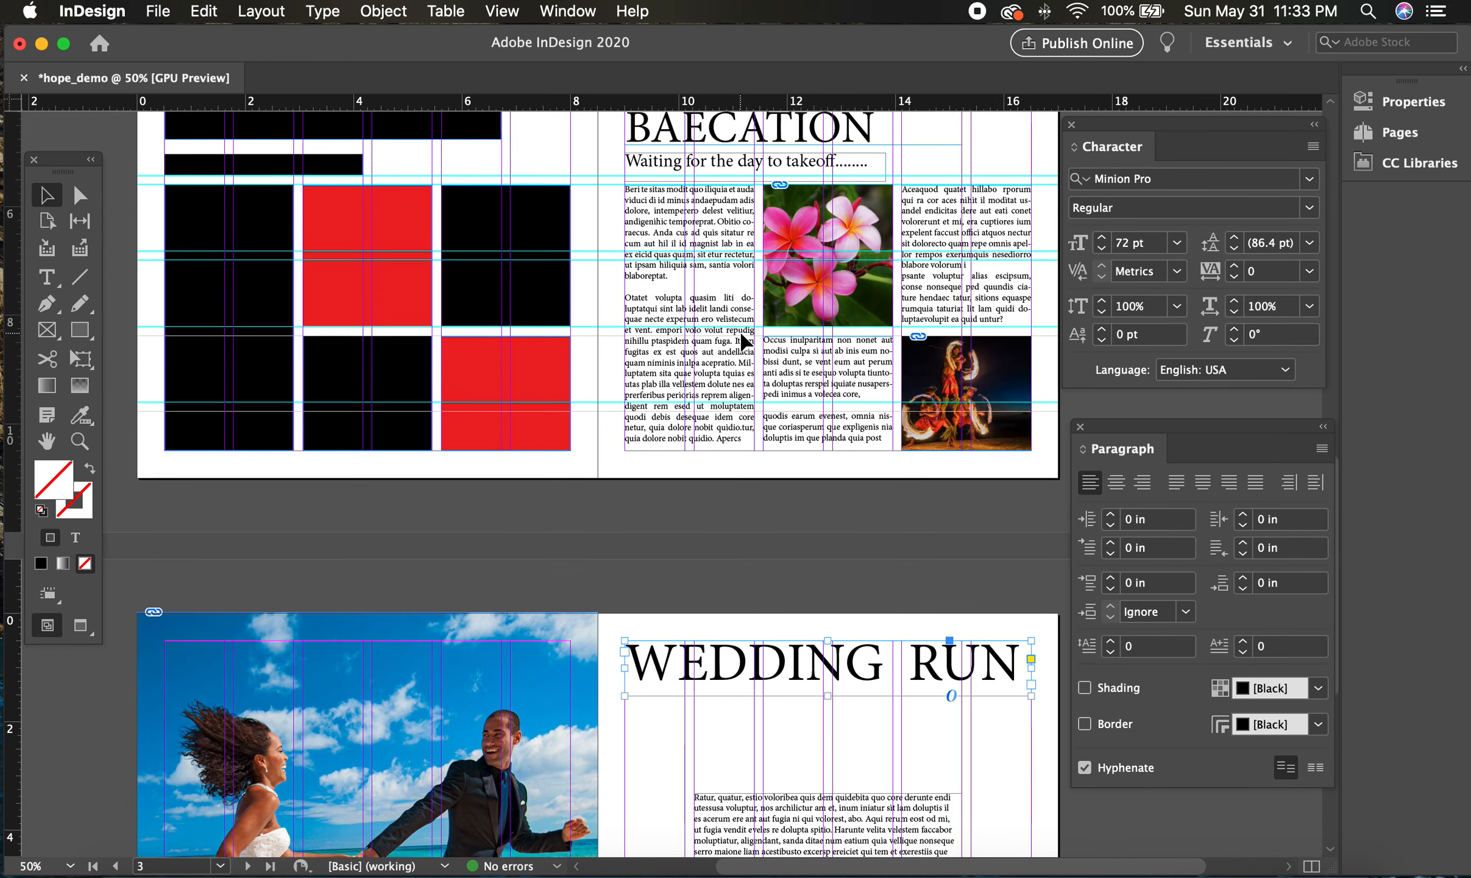
scroll(745, 341, down, 10)
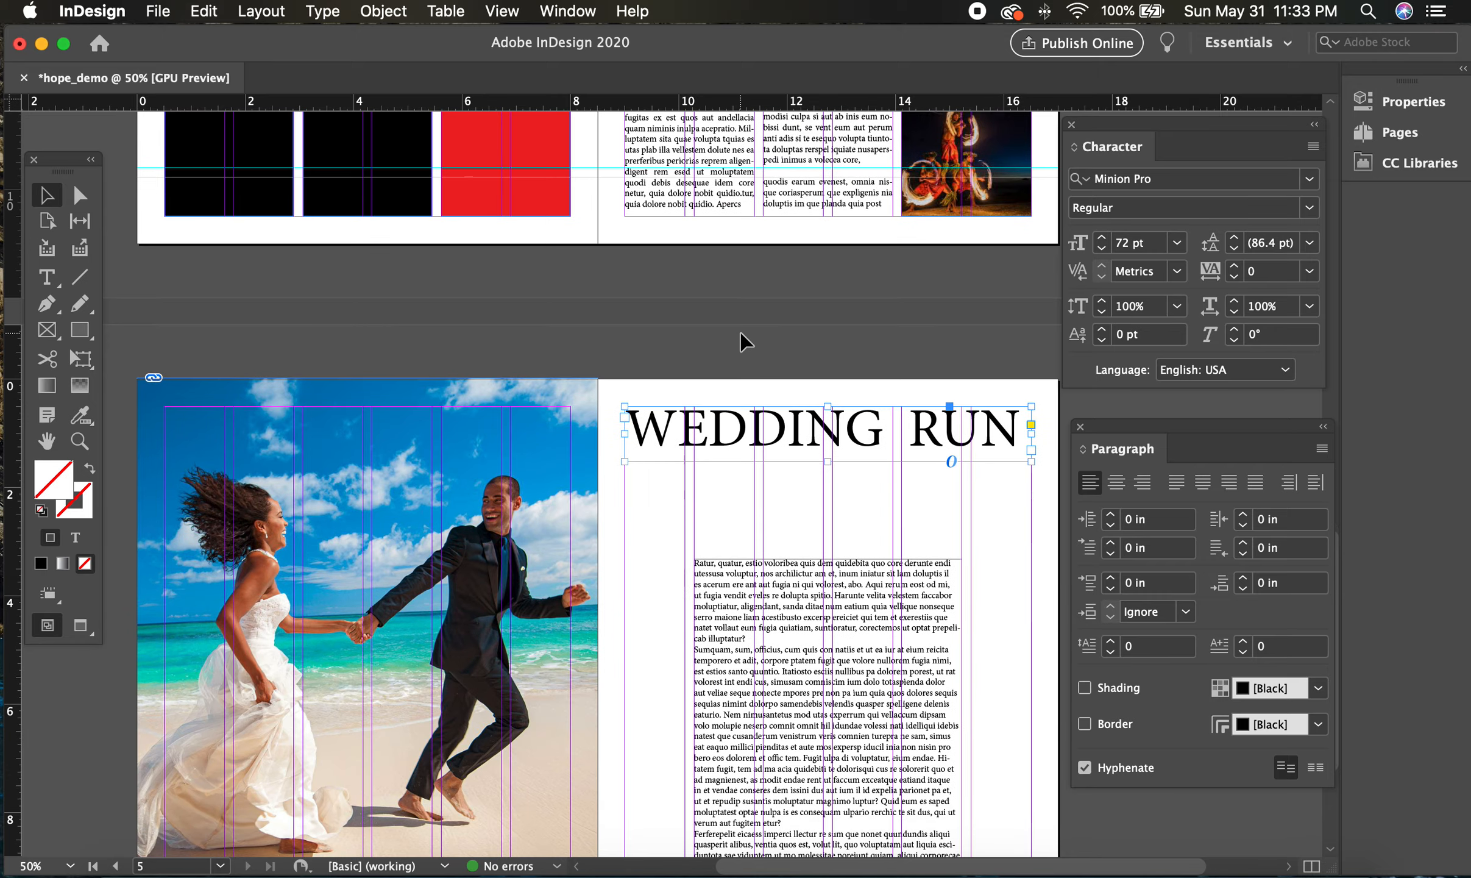
scroll(741, 334, down, 5)
drag(764, 402, 625, 453)
drag(755, 250, 769, 327)
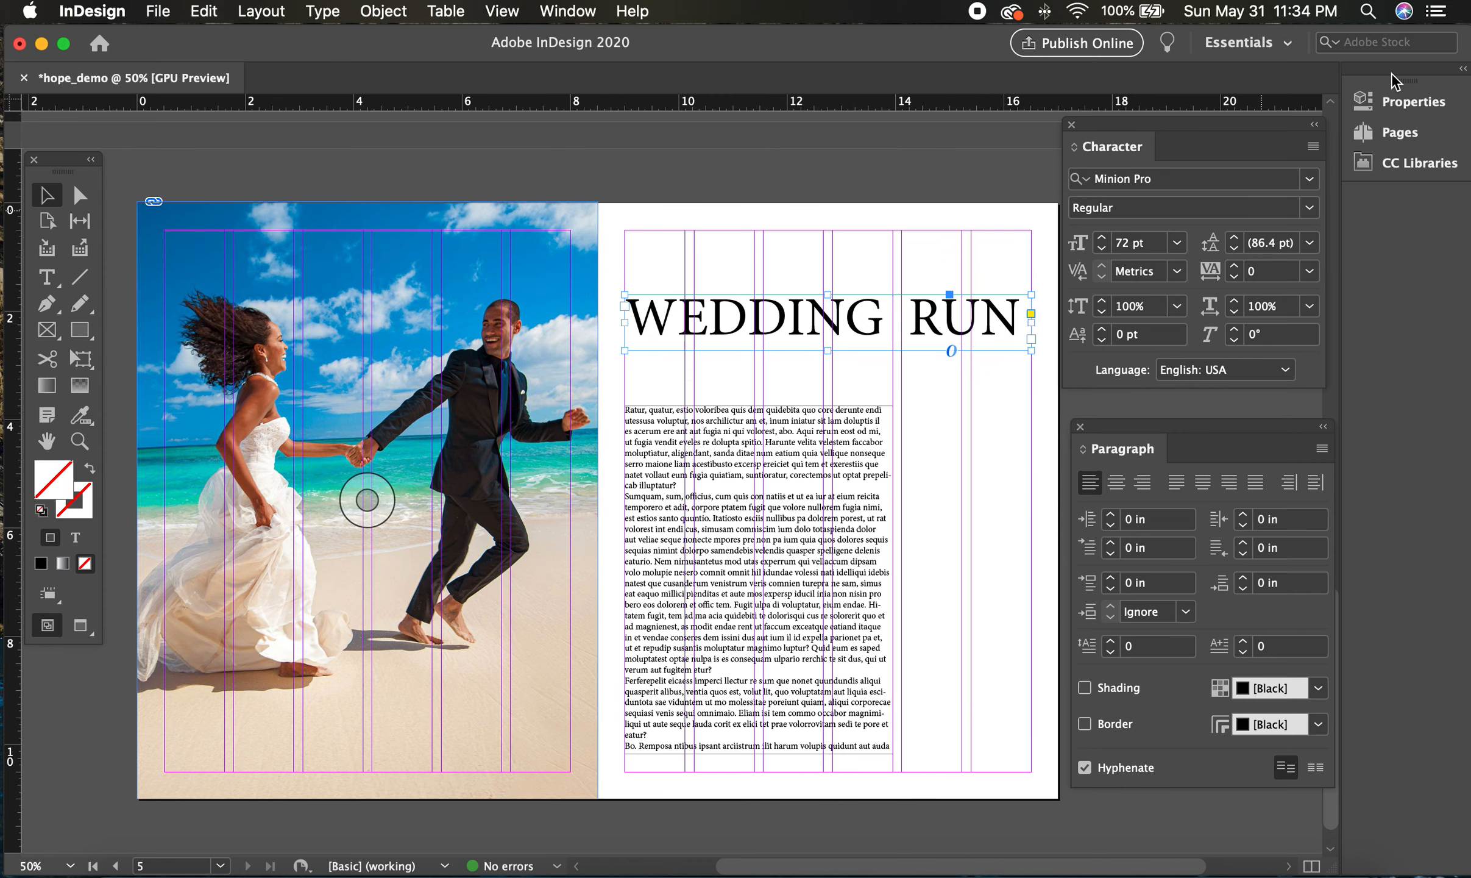
scroll(850, 337, up, 5)
scroll(851, 338, up, 10)
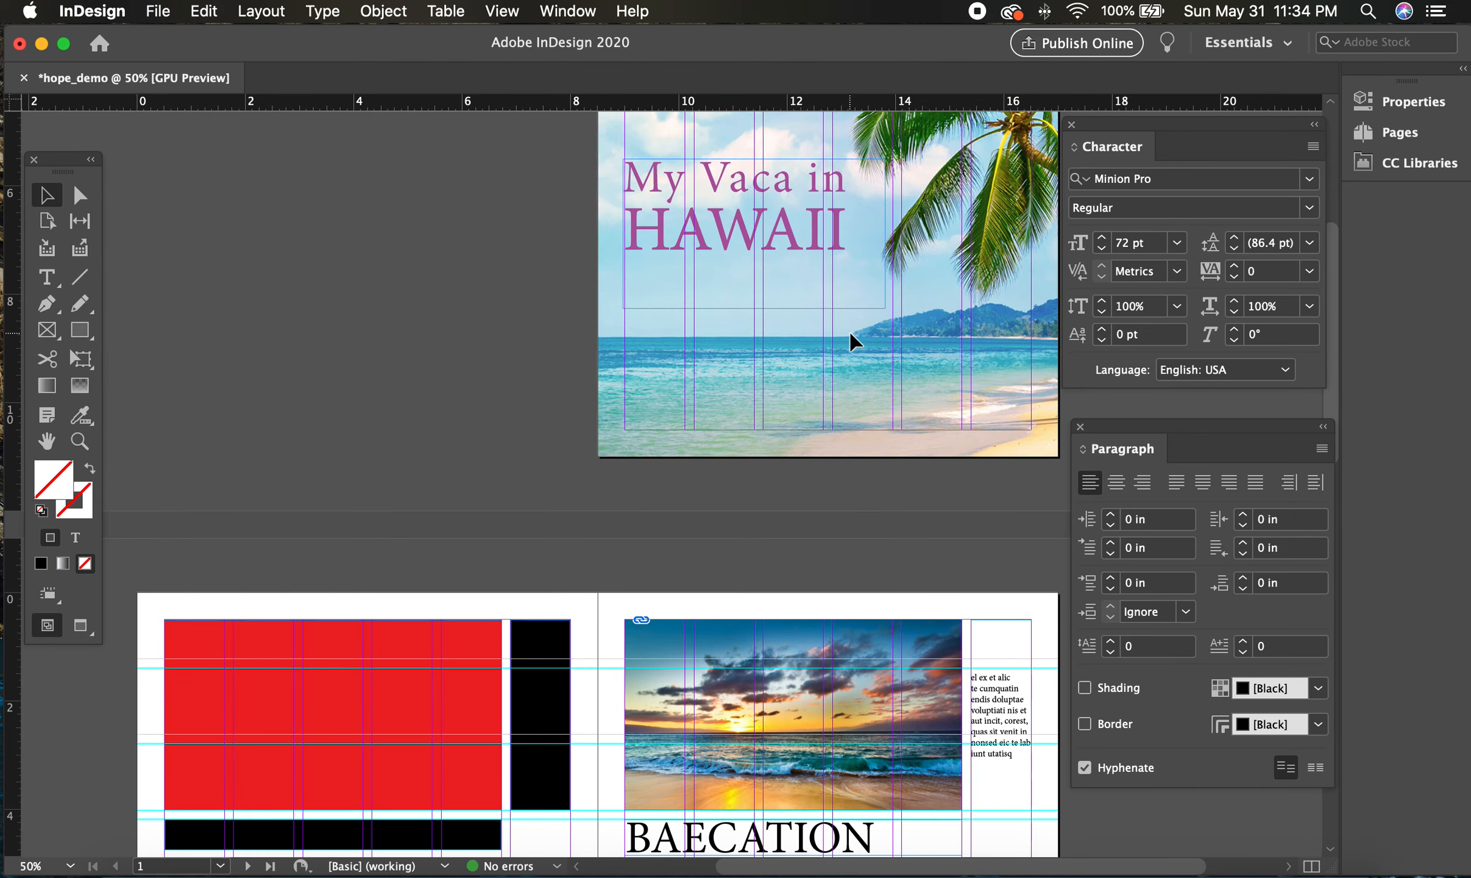
scroll(851, 338, down, 3)
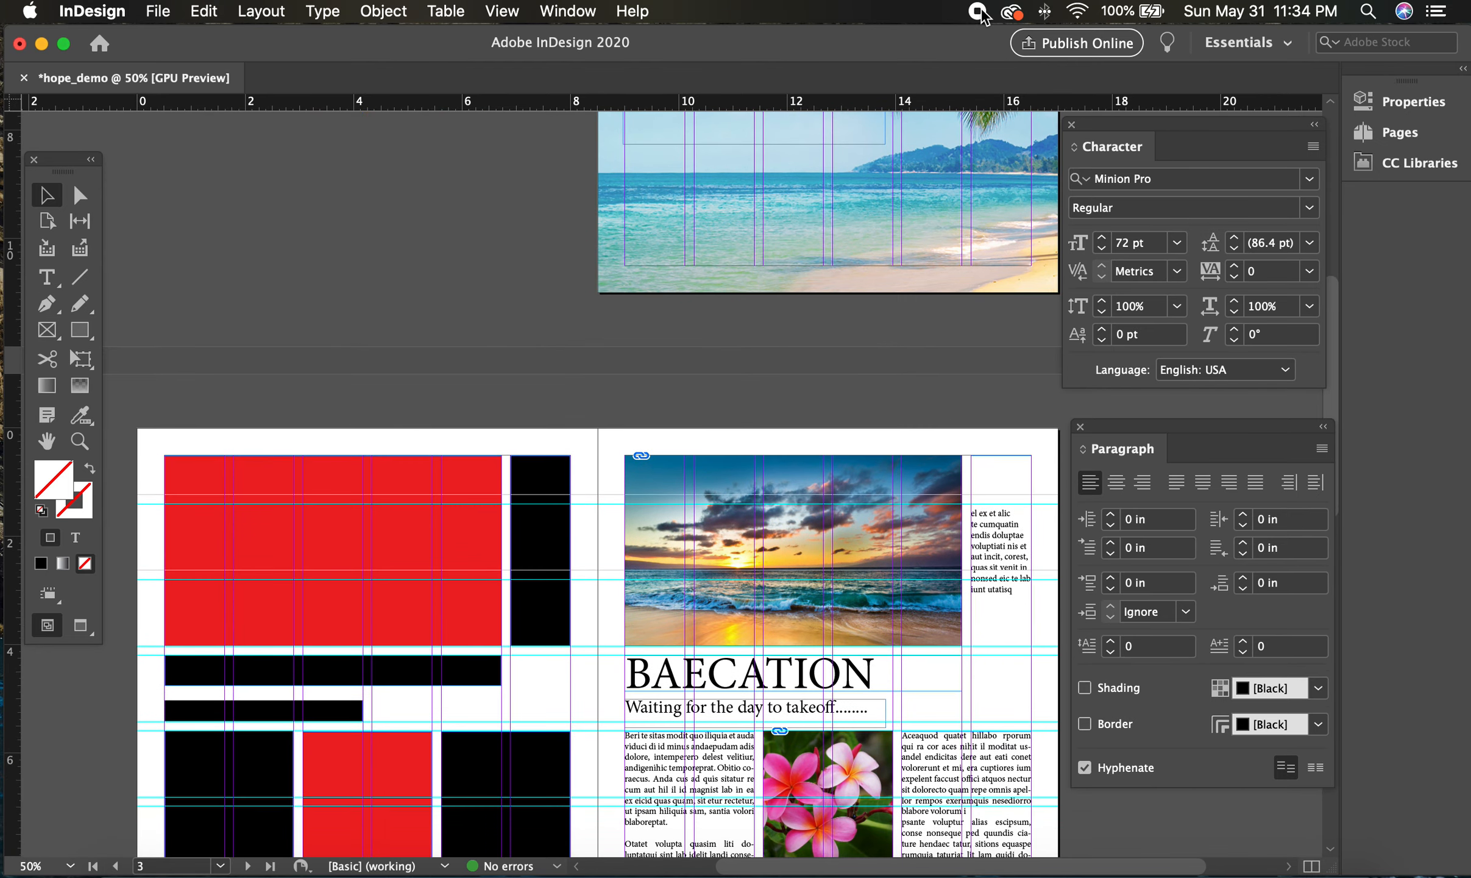